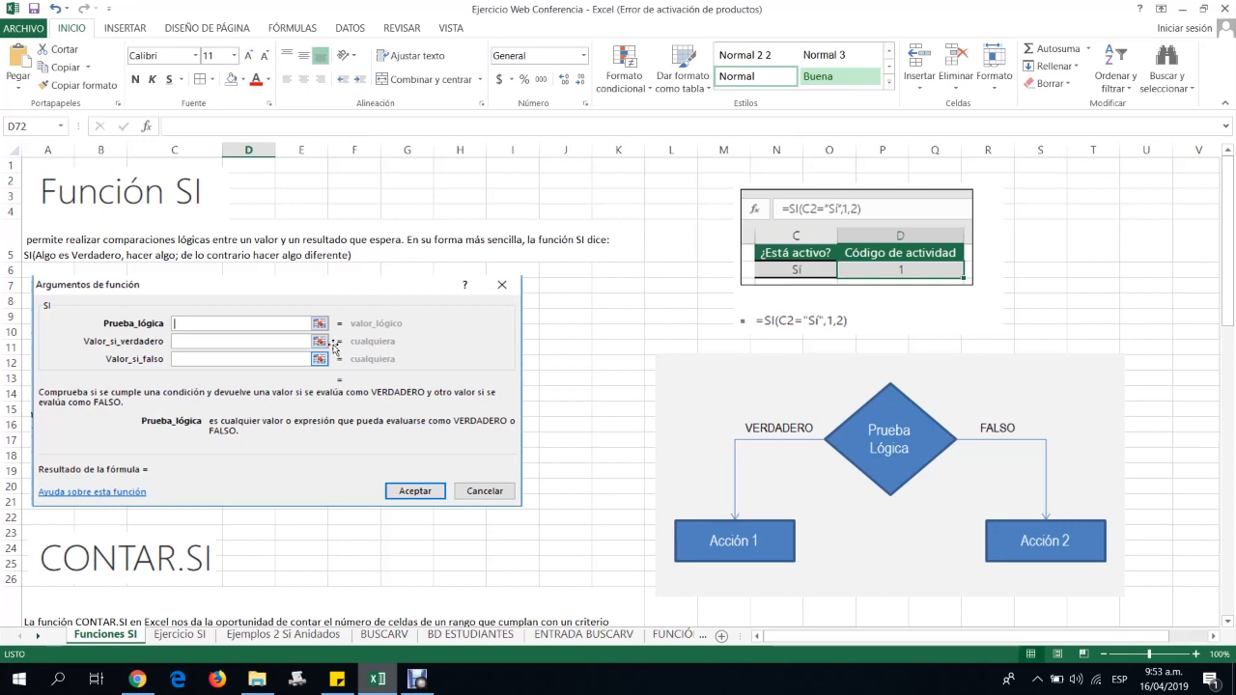
Review the SI, CONTAR.SI and SUMAR.SI explanations and the COLOR/ACCIÓN traffic-light example on the Funciones SI sheet
scroll(333, 347, down, 4)
scroll(334, 348, down, 2)
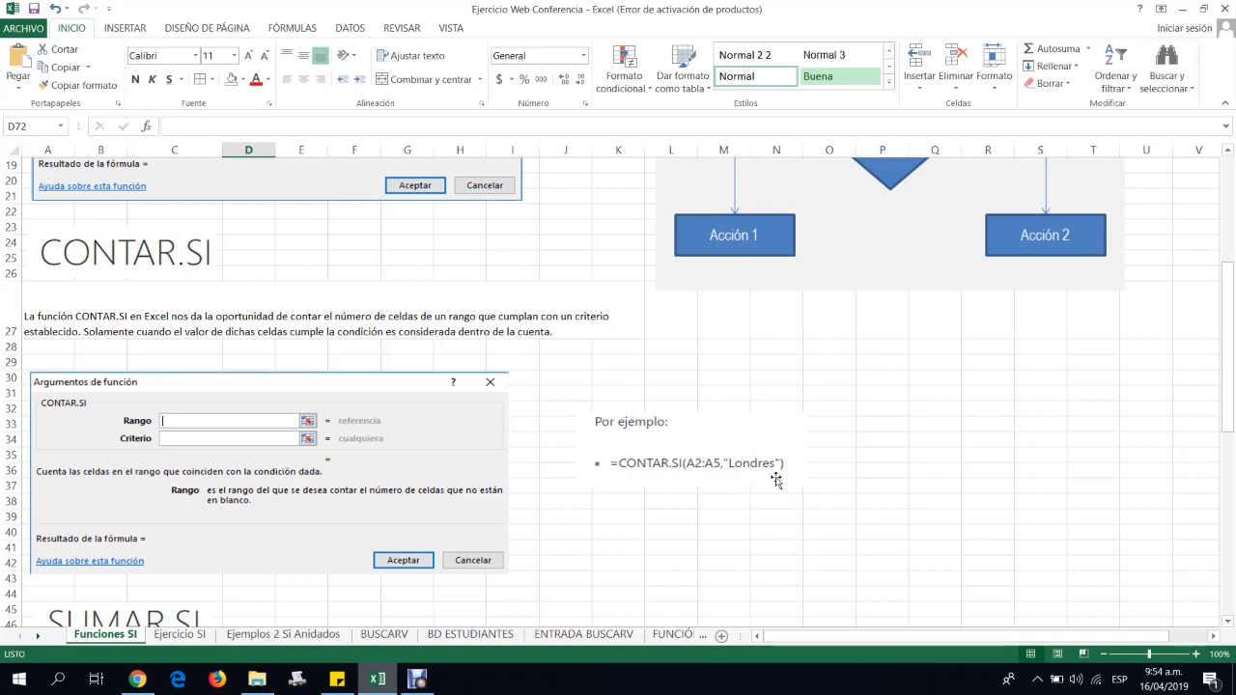
scroll(375, 428, down, 6)
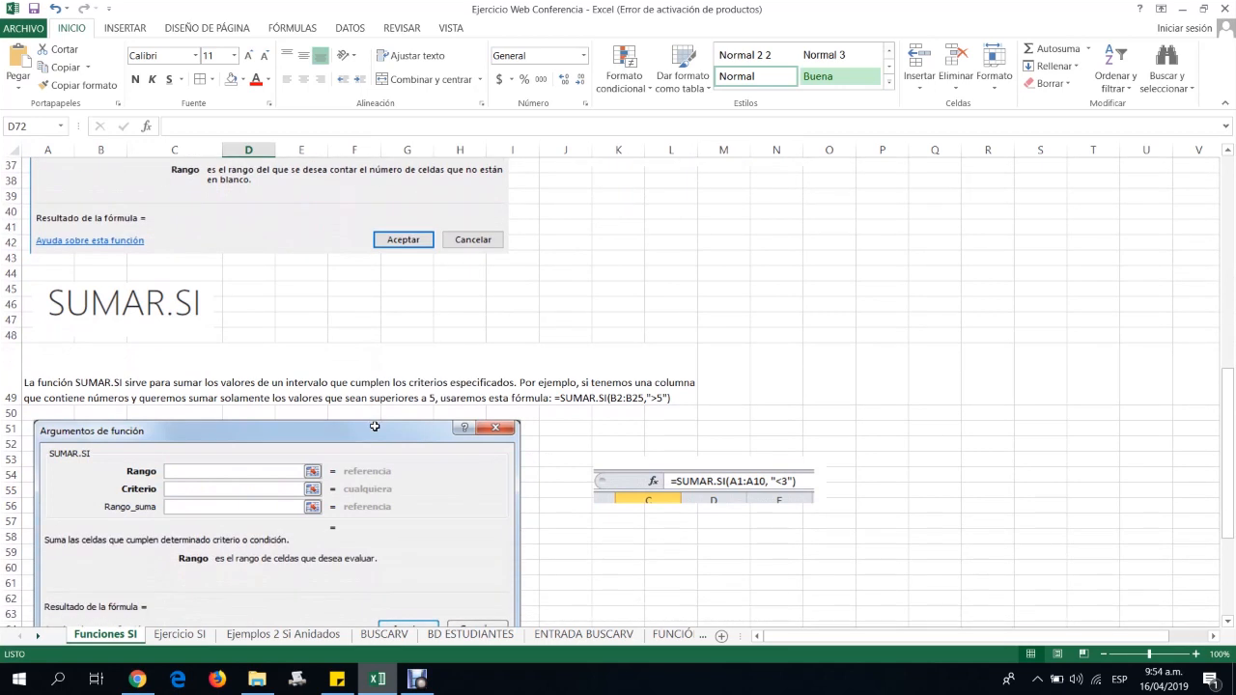
scroll(375, 427, down, 1)
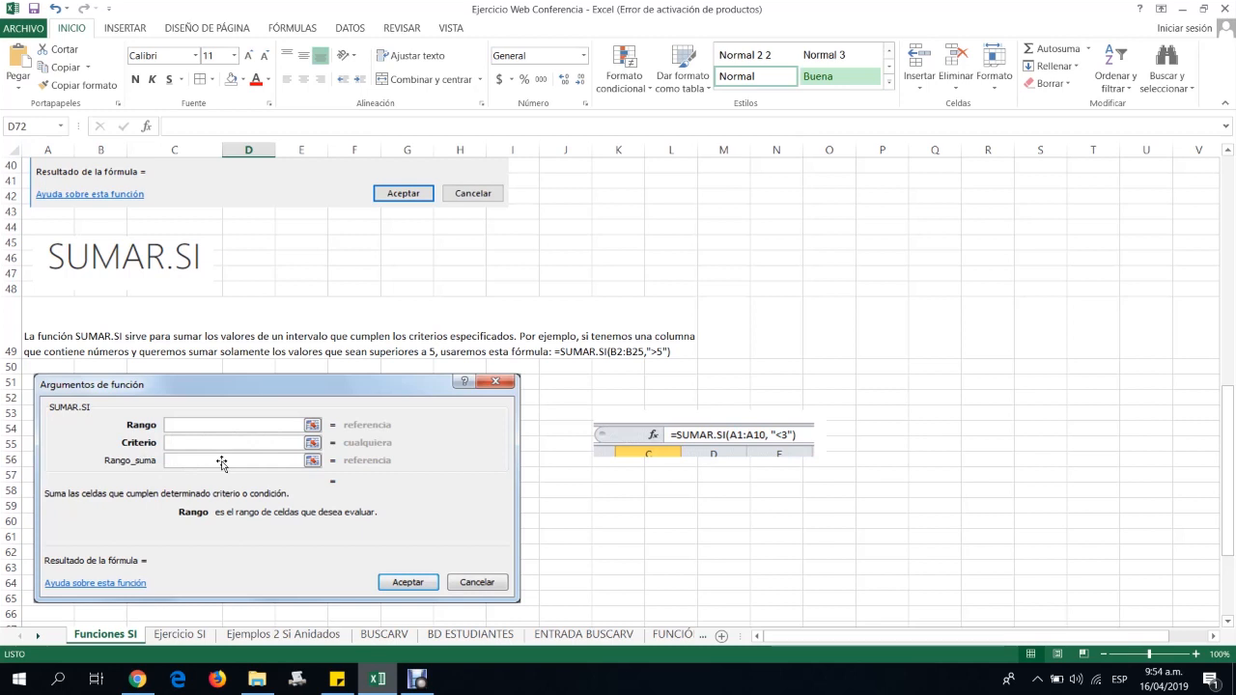
scroll(222, 463, down, 4)
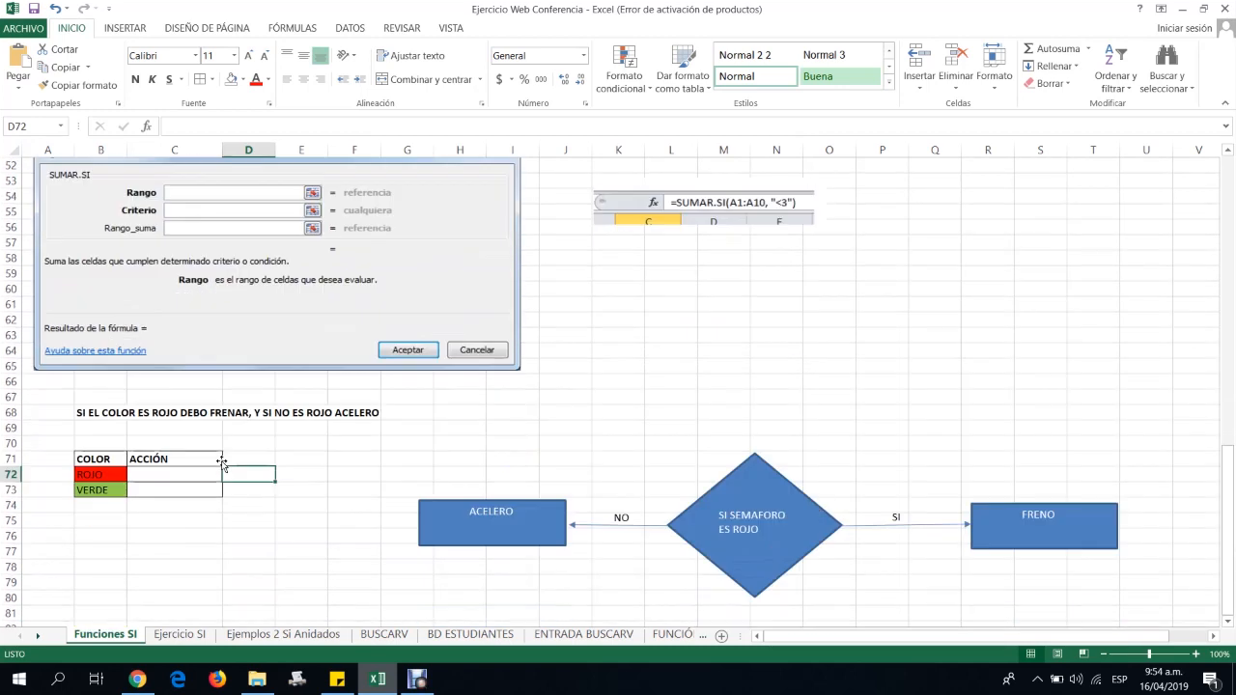
click(205, 475)
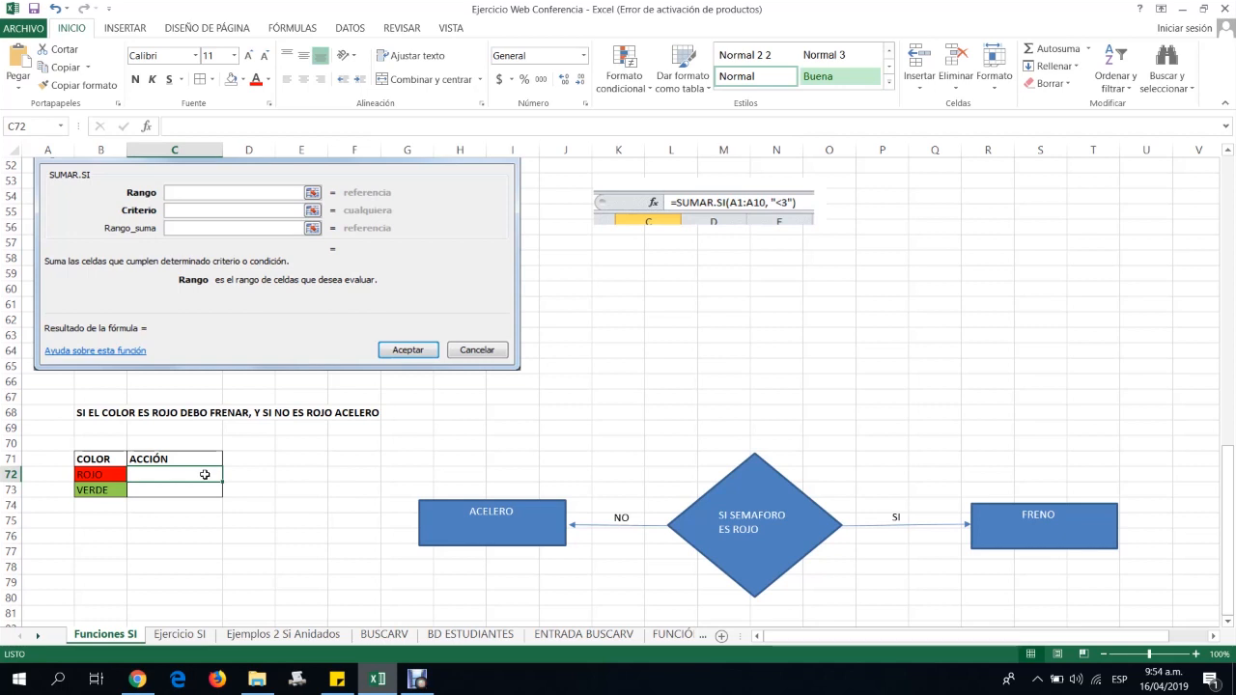
click(120, 470)
click(174, 475)
click(163, 490)
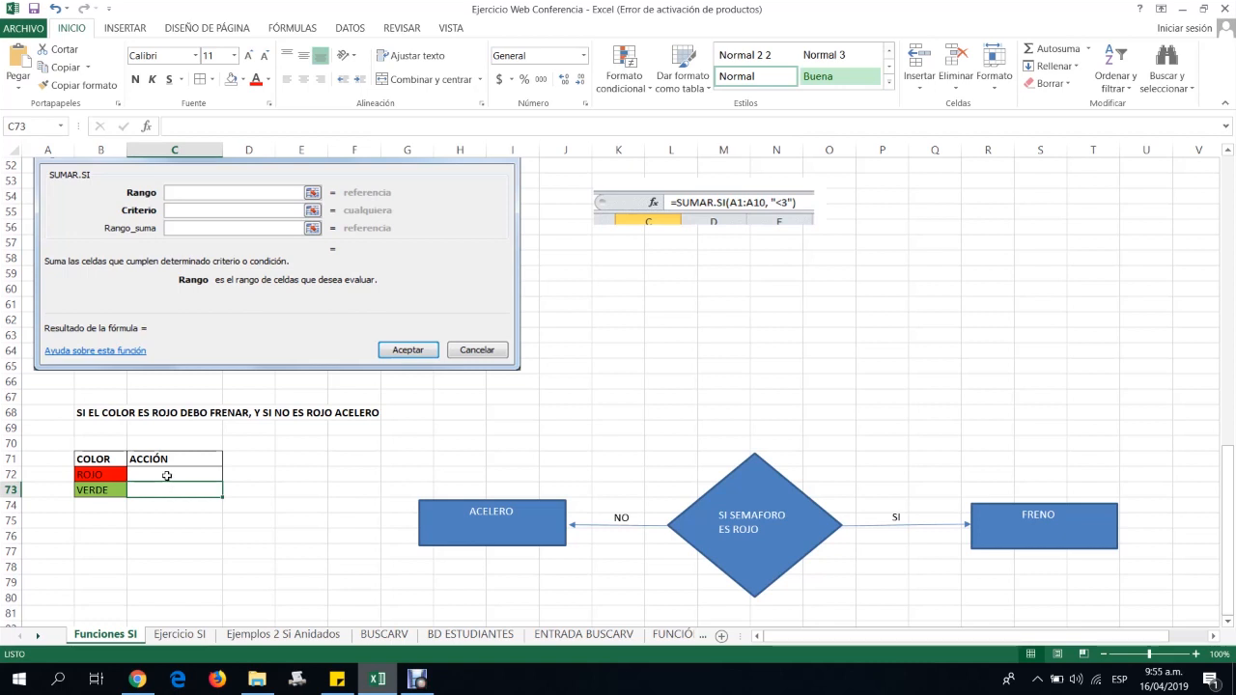
click(167, 476)
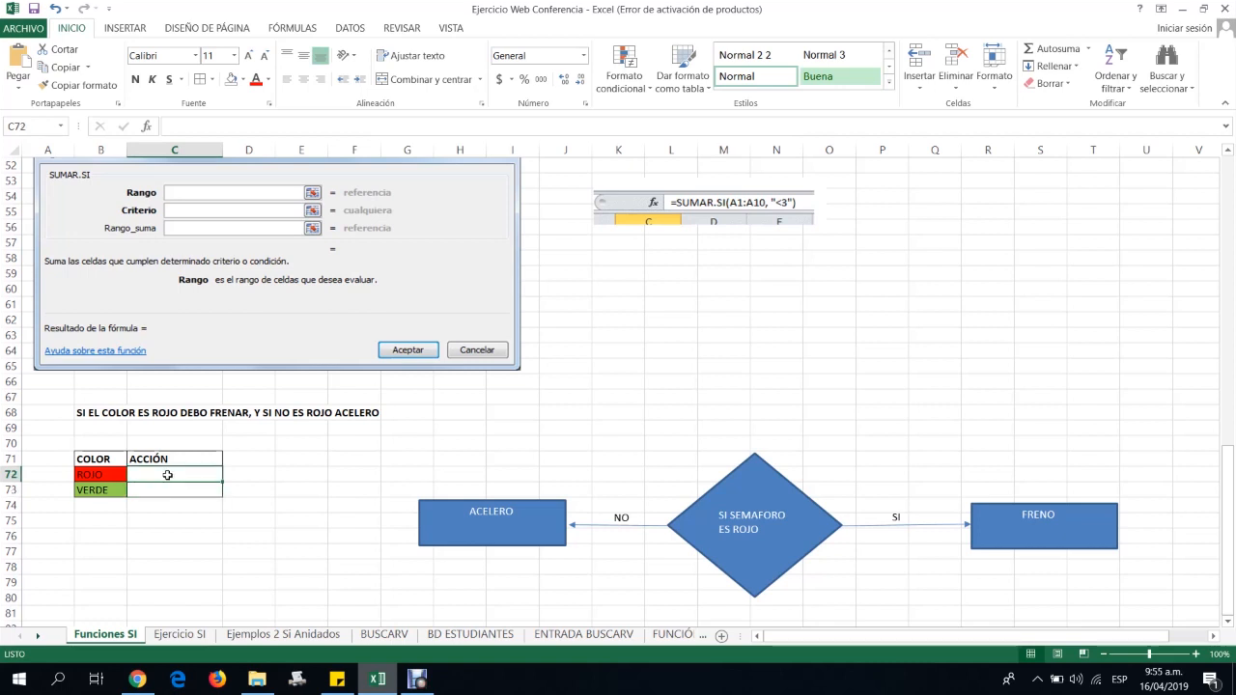
click(102, 473)
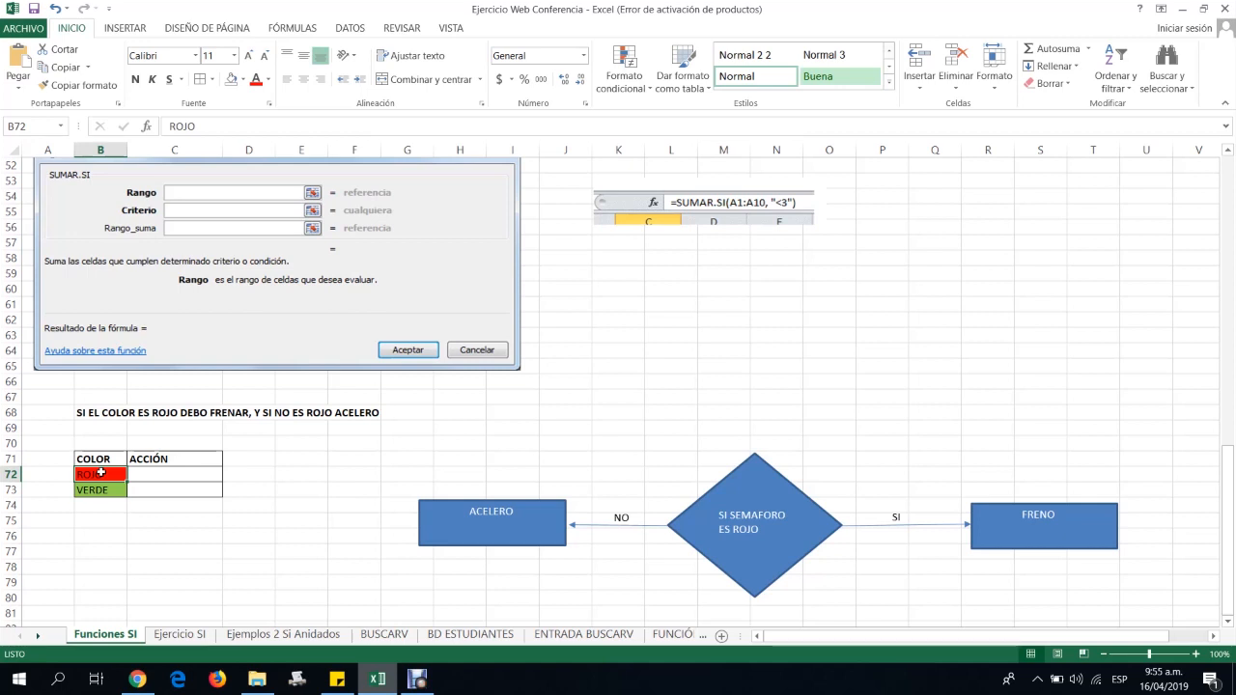
Search for the SI function and insert it in cell C72, keeping its arguments dialog clear of the COLOR/ACCIÓN table
click(139, 474)
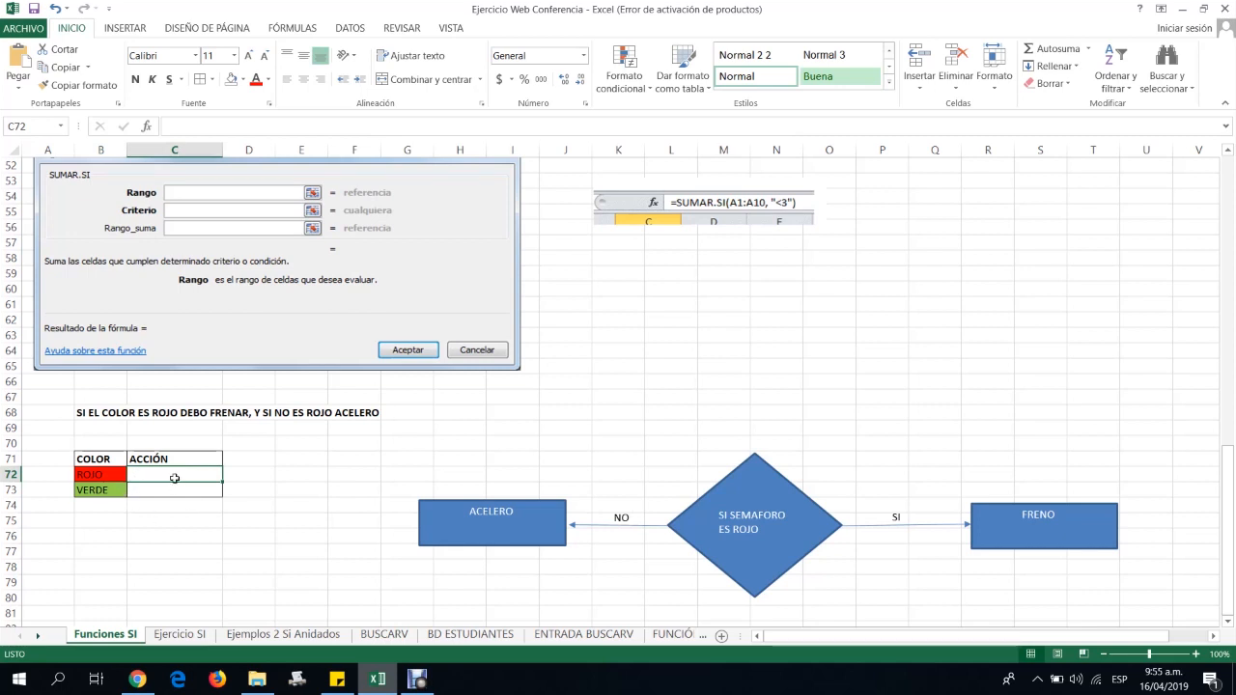
click(148, 127)
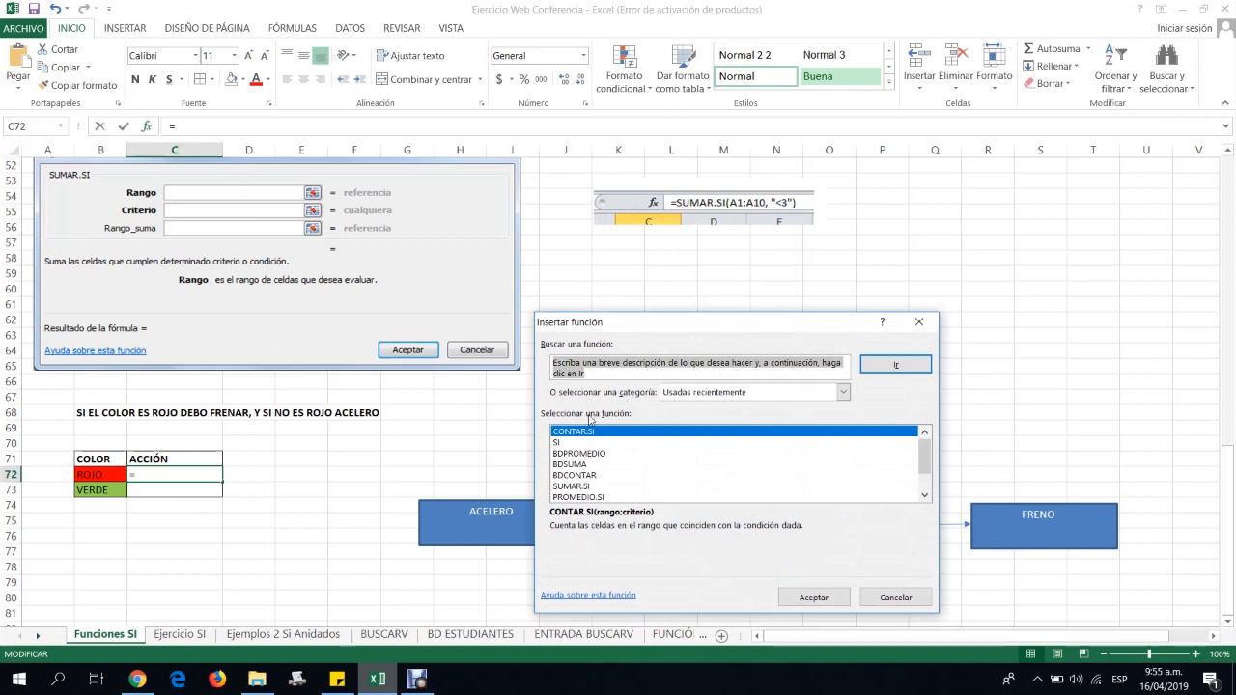
text(SI)
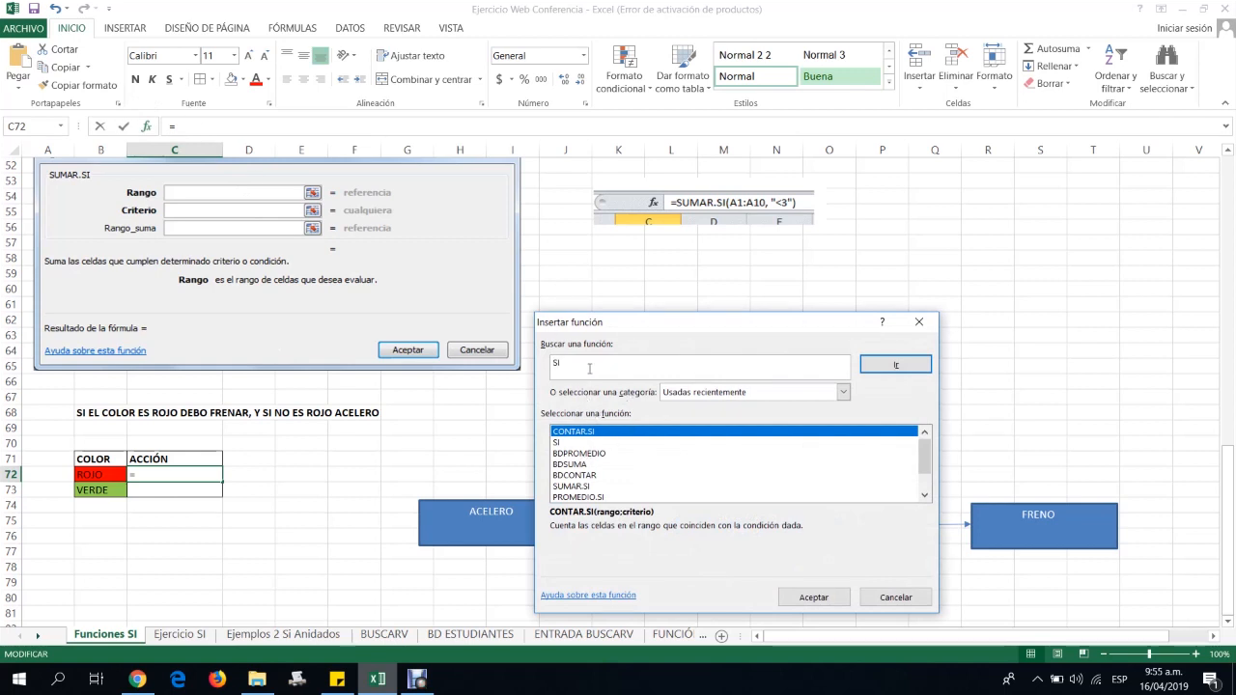
click(898, 364)
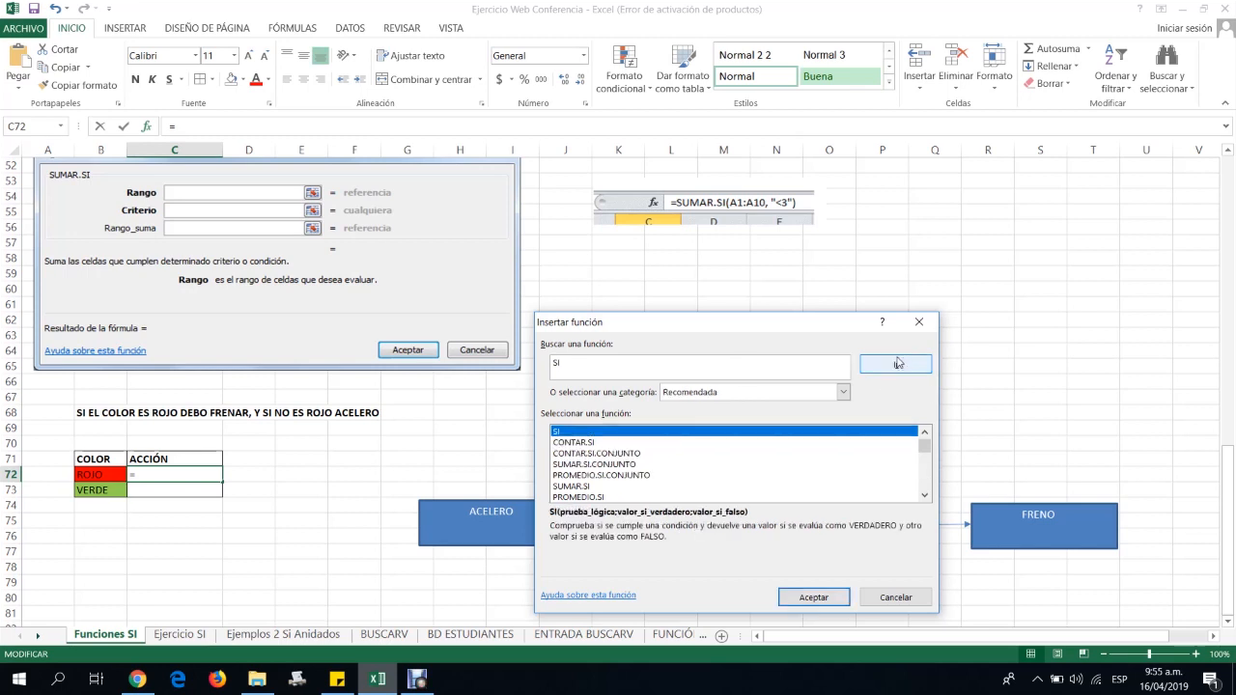
click(814, 597)
drag(671, 364, 675, 247)
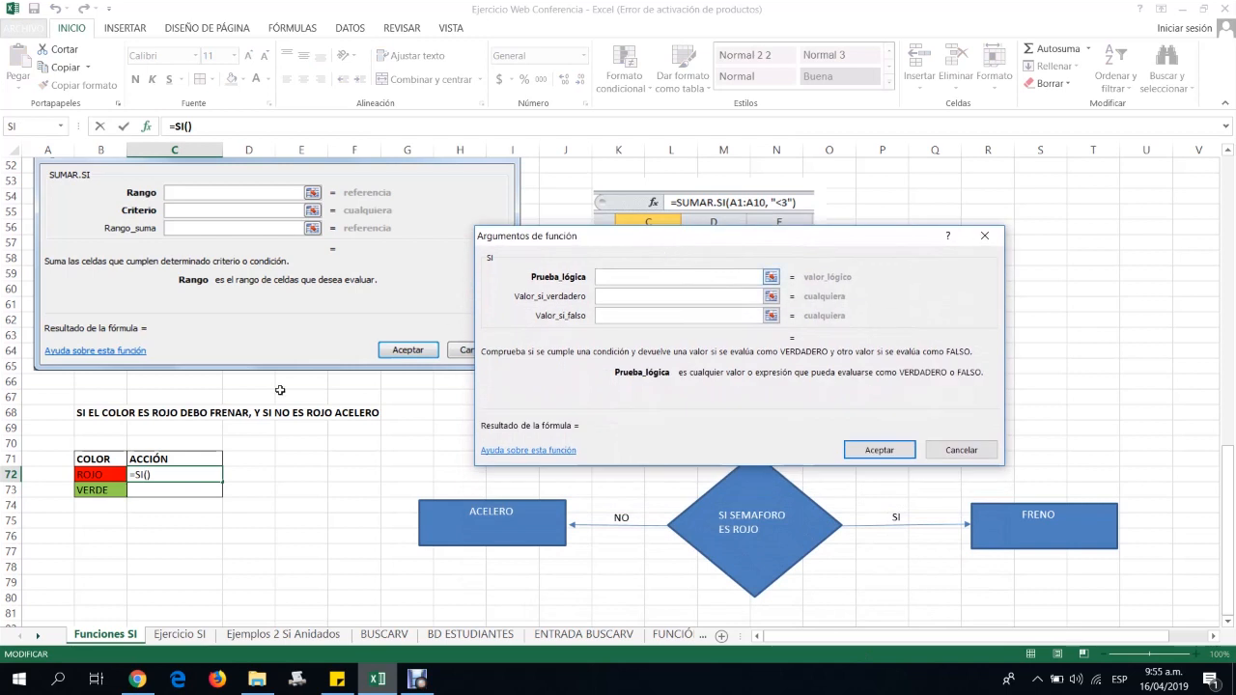
Set the logical test of the SI function to B72="ROJO"
click(92, 476)
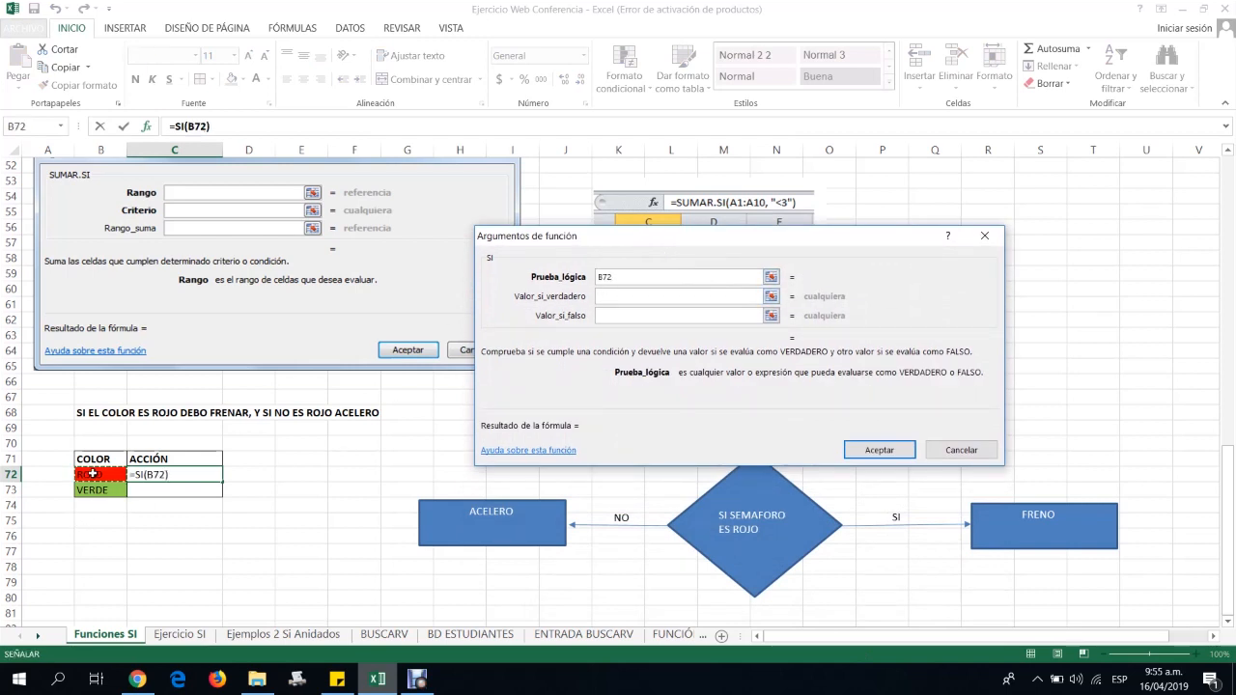
text(="")
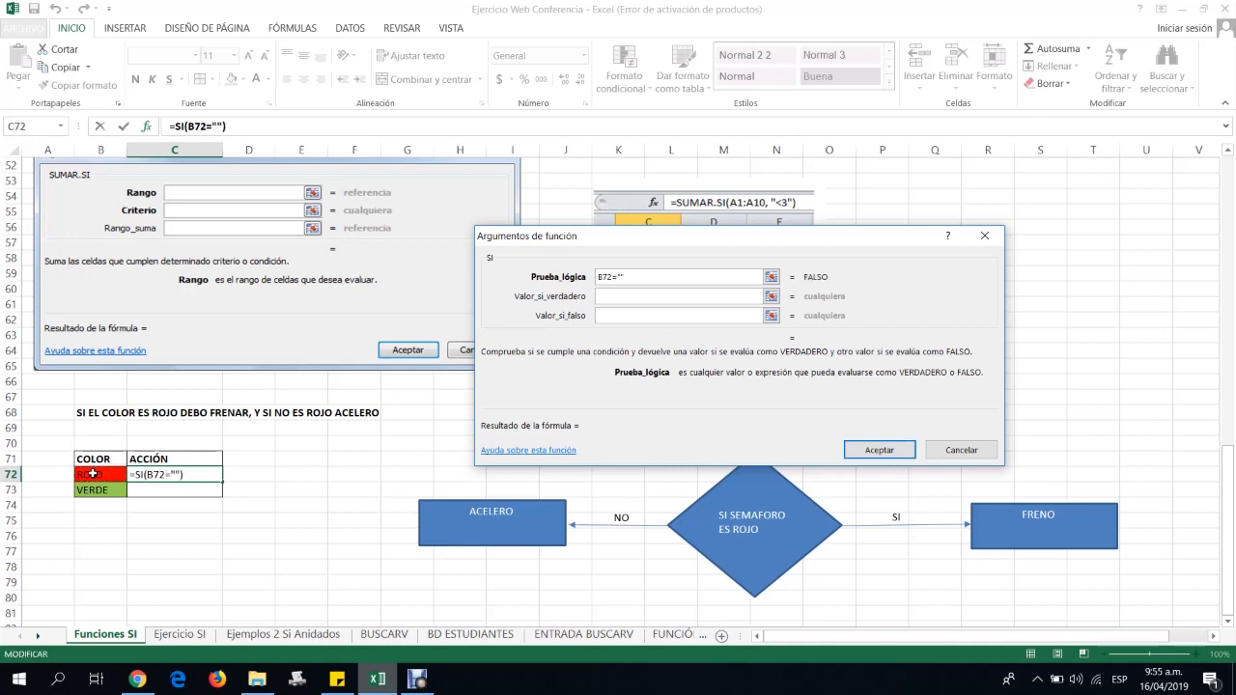
text(ROJO)
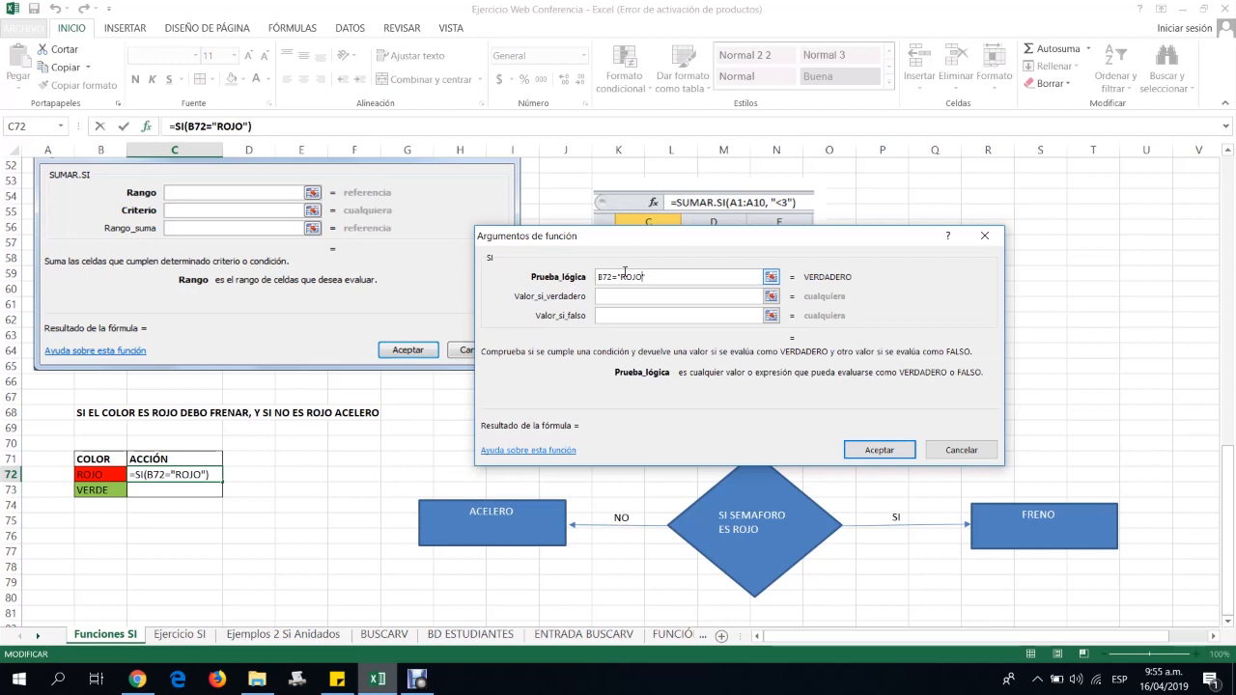
click(615, 299)
click(674, 279)
Return "FRENAR" if the test is true and "ACELERO" if it is false, and fill the finished formula down to C73
click(611, 294)
text("FRENAR")
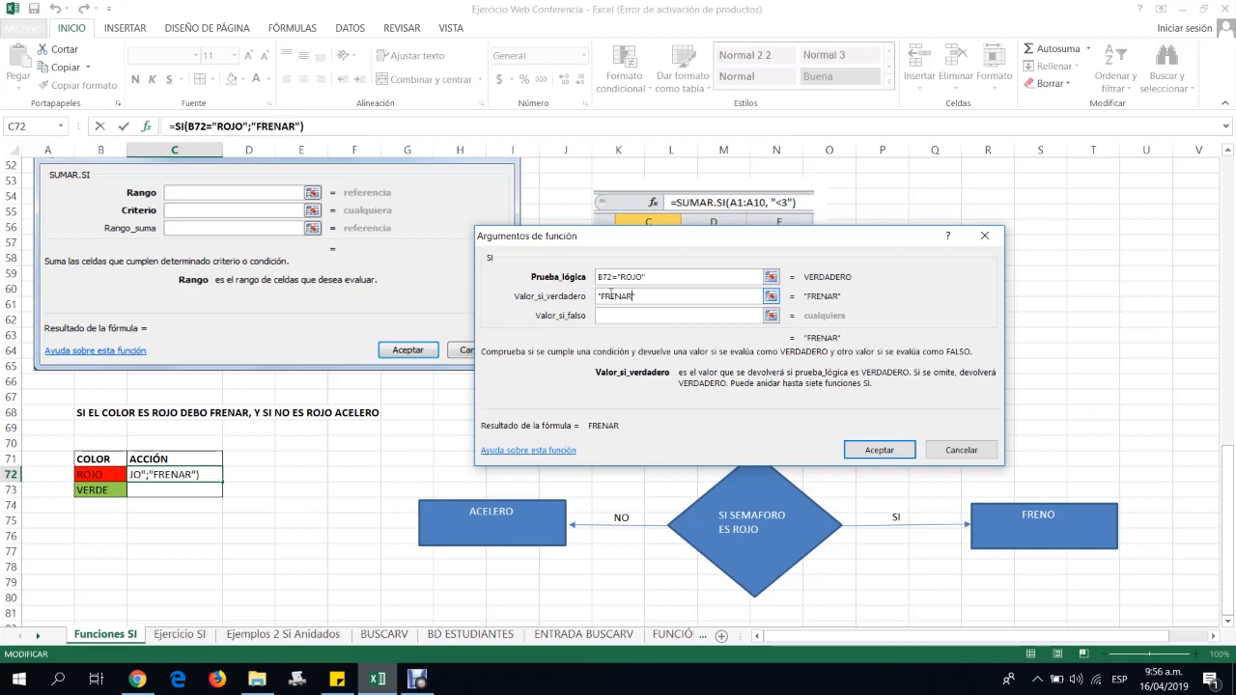
click(599, 277)
click(632, 313)
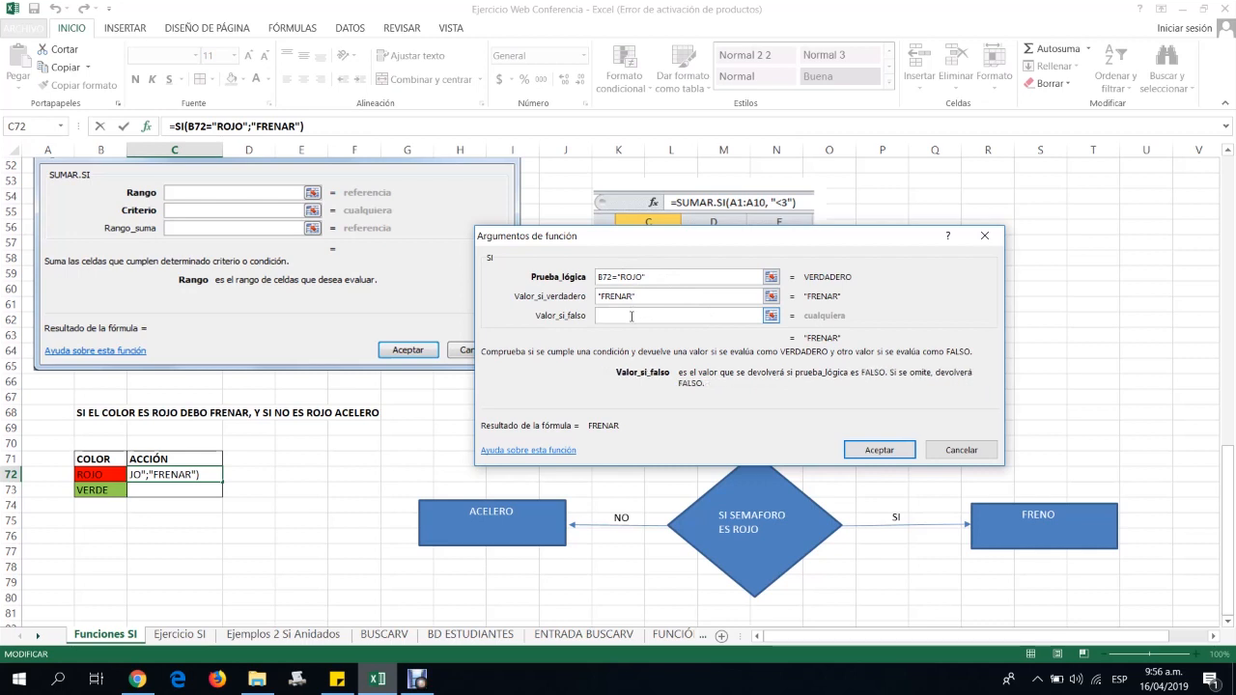
text("")
text(ACELE)
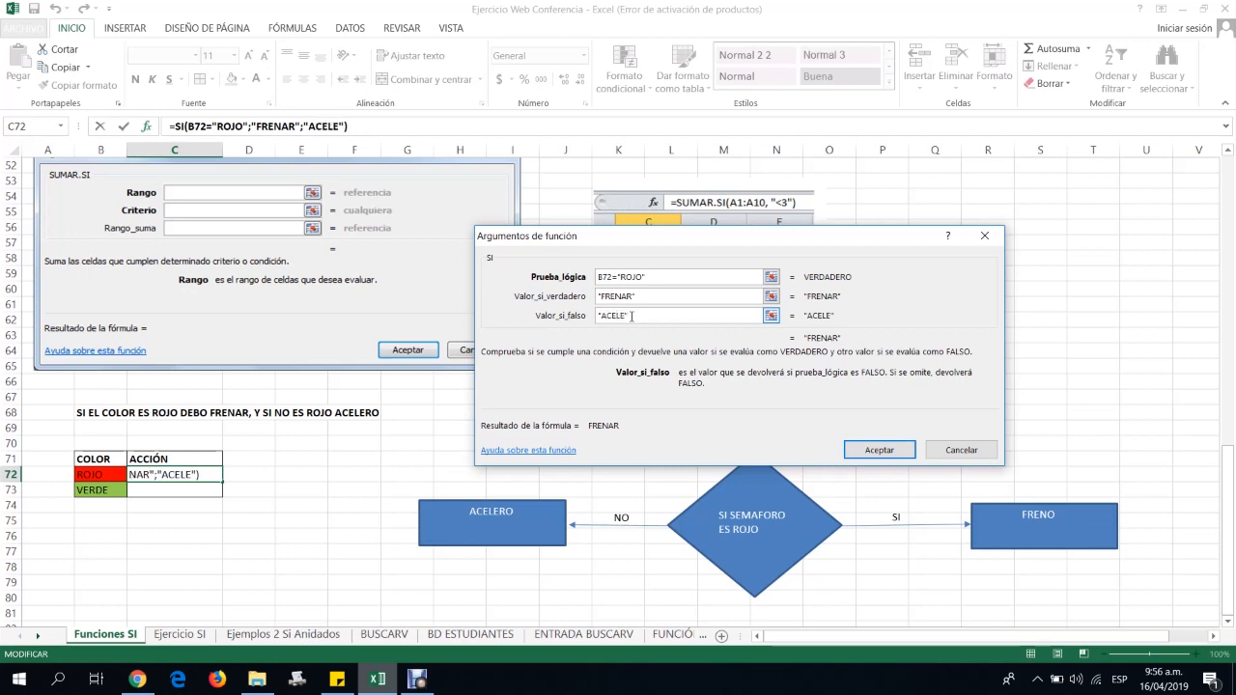
text(RO)
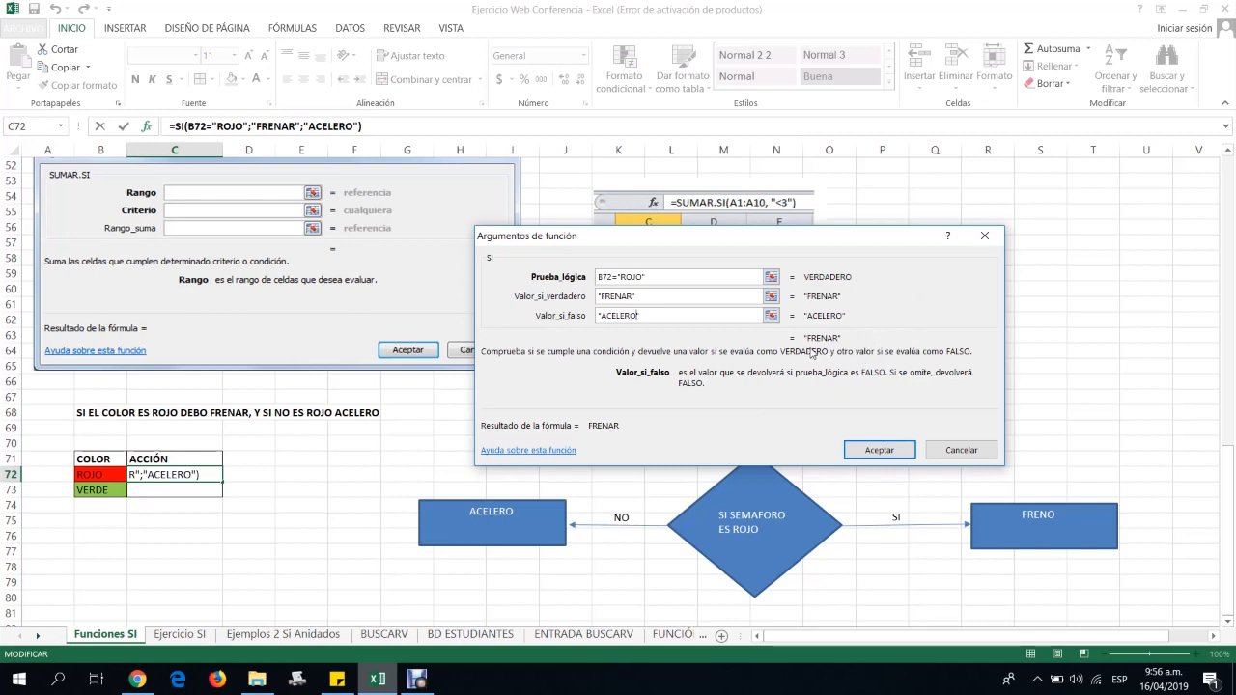
click(877, 450)
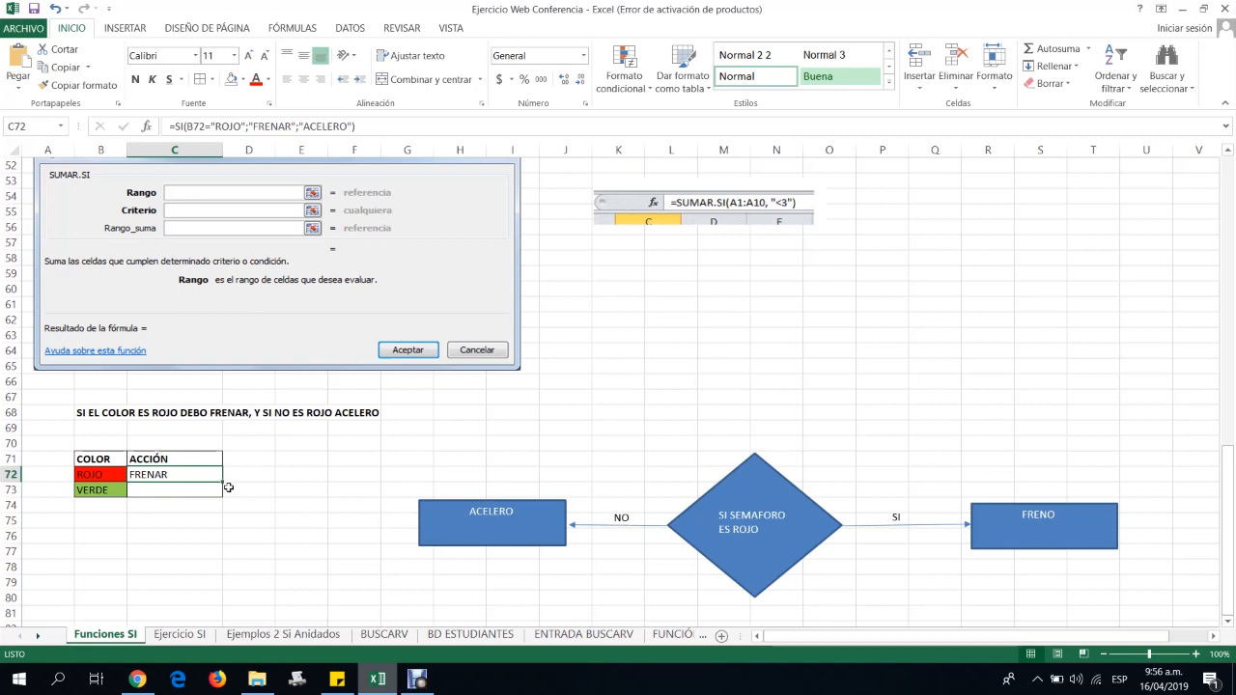
drag(223, 483, 224, 494)
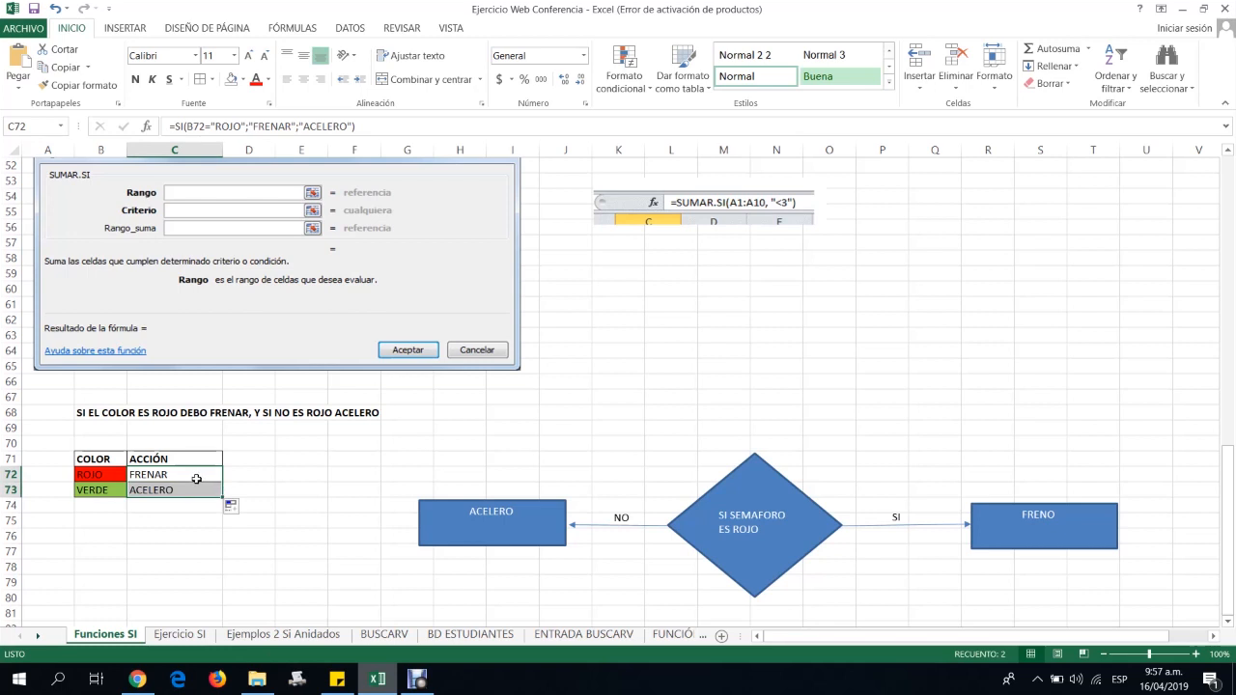
Compare the SI formulas in C72 and C73 with the colours they evaluate in B72 and B73
click(198, 478)
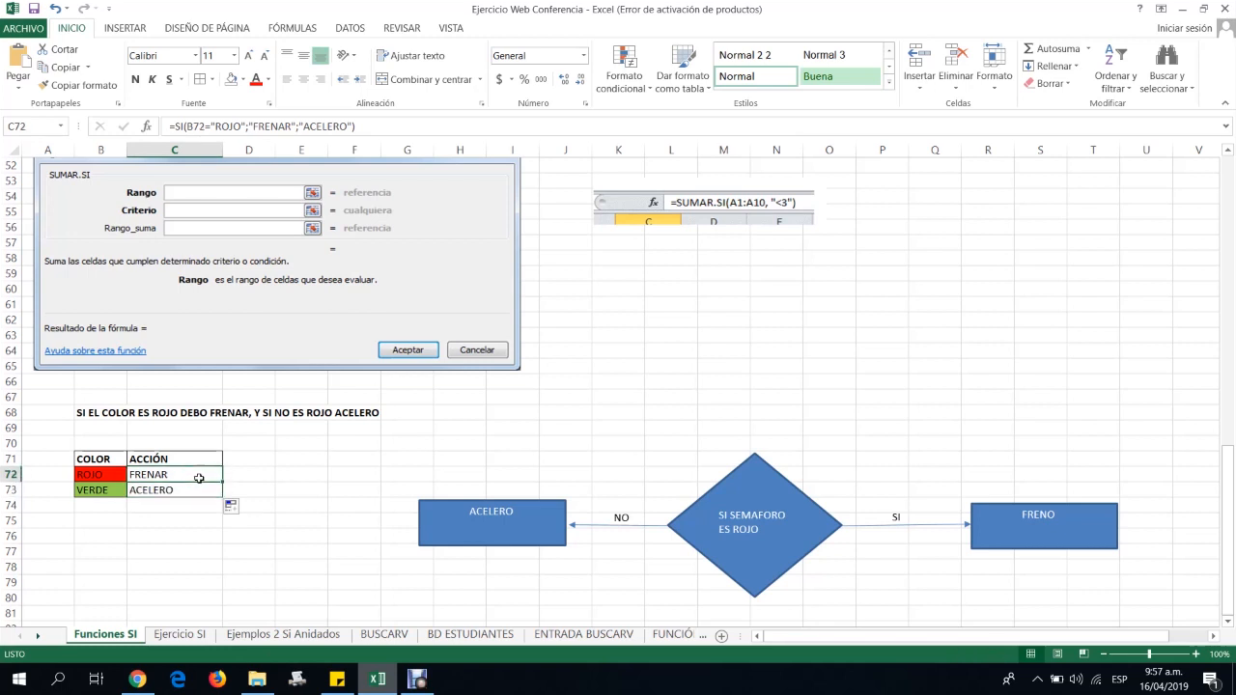
key(Down)
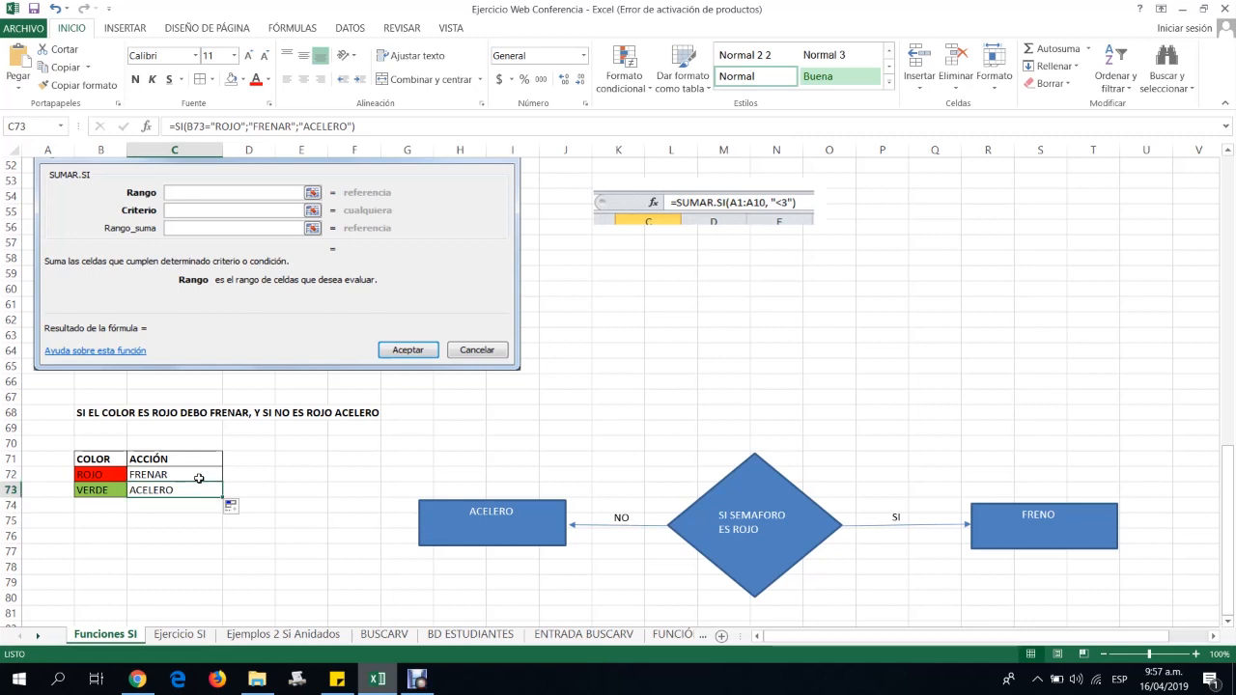
key(Up)
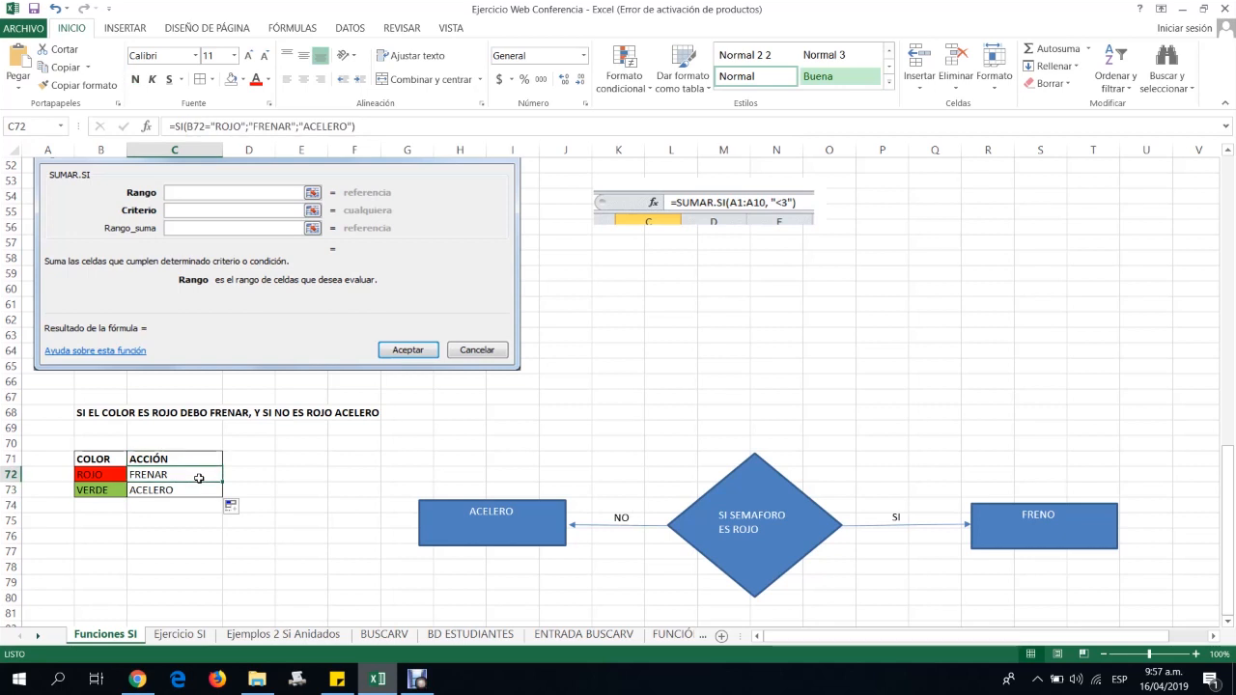
key(Left)
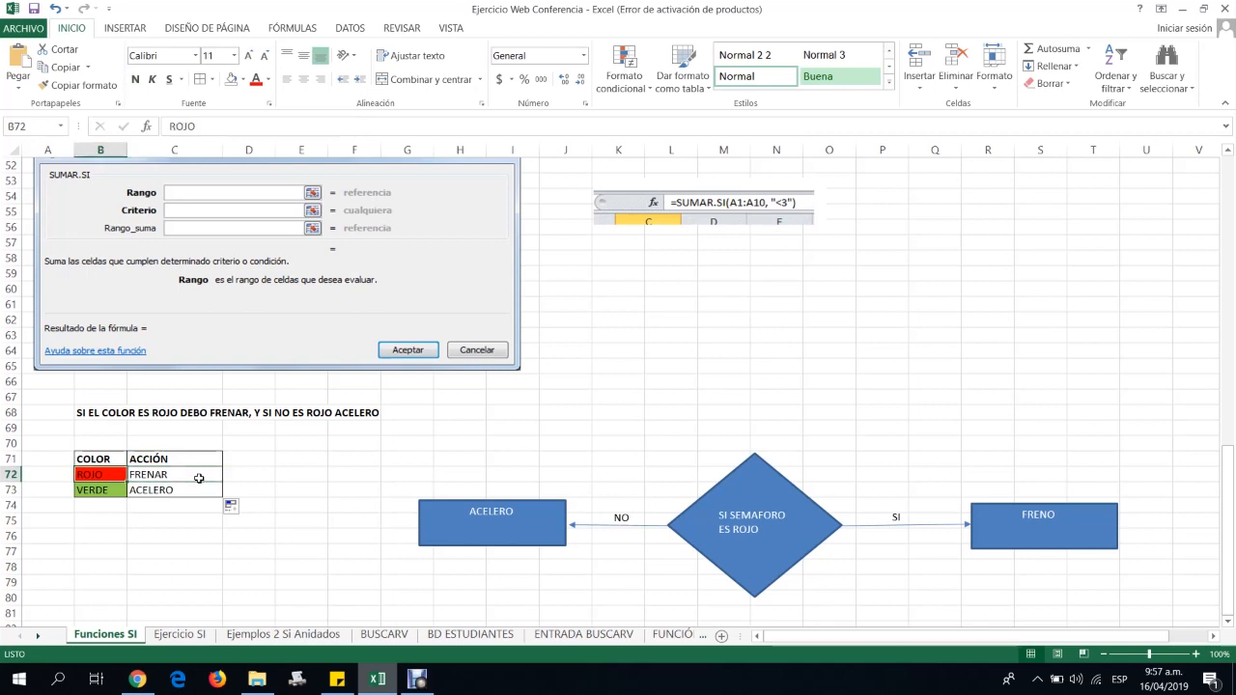
key(Right)
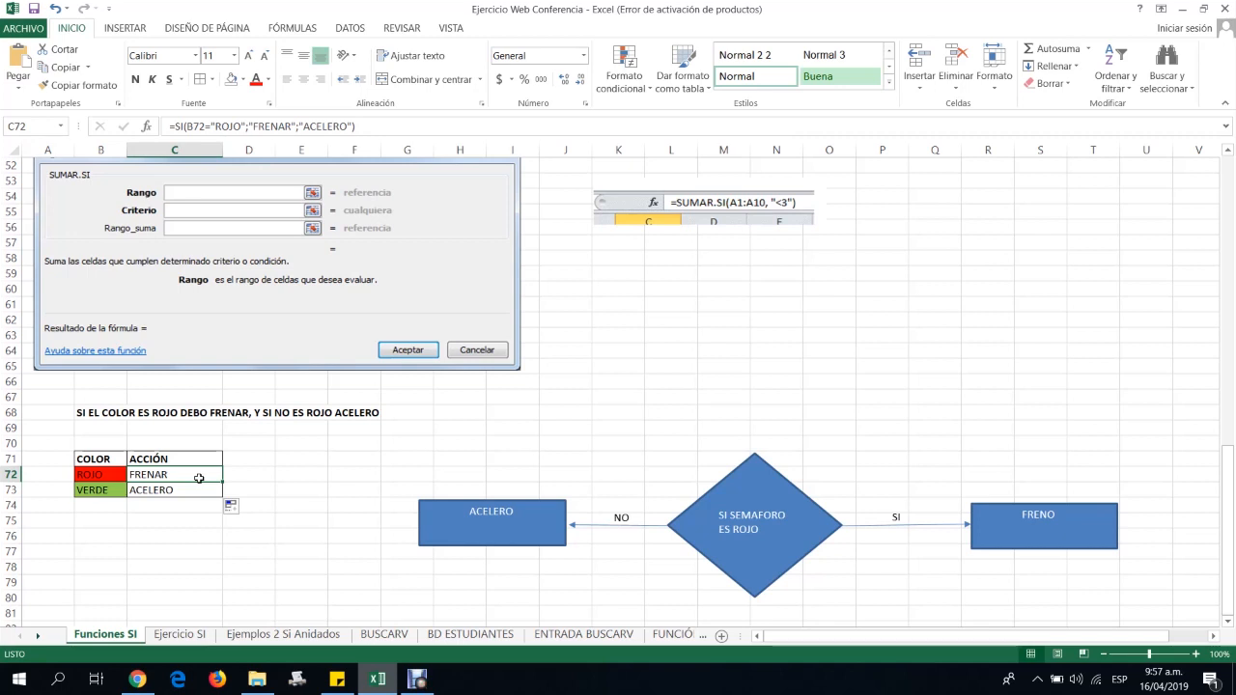
key(Down)
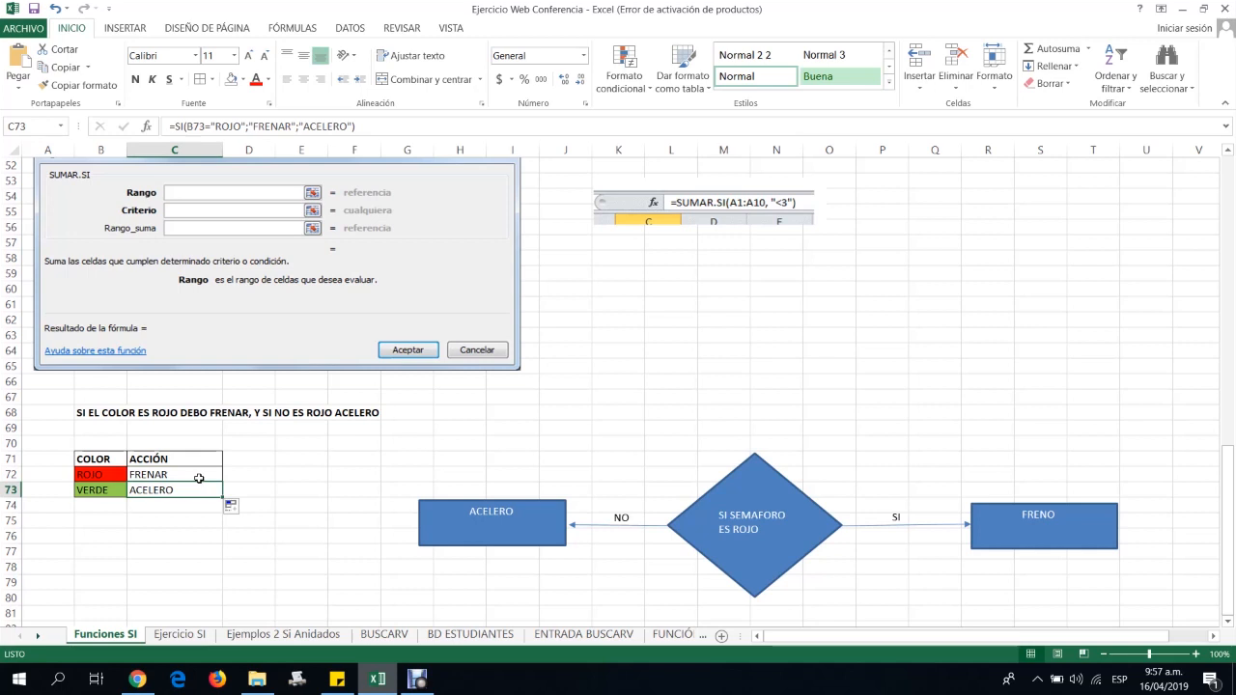
key(Left)
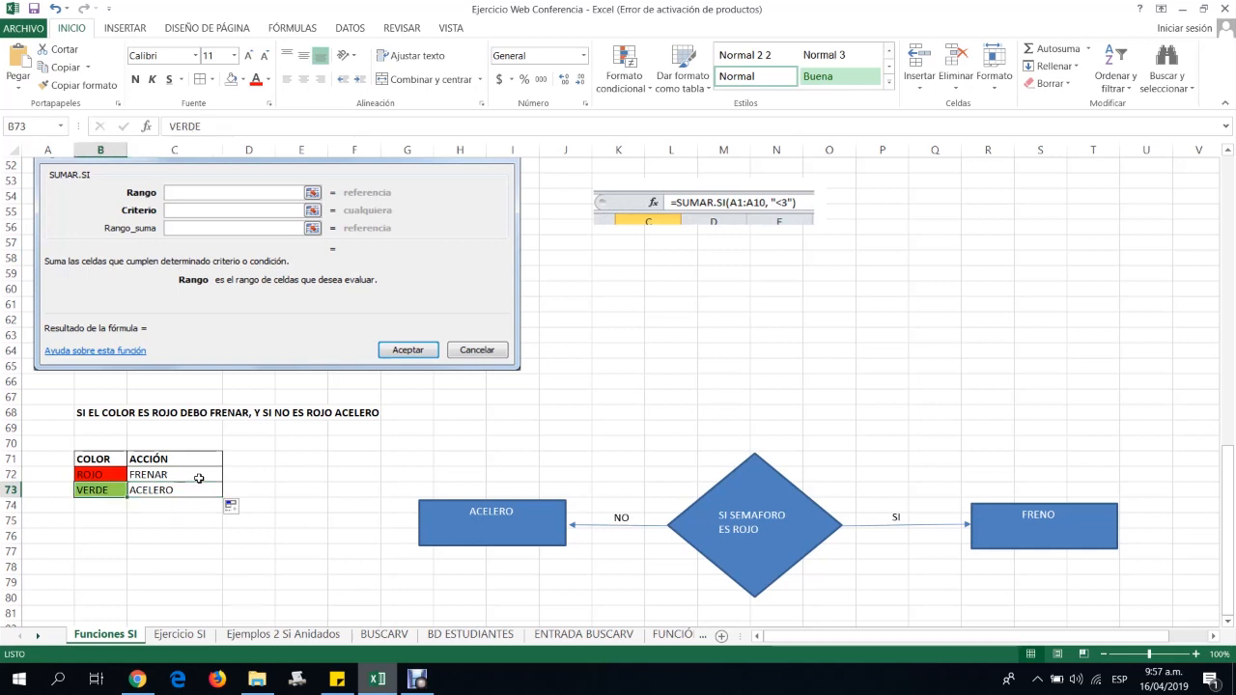
key(Right)
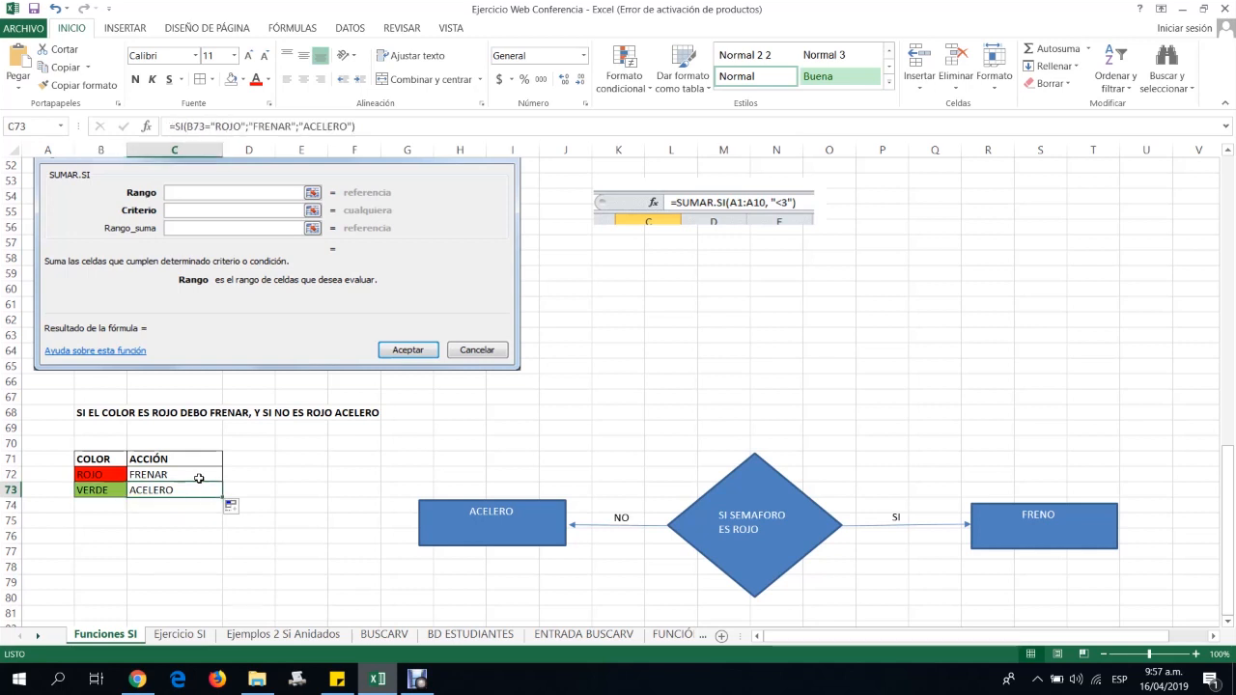
key(Left)
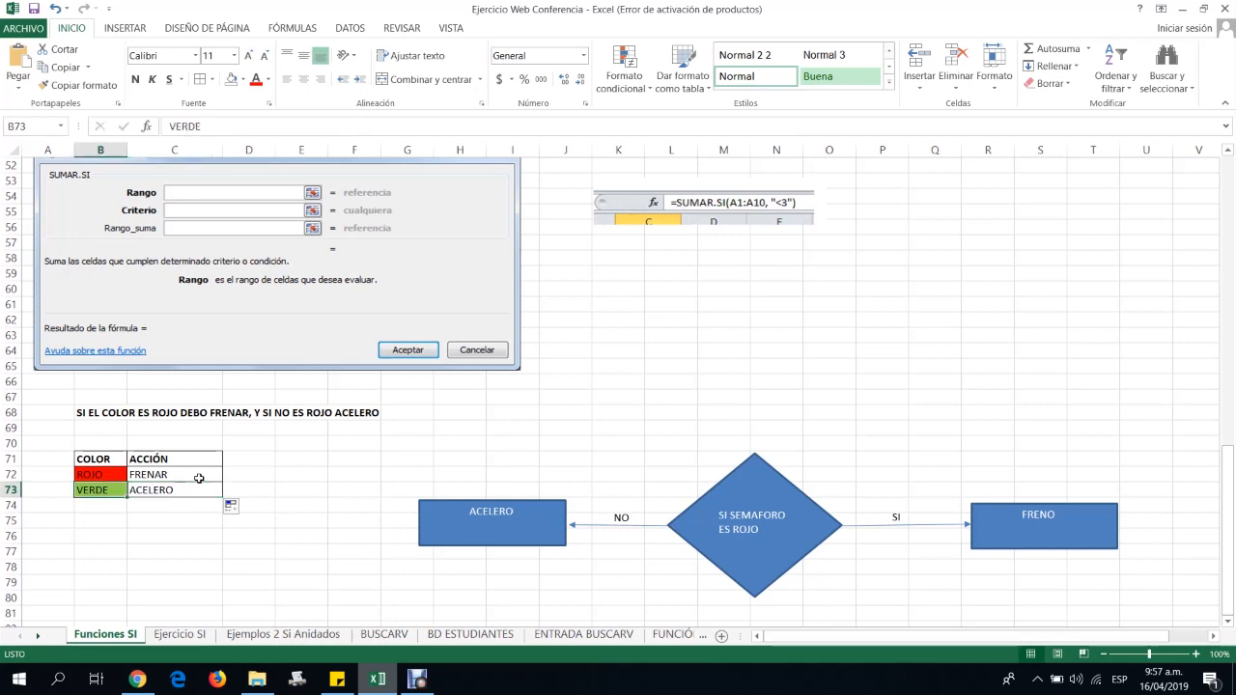
key(Right)
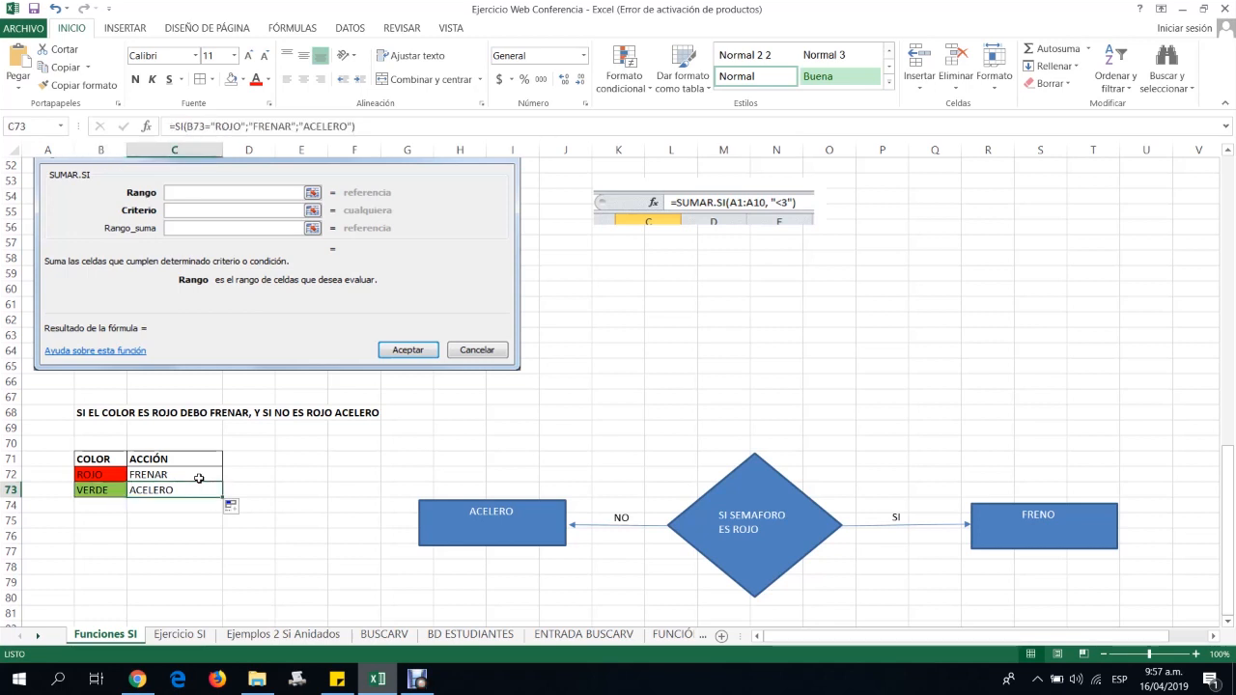
key(Left)
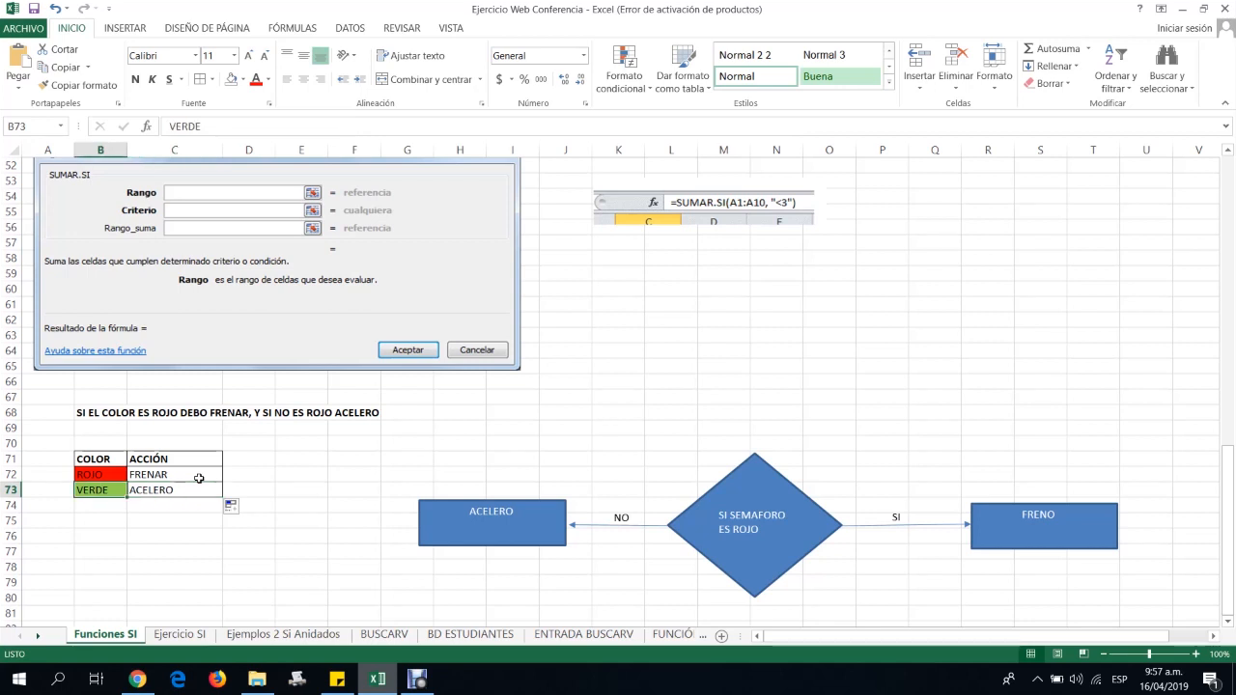
key(Right)
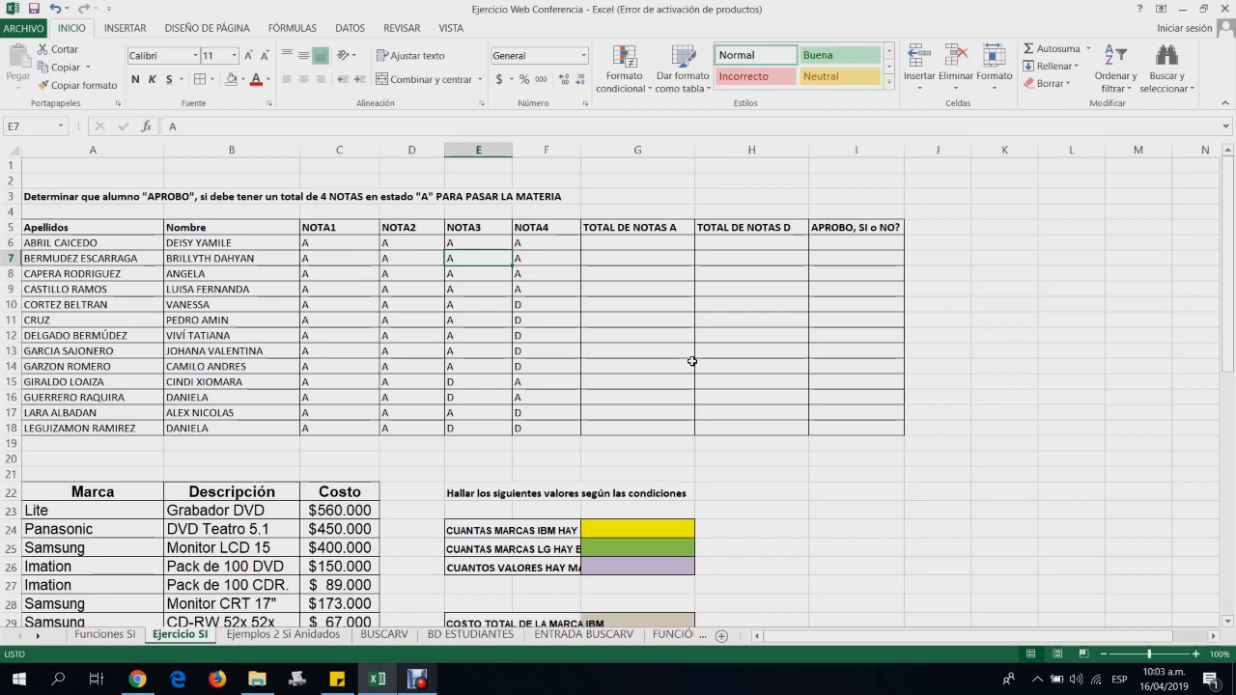
Examine the student list, the NOTA1 to NOTA4 columns, the task statement and the first student's grades in C6:F6
drag(71, 248, 66, 426)
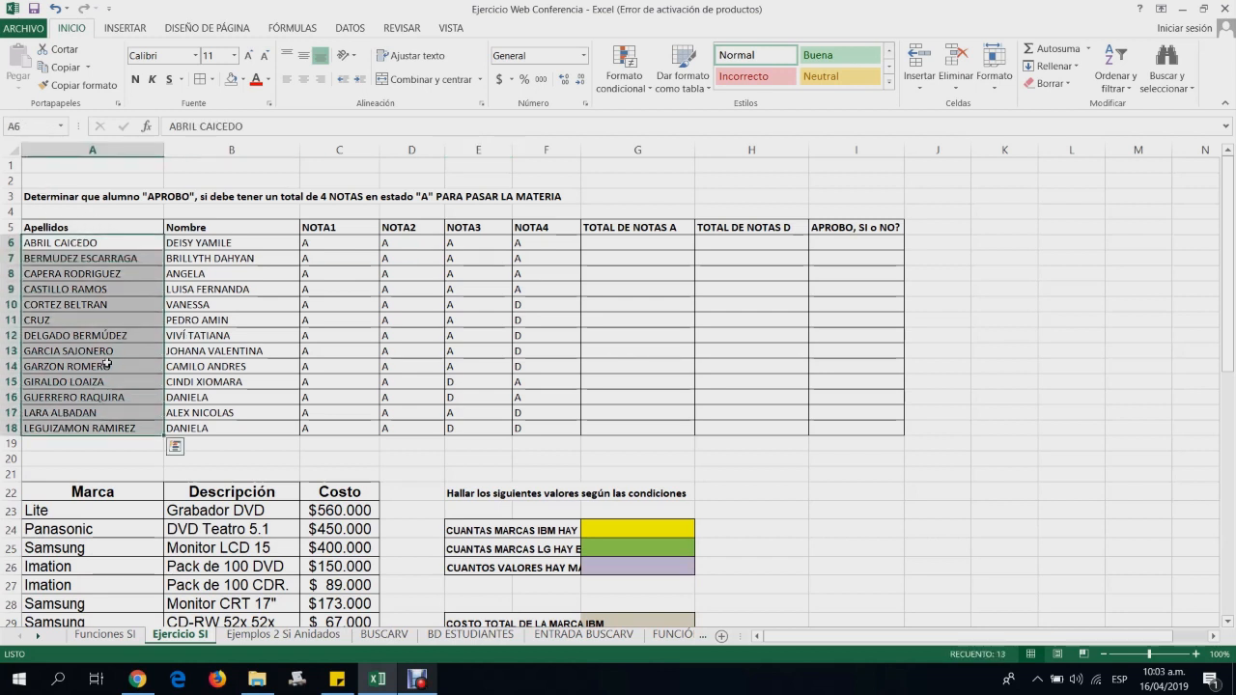
click(97, 304)
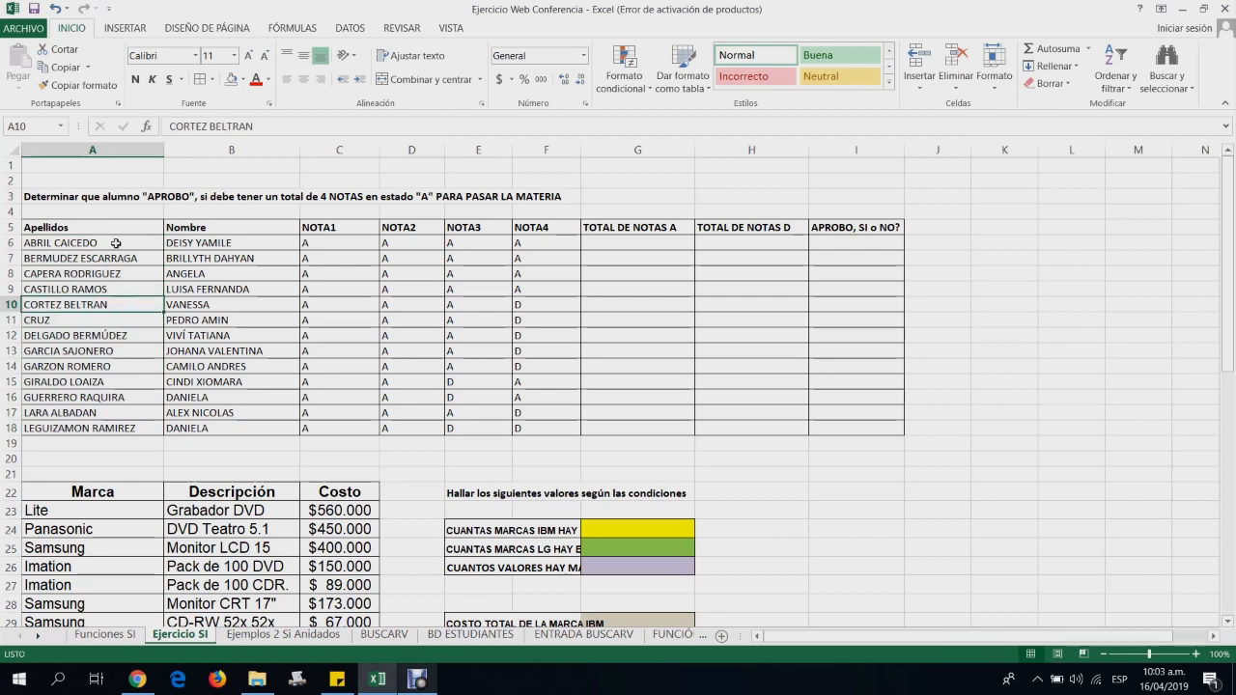
click(334, 228)
click(400, 228)
click(494, 230)
click(547, 230)
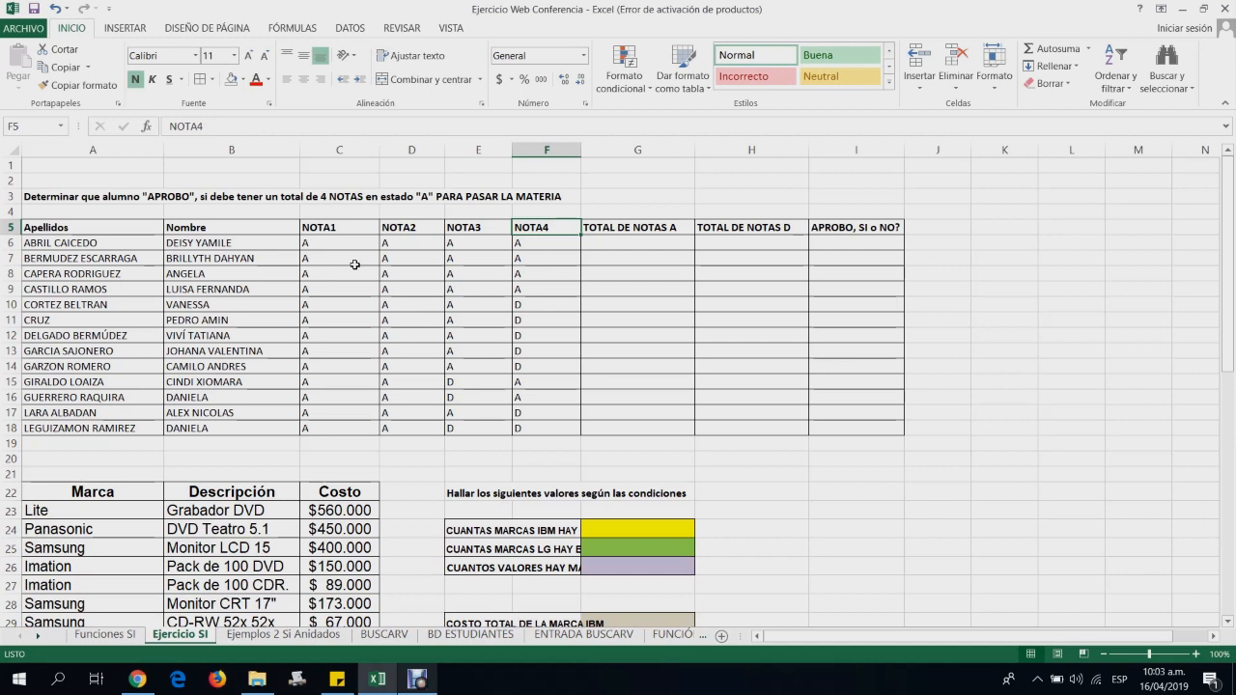
click(44, 193)
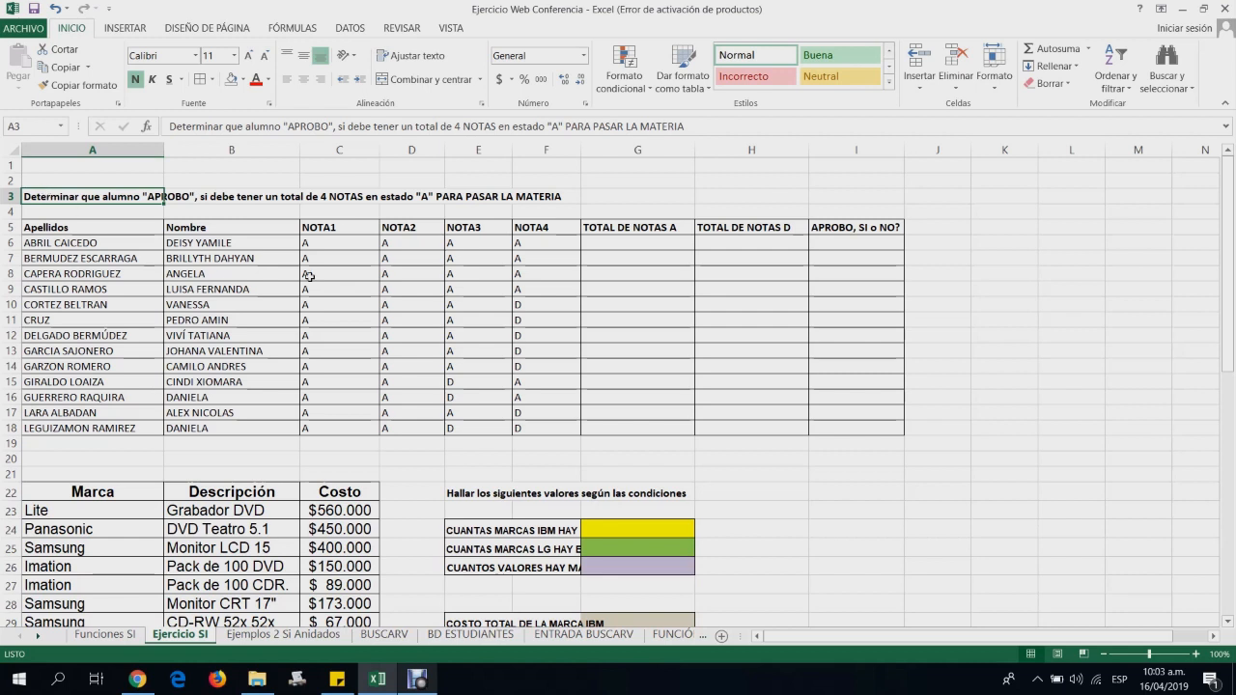
drag(308, 244, 519, 248)
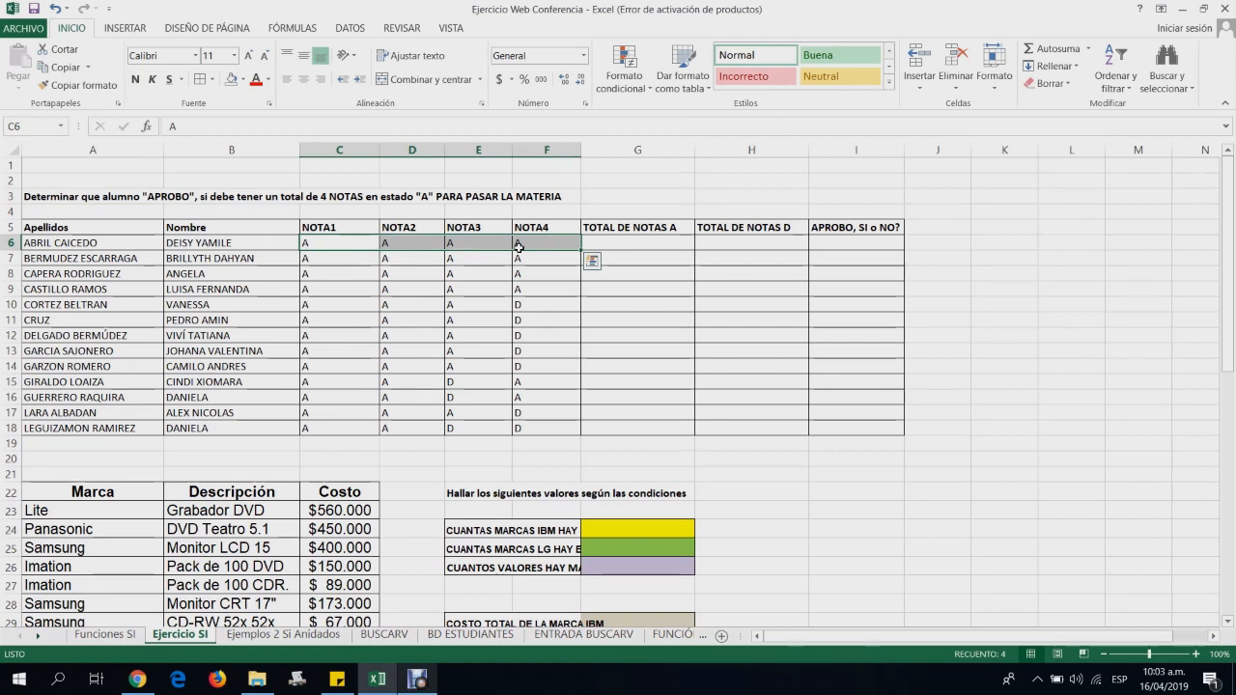
Search for the CONTAR.SI function and insert it in G6, keeping its arguments dialog clear of the first student's grades
click(622, 243)
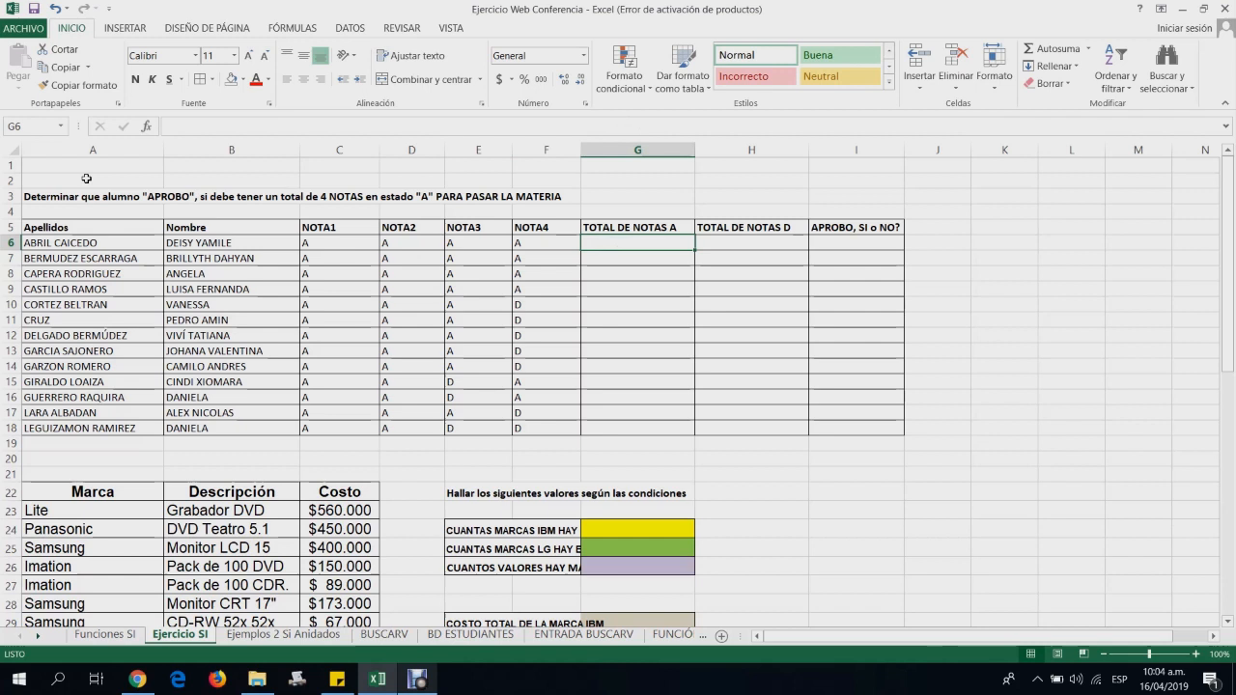
click(147, 127)
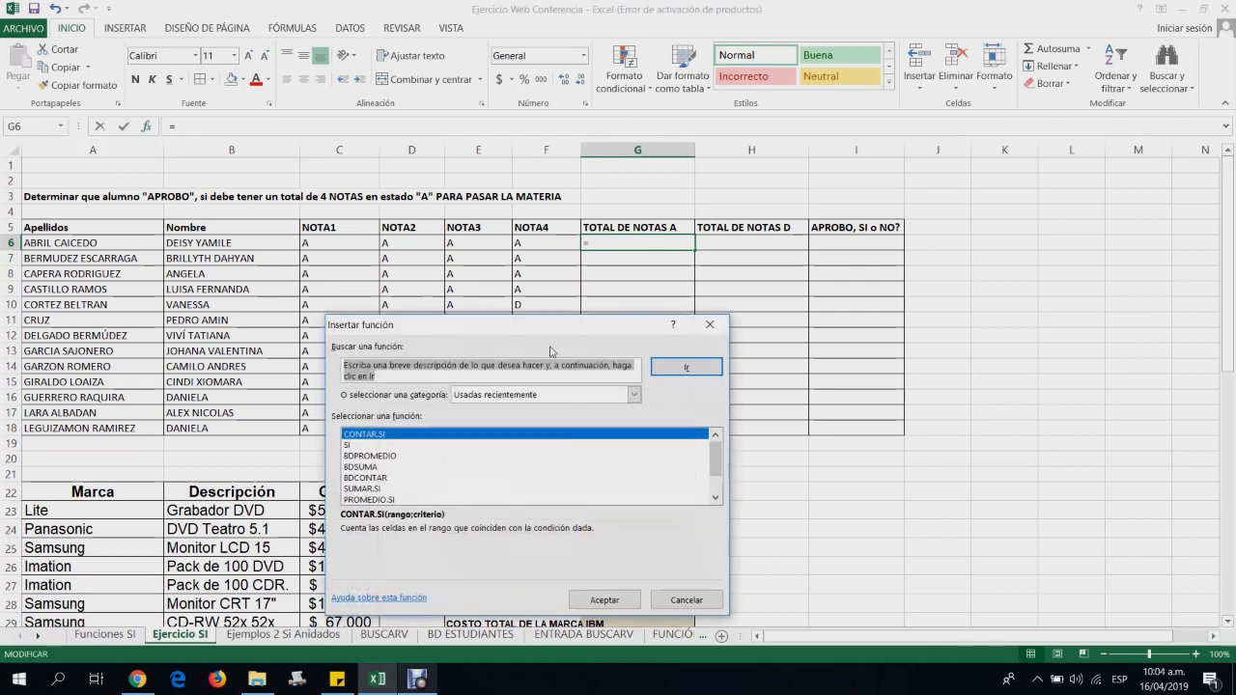
drag(553, 333, 729, 328)
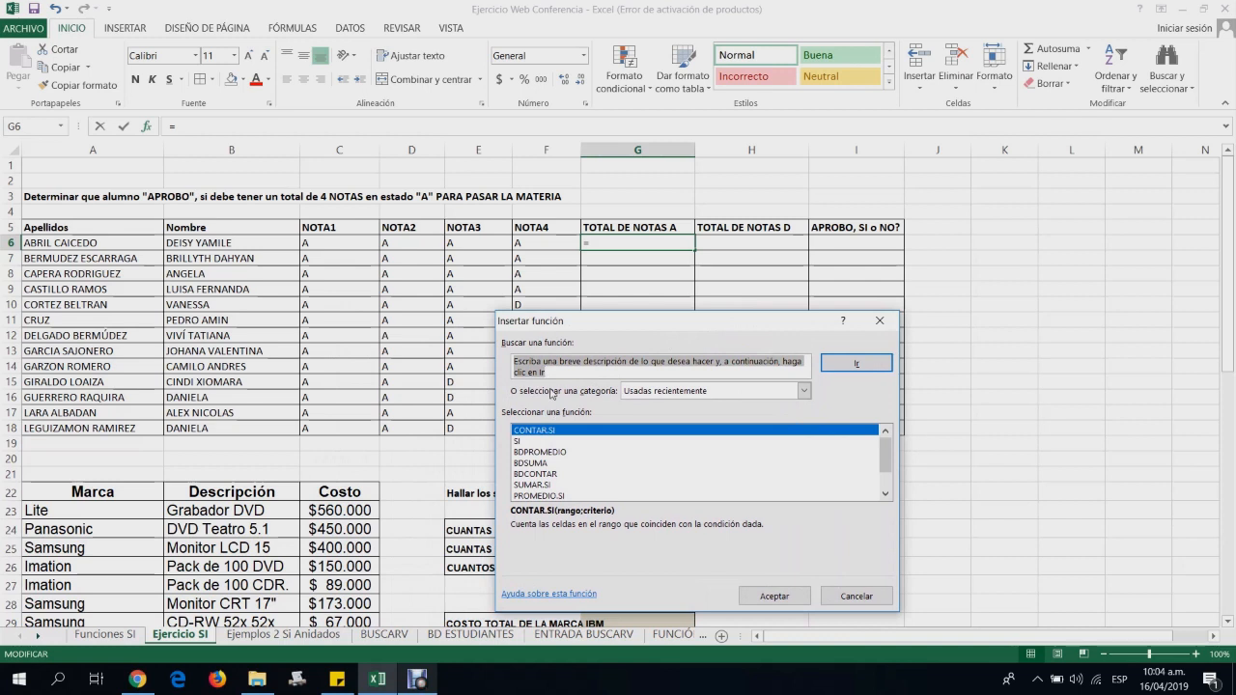
text(CONTAR.SI)
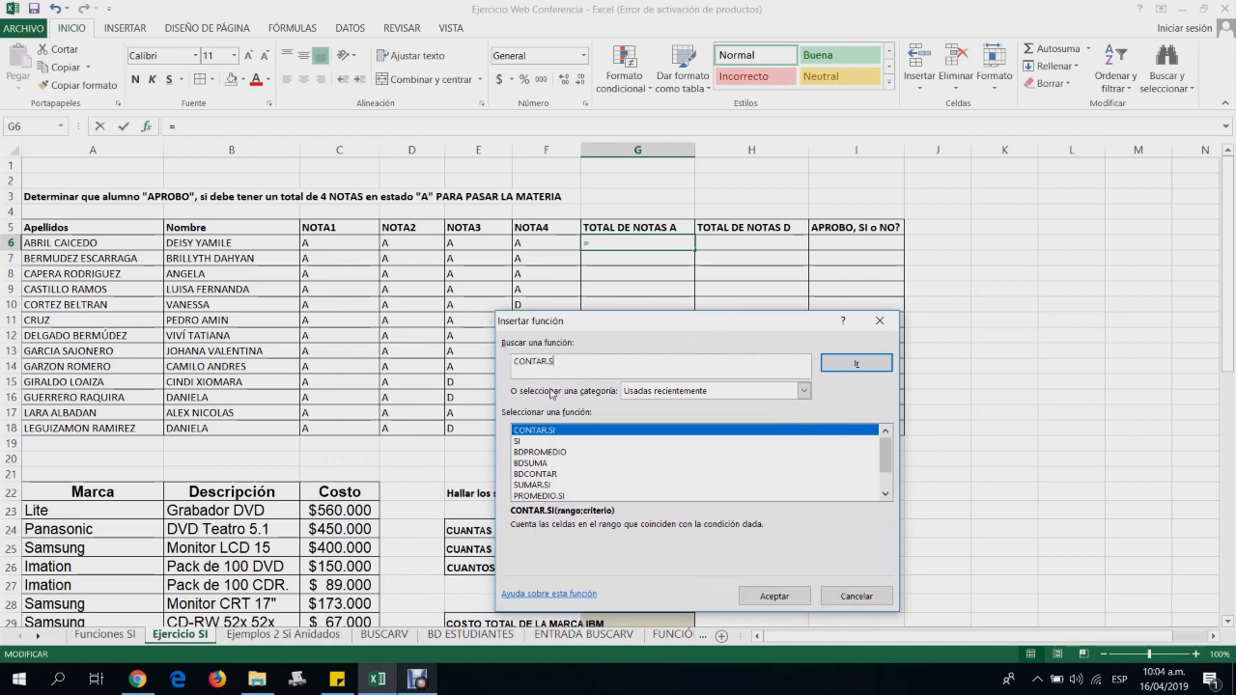
click(868, 363)
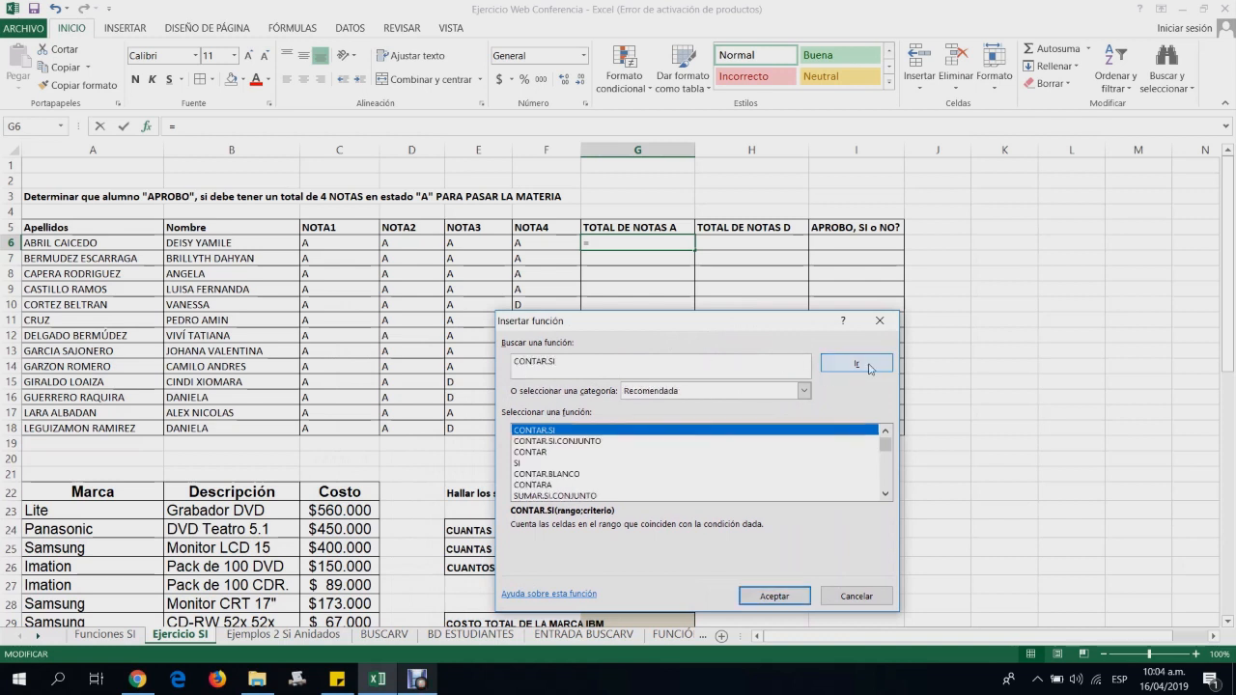
click(774, 595)
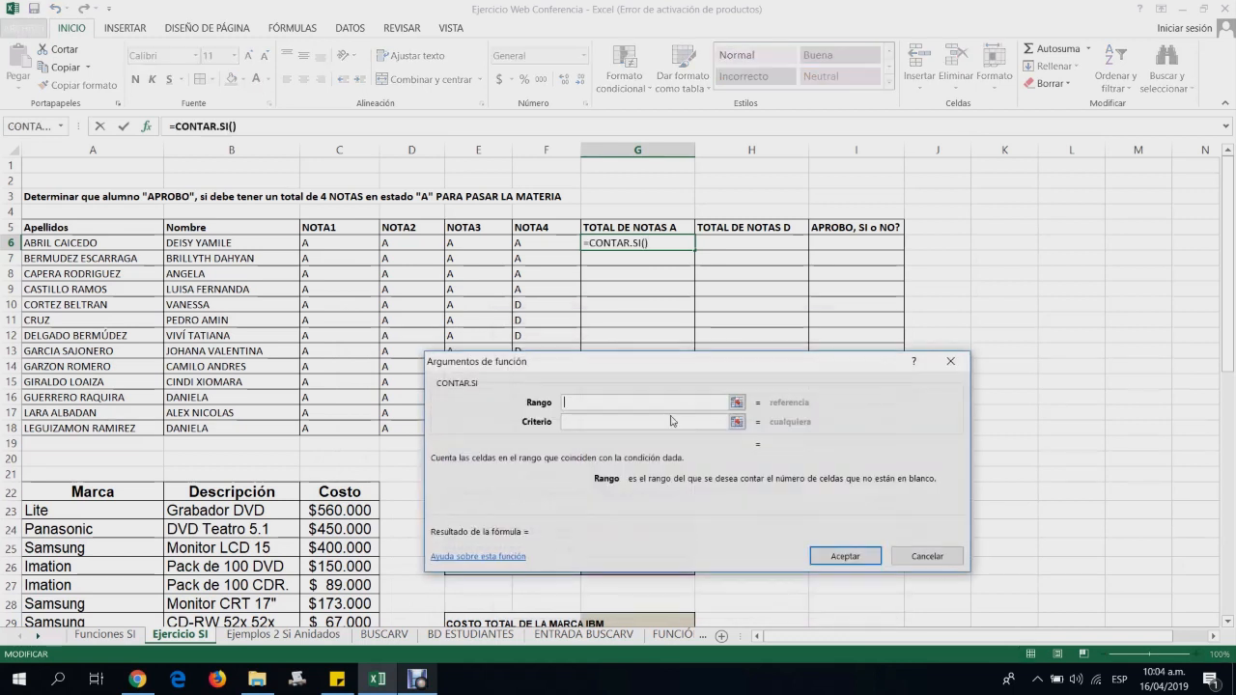
drag(706, 362, 501, 362)
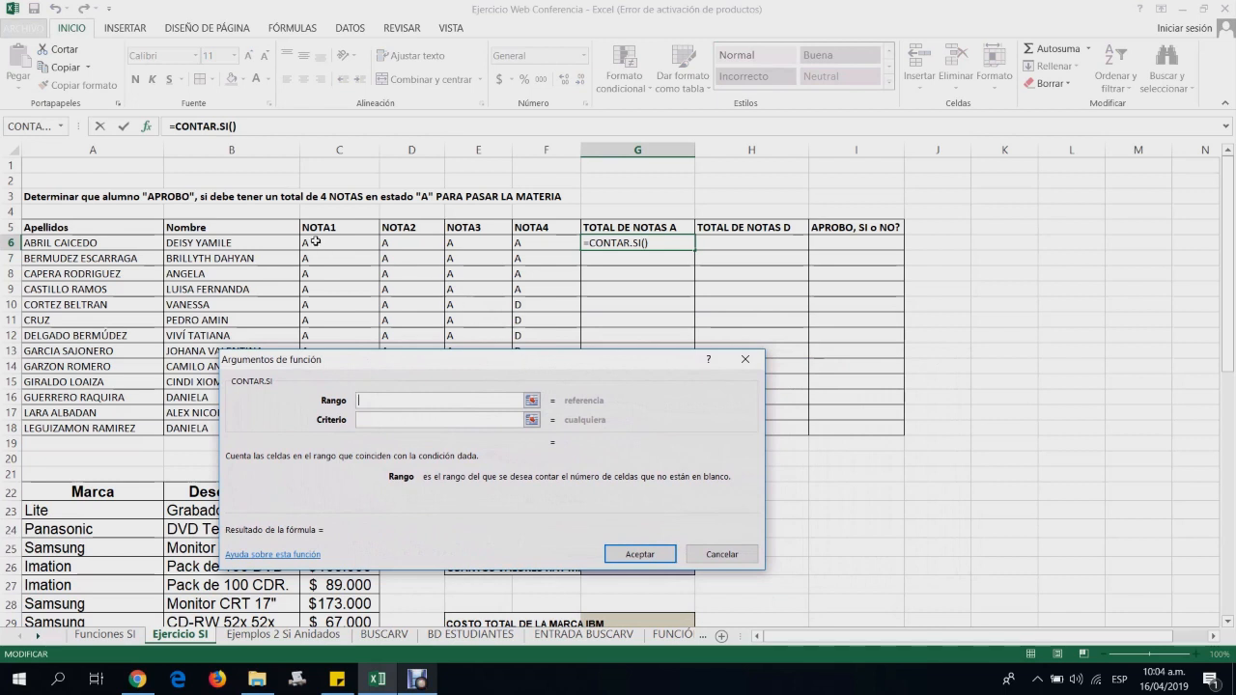
Complete the CONTAR.SI function in G6 with range C6:F6 and criterion "A"
drag(315, 243, 527, 239)
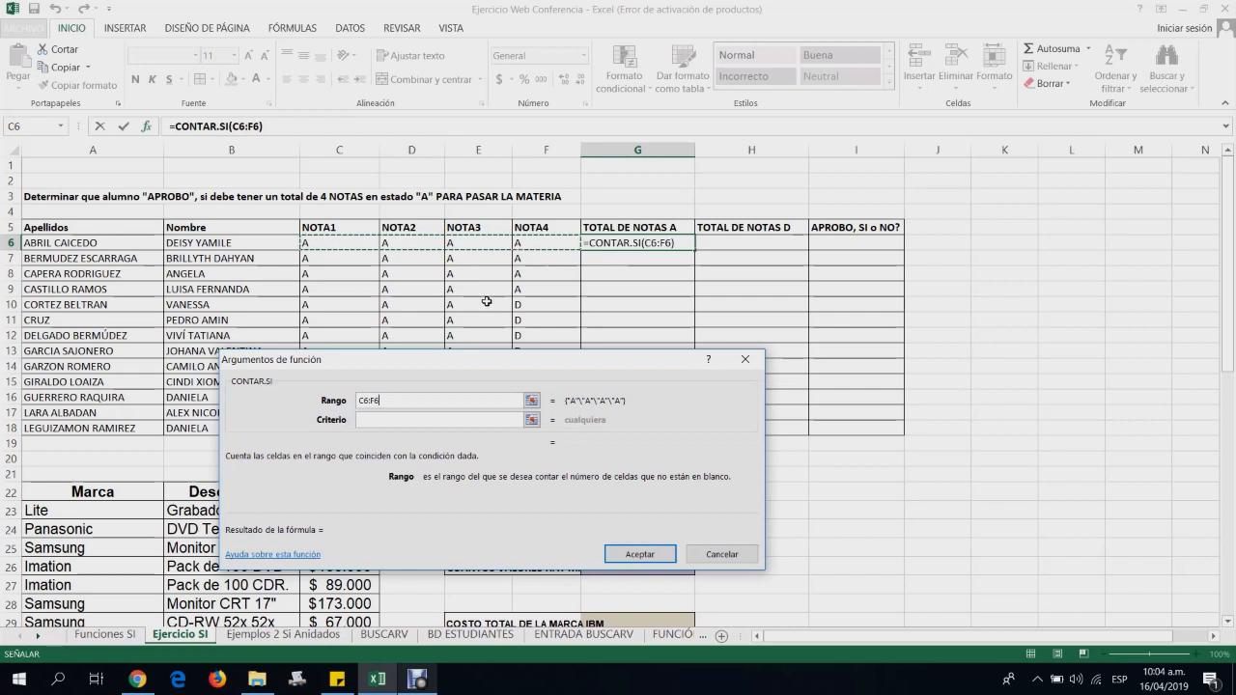
click(419, 421)
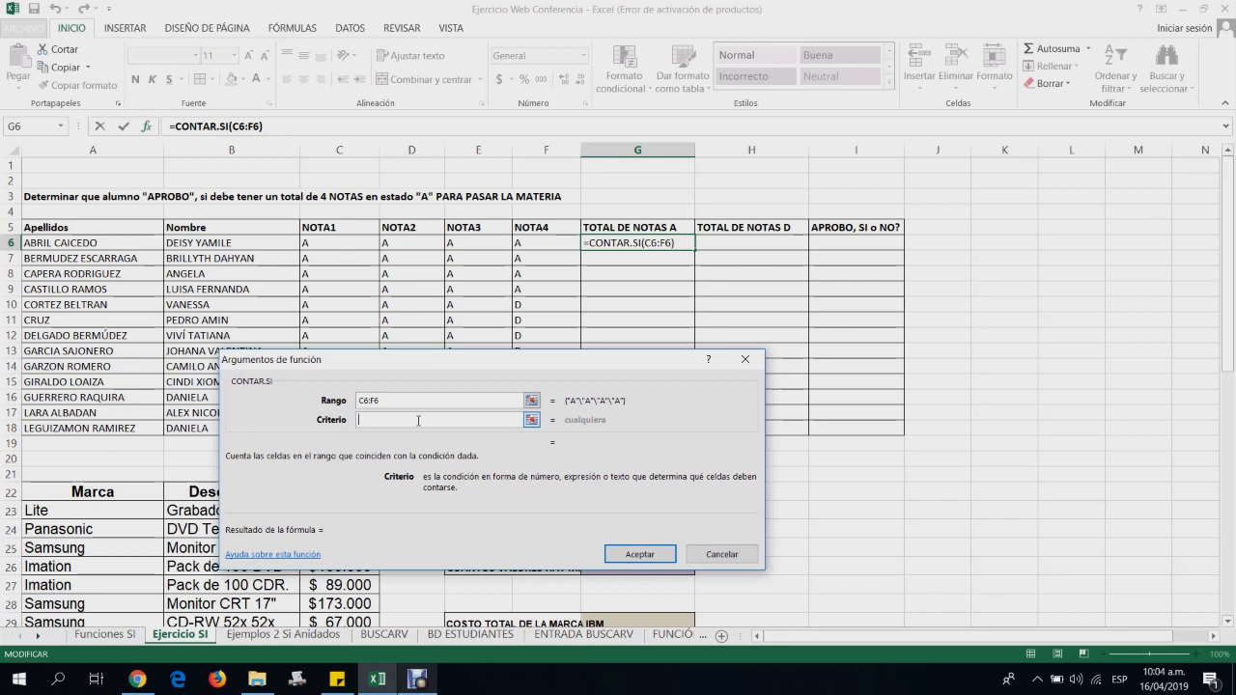
text("")
text(A)
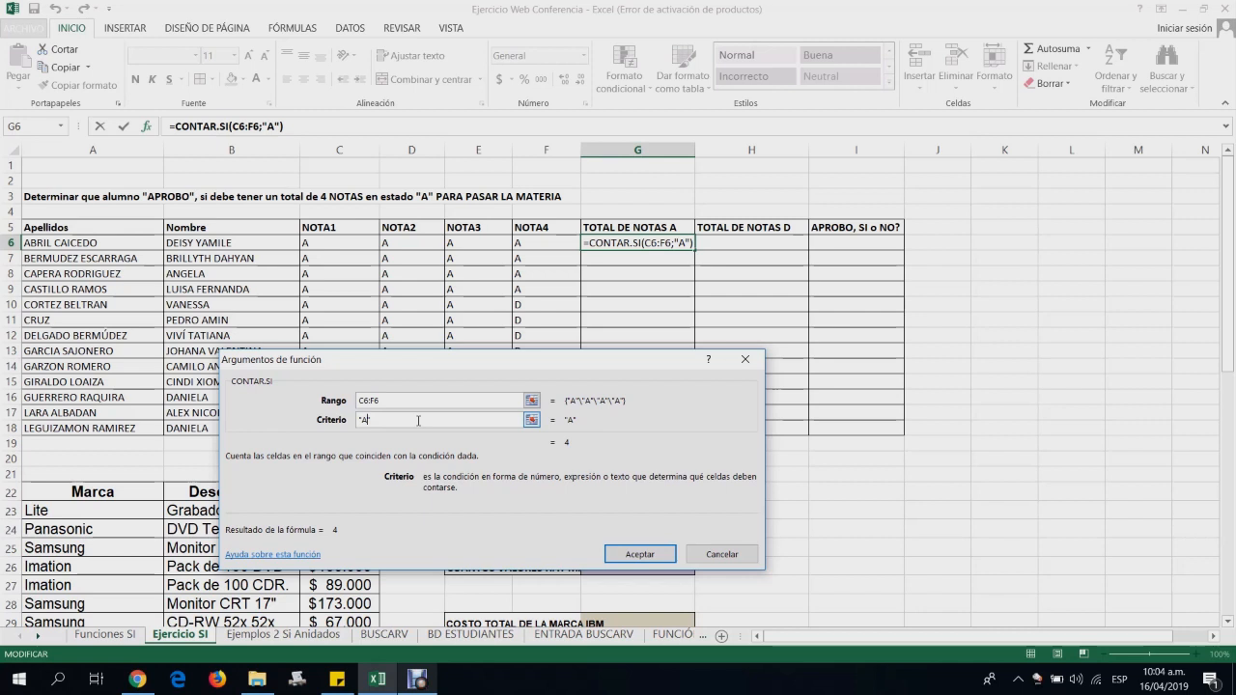
click(659, 556)
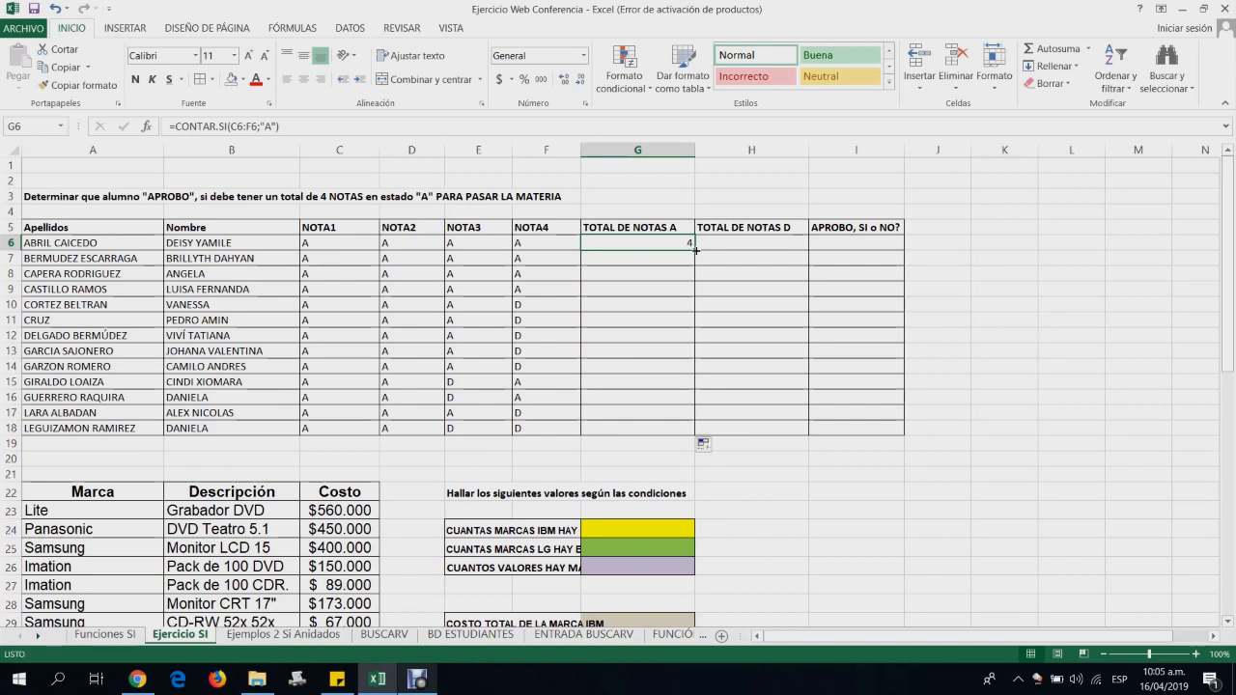
Fill the CONTAR.SI formula from G6 down to G18 for all students in TOTAL DE NOTAS A
double_click(695, 250)
key(ctrl+z)
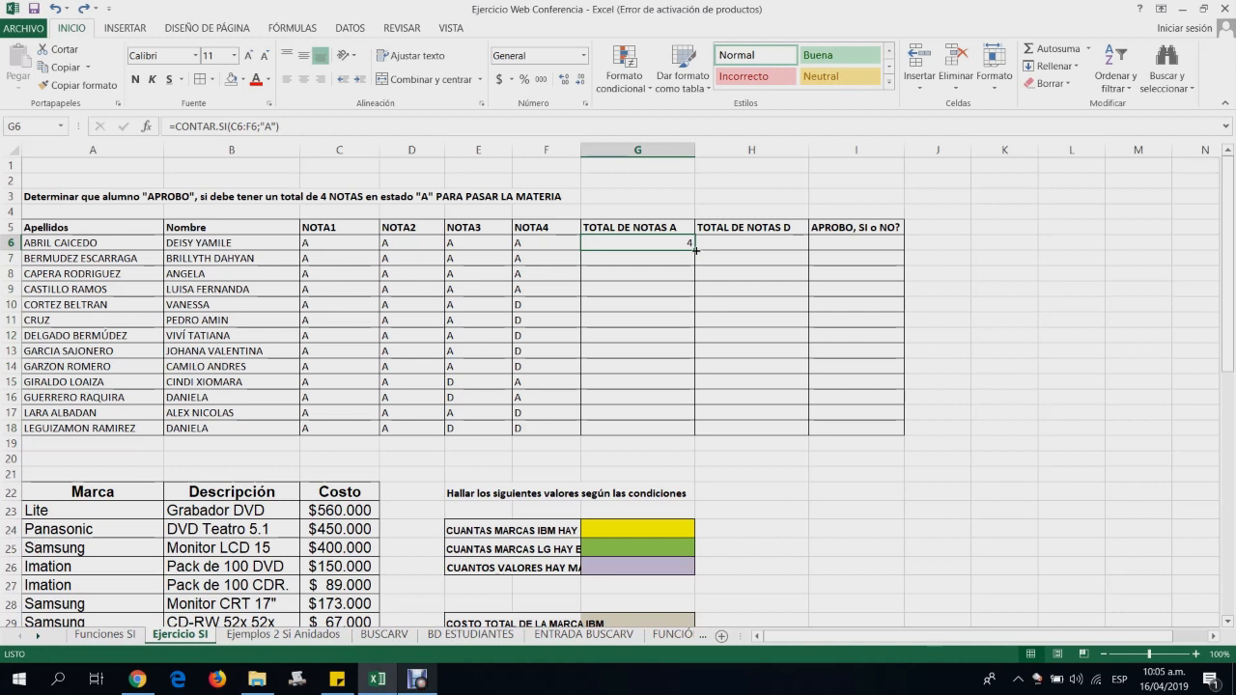
drag(696, 250, 702, 437)
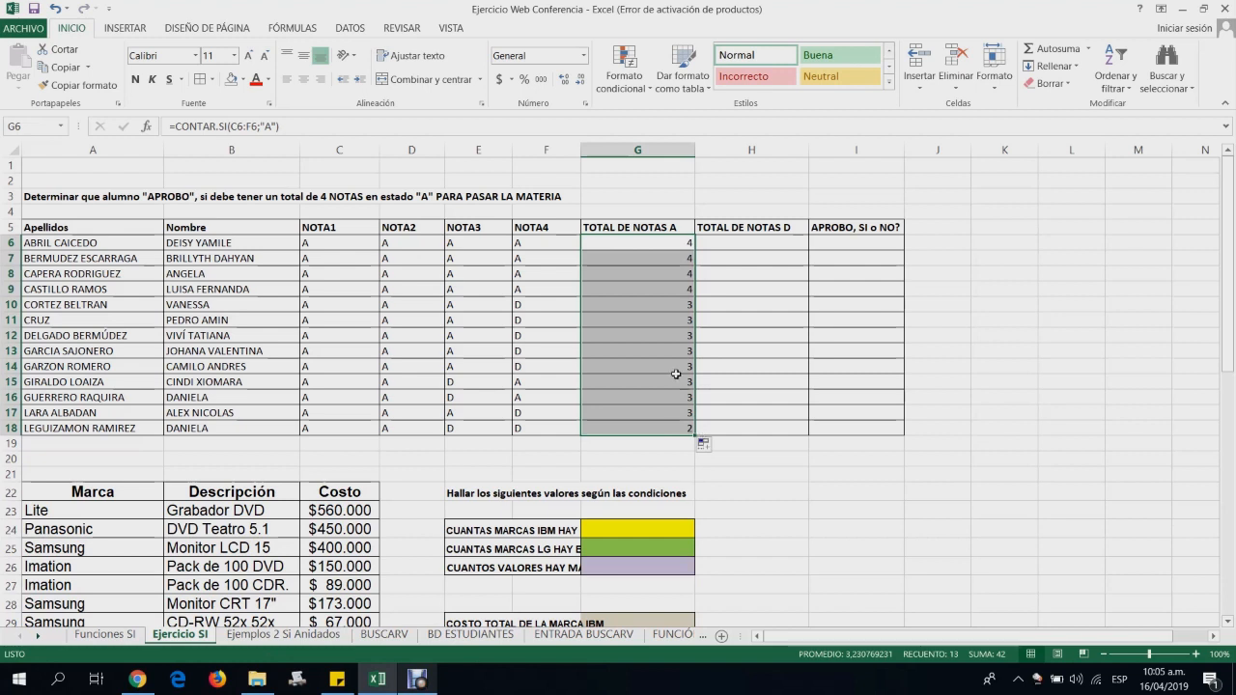
Go through the formulas in the TOTAL DE NOTAS A column row by row and return to G6
click(652, 245)
key(Down)
key(Down)
key(Down)
key(Down)
key(Down)
key(Down)
key(Down)
key(Down)
key(Down)
key(Down)
key(Down)
key(Up)
key(Up)
key(Up)
key(Up)
key(Up)
key(Up)
key(Up)
key(Up)
key(Up)
key(Up)
key(Up)
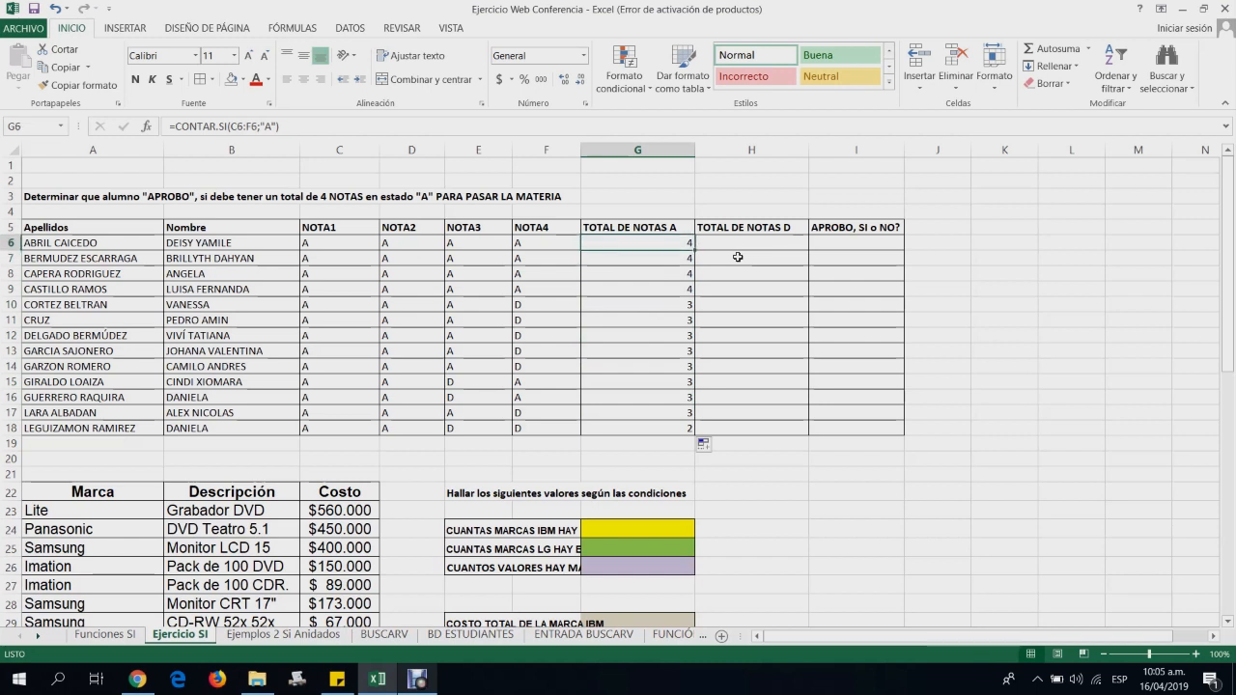
Inspect which grade ranges the CONTAR.SI formulas in G12 and G18 reference, leaving both formulas as they are
click(647, 337)
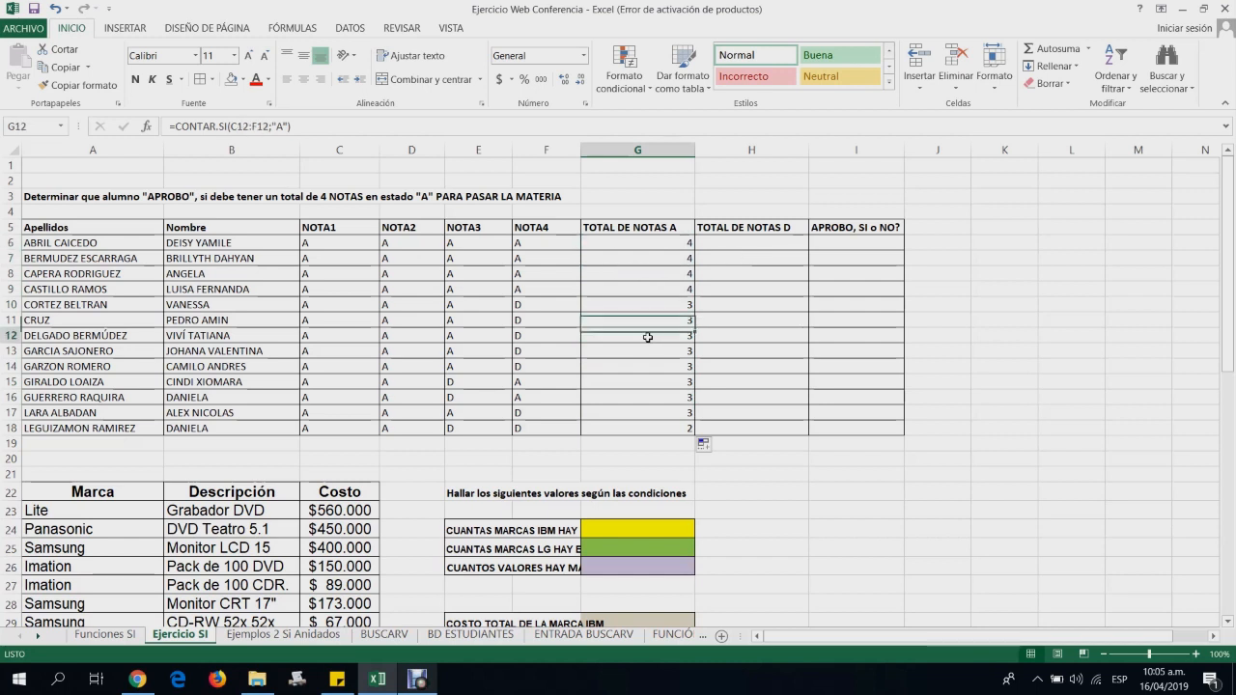
double_click(633, 333)
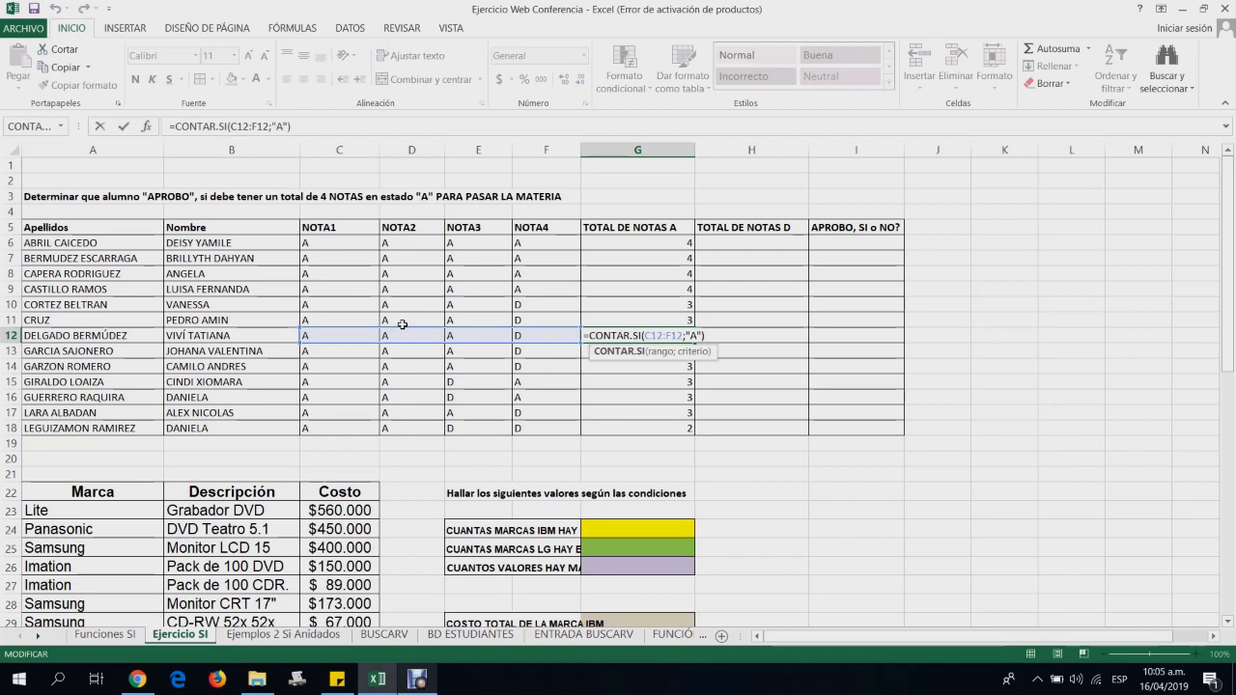
key(Escape)
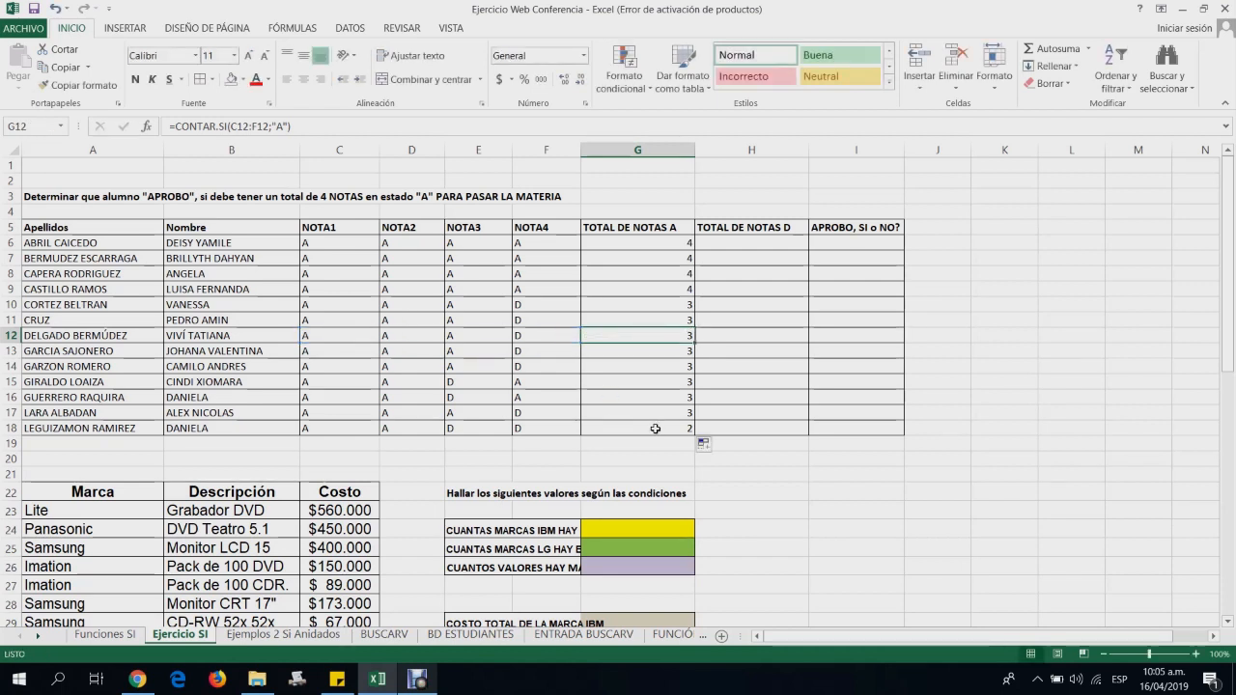
double_click(650, 426)
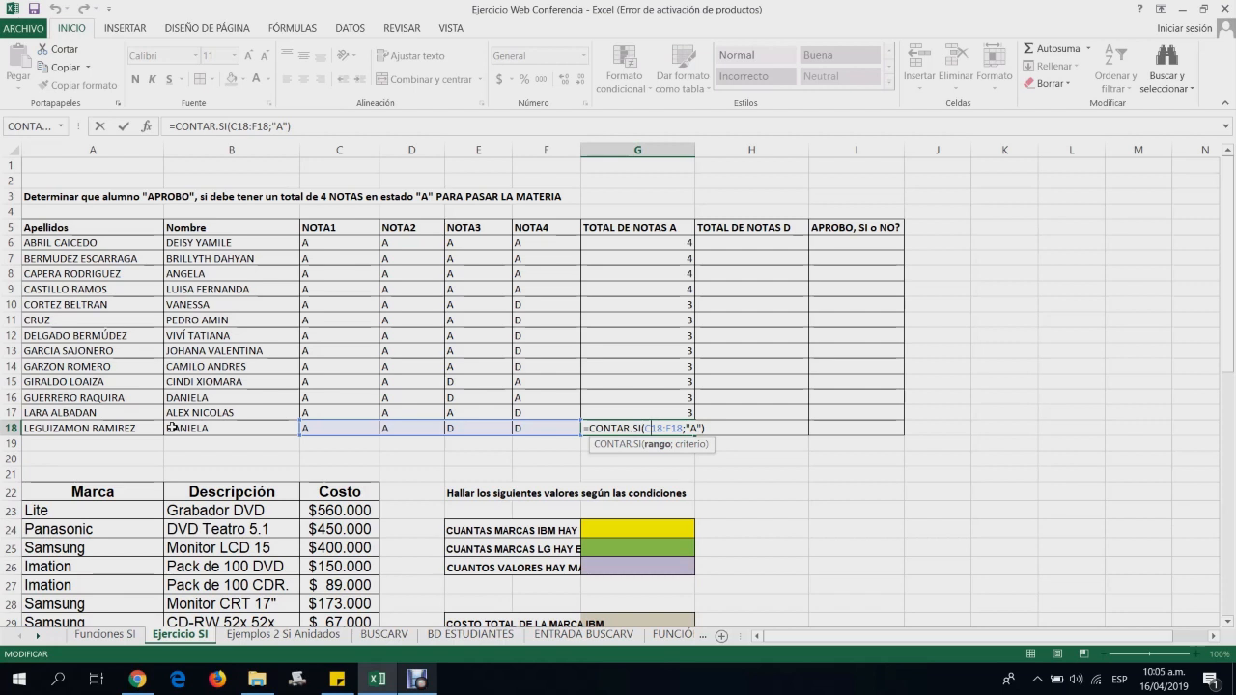
key(ctrl+Return)
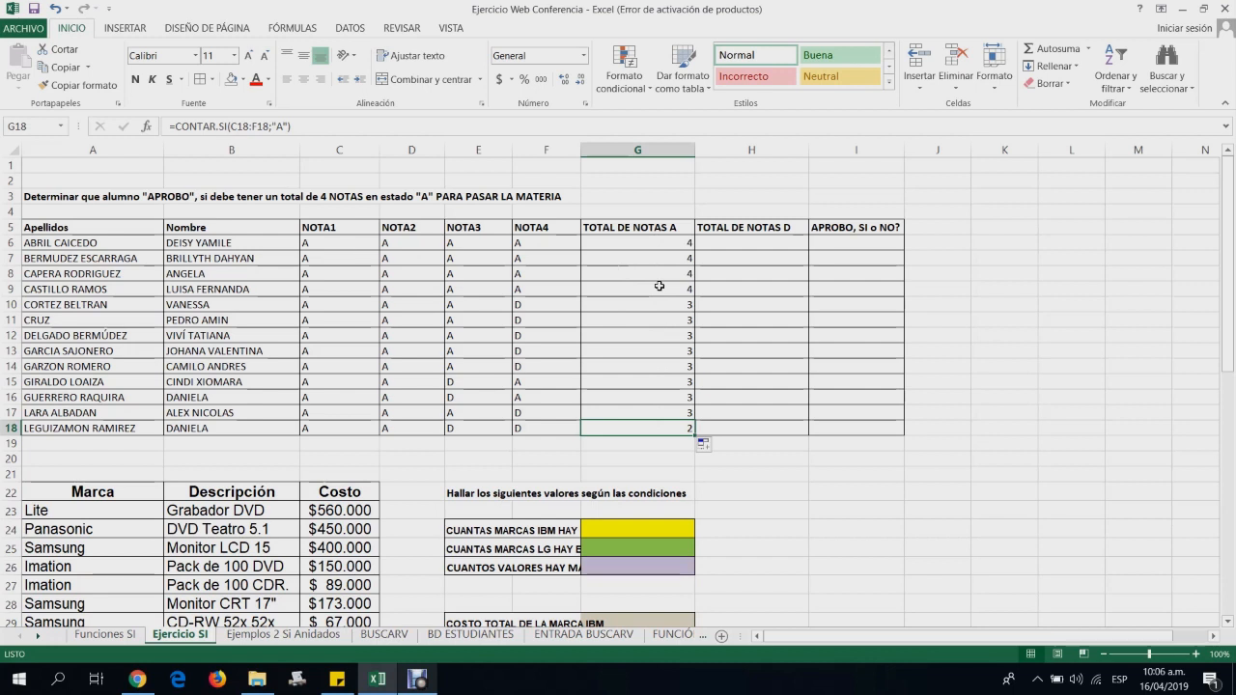
Insert the CONTAR.SI function in H6 under TOTAL DE NOTAS D, keeping its arguments dialog below the grades
click(736, 242)
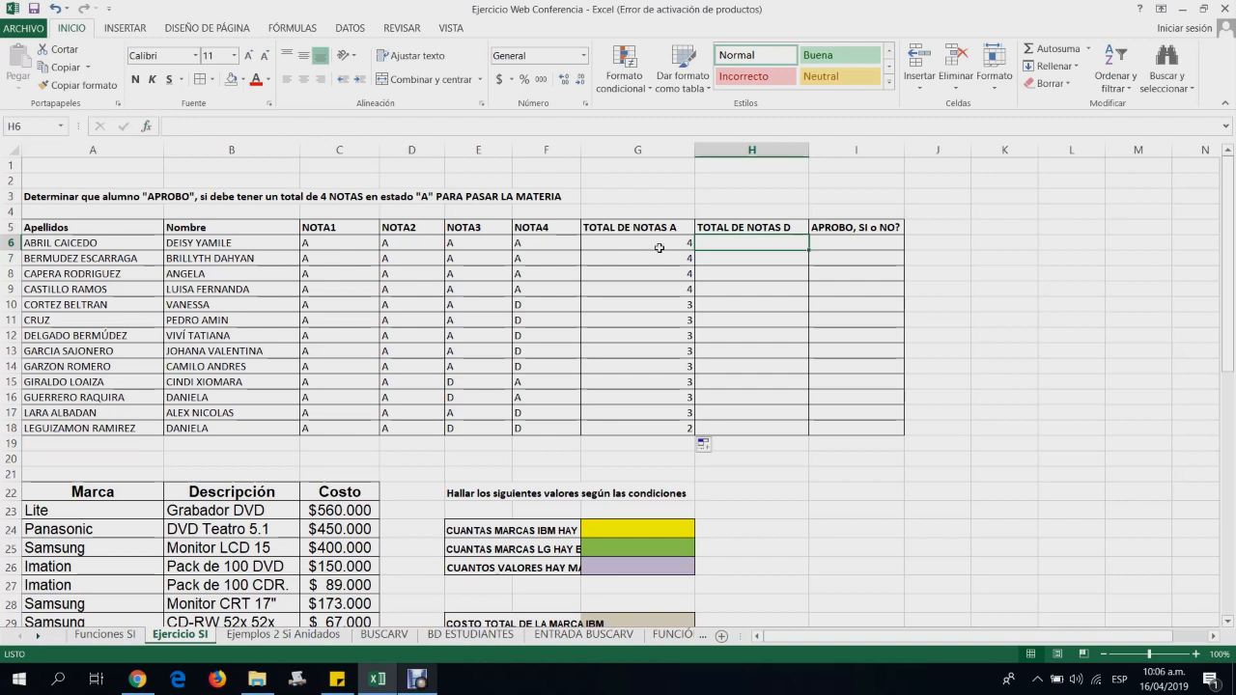
click(147, 125)
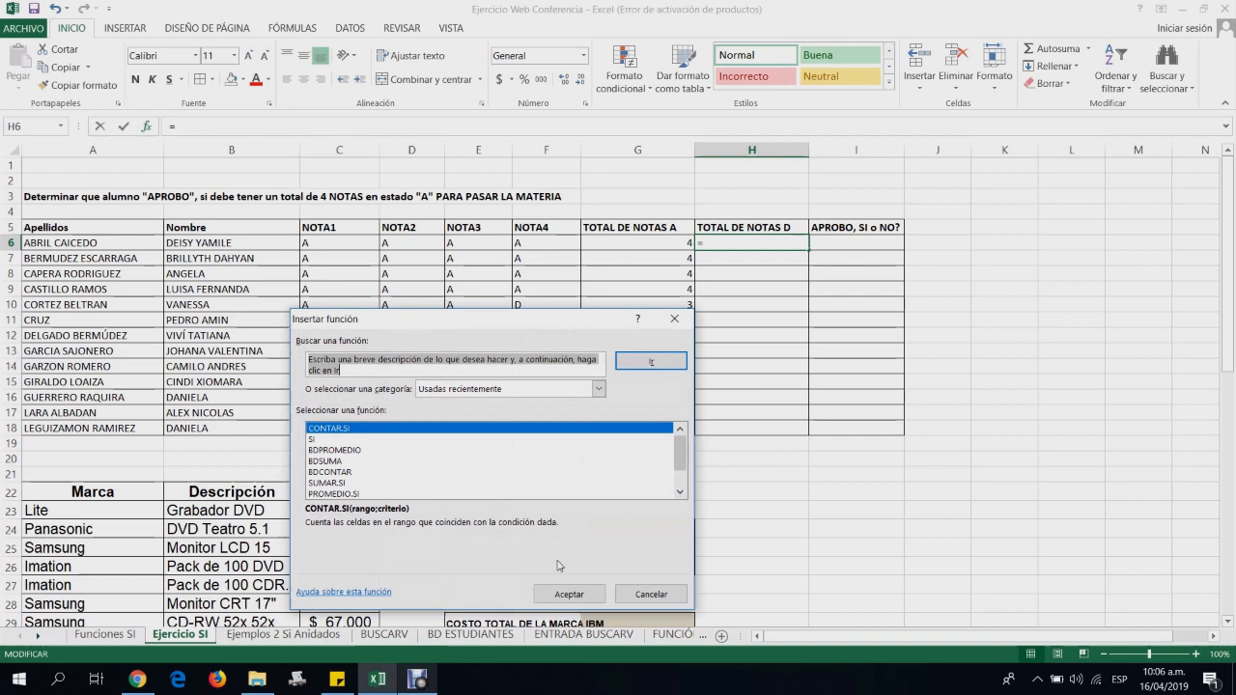
click(577, 594)
drag(570, 373, 568, 423)
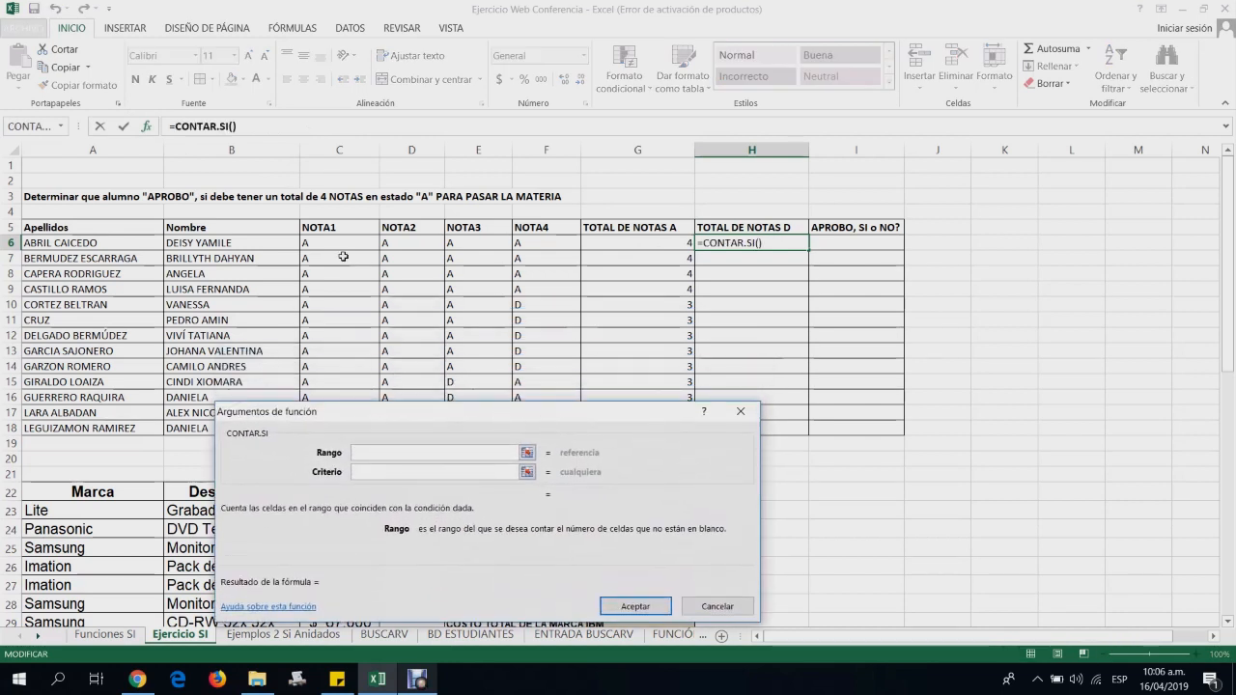
Complete the CONTAR.SI function in H6 with range C6:F6 and criterion "D"
drag(316, 242, 520, 244)
click(408, 474)
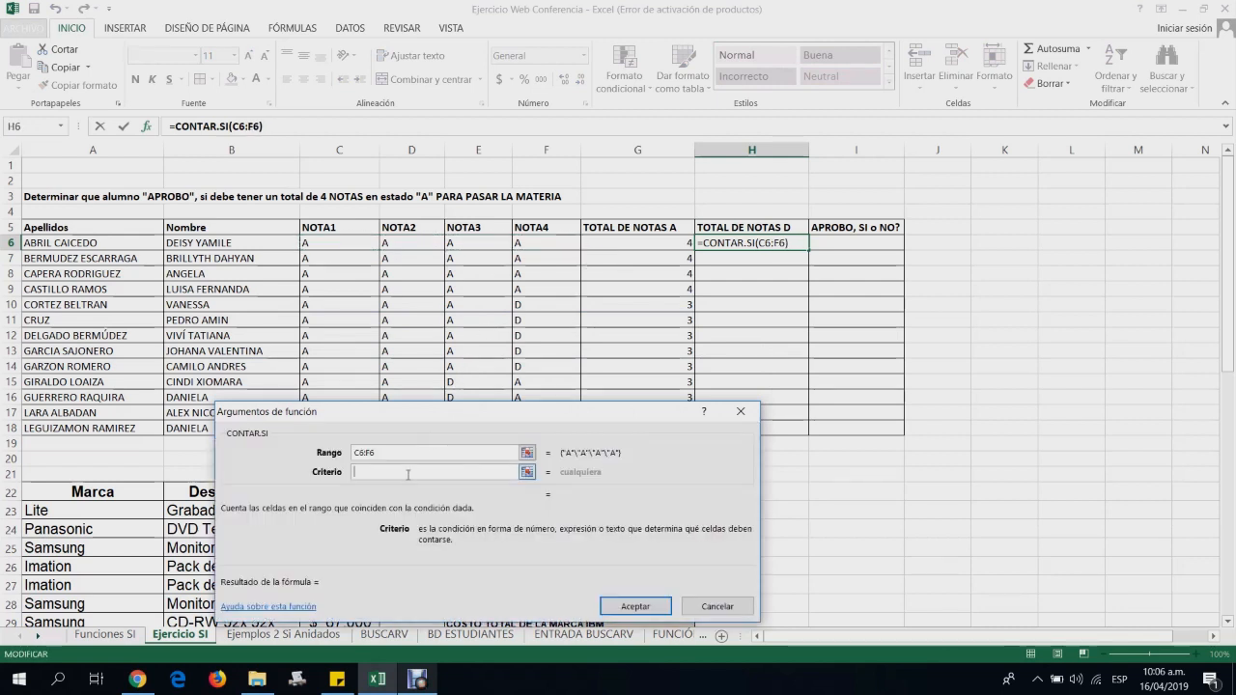
text("")
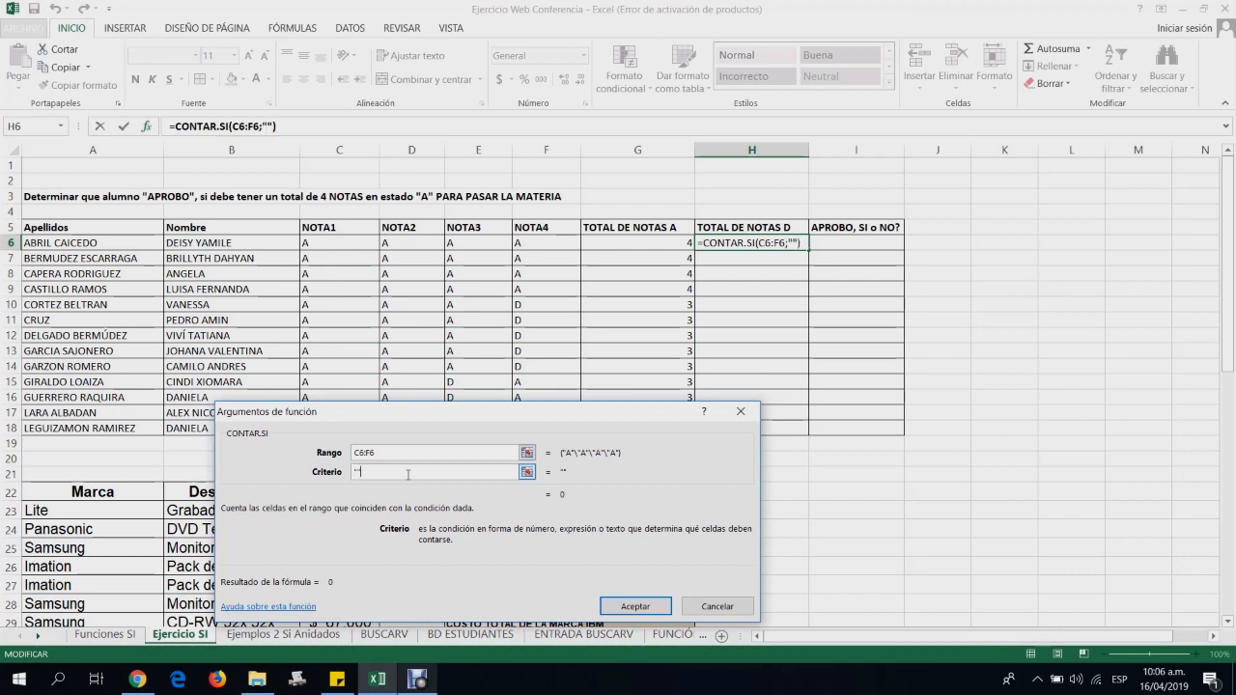
text(D)
click(609, 605)
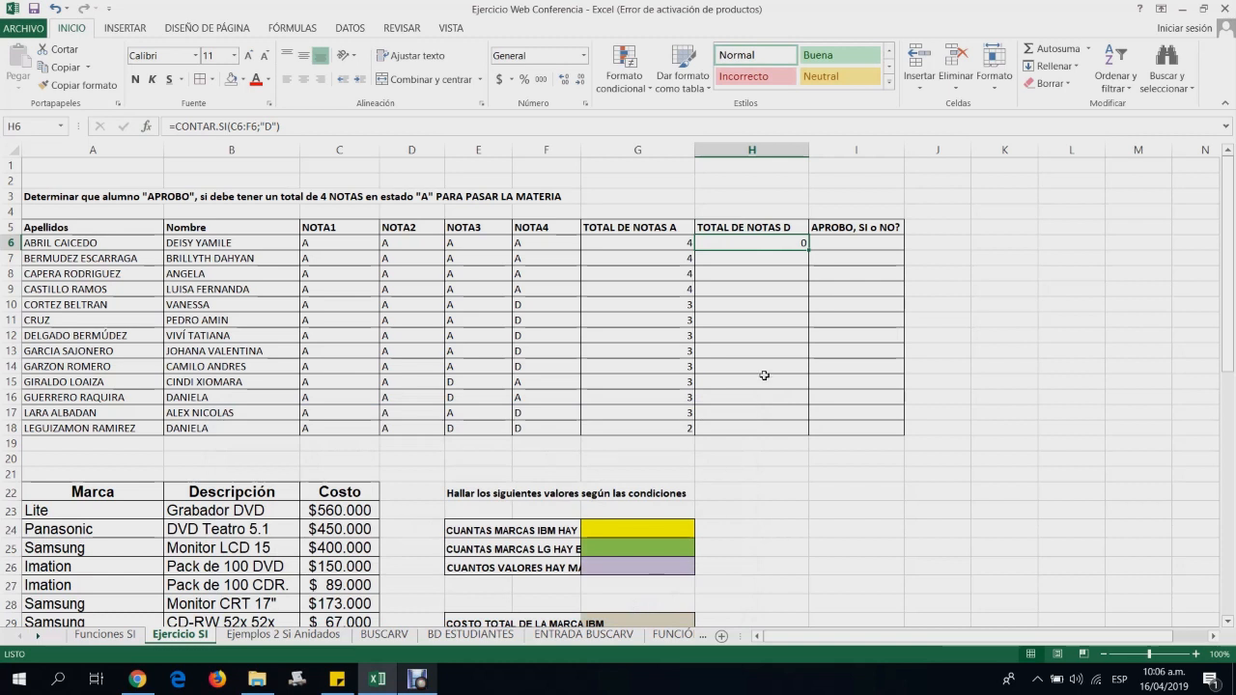
Fill the CONTAR.SI formula from H6 down to H18 and check the totals in H6:H9
drag(807, 249, 828, 441)
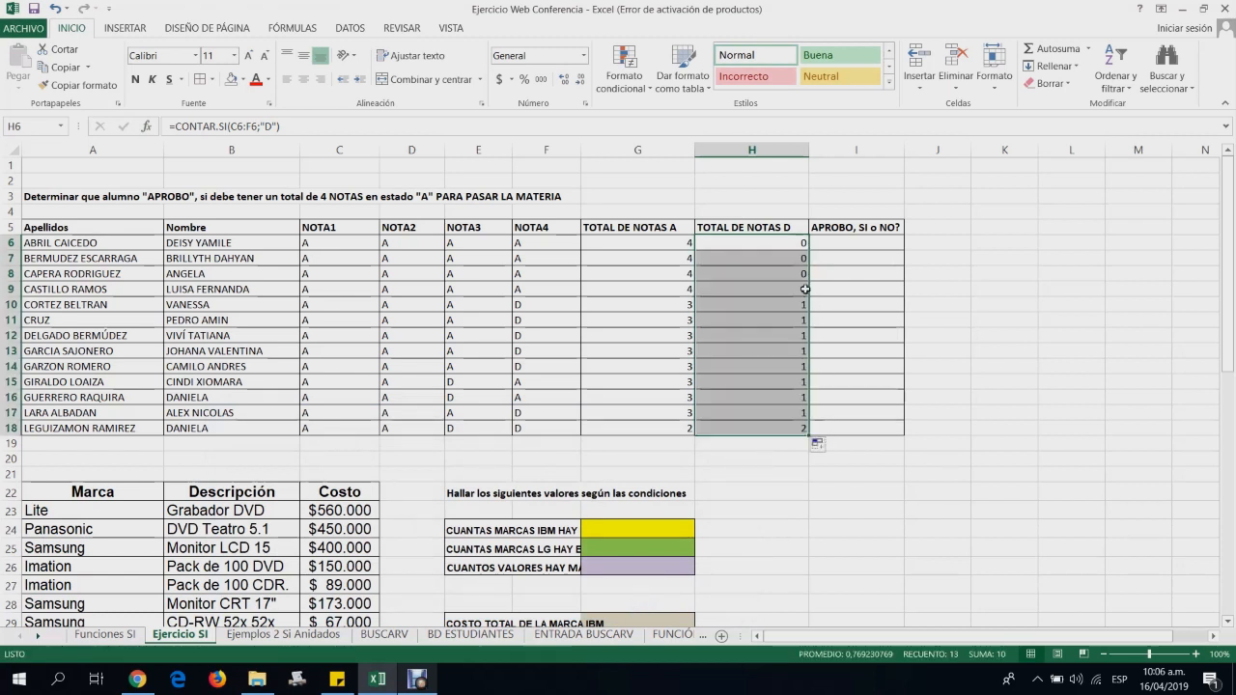
click(768, 263)
click(760, 244)
drag(765, 253, 768, 286)
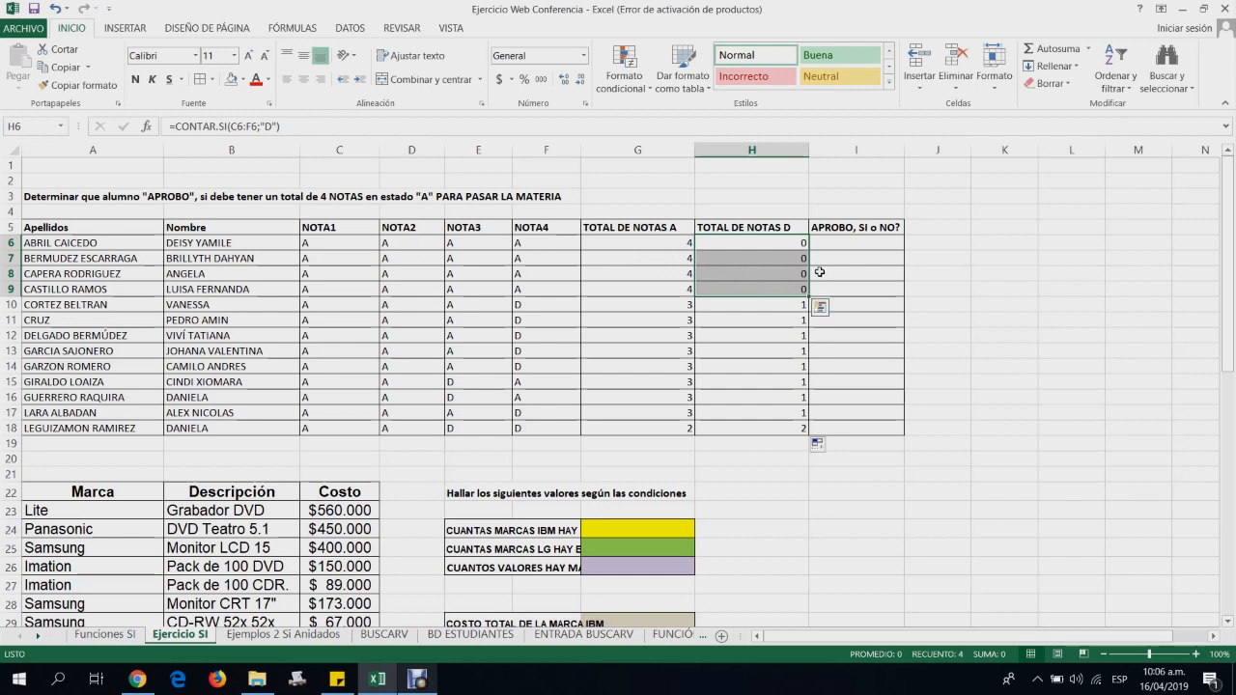
Insert the SI function in I6 under APROBO, SI o NO?, keeping its arguments dialog clear of the first student rows
click(841, 247)
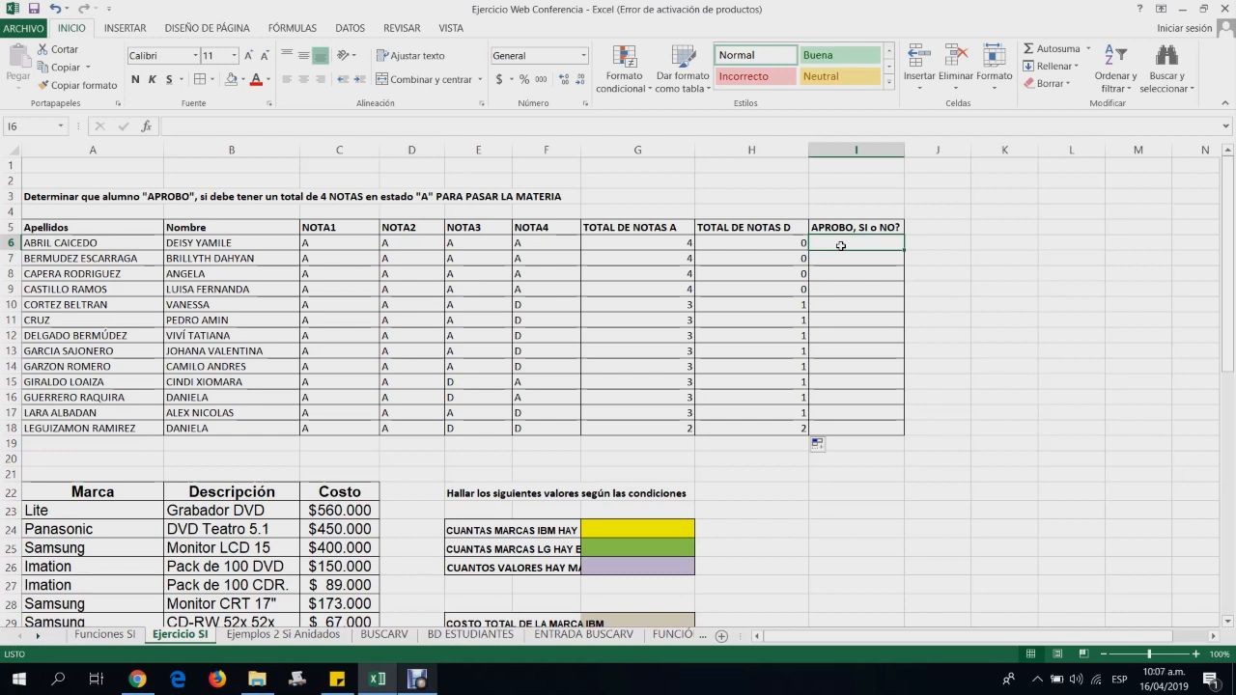
click(145, 126)
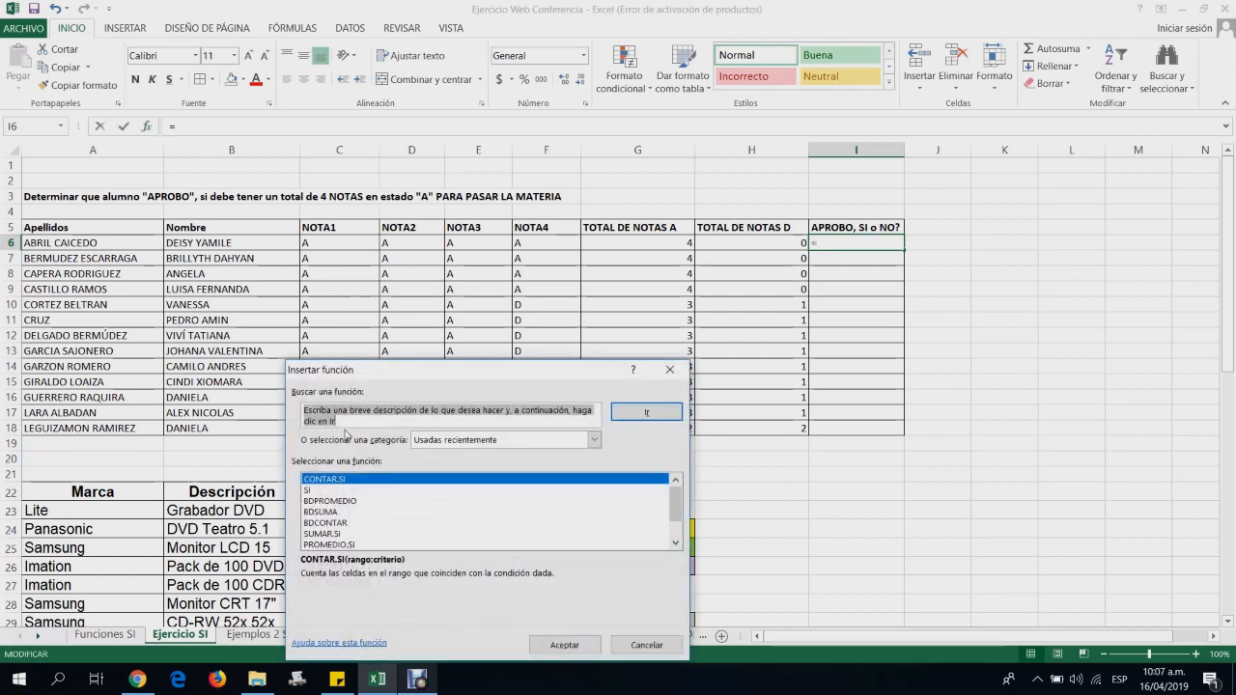
drag(401, 370, 472, 343)
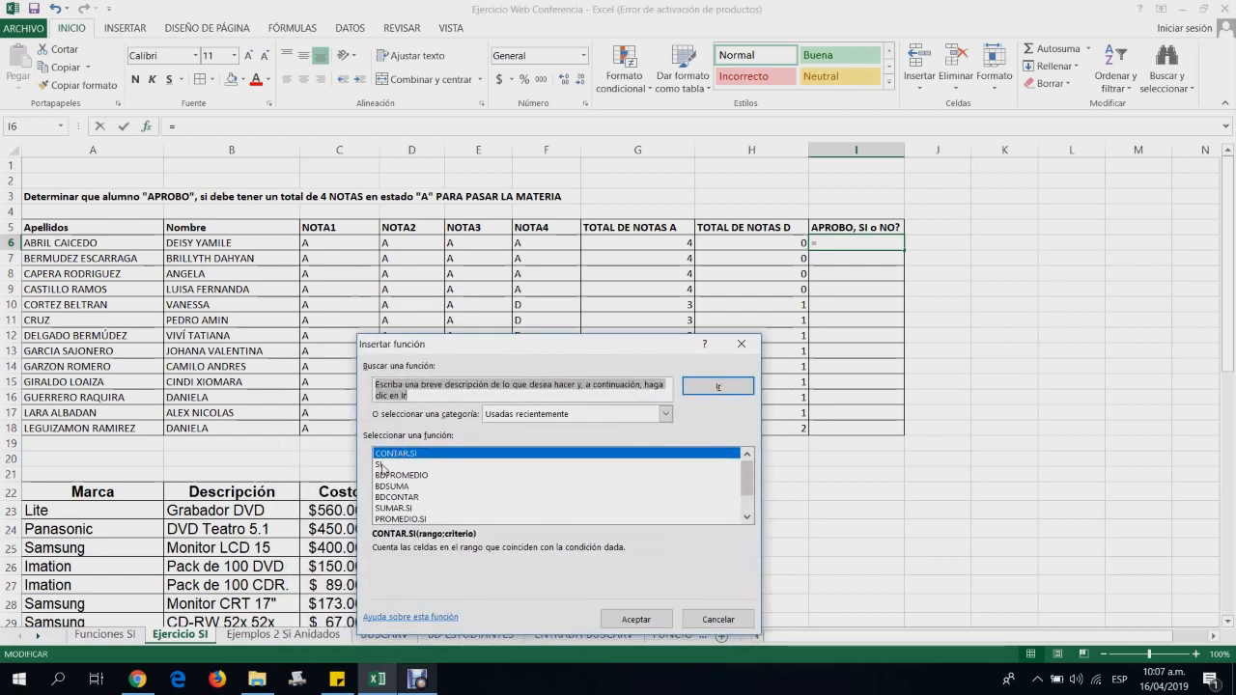
click(380, 465)
click(657, 618)
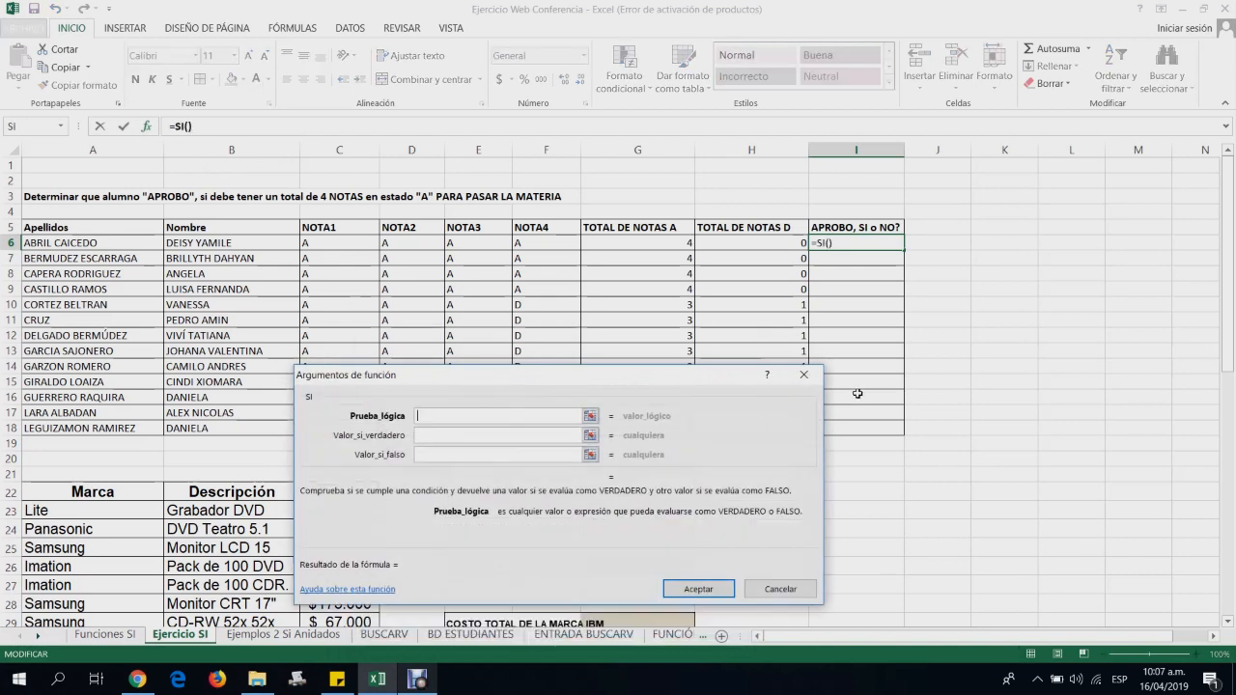
drag(621, 384, 849, 410)
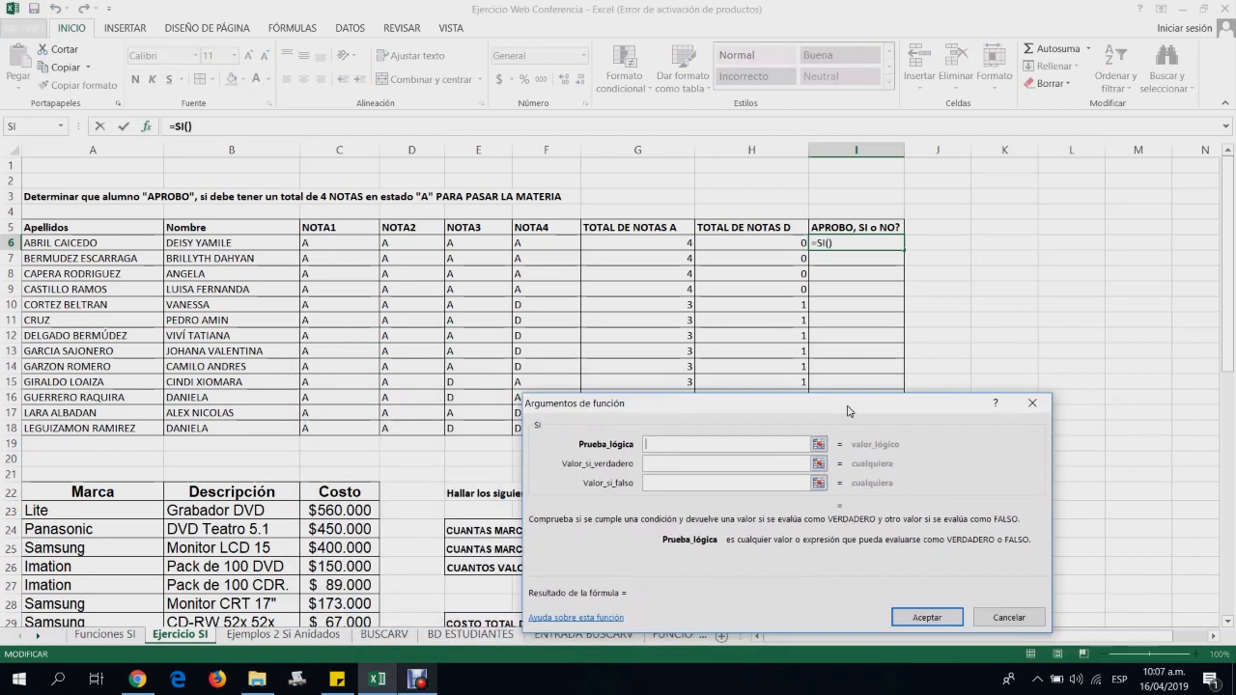
Set the SI function's logical test to G6=4 and its value if true to "SI"
click(653, 239)
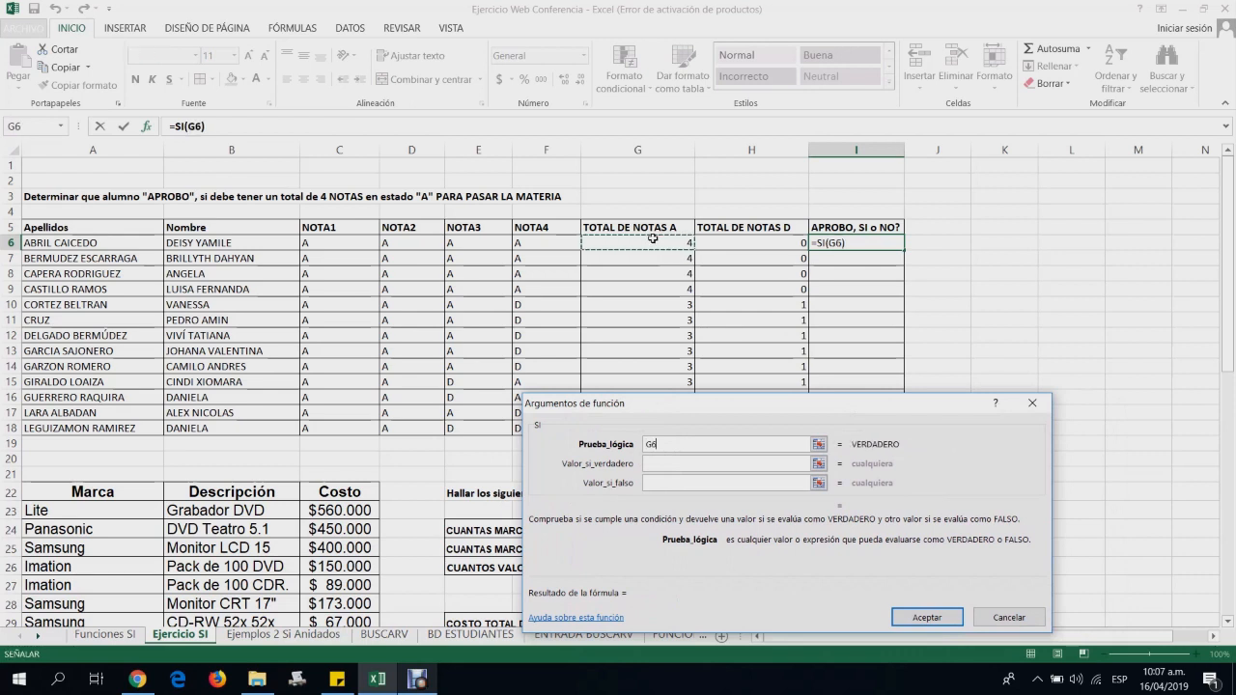
text(=4)
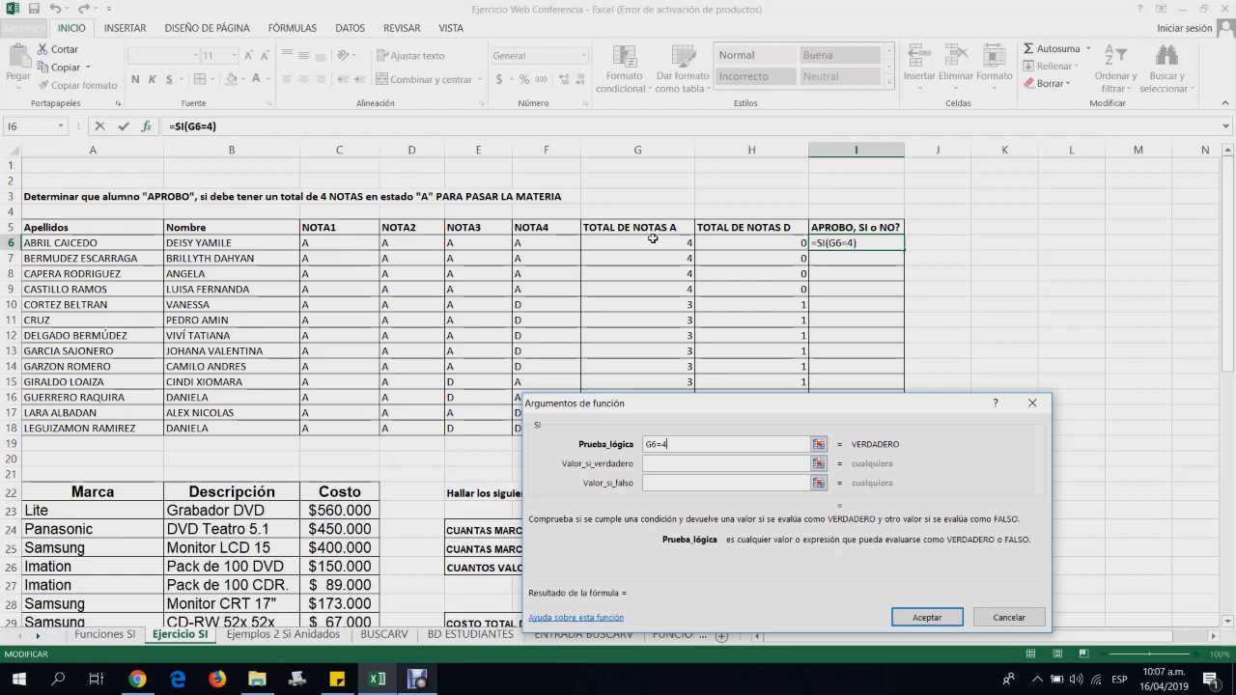
click(679, 464)
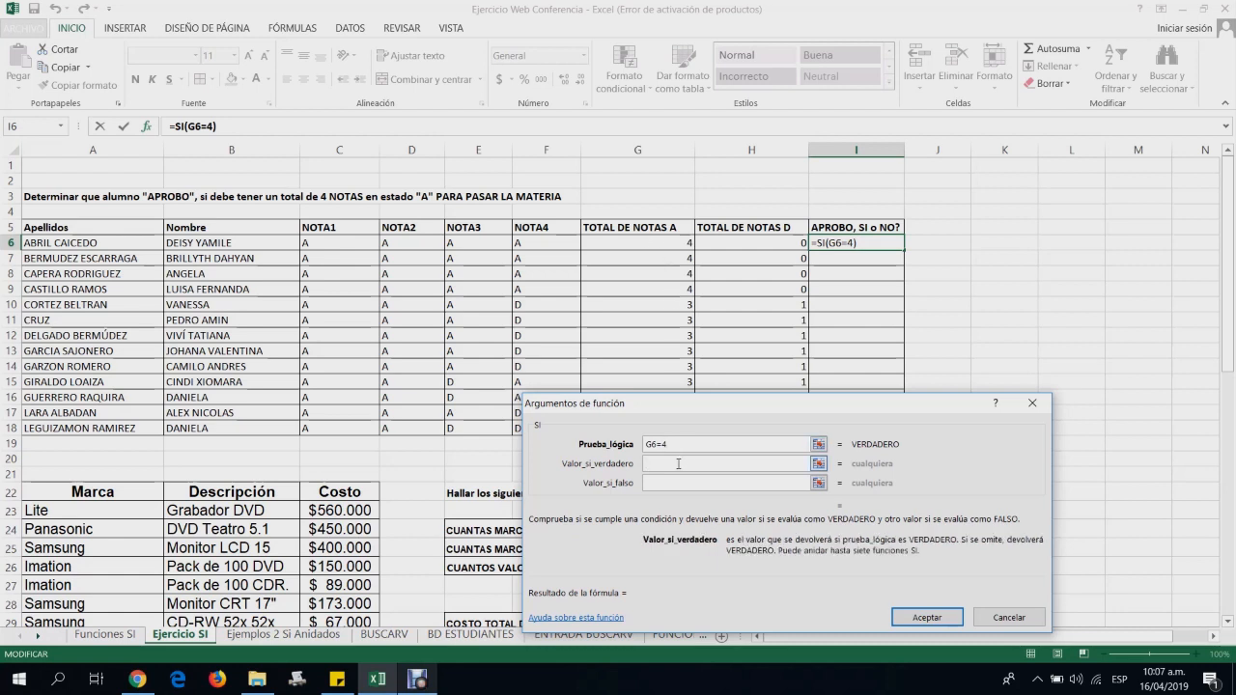
text("")
key(Left)
text(si)
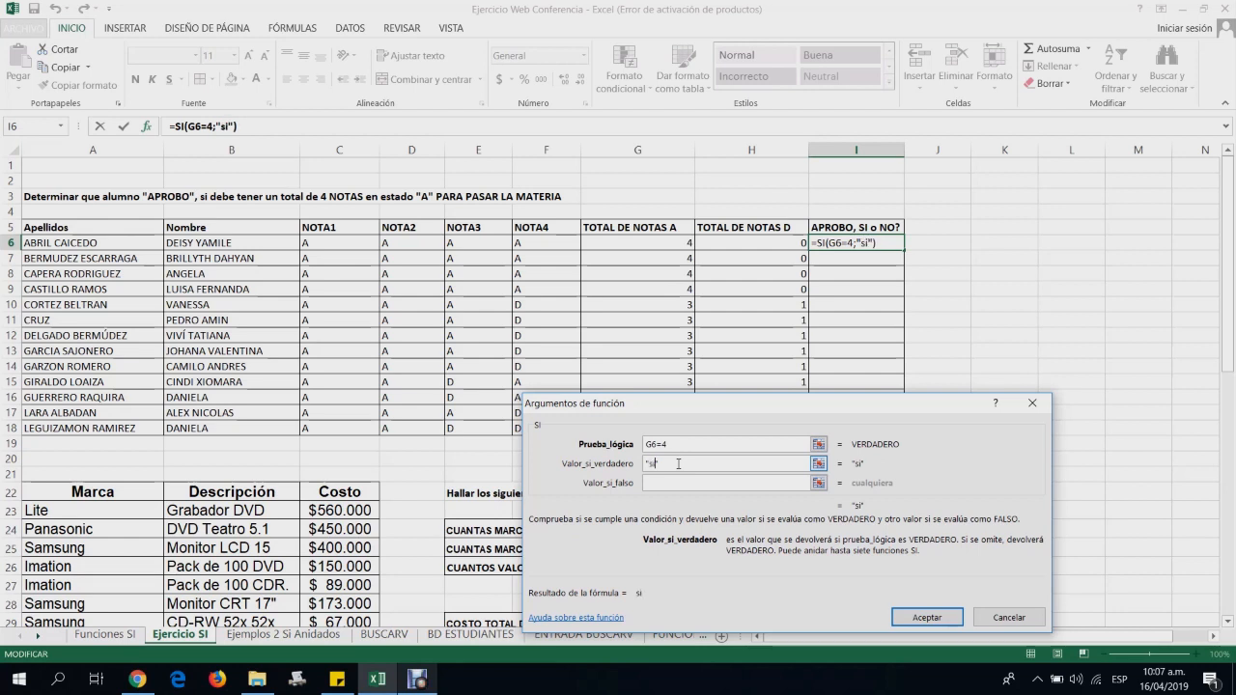
key(BackSpace)
key(BackSpace)
text(SI)
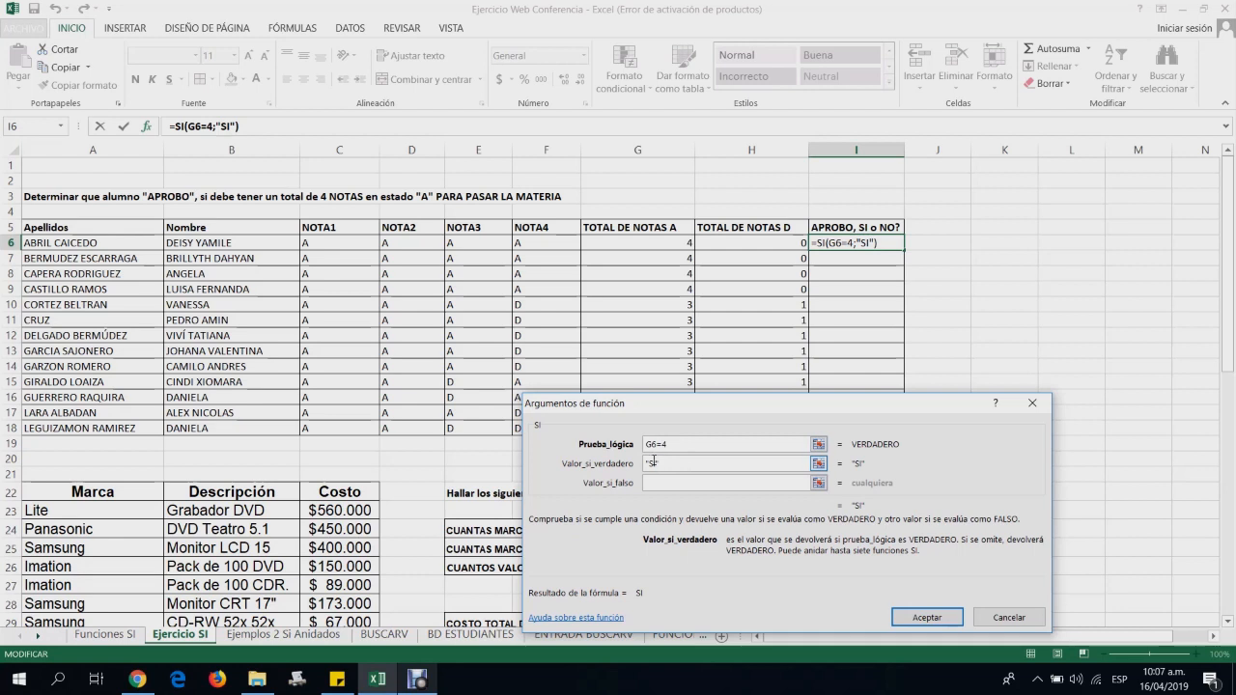
Set the SI function's value if false to "NO" and complete the formula in I6
click(664, 485)
click(667, 485)
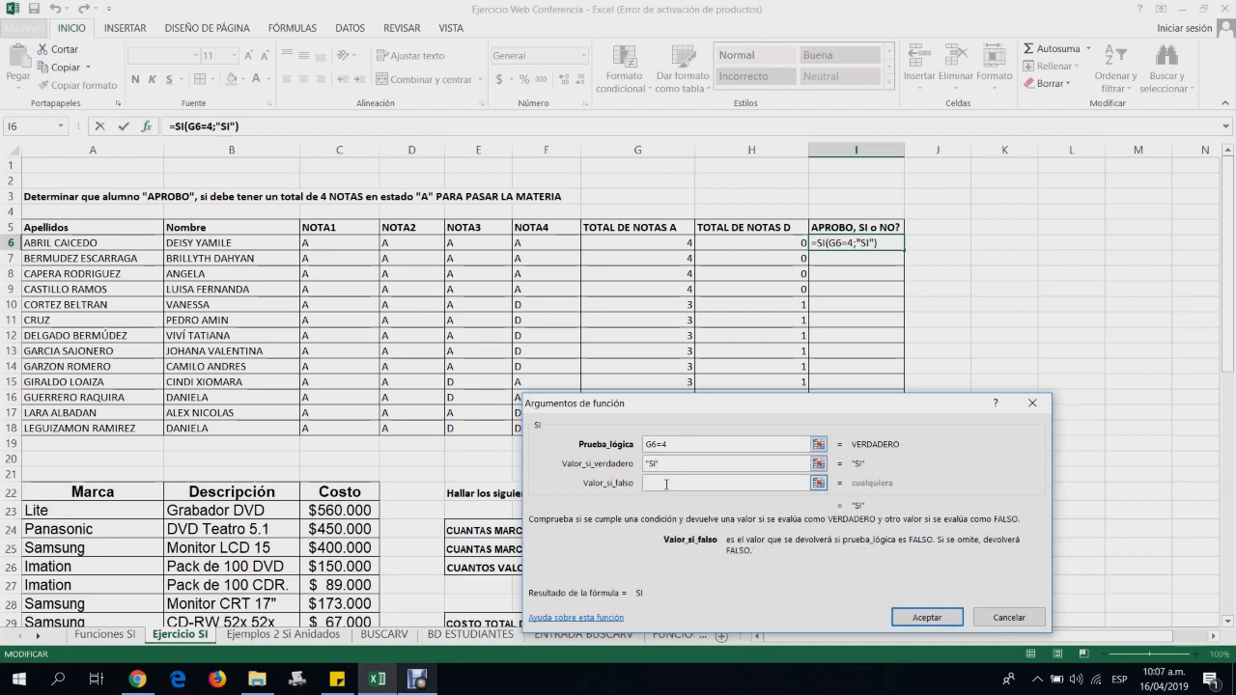
text("")
text(NO)
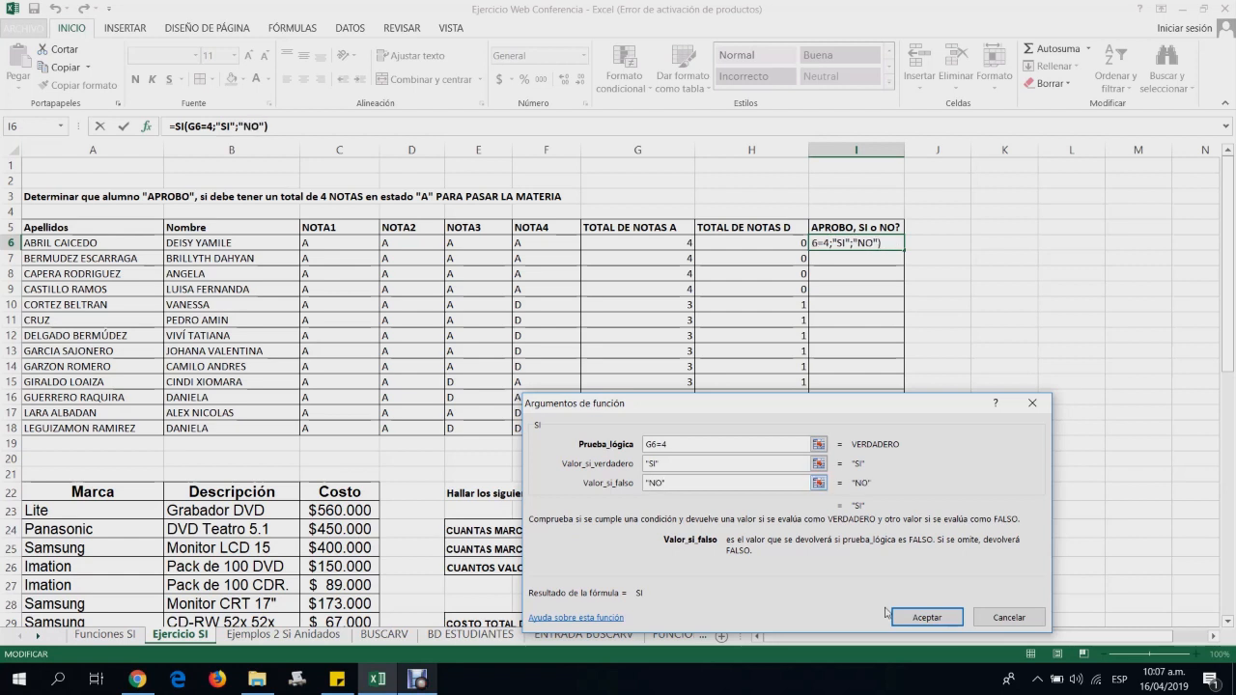
click(934, 625)
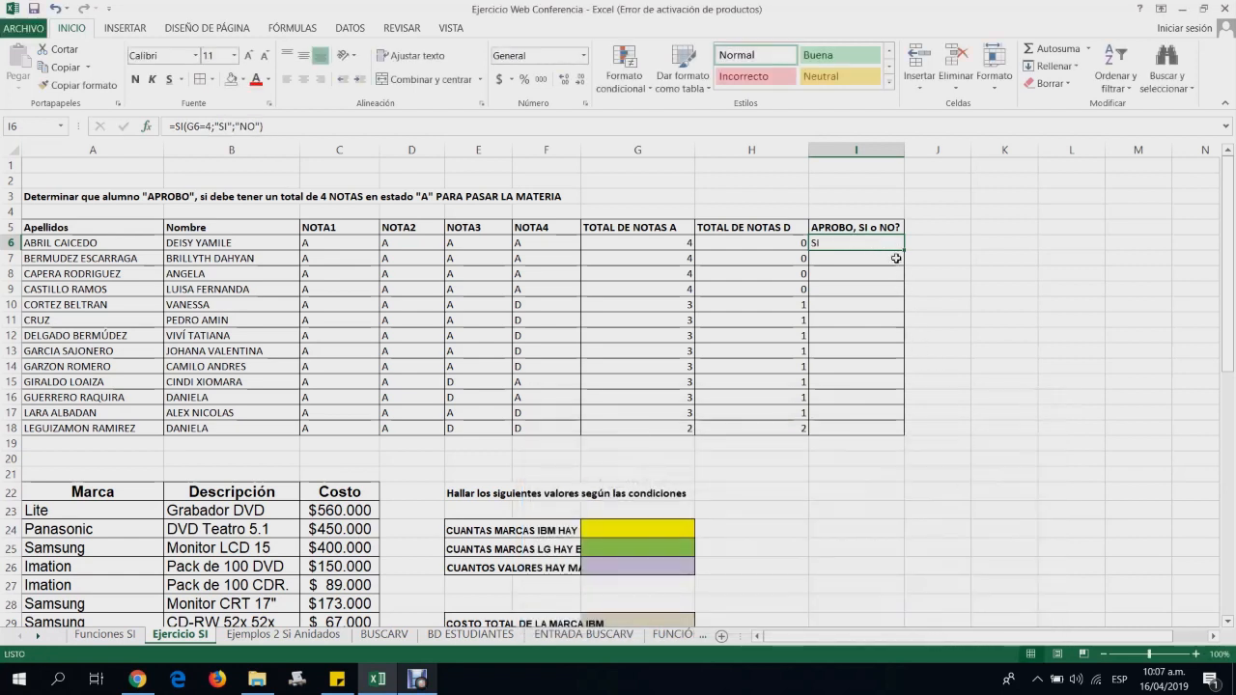
Fill the SI formula from I6 down to I18 and check the results in I6:I9
drag(903, 249, 922, 433)
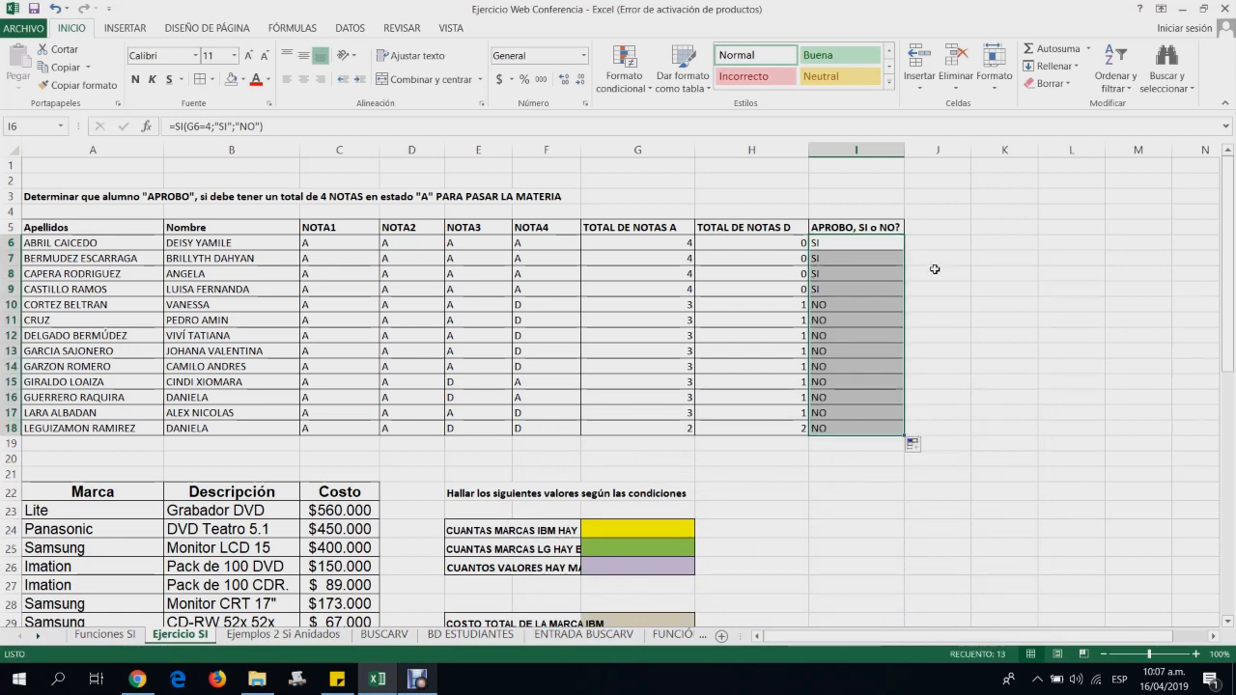
click(930, 270)
drag(812, 244, 820, 287)
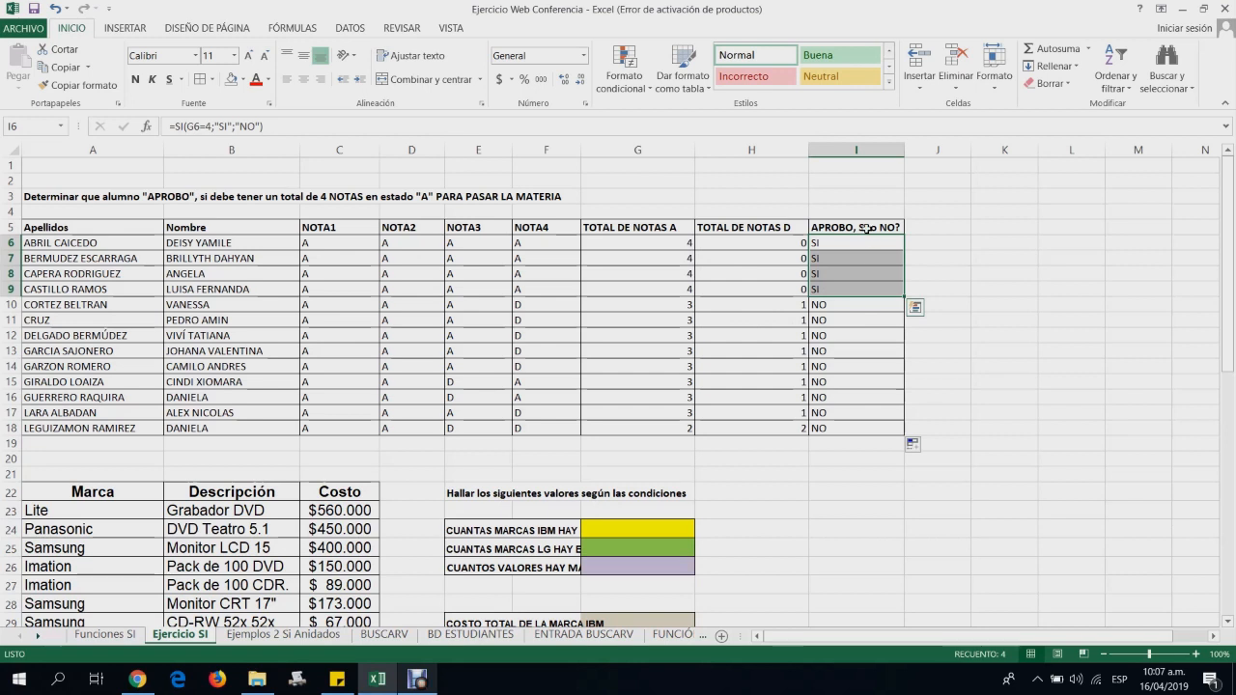
Compare the SI formula in I6 with the TOTAL DE NOTAS A formula in G6 that it tests
click(840, 246)
key(Left)
key(Left)
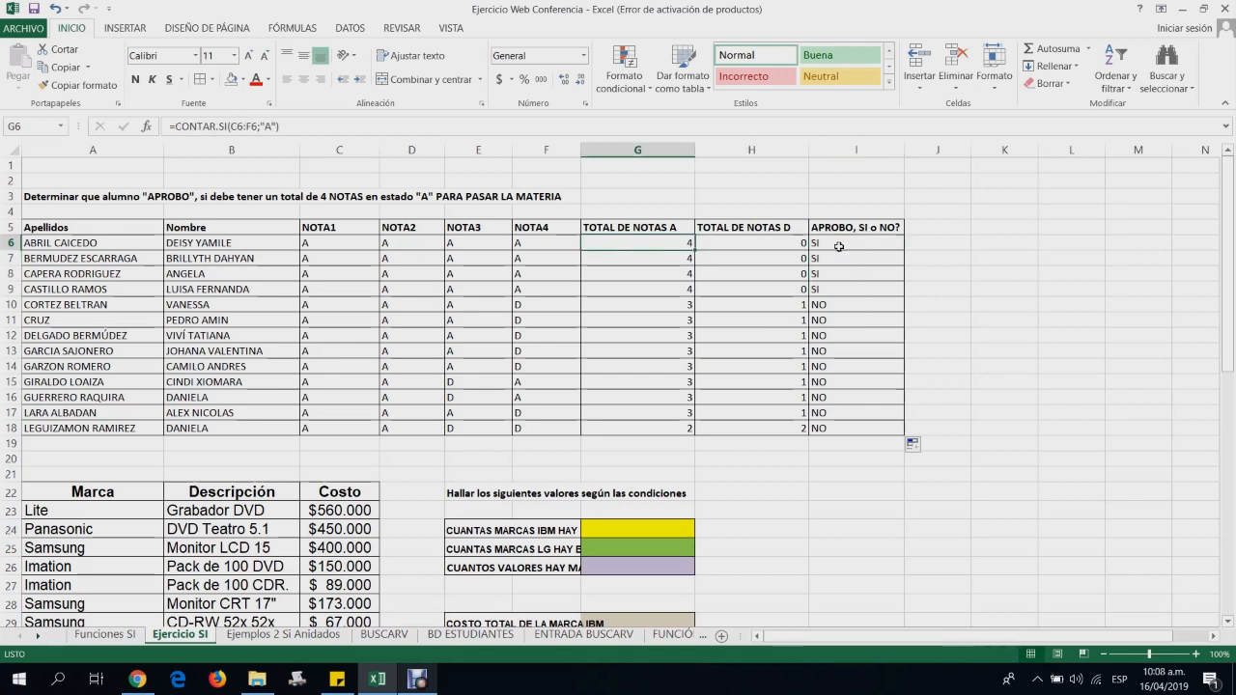
key(Right)
key(Right)
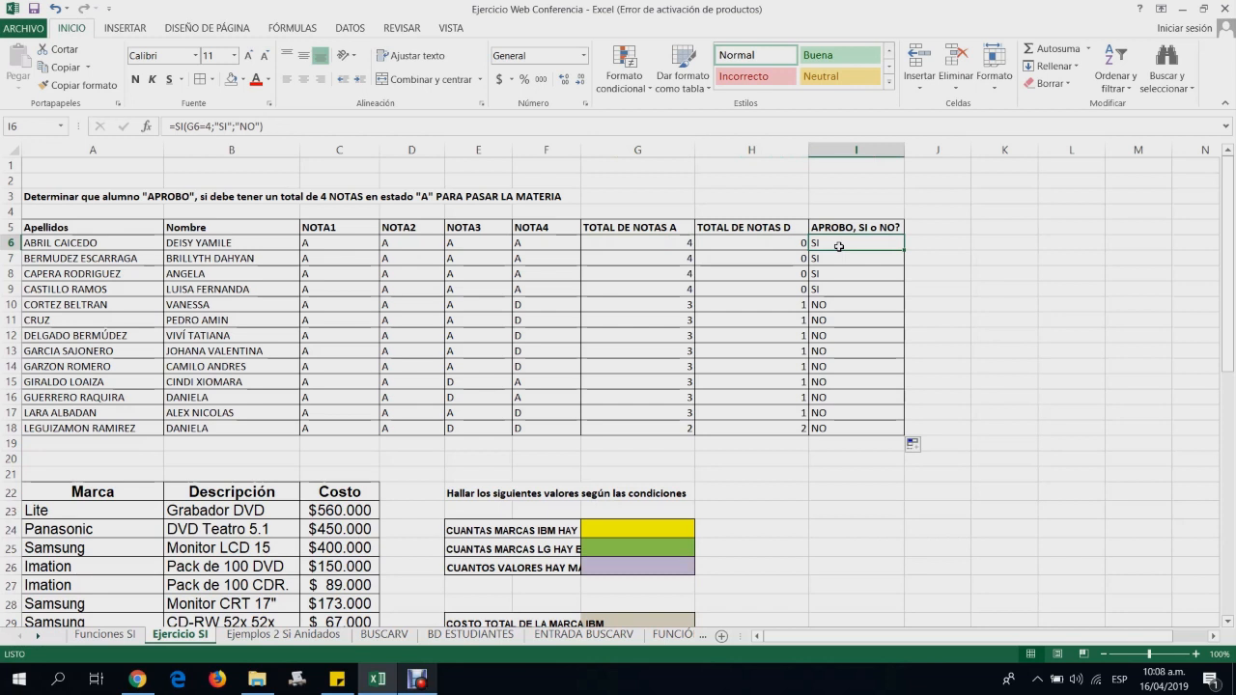
Widen column F so the question labels beside the product table are easier to read
key(Left)
key(Down)
key(Down)
key(Down)
key(Down)
key(Down)
key(Down)
key(Down)
key(Down)
key(Down)
key(Down)
key(Down)
key(Down)
key(Down)
key(Down)
key(Down)
key(Down)
key(Down)
key(Down)
key(Down)
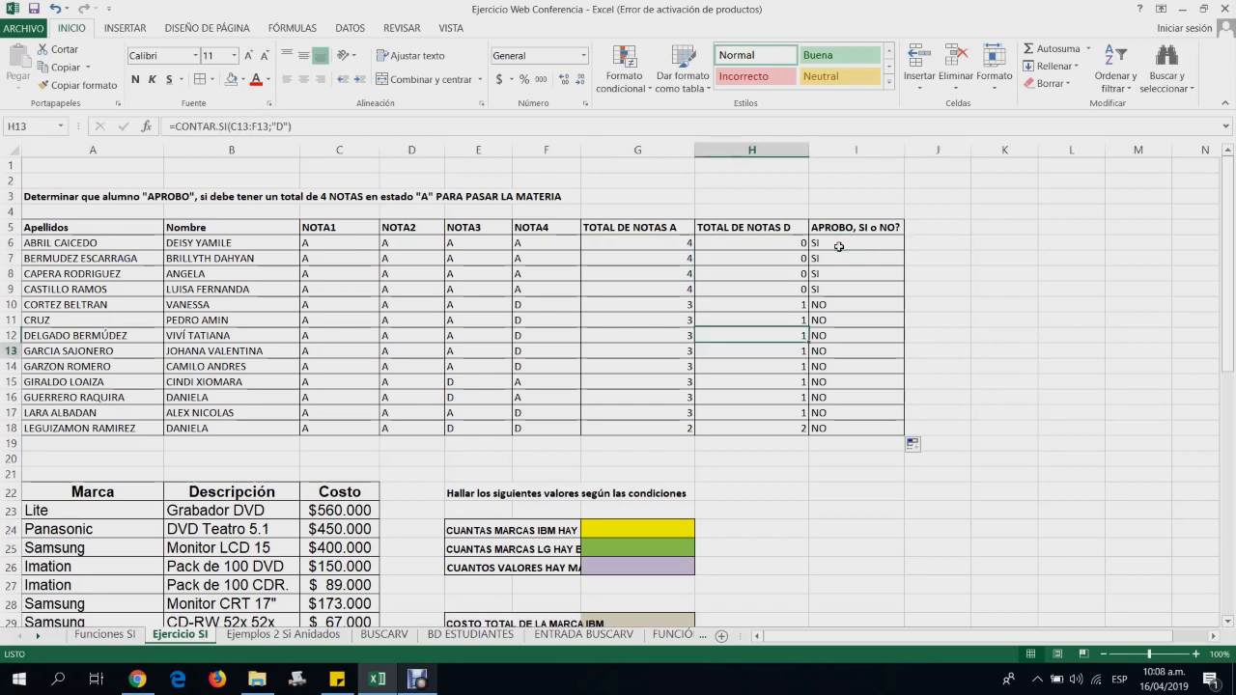
key(Down)
key(Down)
key(Down)
key(Down)
key(Down)
key(Down)
key(Down)
key(Down)
key(Down)
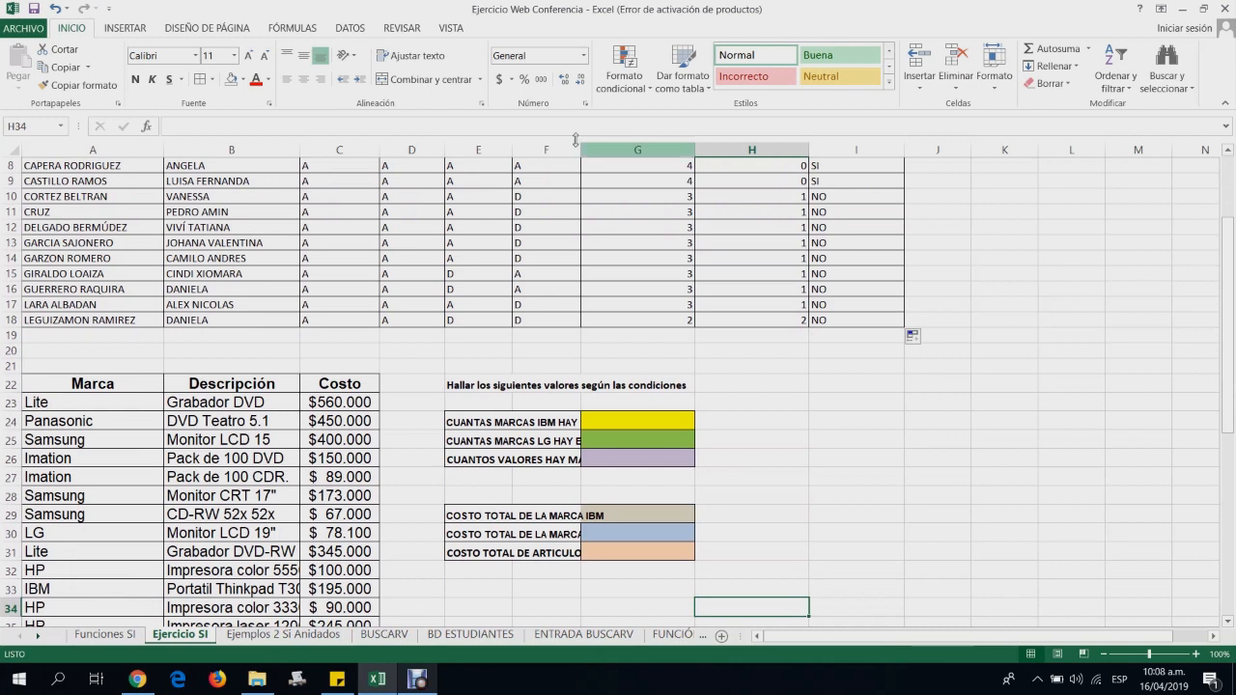
drag(578, 150, 684, 152)
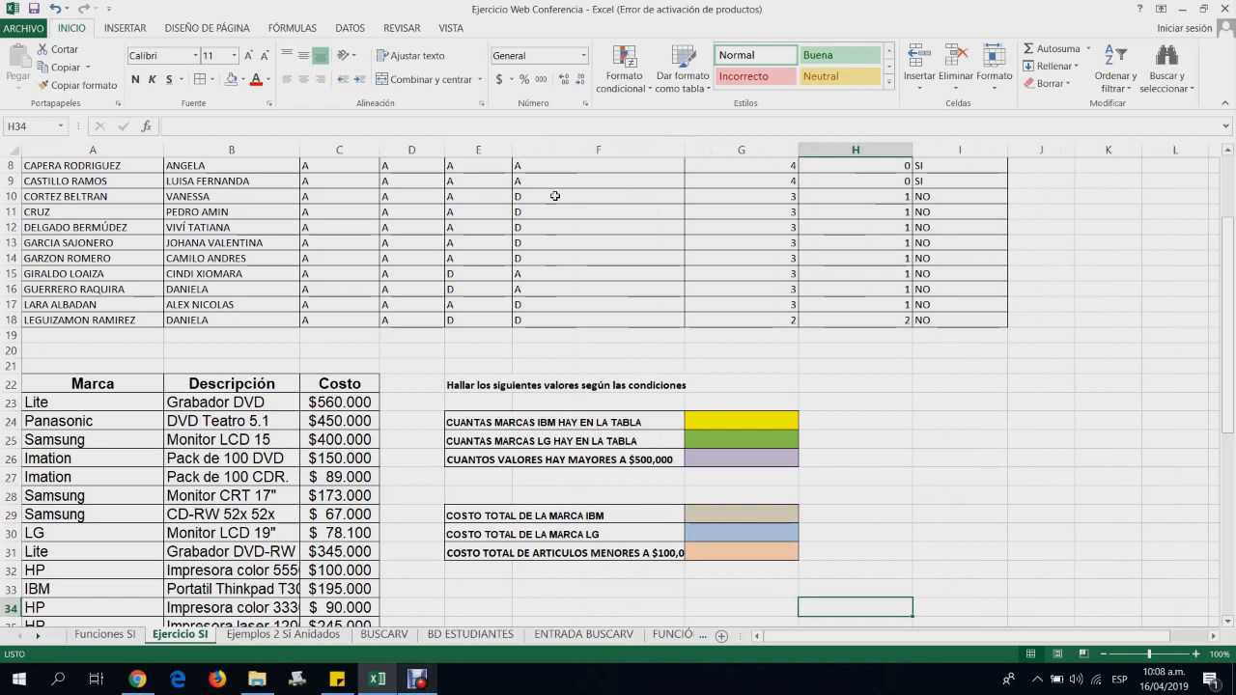
Examine the Marca, Descripción and Costo columns of the product table that starts in row 22
click(71, 384)
key(Right)
key(Right)
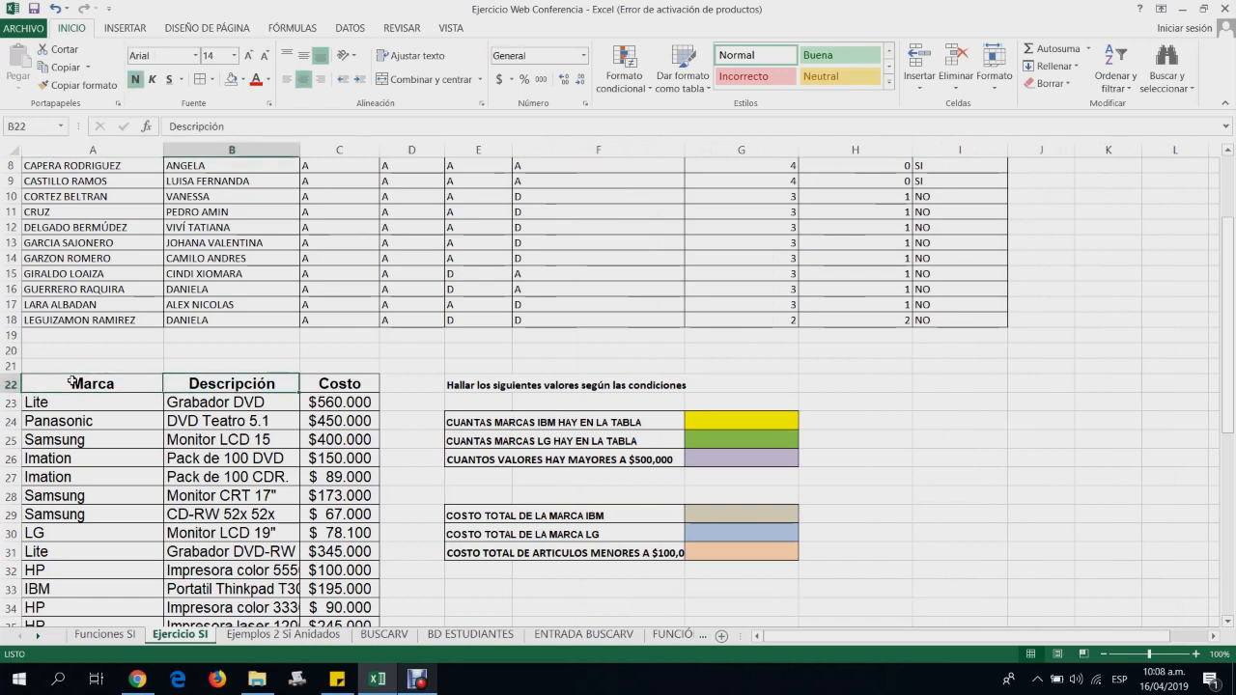
key(Left)
key(Left)
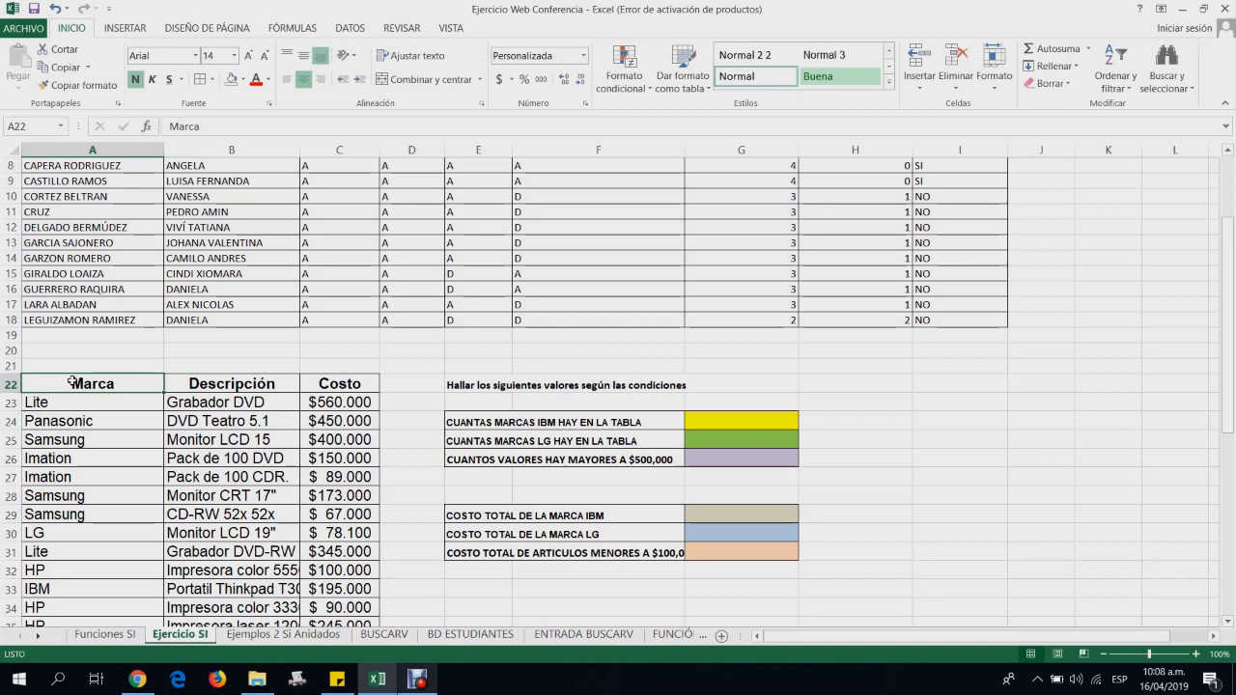
key(Down)
key(Down)
key(Down)
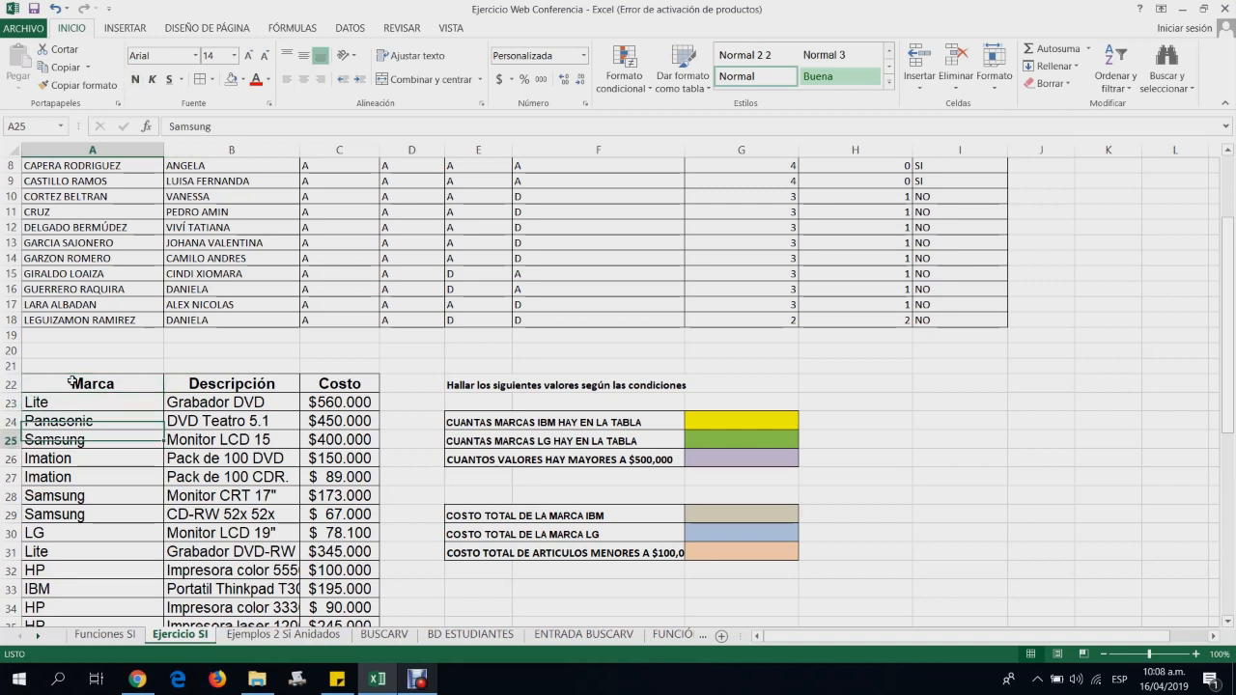
key(Up)
key(Up)
key(Up)
key(Right)
key(Down)
key(Down)
key(Down)
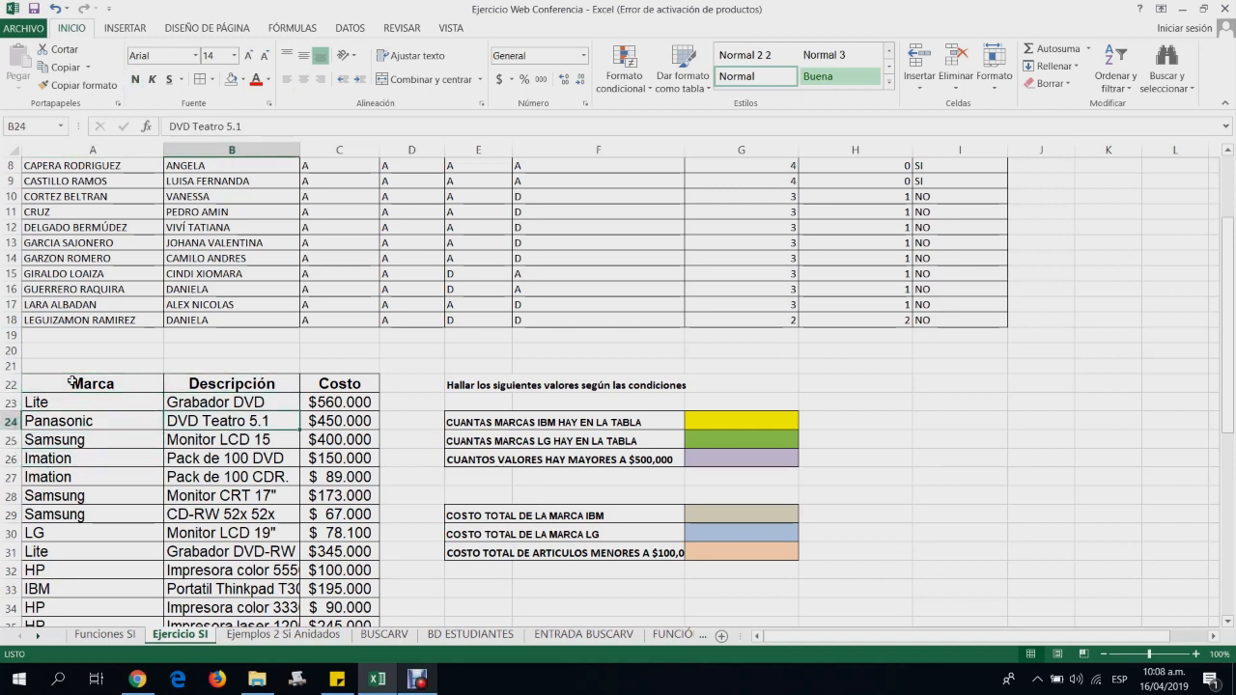
key(Up)
key(Up)
key(Up)
key(Right)
key(Left)
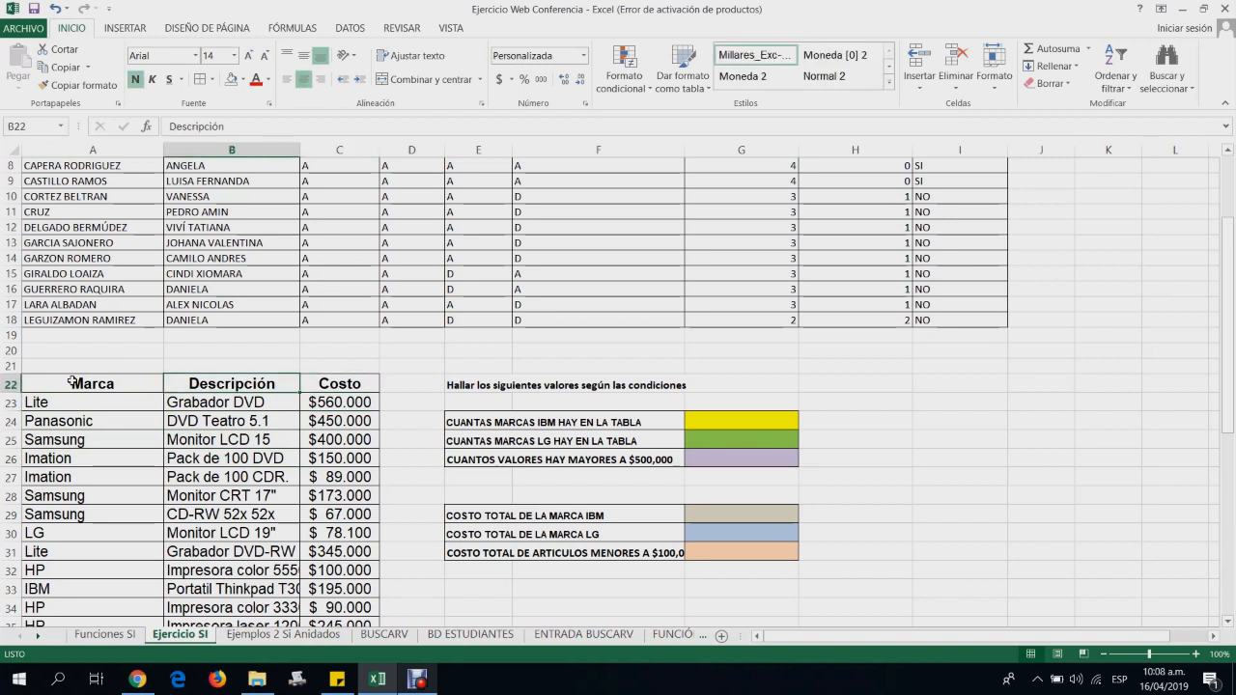
key(Left)
Read the exercise heading in E22 and the first question about IBM brands in E24
key(Right)
key(Right)
key(Right)
key(Right)
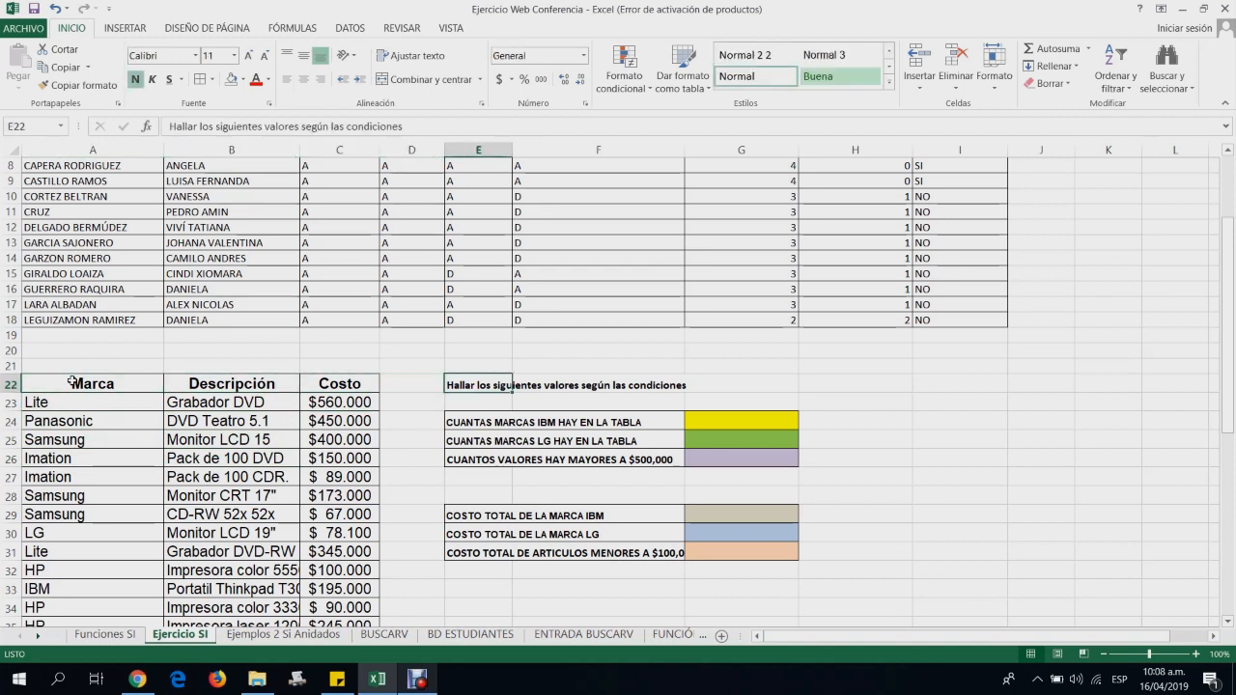
key(Down)
key(Down)
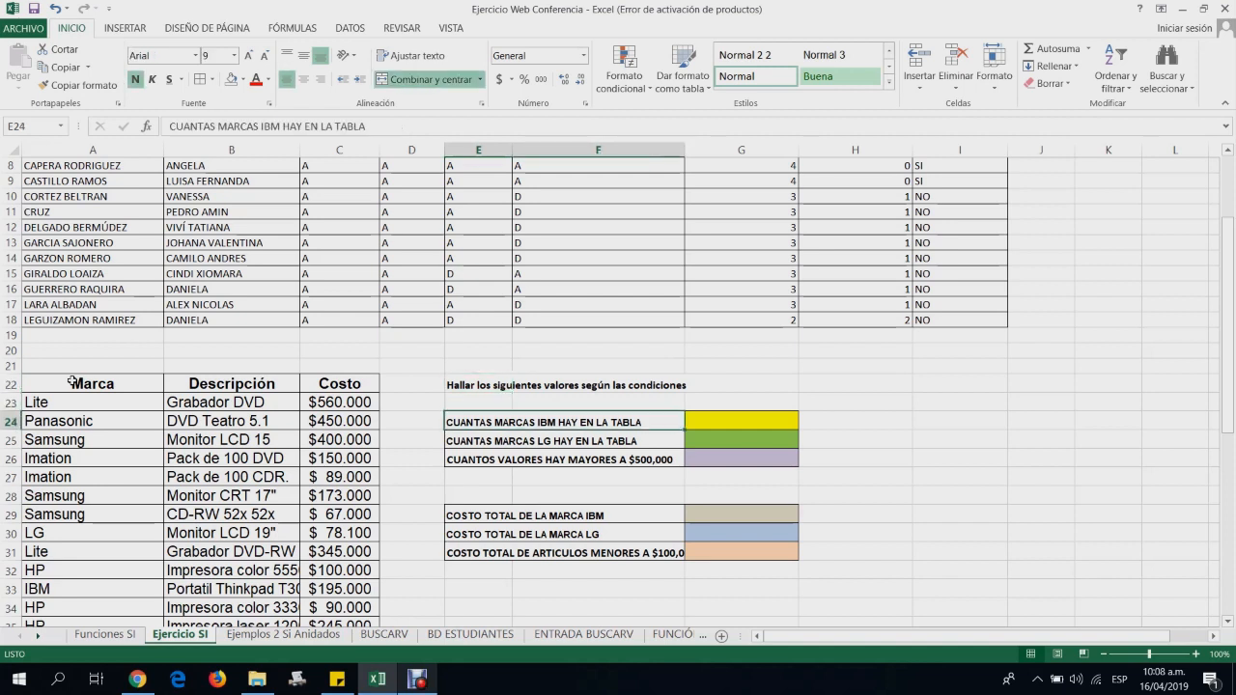
Go through the Marca column of the product table from A22 downward, looking for the IBM entries
key(Left)
key(Left)
key(Left)
key(Left)
key(Up)
key(Up)
key(Down)
key(Down)
key(Down)
key(Down)
key(Down)
key(Down)
key(Down)
key(Down)
key(Down)
key(Down)
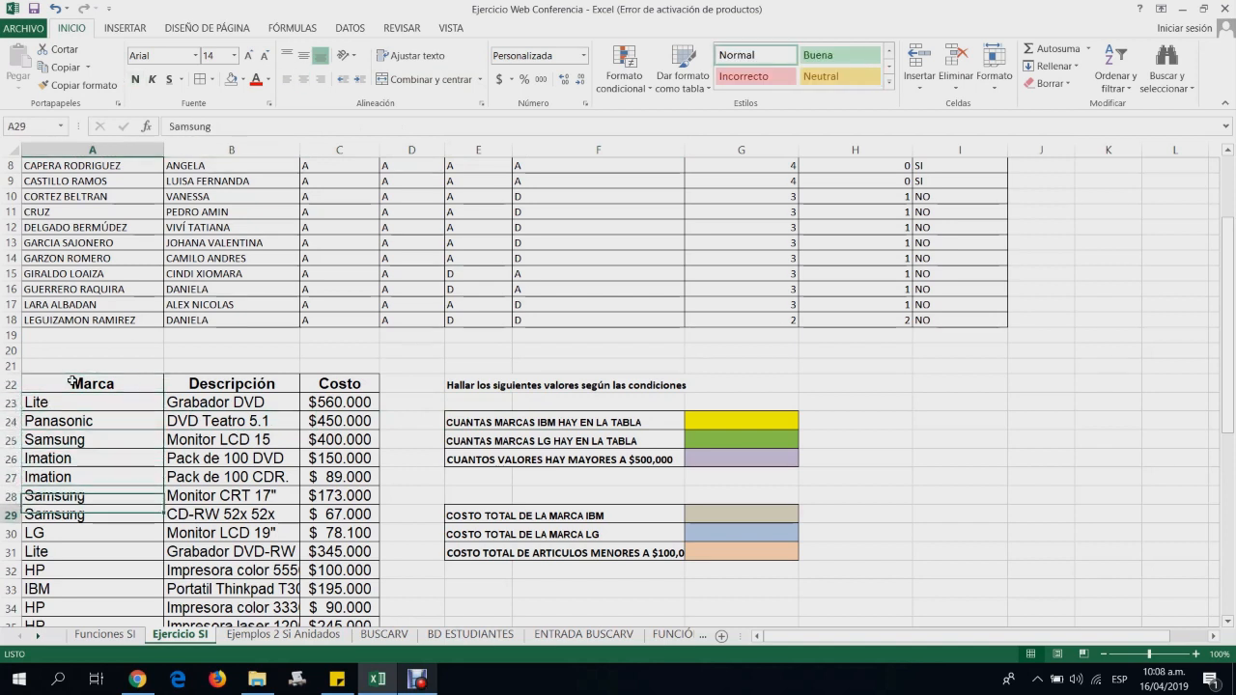
key(Down)
key(Down)
key(Down)
key(Down)
key(Down)
key(Up)
key(Up)
key(Up)
key(Up)
key(Up)
key(Down)
key(Down)
key(Down)
key(Down)
key(Down)
key(Down)
key(Down)
key(Down)
key(Down)
key(Down)
key(Down)
key(Down)
key(Down)
key(Down)
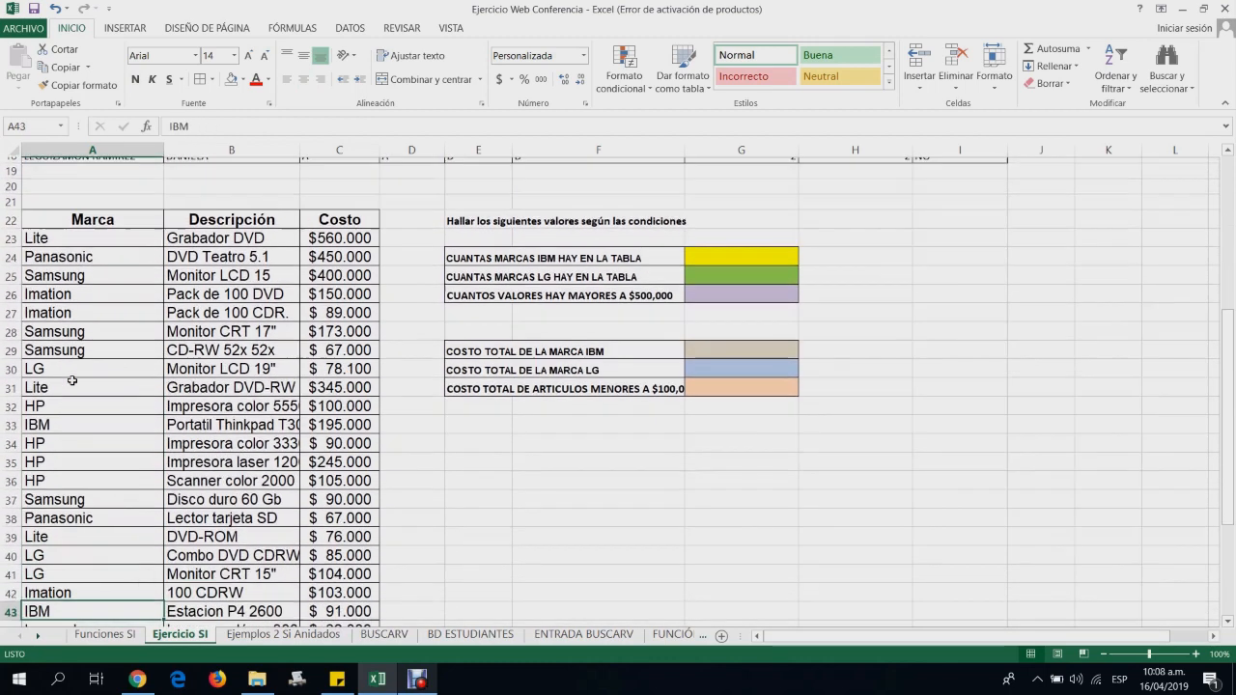
key(Up)
key(Up)
key(Up)
key(Down)
key(Down)
key(Down)
key(Down)
key(Down)
key(Down)
key(Down)
key(Down)
key(Down)
key(Down)
key(Down)
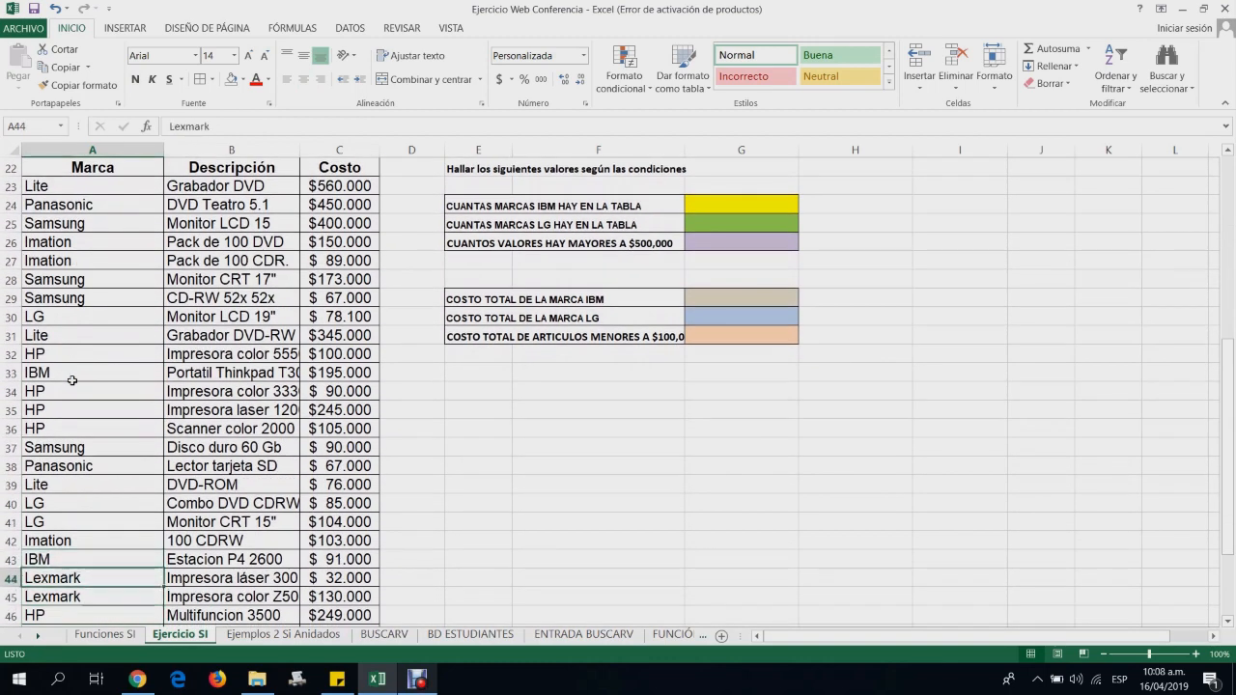
Go over the Marca column again, from the header in A22 to the last product row, to check the brands
scroll(73, 380, down, 1)
key(Up)
key(Up)
key(Up)
key(Up)
key(Up)
key(Up)
key(Up)
key(Up)
key(Up)
key(Up)
key(Up)
key(Up)
key(Up)
key(Up)
key(Up)
key(Up)
key(Up)
key(Up)
key(Up)
key(Up)
key(Up)
key(Up)
key(Up)
key(Up)
key(Up)
key(Up)
key(Up)
key(Up)
key(Up)
key(Up)
key(Up)
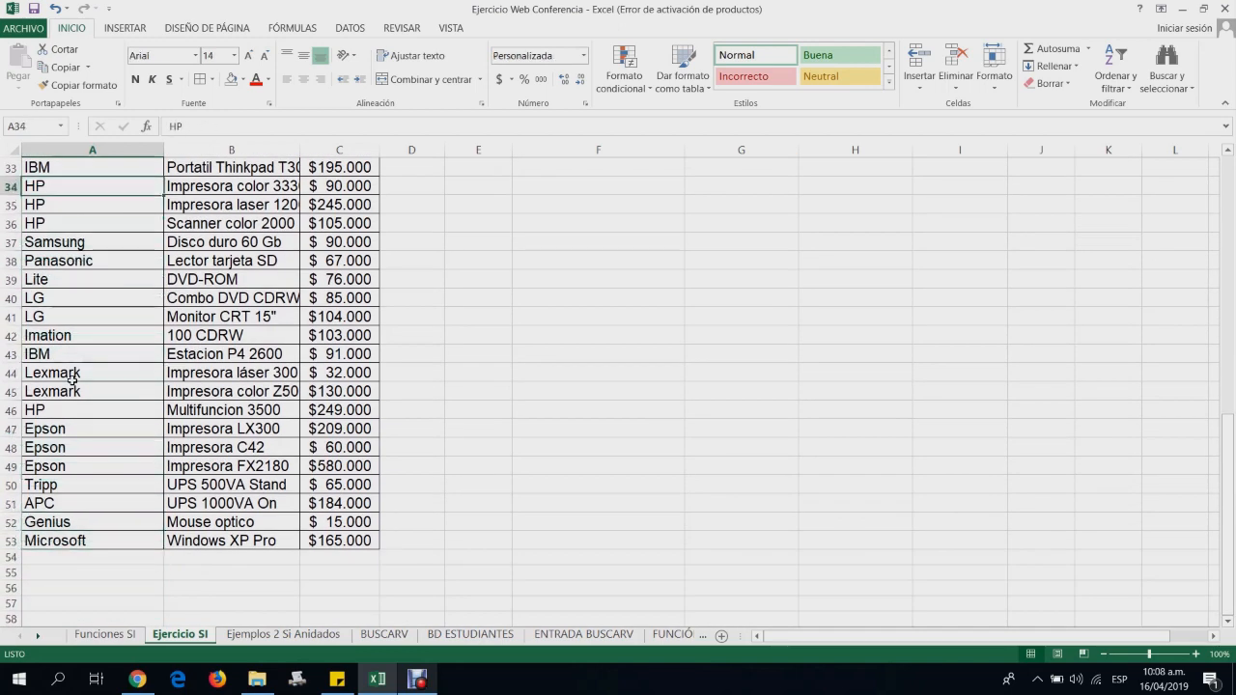
key(Down)
key(Down)
key(Down)
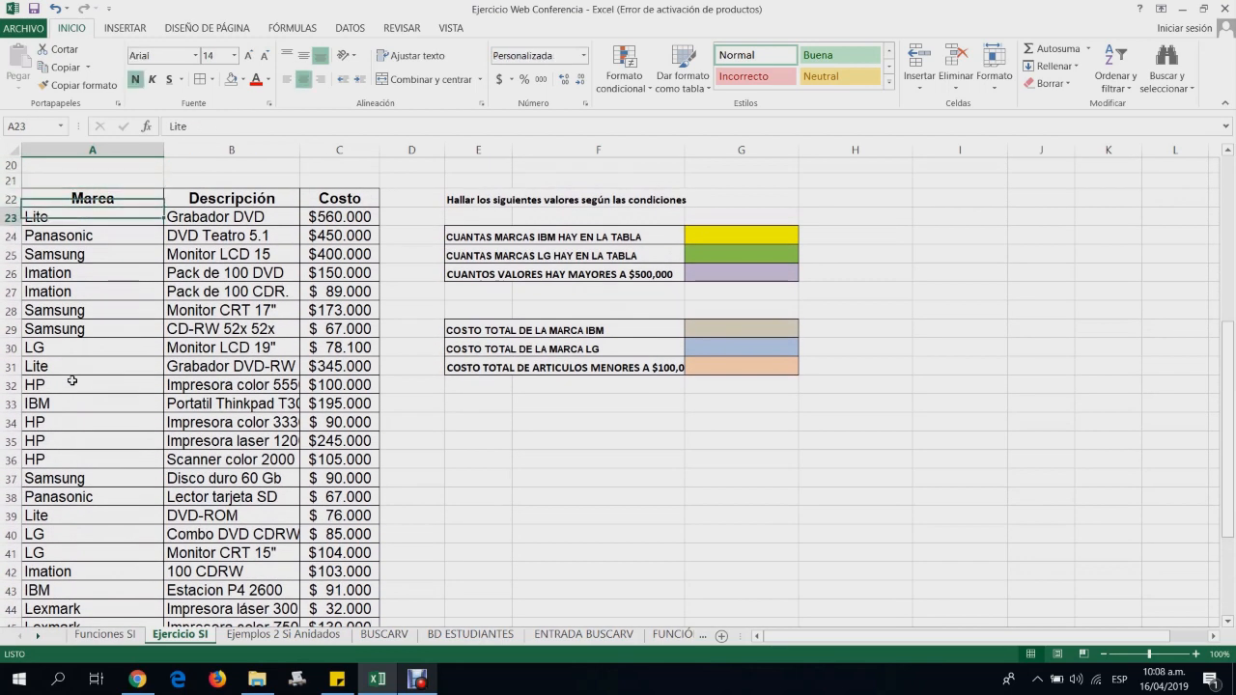
key(ctrl+shift+Down)
key(Up)
key(Up)
key(Up)
key(Up)
key(Up)
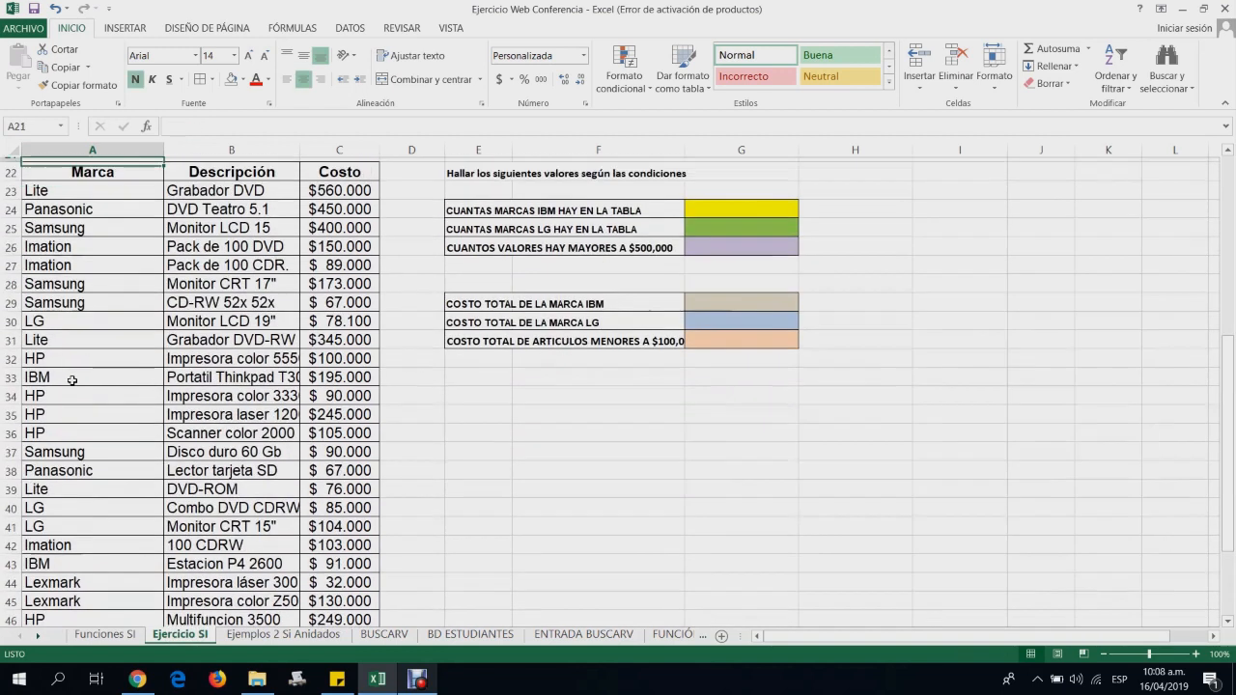
key(Down)
key(Down)
key(Down)
key(Down)
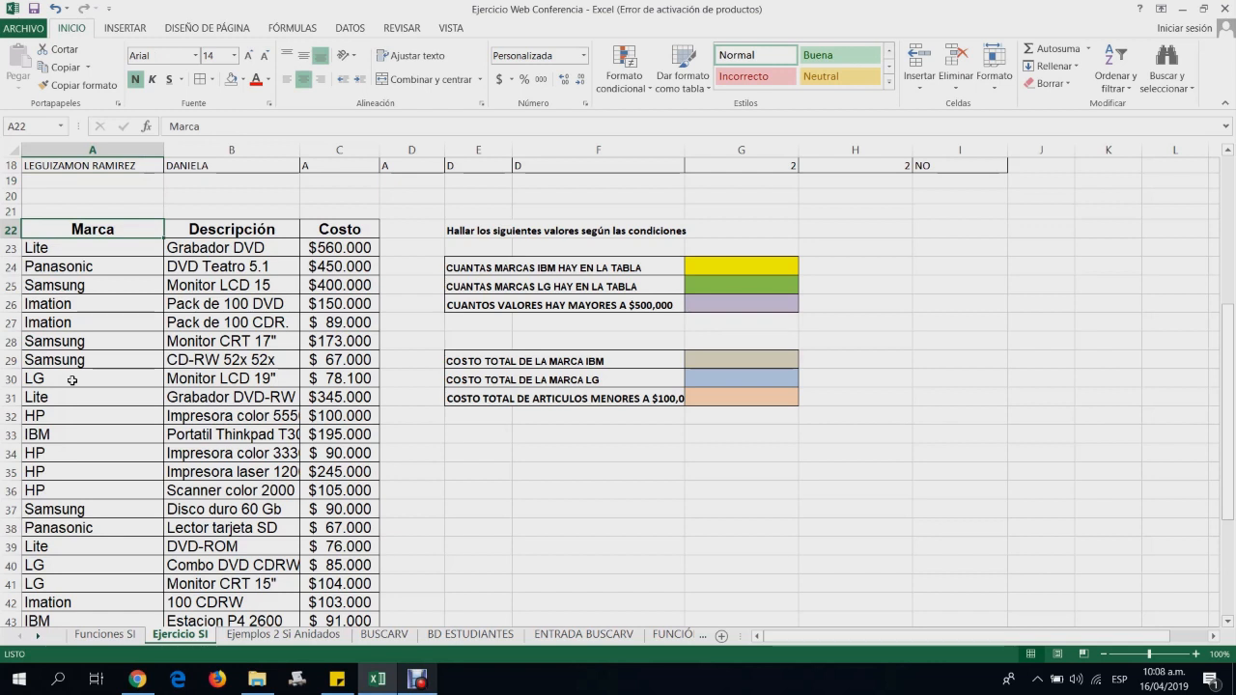
key(Down)
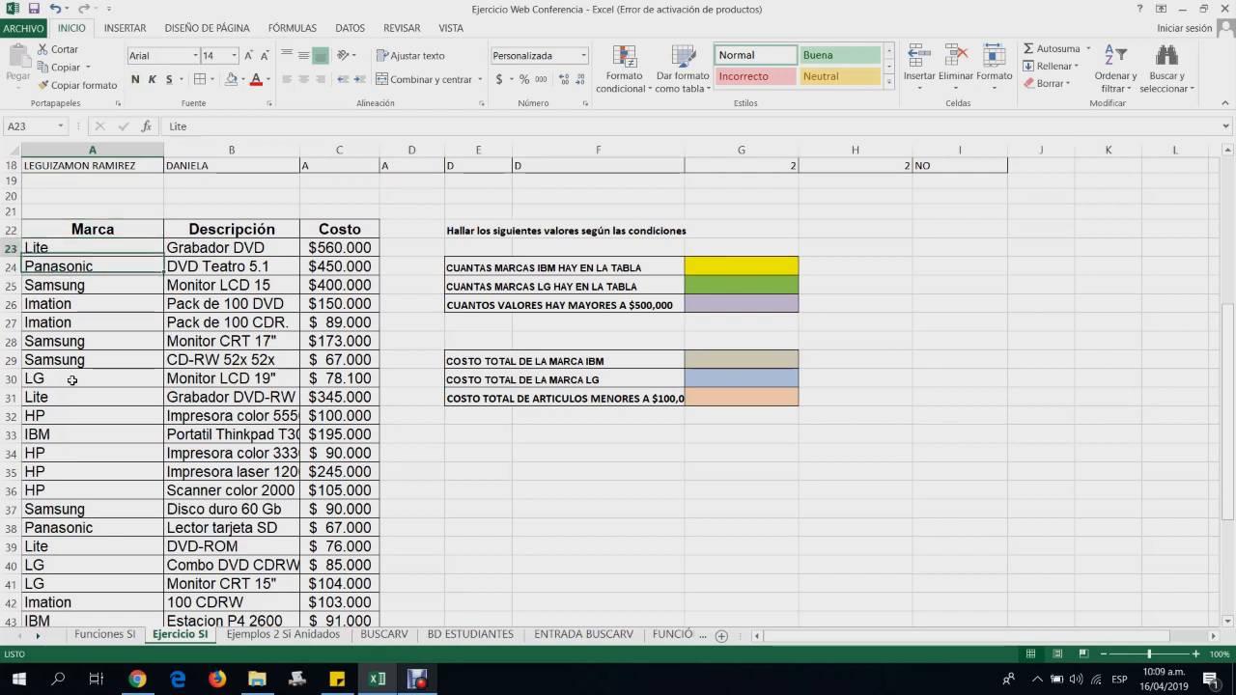
Insert a CONTAR.SI function in G24, beside the question about how many IBM brands the table has
key(Right)
key(Right)
key(Right)
key(Down)
key(Right)
key(Right)
key(Right)
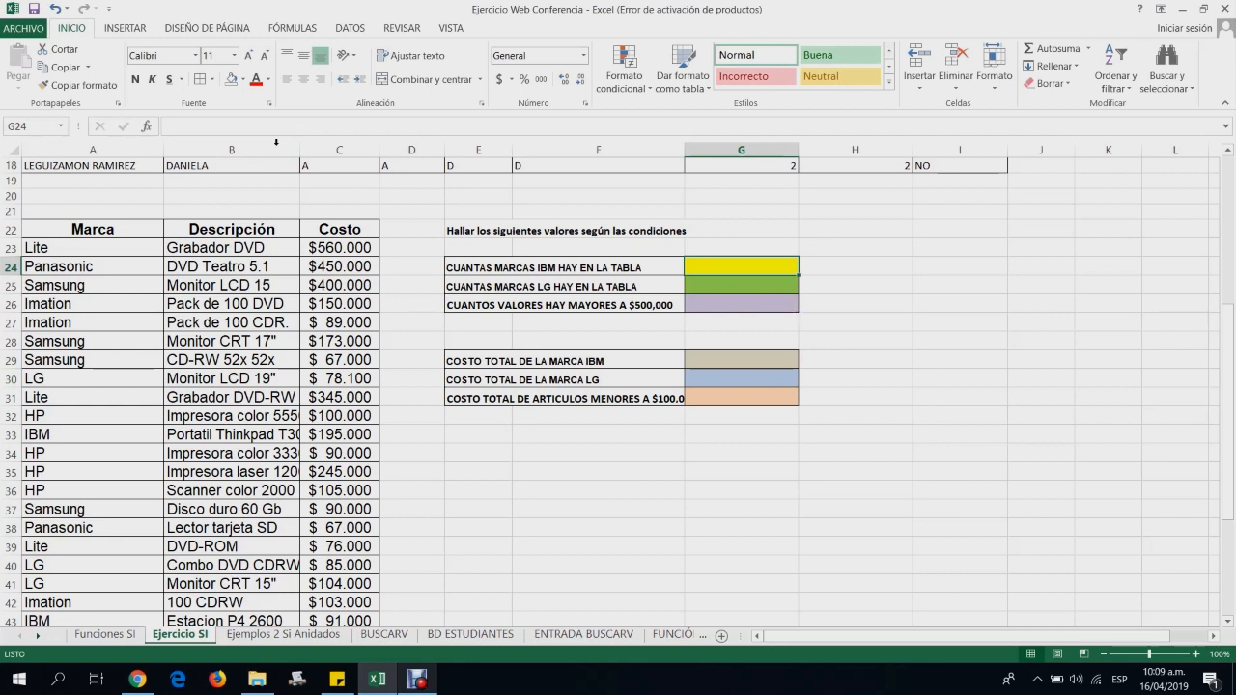
click(147, 127)
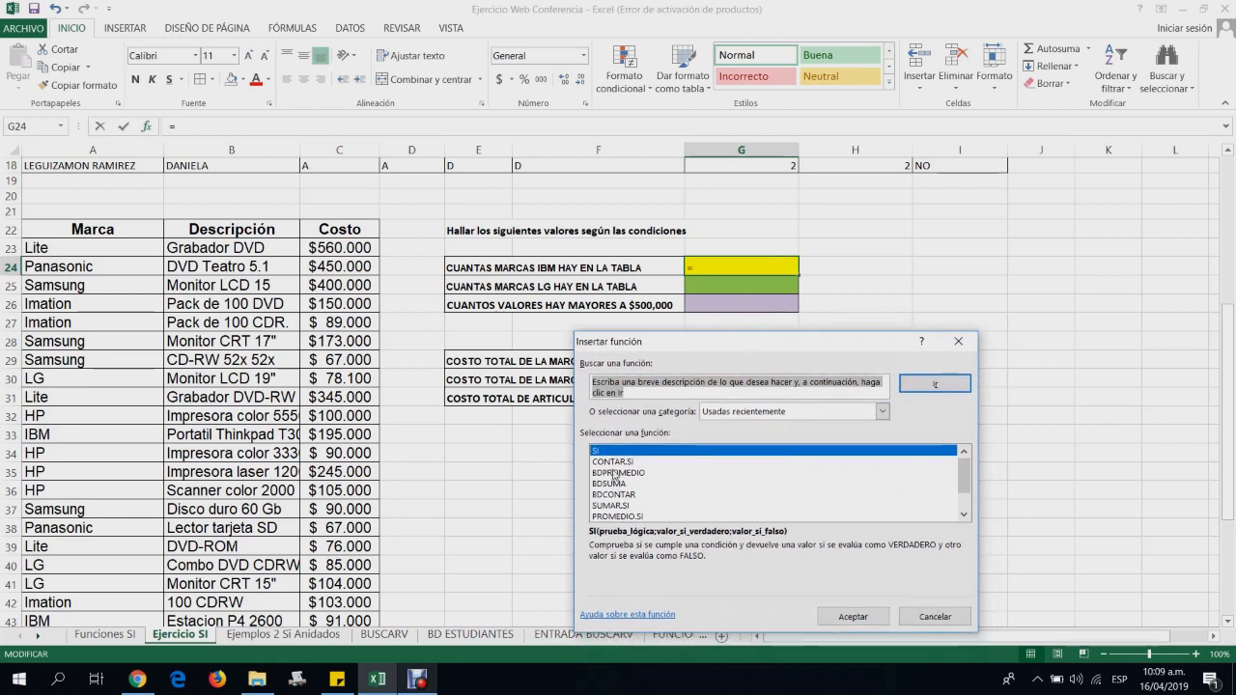
click(821, 462)
click(865, 620)
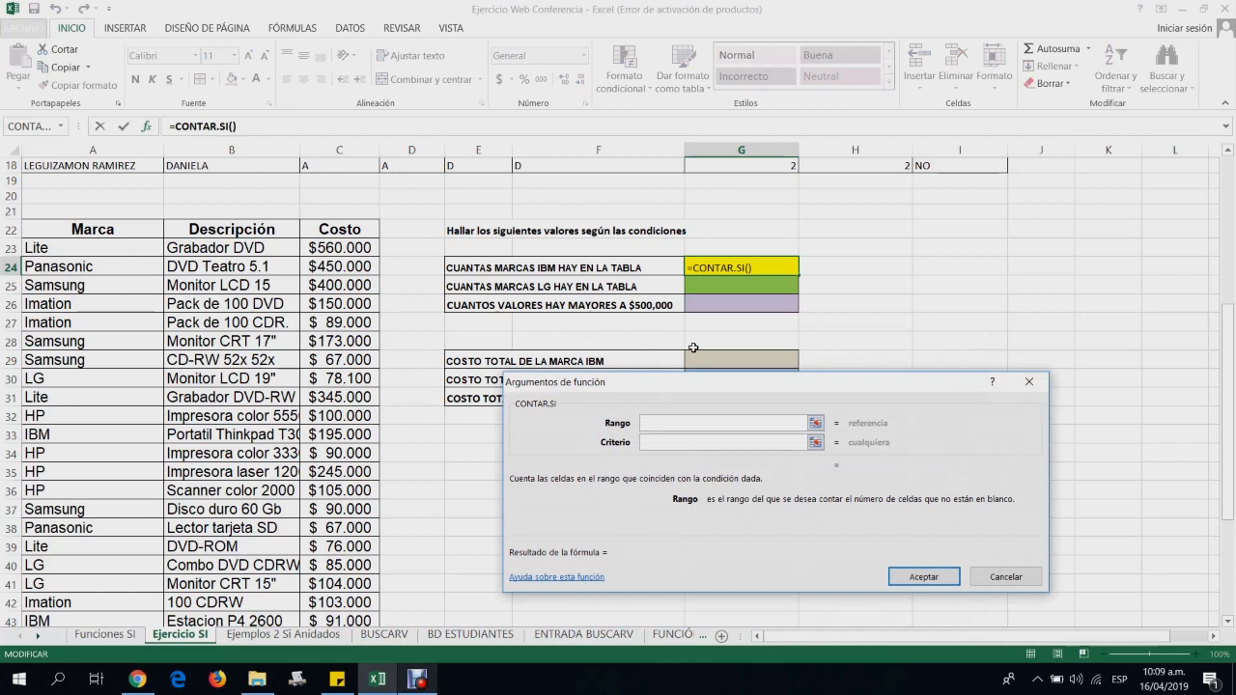
Set the Rango argument of the CONTAR.SI function to the whole Marca column, A22:A53
drag(683, 384, 662, 389)
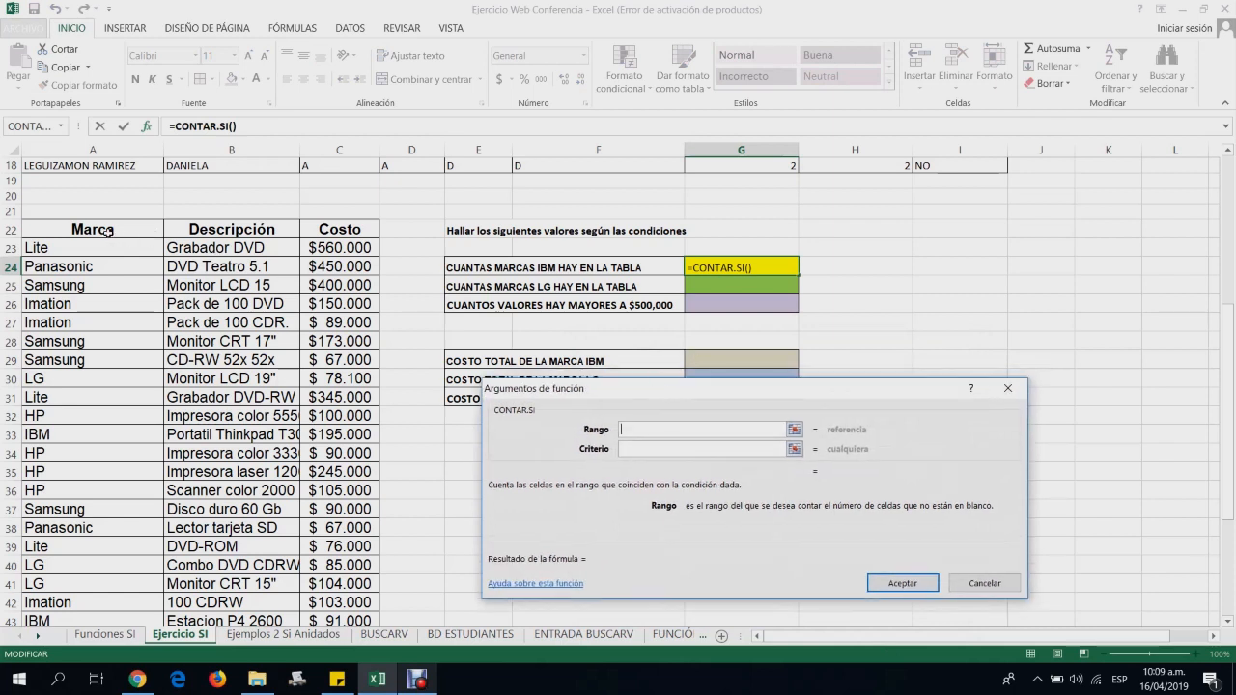
drag(109, 229, 327, 232)
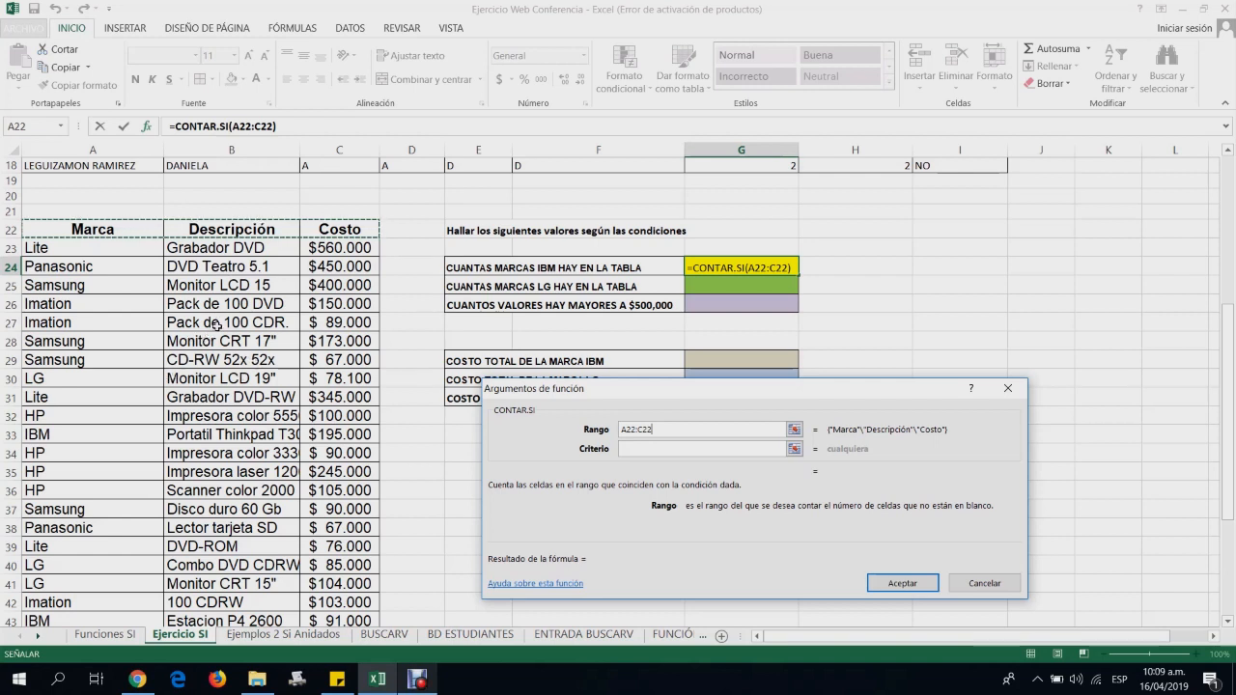
click(88, 232)
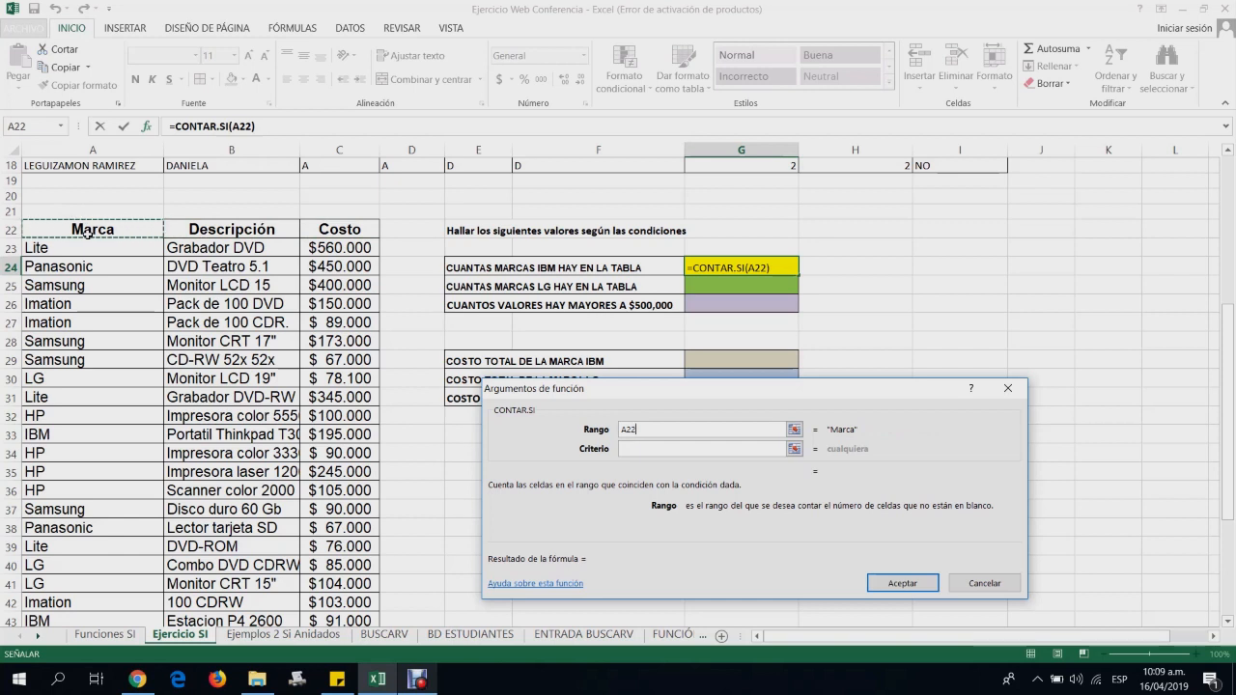
key(ctrl+shift+Down)
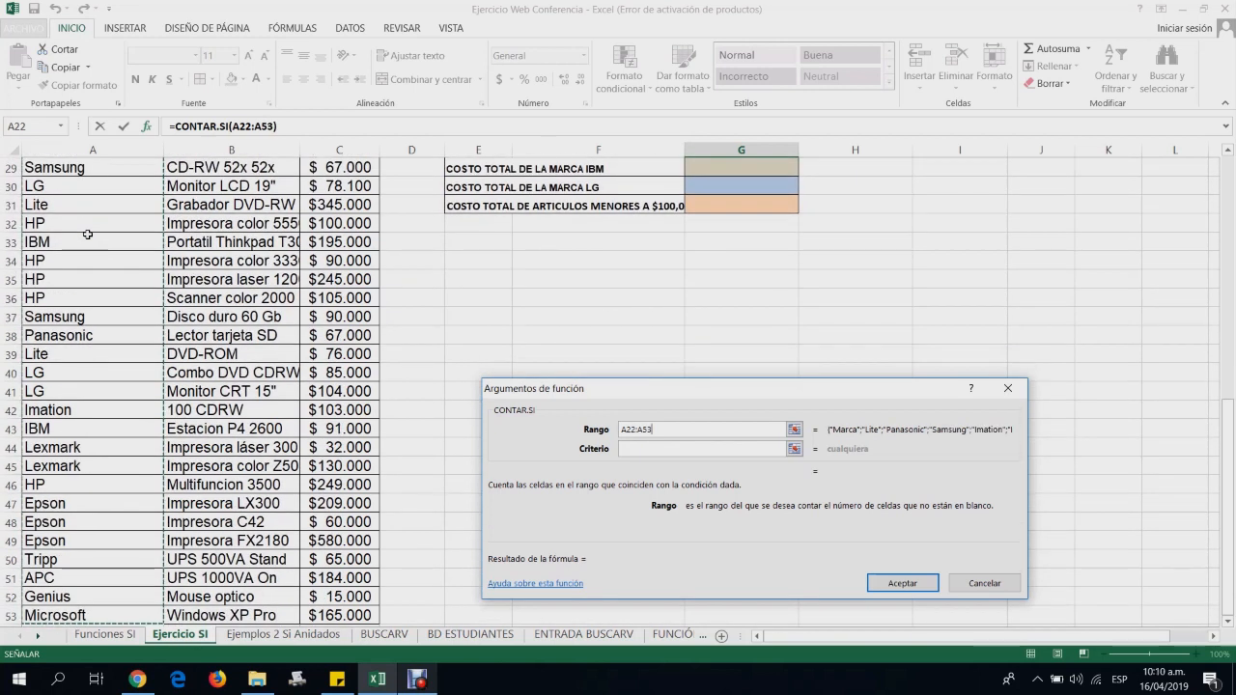
scroll(281, 295, up, 4)
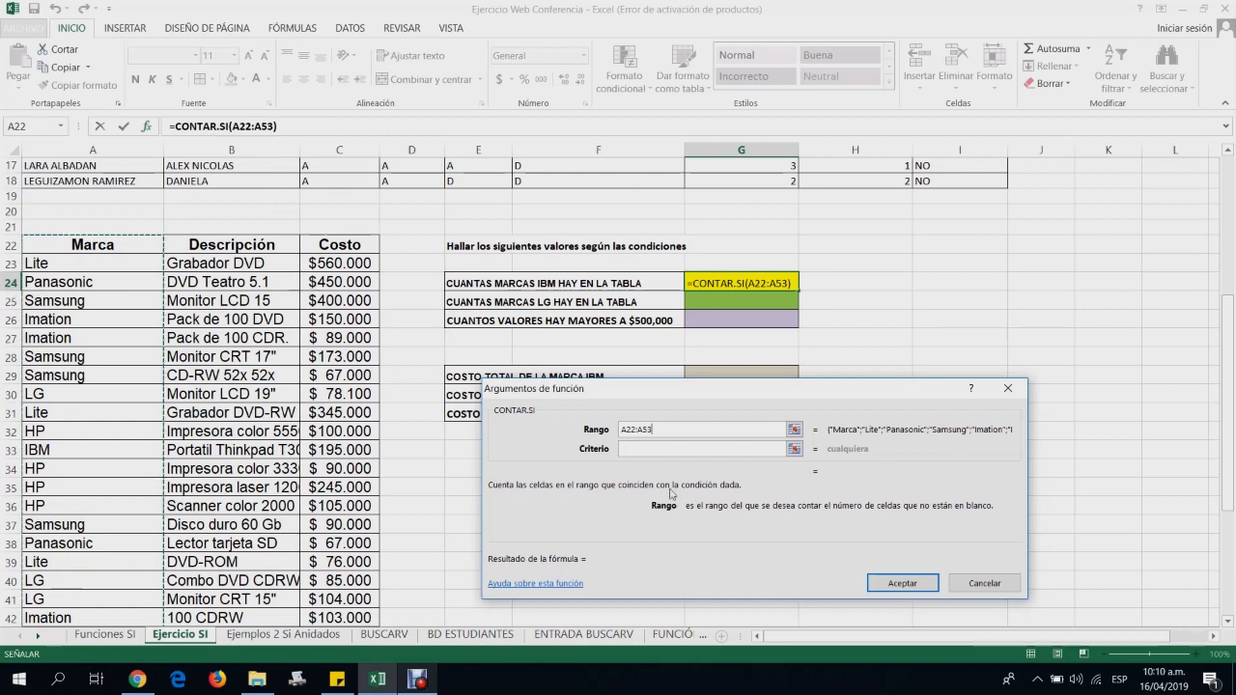
Set the Criterio argument to "IBM" and accept the CONTAR.SI formula in G24
click(659, 449)
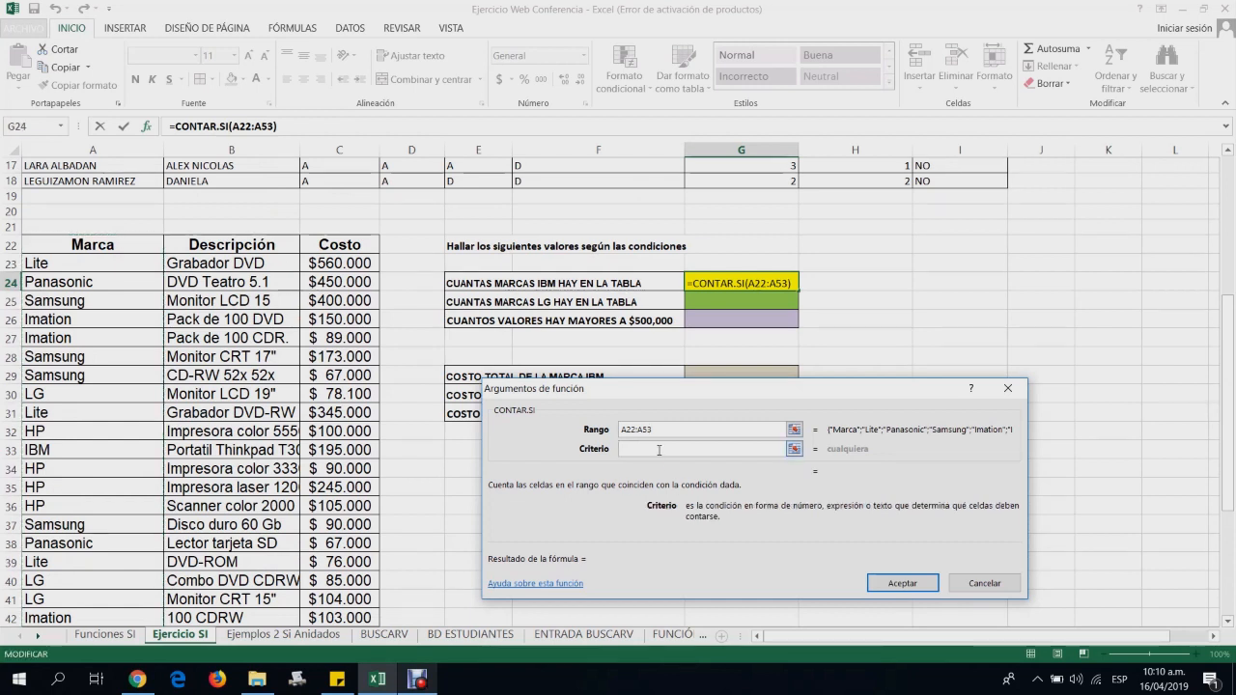
text("")
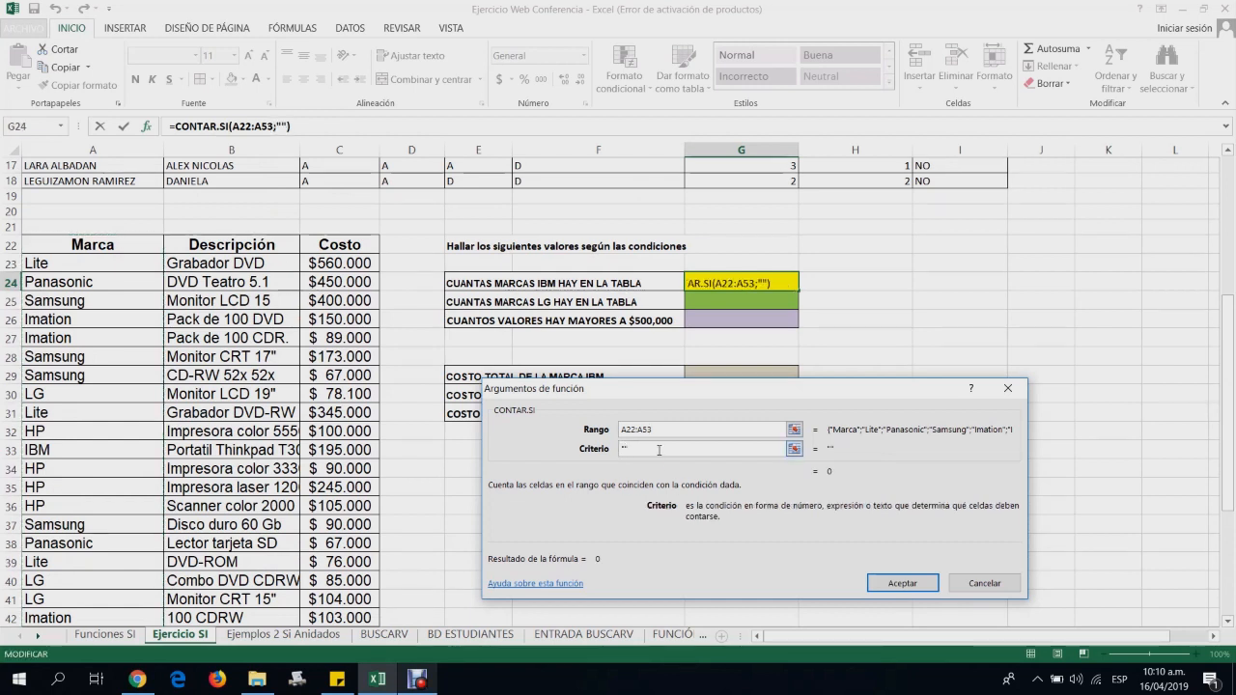
text(IBM)
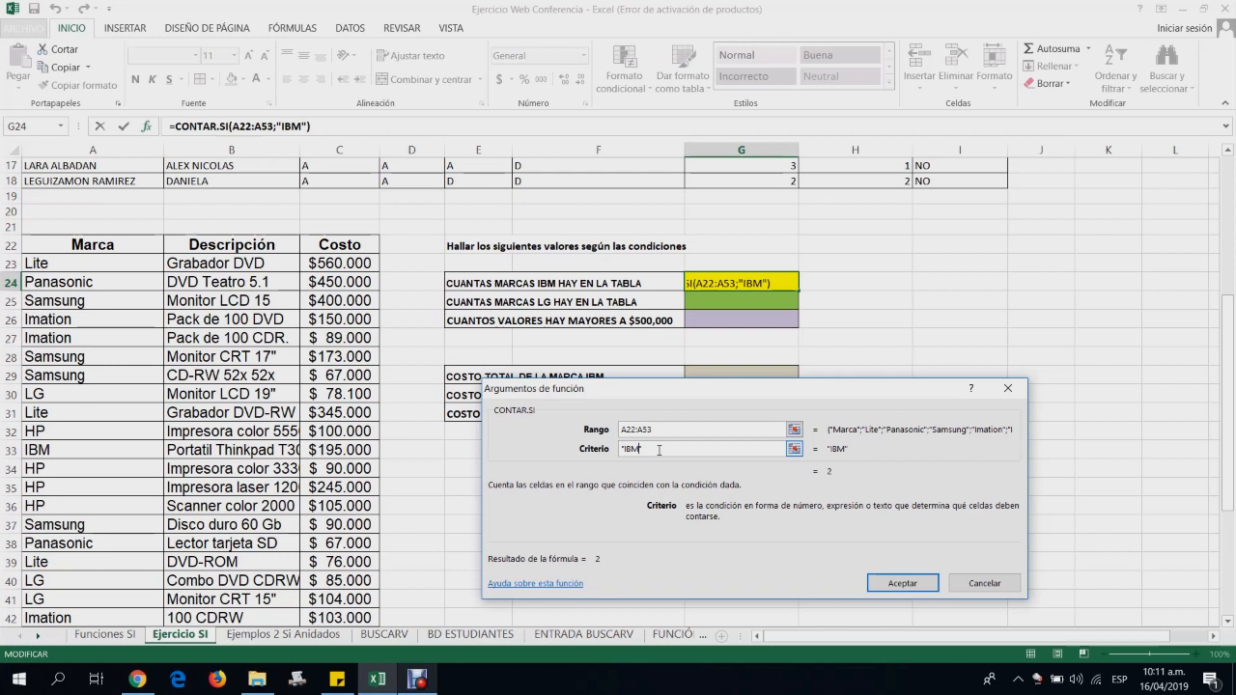
click(900, 584)
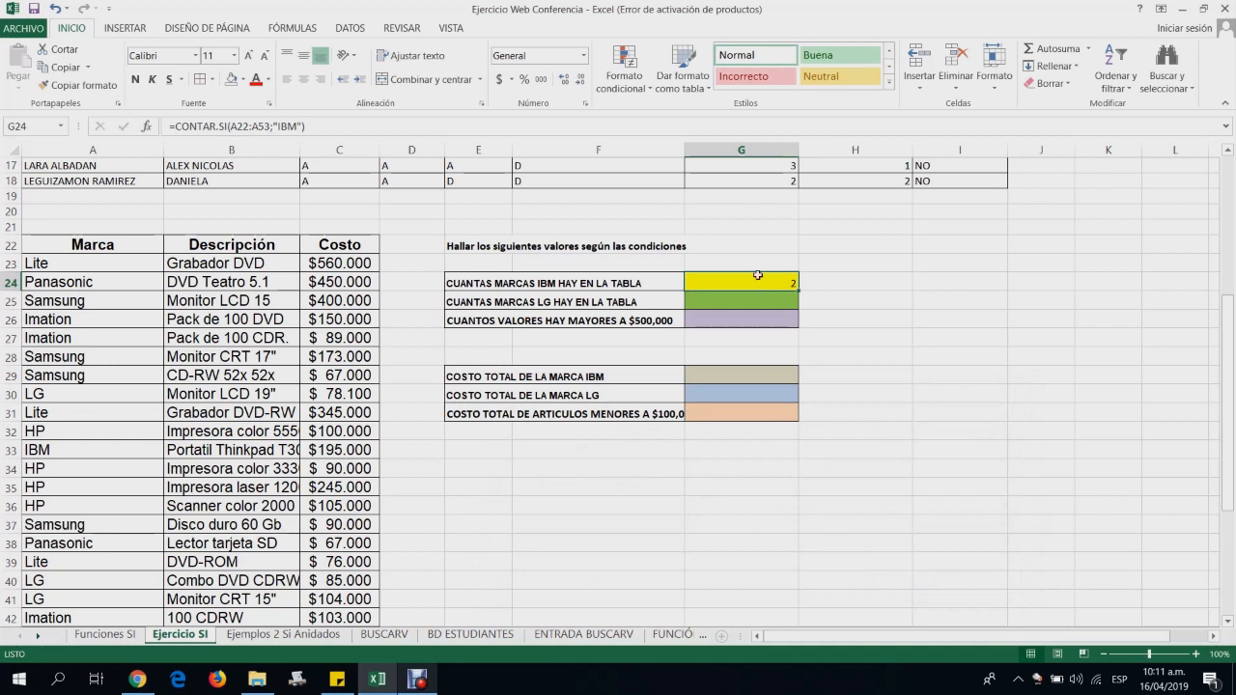
Insert a CONTAR.SI function in G25, beside the question about how many LG brands the table has
scroll(132, 361, down, 1)
scroll(131, 361, up, 3)
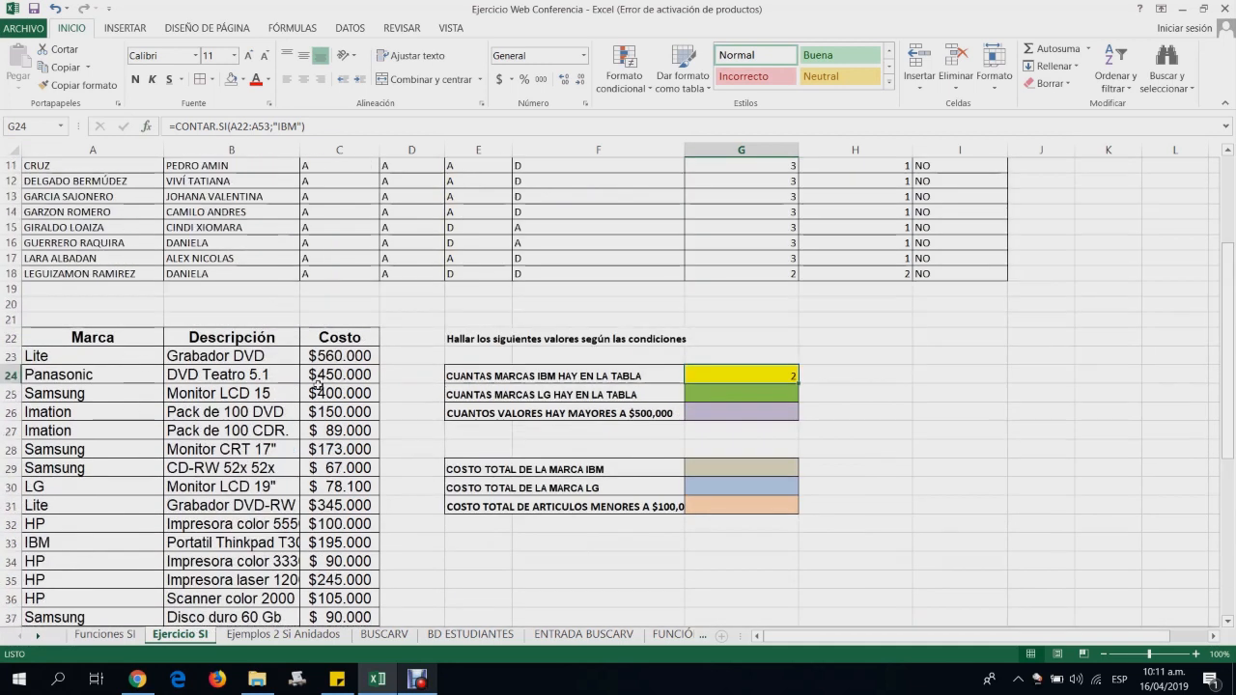
click(732, 395)
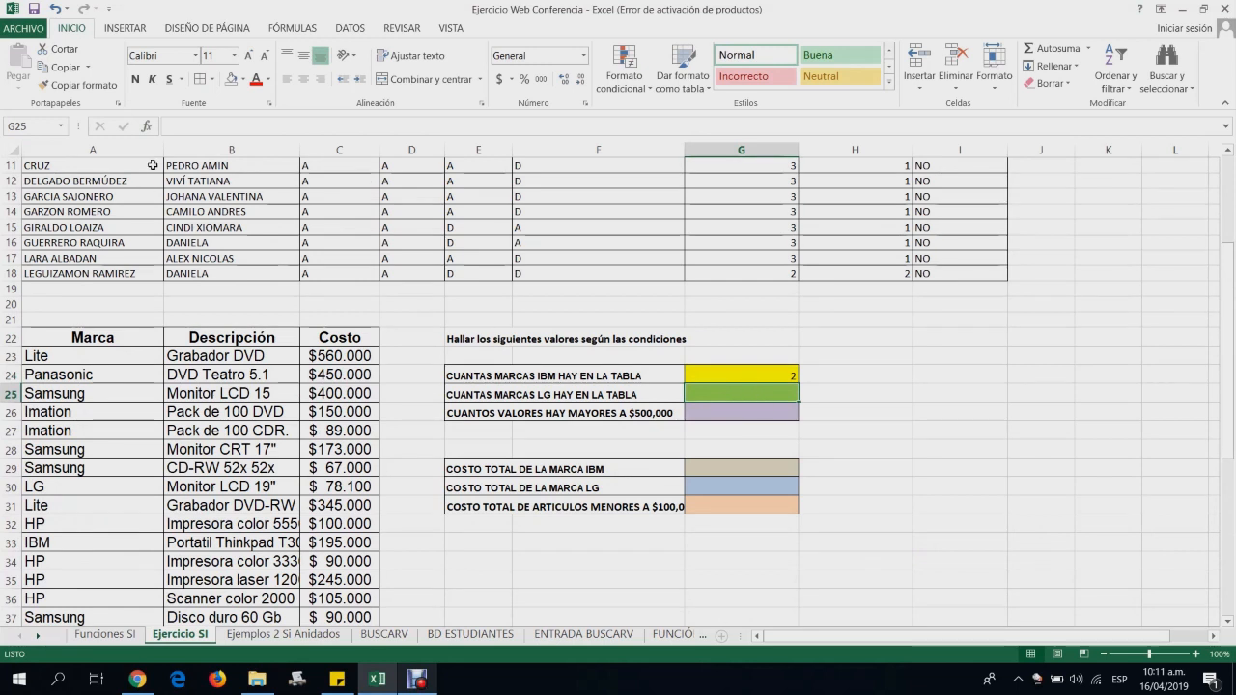
click(145, 127)
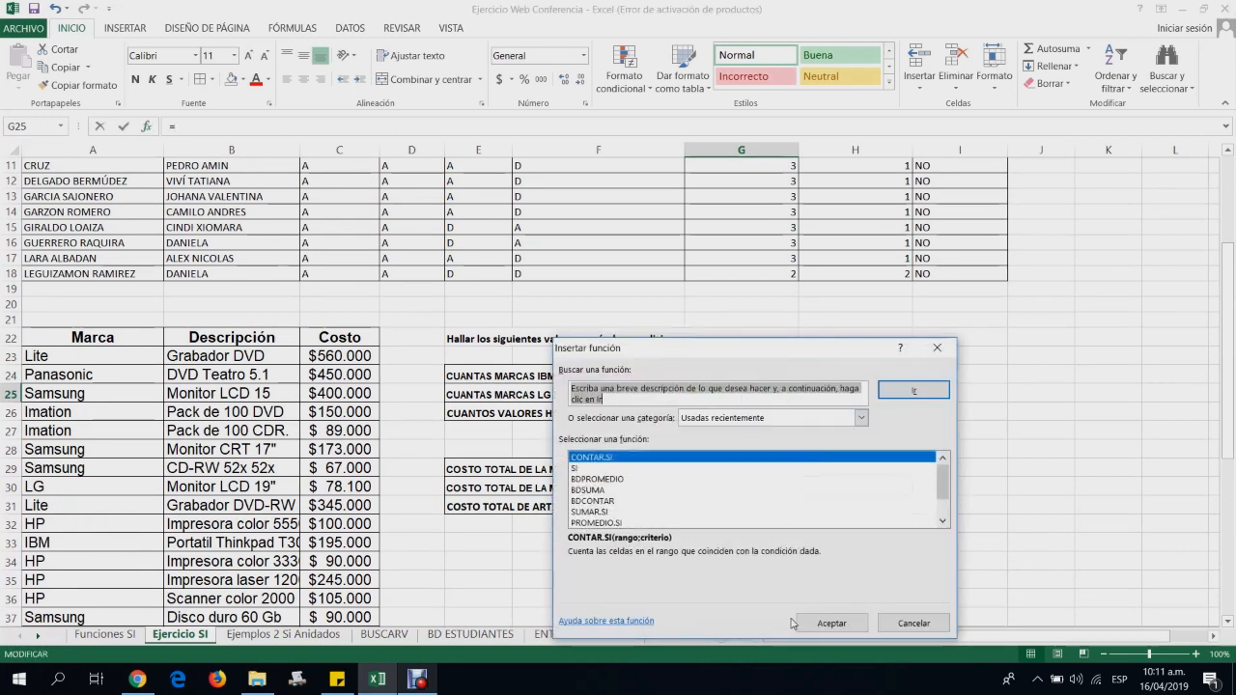
click(820, 626)
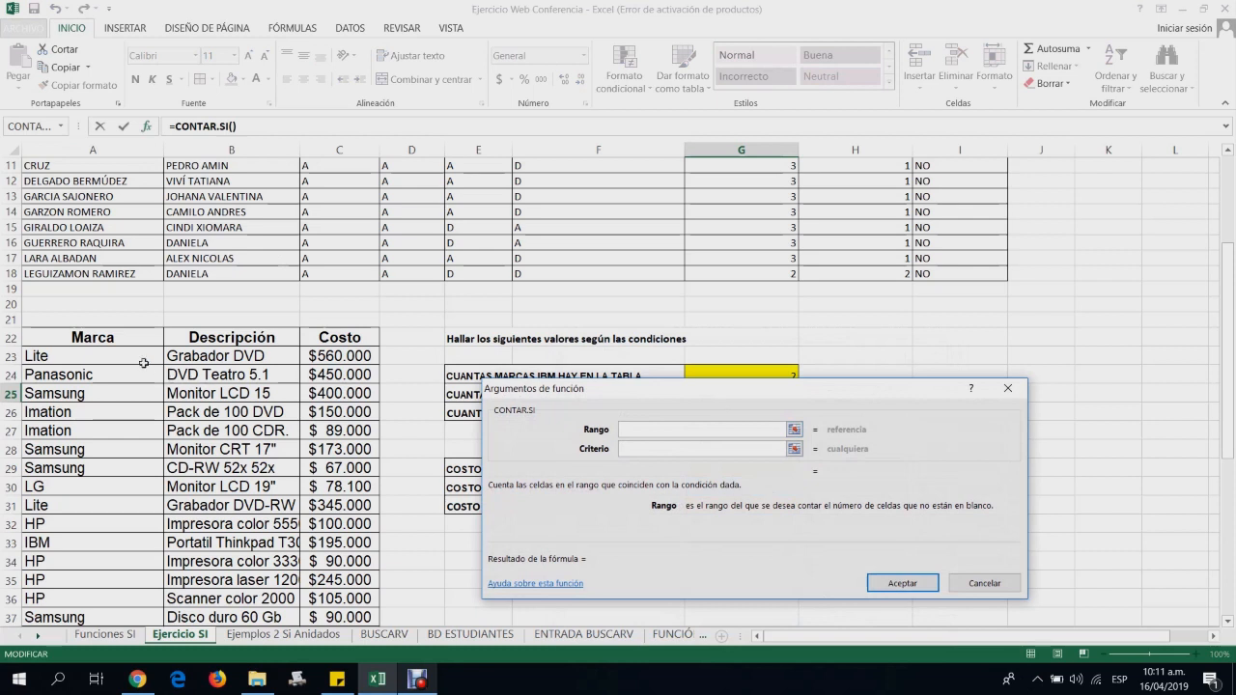
Complete the CONTAR.SI formula in G25 with range A22:A53 and criterion "LG"
click(127, 334)
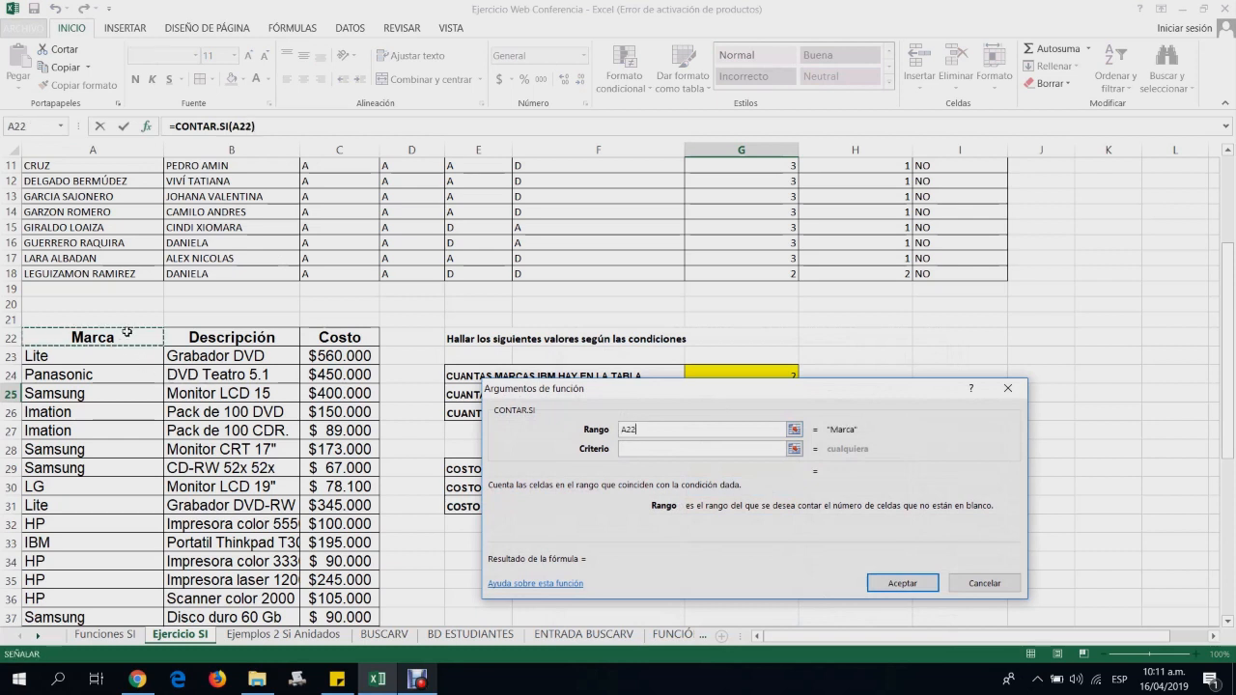
key(ctrl+shift+Down)
click(648, 449)
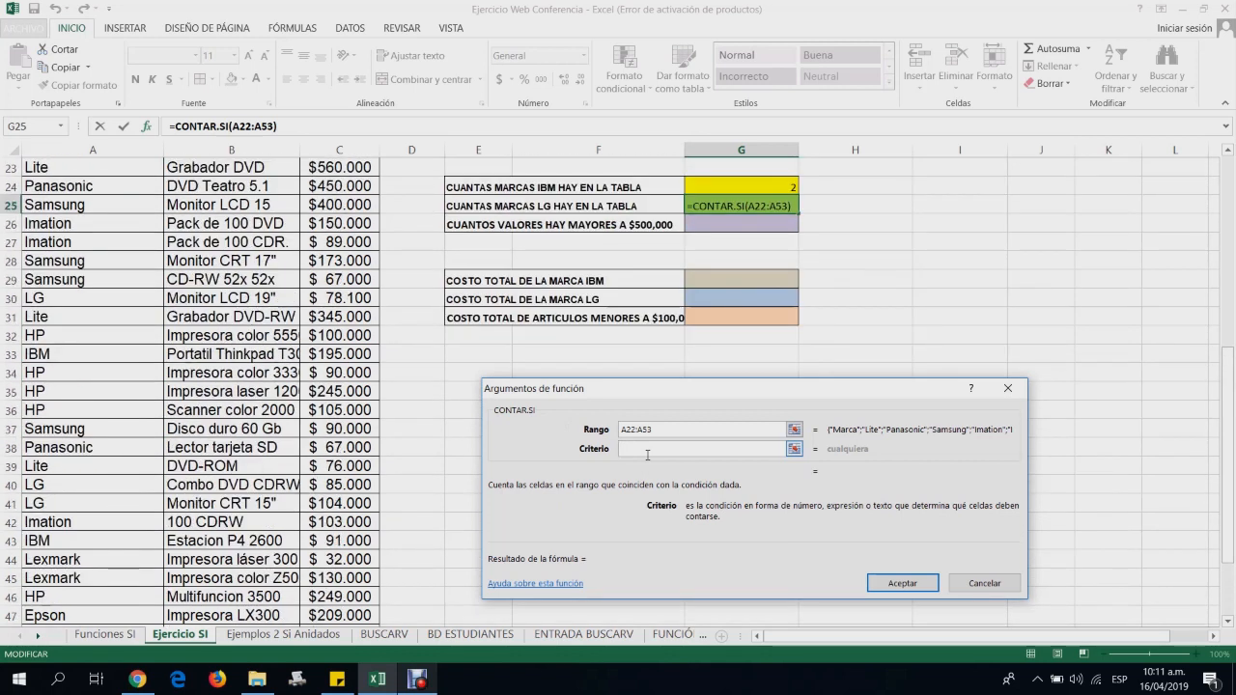
text("")
text(LG)
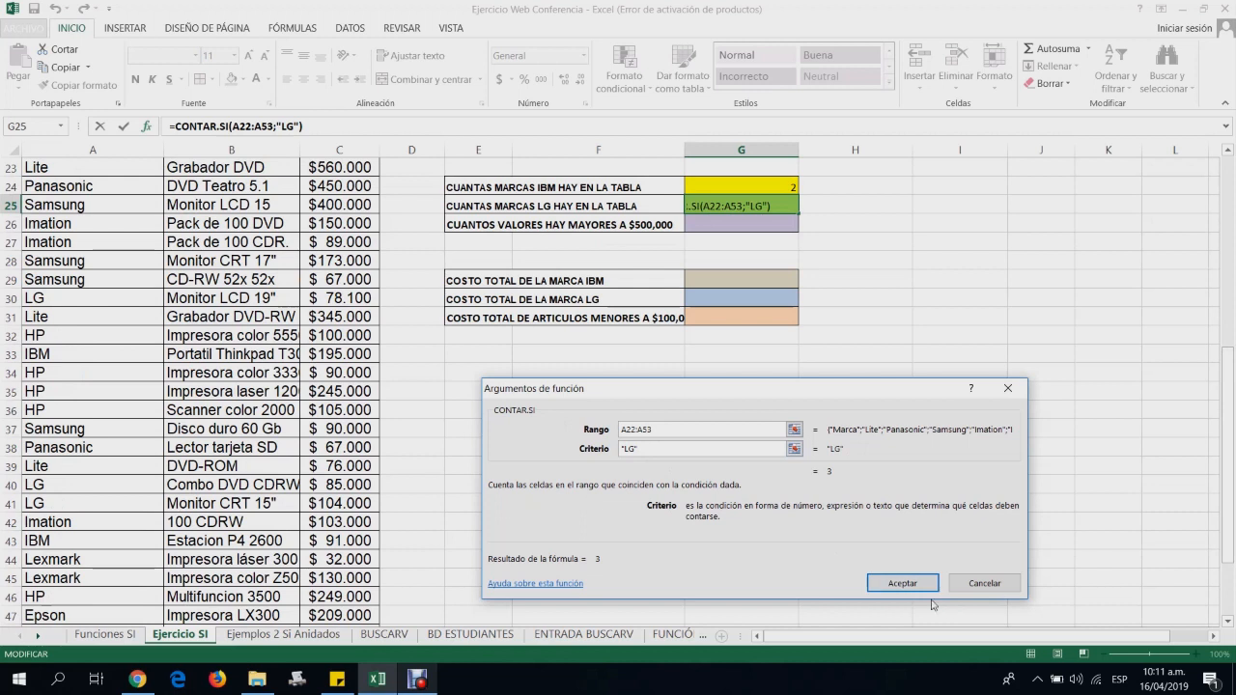
click(915, 589)
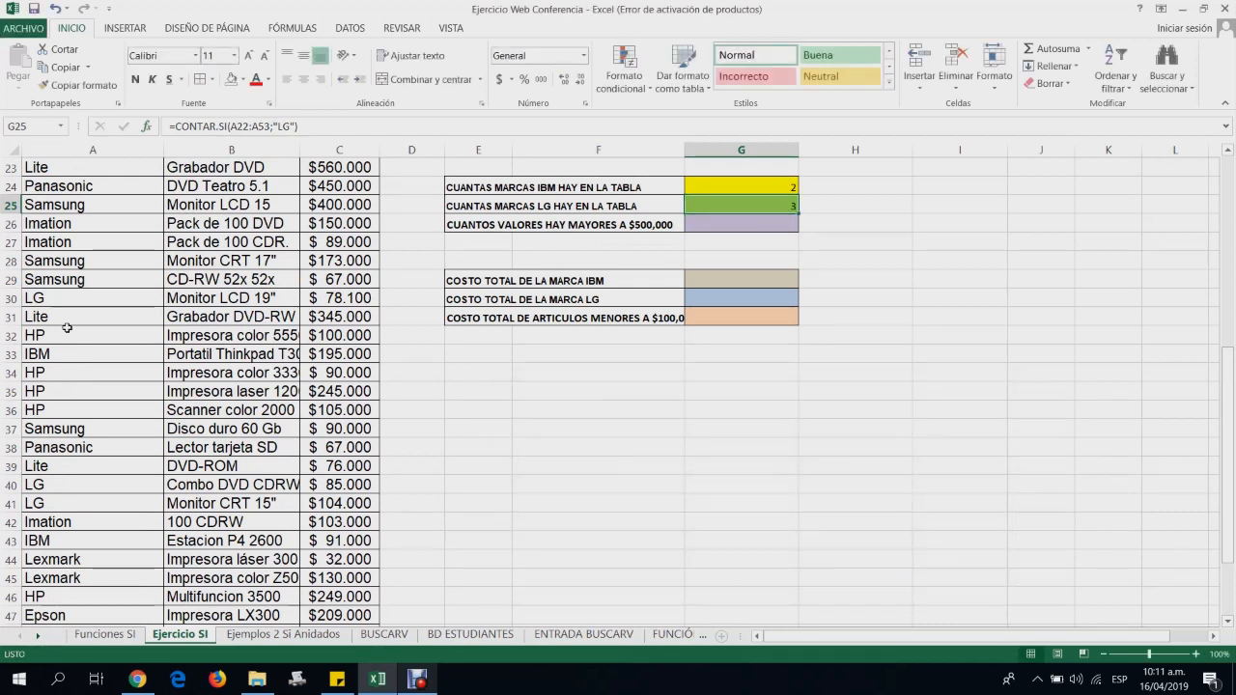
Go down the Marca column and back up to check the LG entries against the count
scroll(67, 328, up, 2)
click(70, 279)
key(Down)
key(Down)
key(Down)
key(Down)
key(Down)
key(Down)
key(Down)
key(Down)
key(Down)
key(Down)
key(Down)
key(Down)
key(Down)
key(Down)
key(Down)
key(Down)
key(Down)
key(Down)
key(Down)
key(Down)
key(Down)
key(Down)
key(Down)
key(Down)
key(Down)
key(Down)
key(Down)
key(Down)
key(Down)
key(Down)
key(Down)
key(Down)
key(ctrl+Up)
key(Up)
key(ctrl+Up)
key(Up)
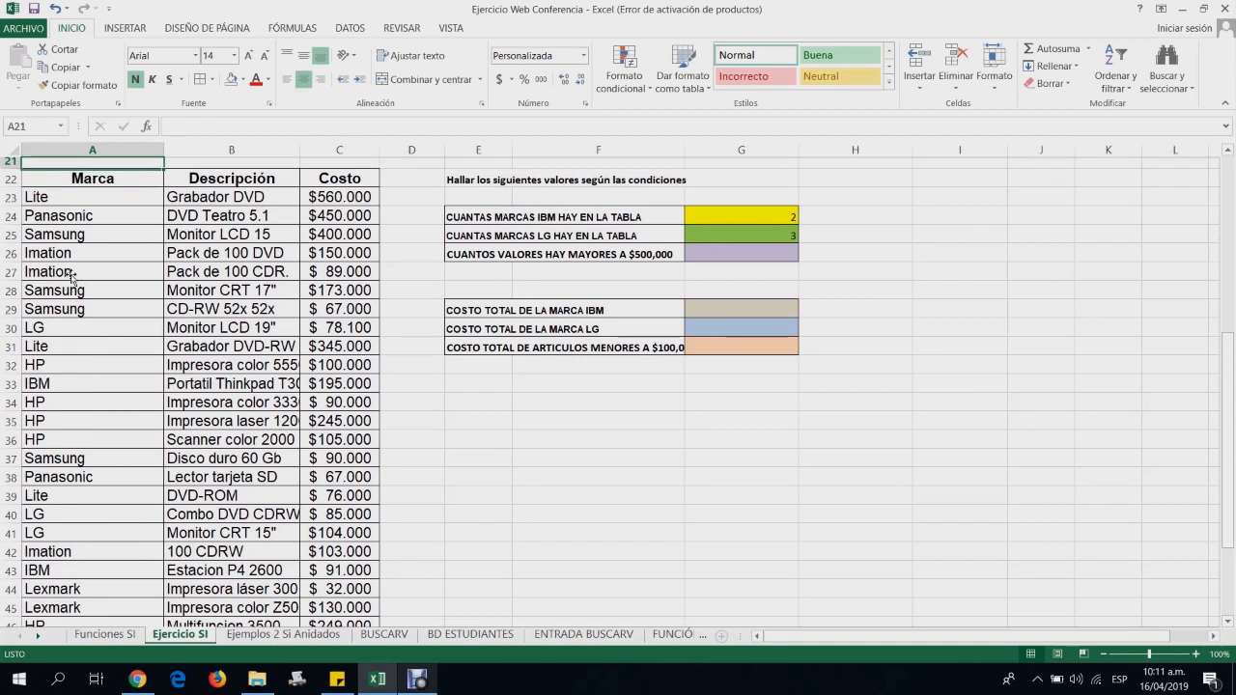
key(Up)
key(Up)
key(Up)
key(Up)
key(Up)
key(Up)
key(Down)
key(Down)
key(Down)
key(Down)
key(Down)
key(Down)
key(Down)
key(Down)
key(Down)
Review the CONTAR.SI formulas for the IBM and LG counts in G24 and G25
key(Right)
key(Right)
key(Right)
key(Right)
key(Right)
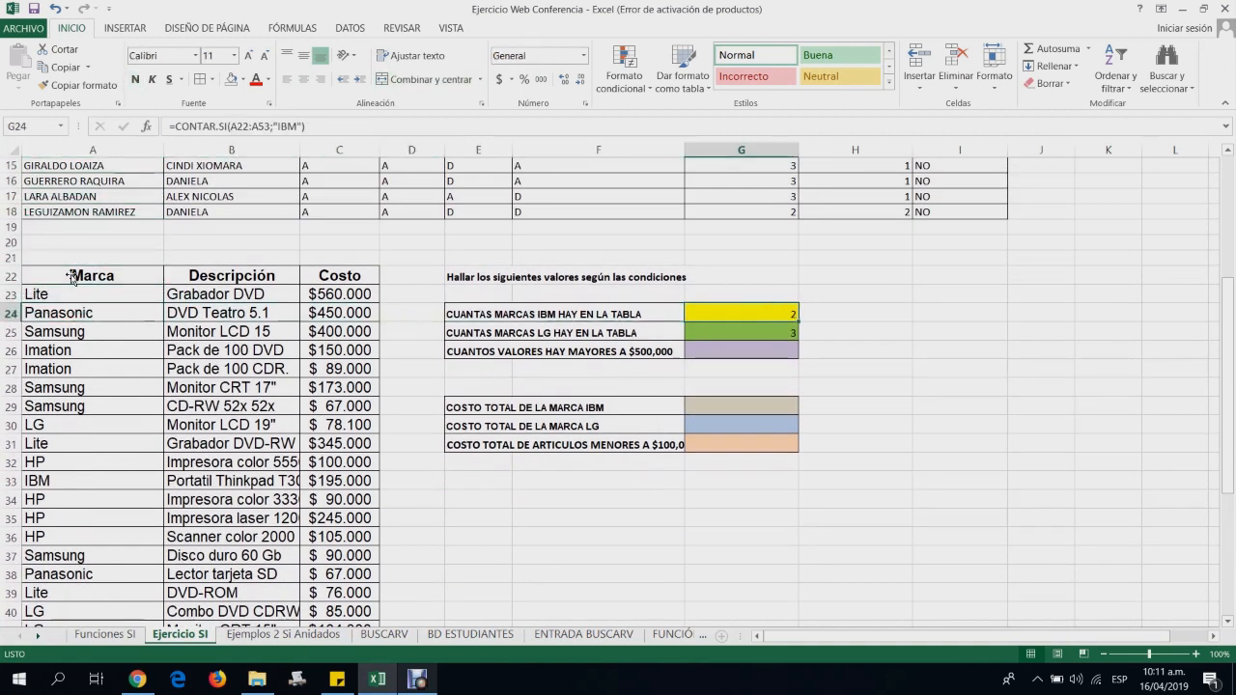
key(Down)
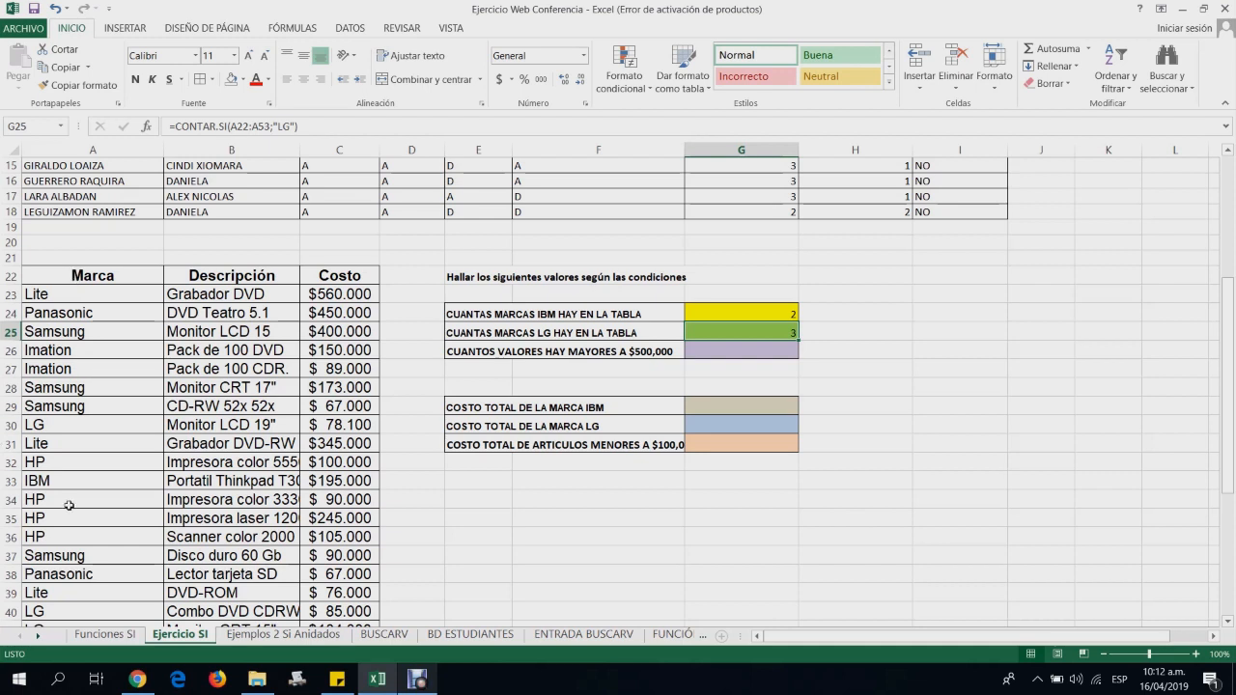
scroll(69, 500, down, 1)
double_click(58, 434)
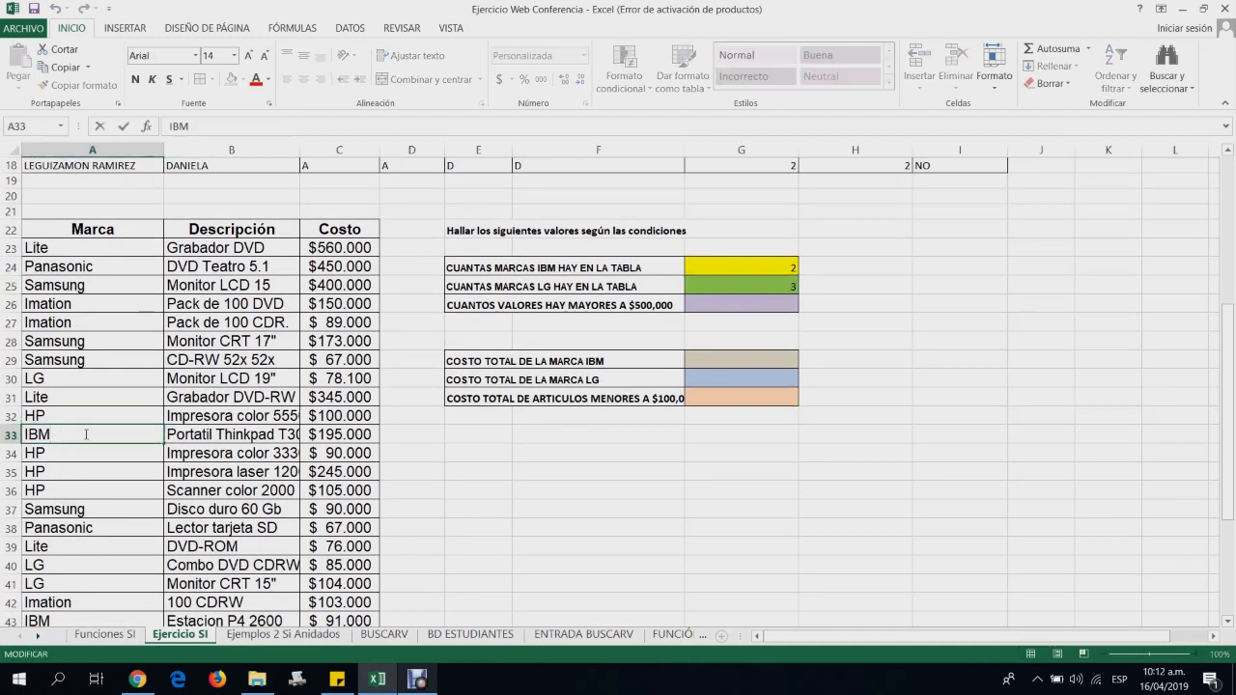
key(BackSpace)
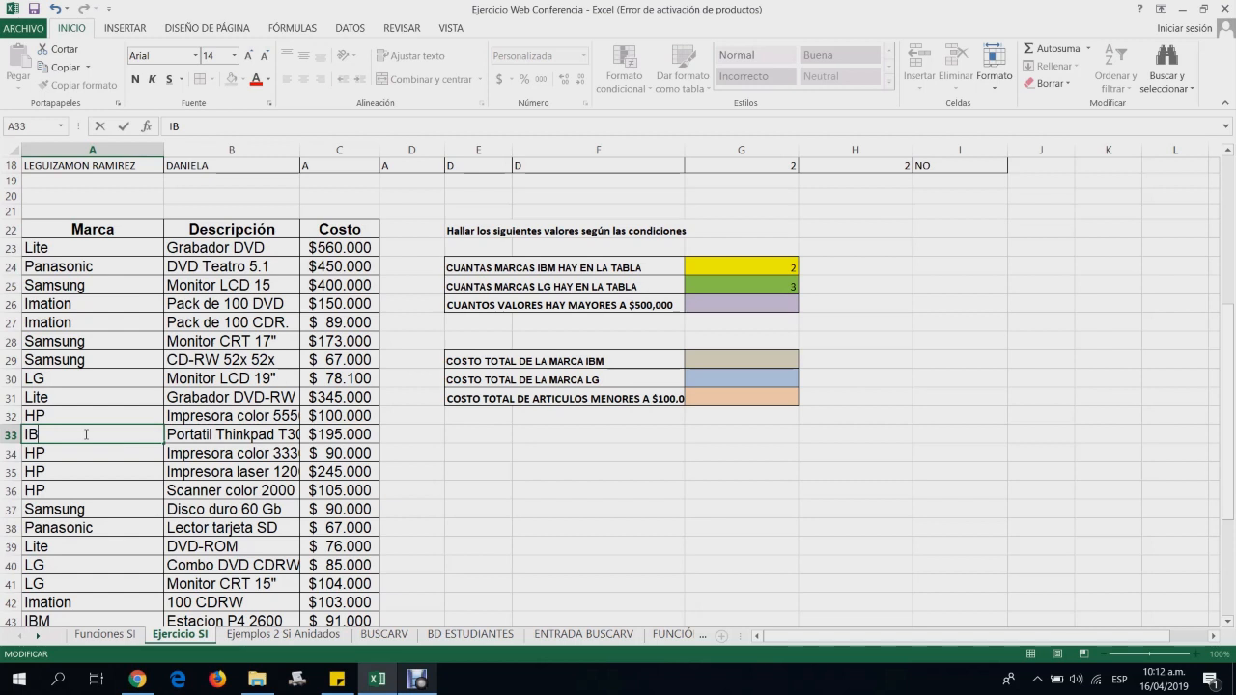
key(Escape)
Change the brand of the Monitor LCD 19" in A30 to LG´S and check its effect on the count in G25
key(Down)
key(Down)
key(Down)
key(Down)
key(Down)
key(Up)
key(Up)
key(Up)
key(Up)
key(Up)
key(Up)
key(Up)
key(Up)
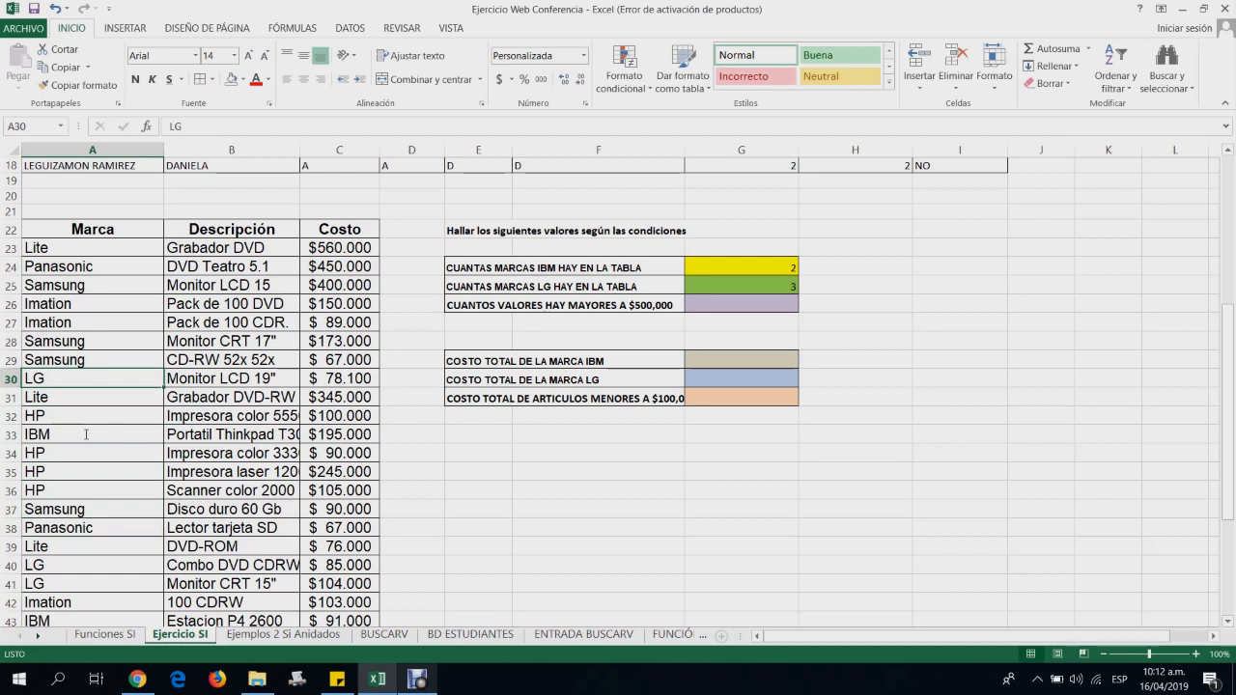
double_click(71, 379)
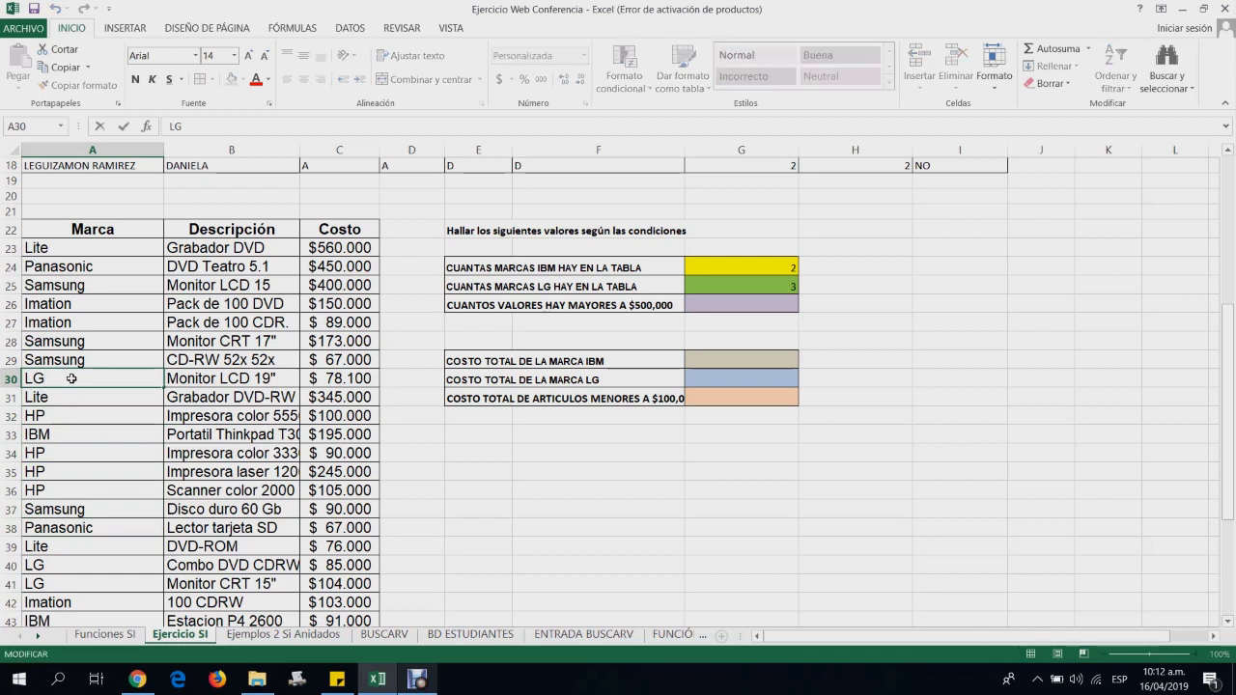
text(´S)
key(Return)
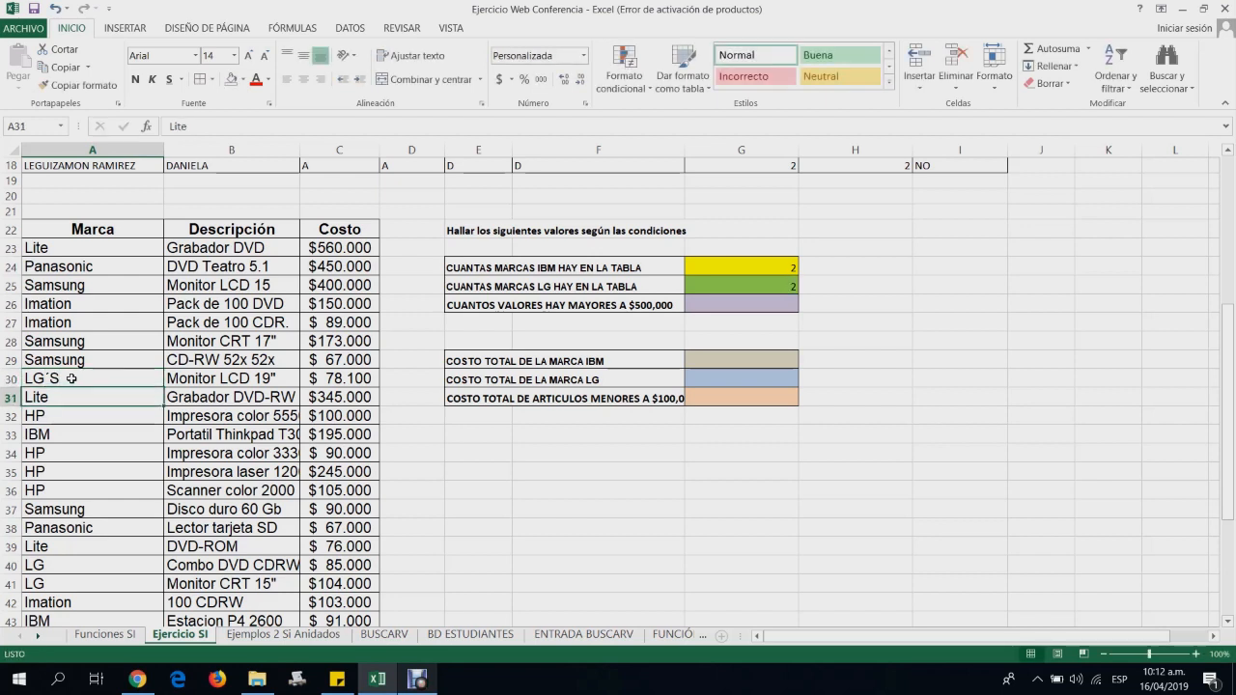
click(780, 288)
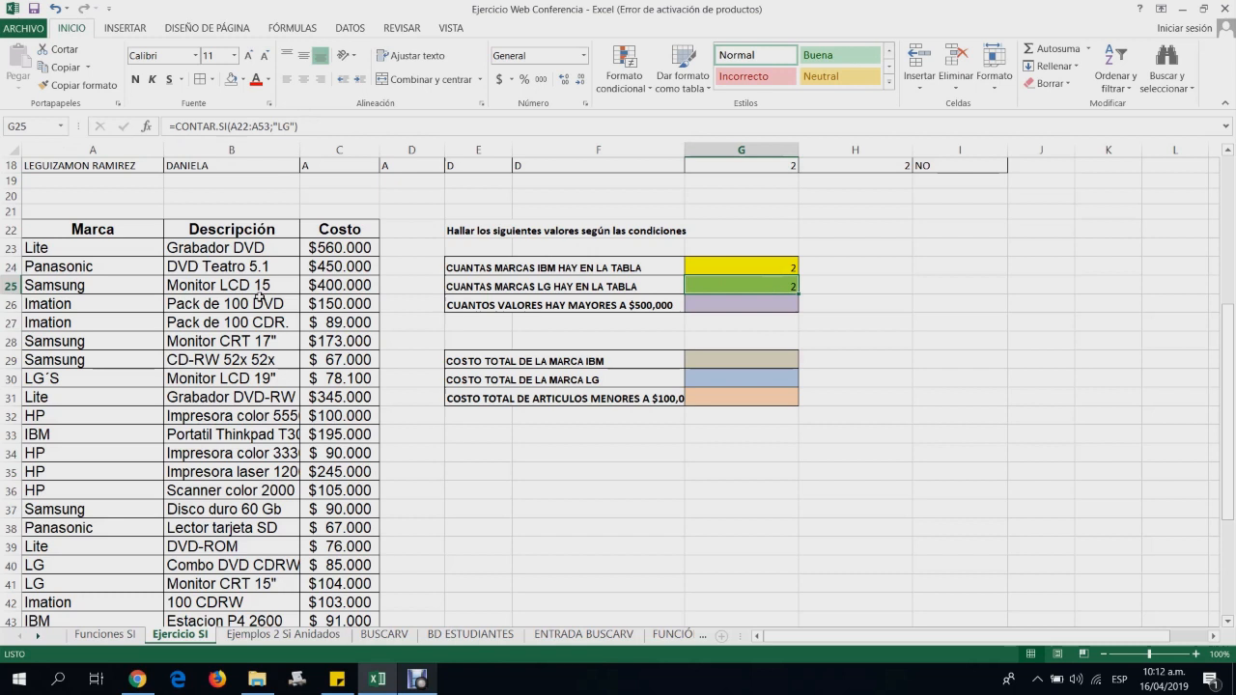
click(55, 378)
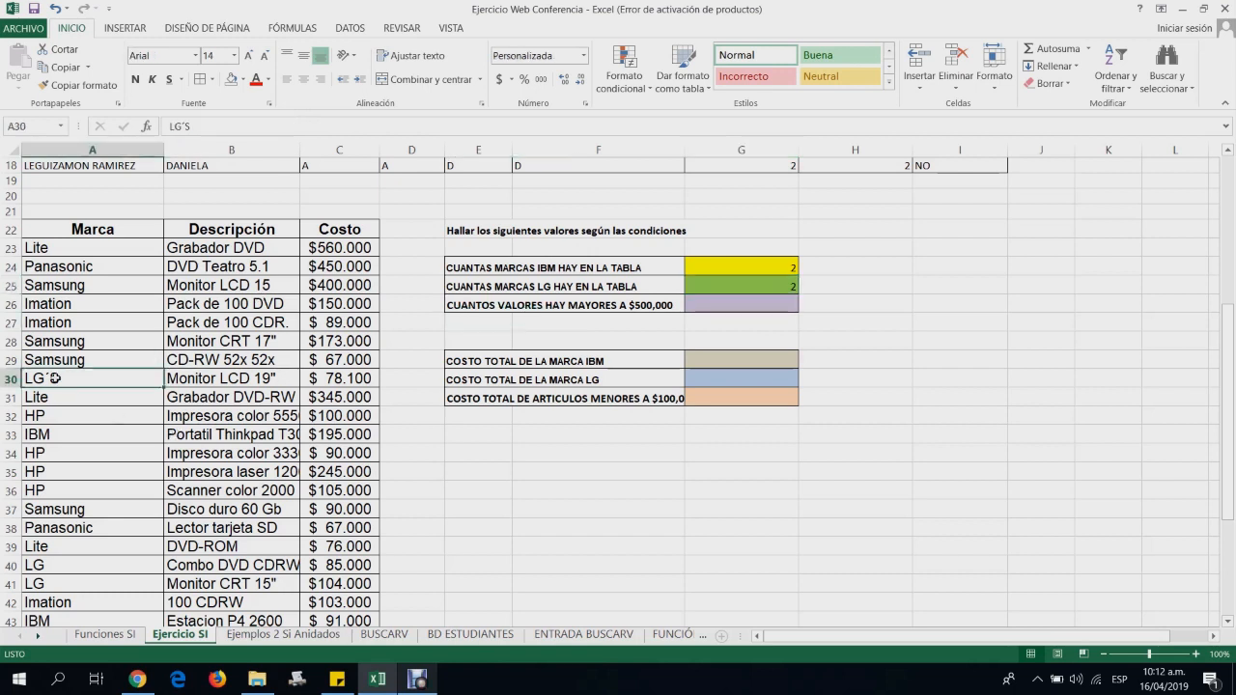
Restore the brand of the Monitor LCD 19" in A30 to LG
scroll(76, 384, down, 4)
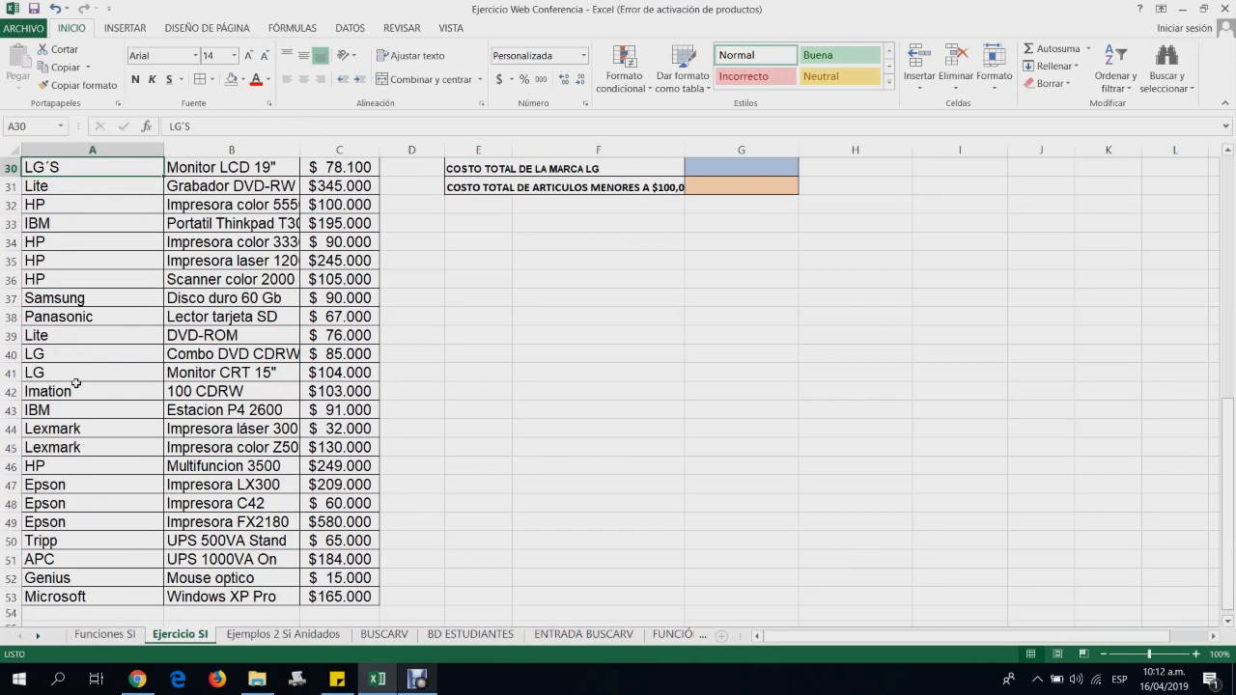
scroll(75, 383, up, 2)
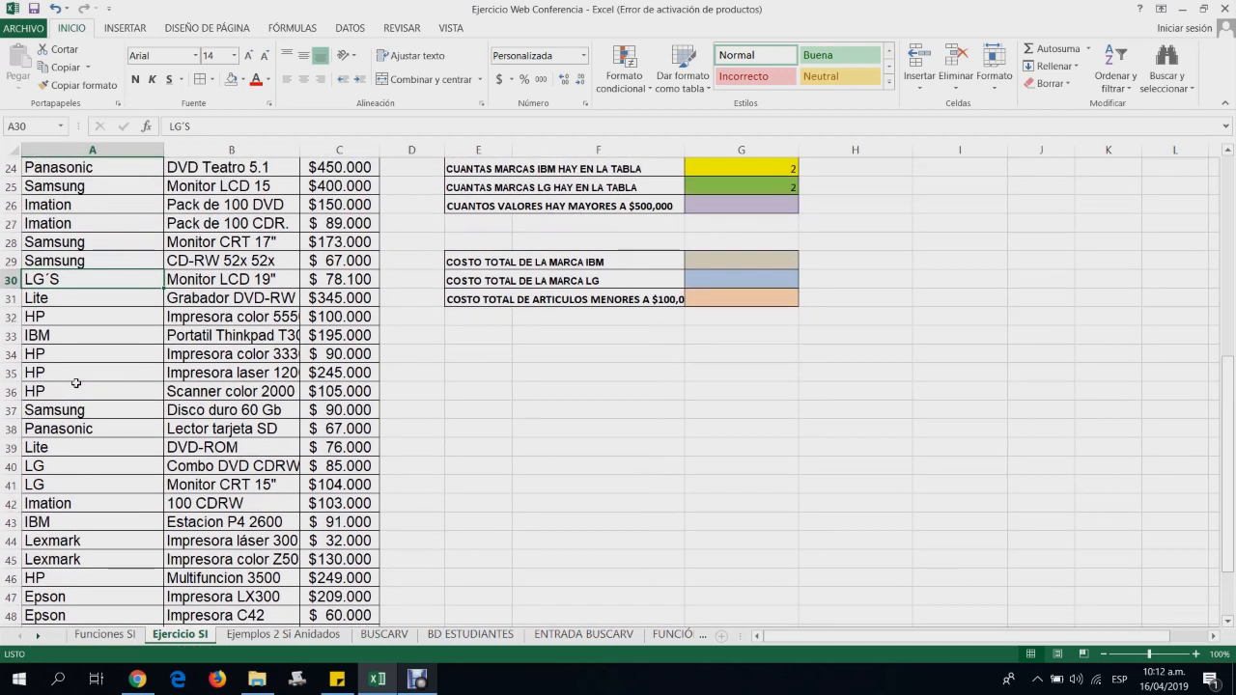
scroll(75, 383, up, 2)
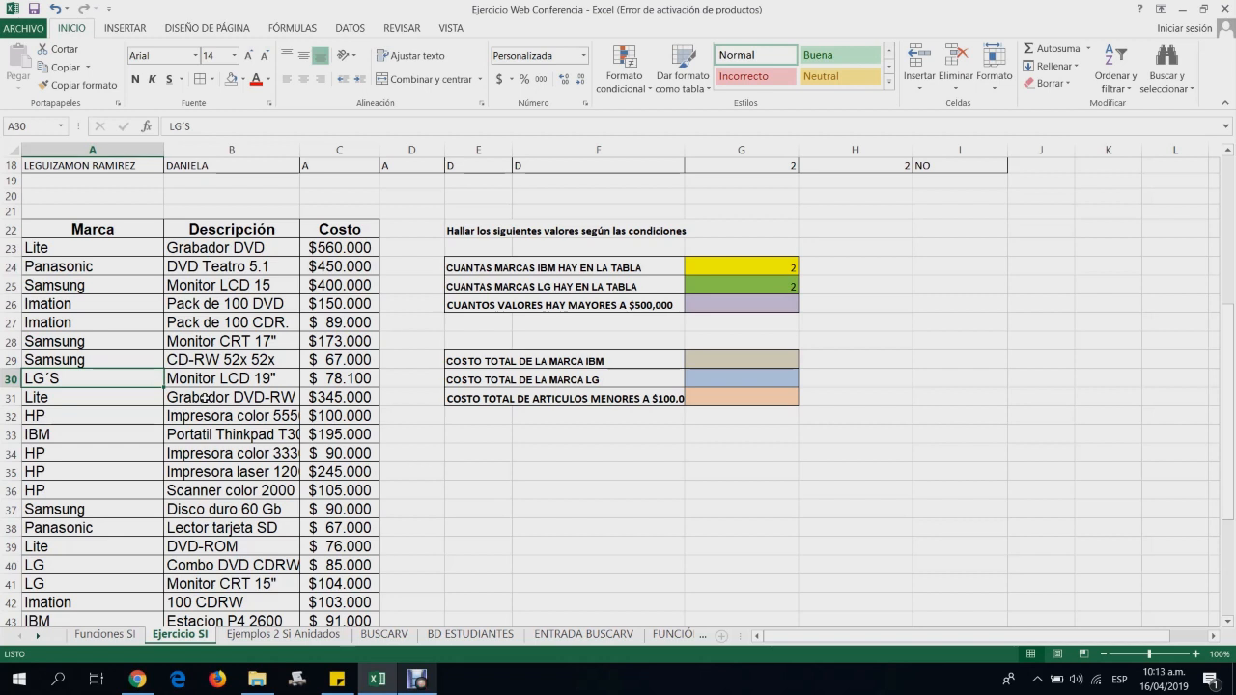
double_click(85, 377)
key(BackSpace)
key(BackSpace)
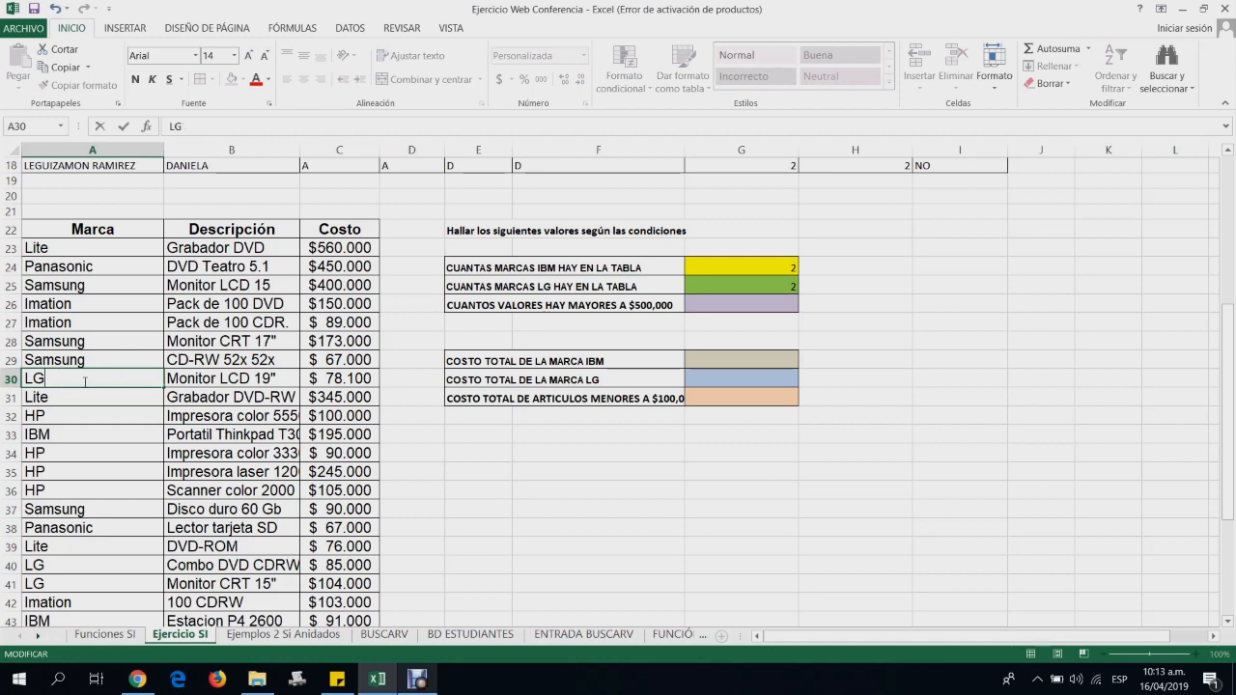
key(Return)
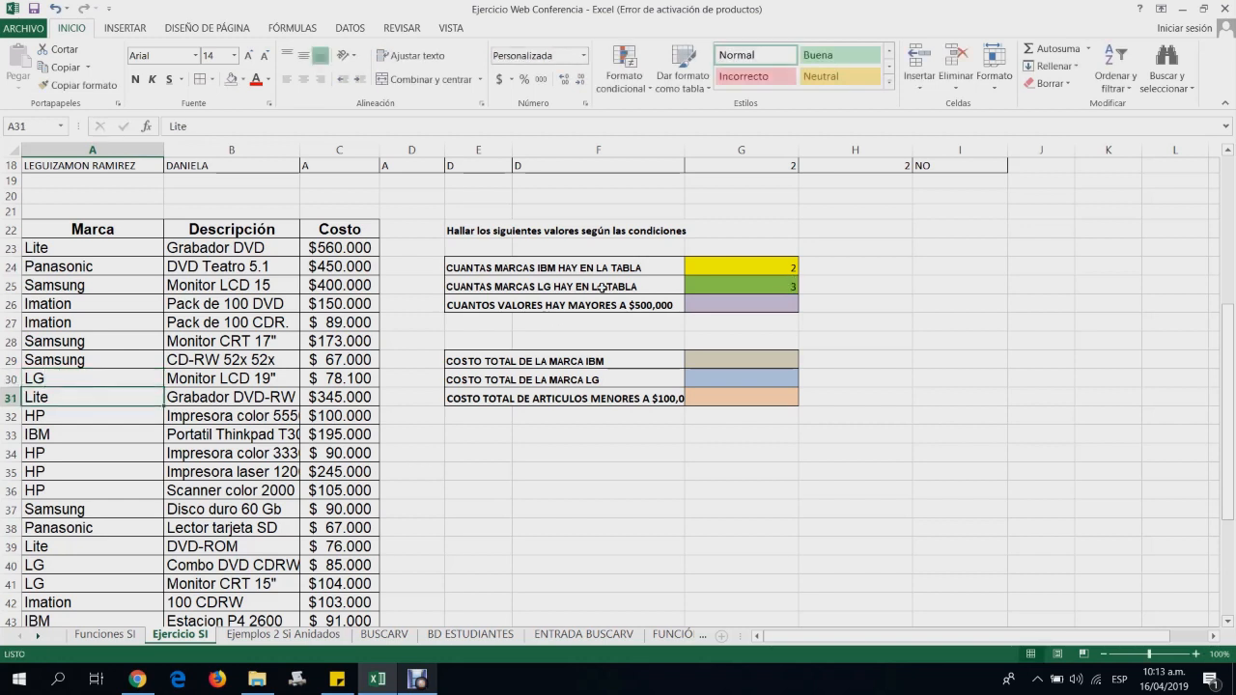
Insert a CONTAR.SI function in G26 for the values above $500,000, with the Costo range C22:C53
click(746, 303)
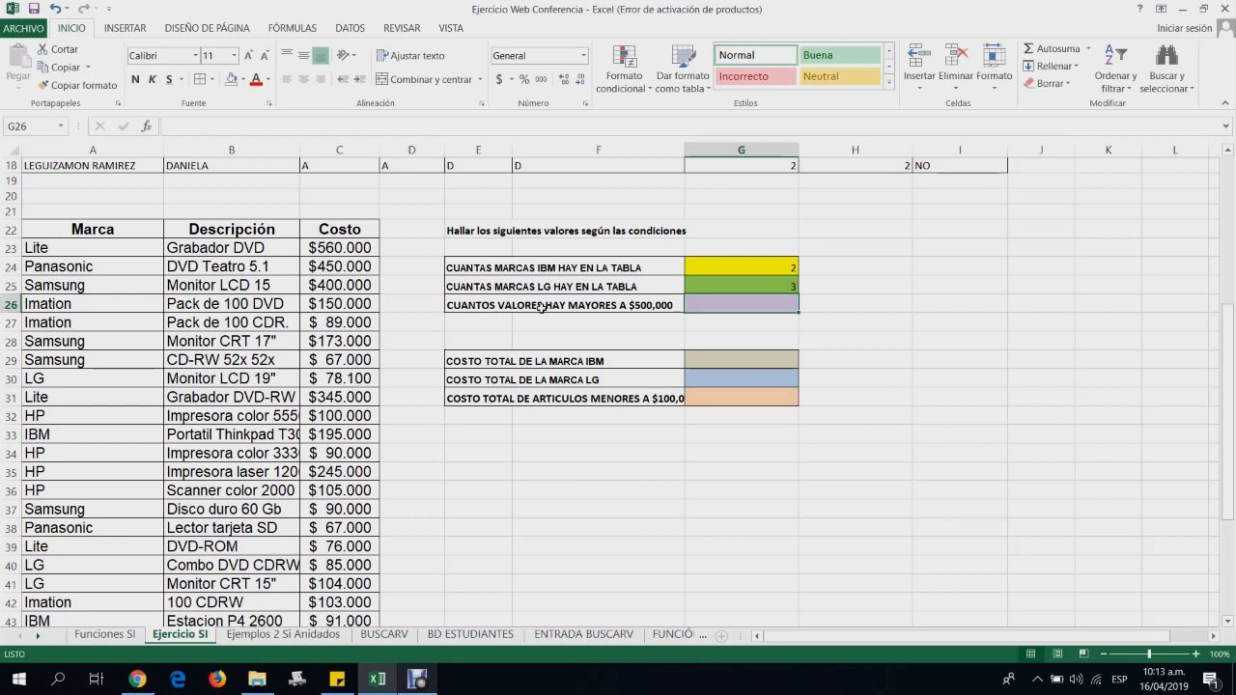
click(148, 128)
click(830, 622)
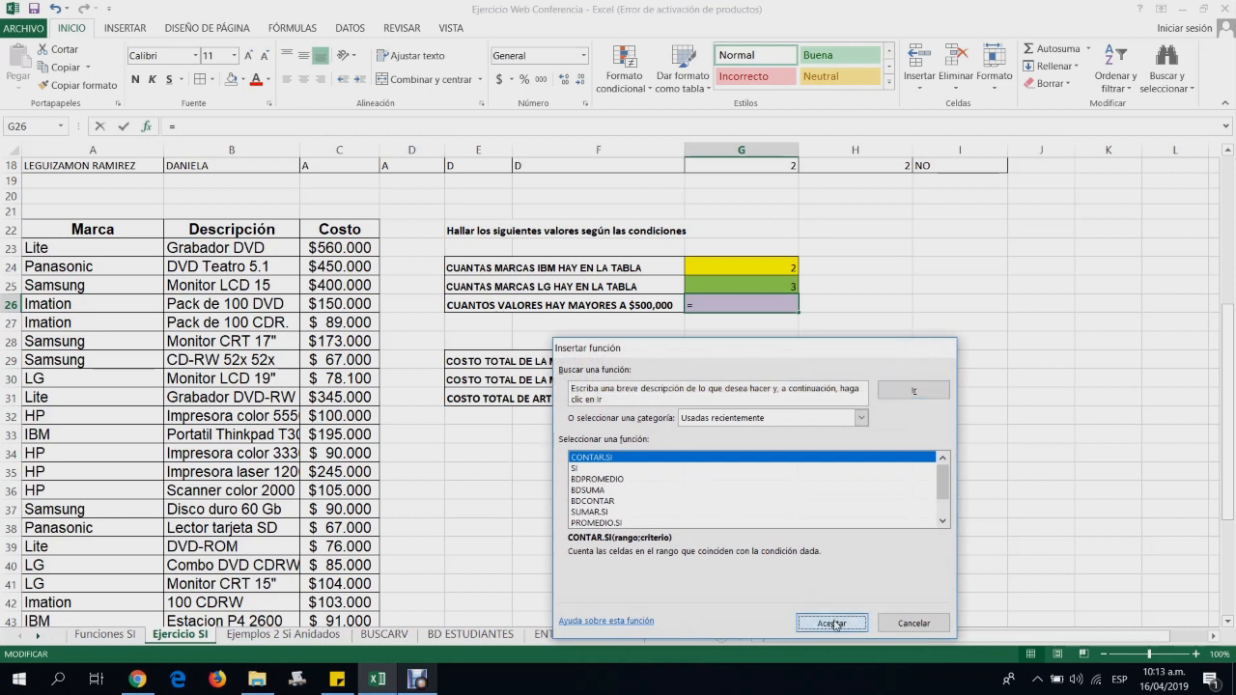
click(344, 229)
drag(344, 229, 340, 616)
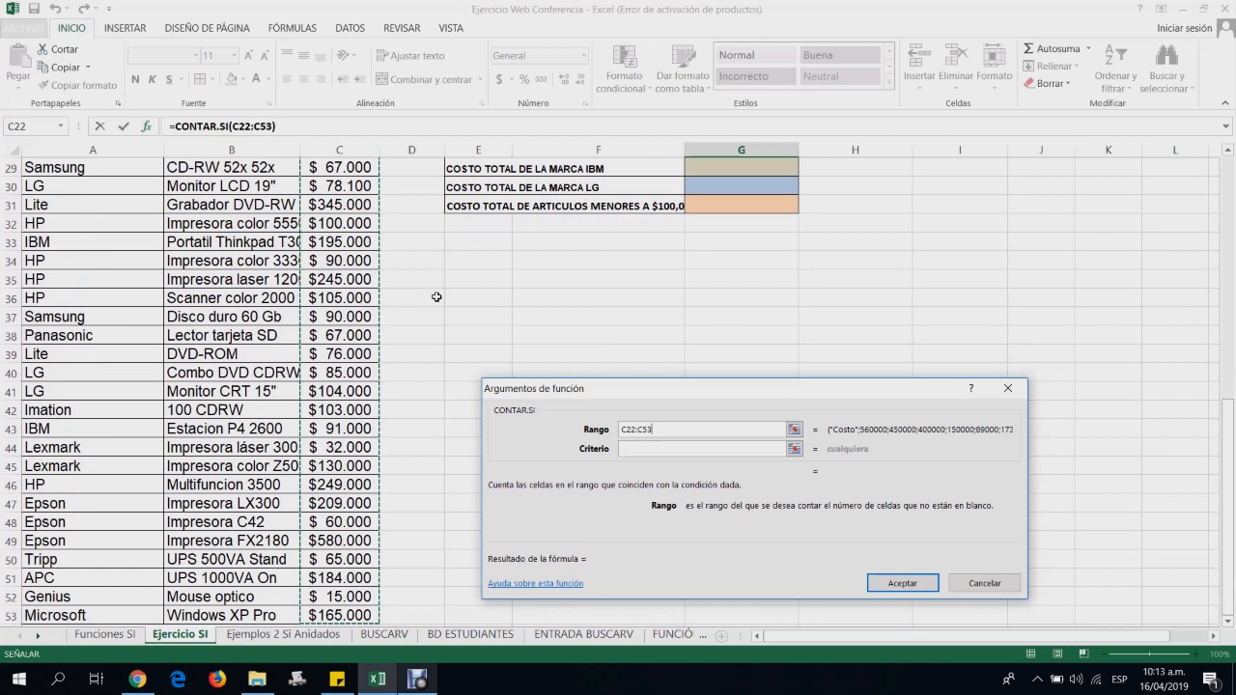
Set the CONTAR.SI criterion in G26 to >=500000 and complete the formula
scroll(436, 296, up, 4)
click(656, 453)
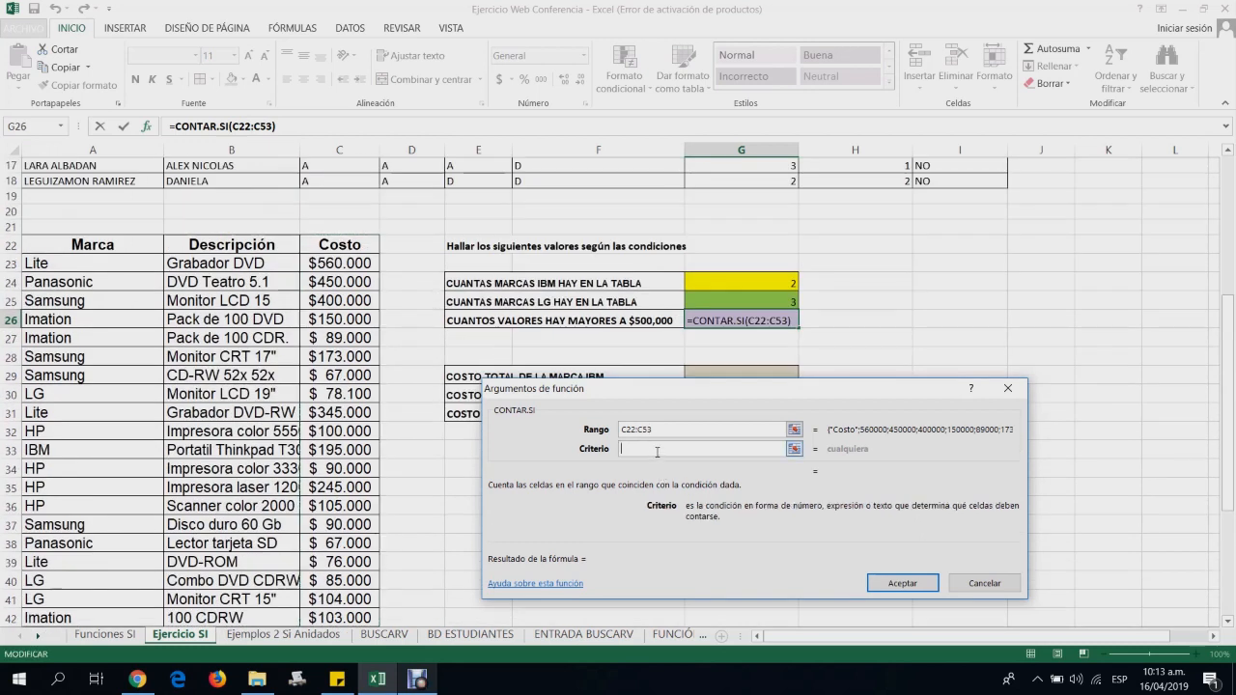
text(>)
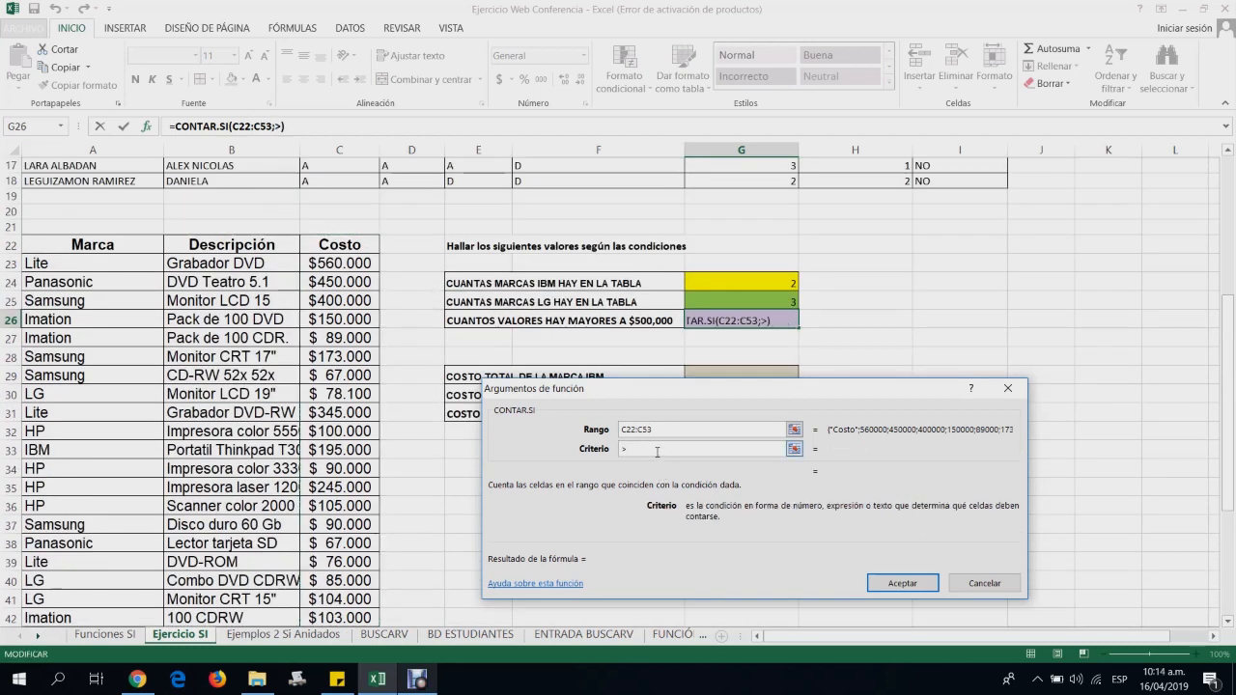
text(=500000)
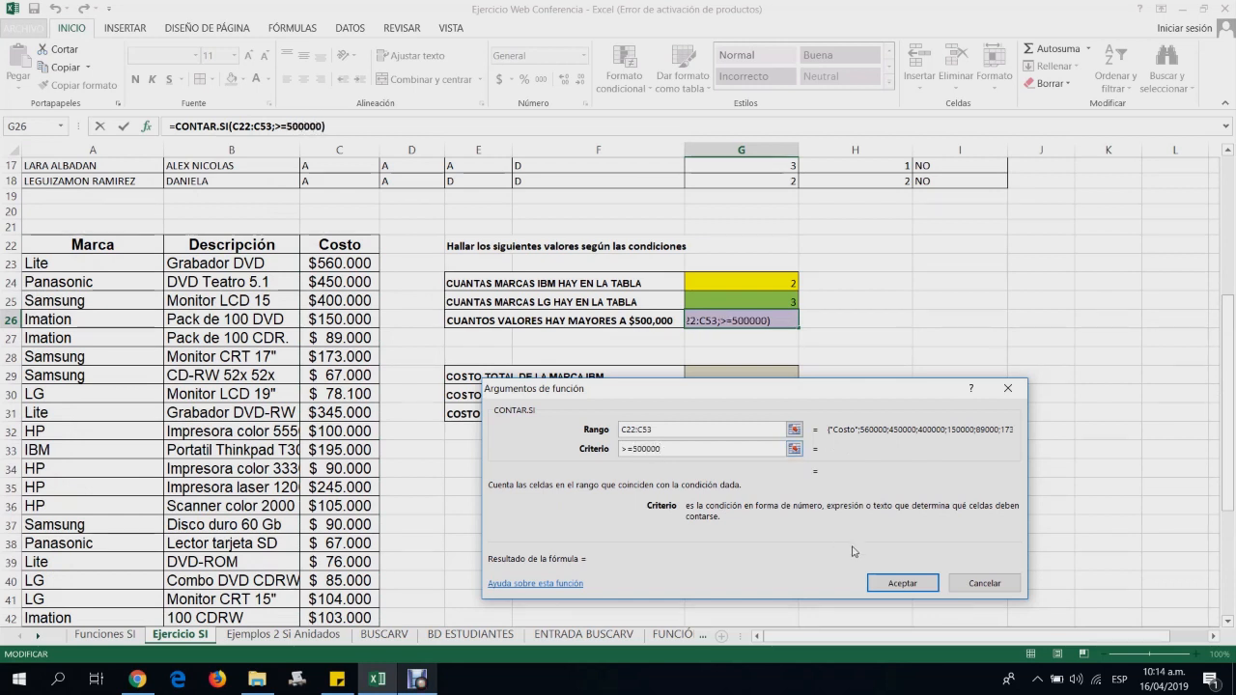
click(902, 583)
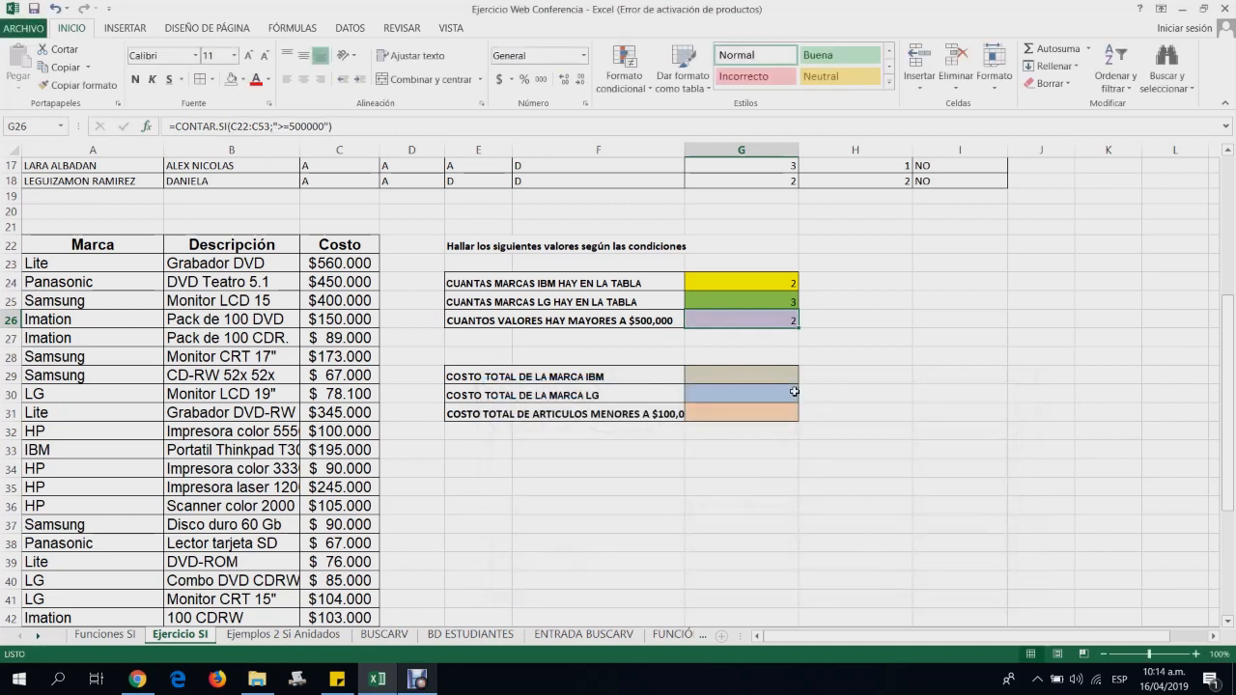
Check the costs above 500,000 in the Costo column against the count and review the formula in G26
click(357, 263)
scroll(361, 290, down, 3)
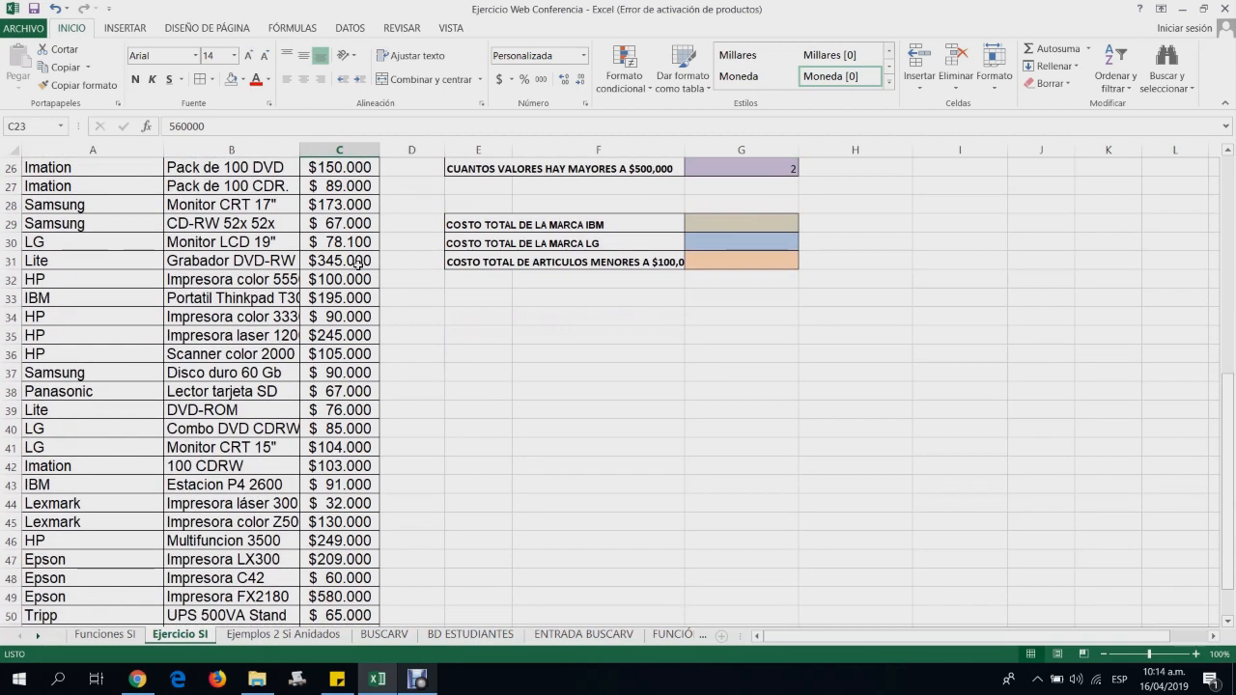
scroll(361, 187, up, 2)
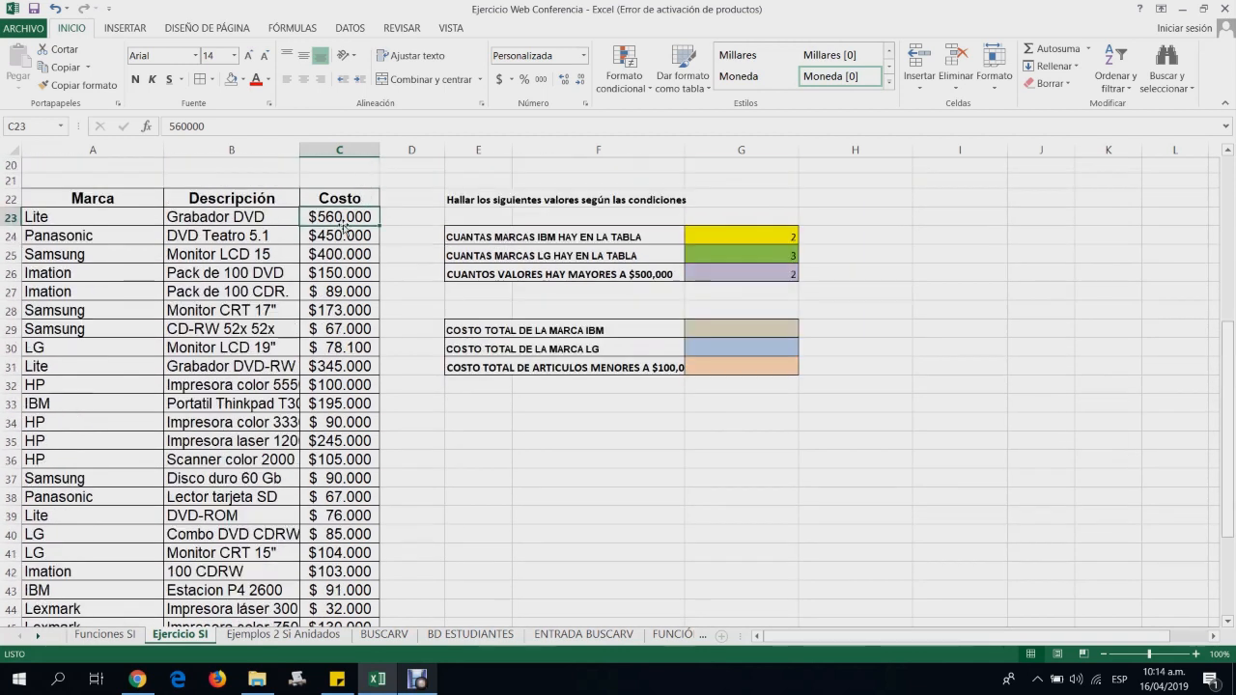
scroll(346, 228, down, 3)
scroll(342, 449, down, 2)
click(345, 431)
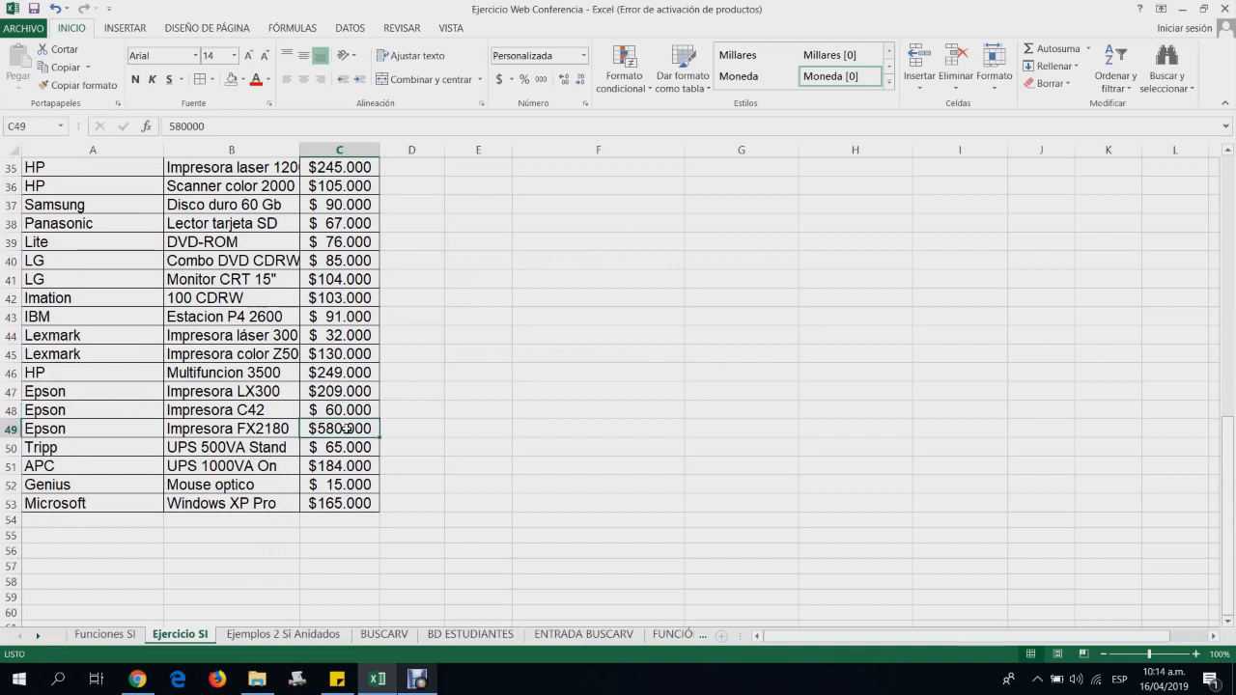
scroll(345, 428, up, 6)
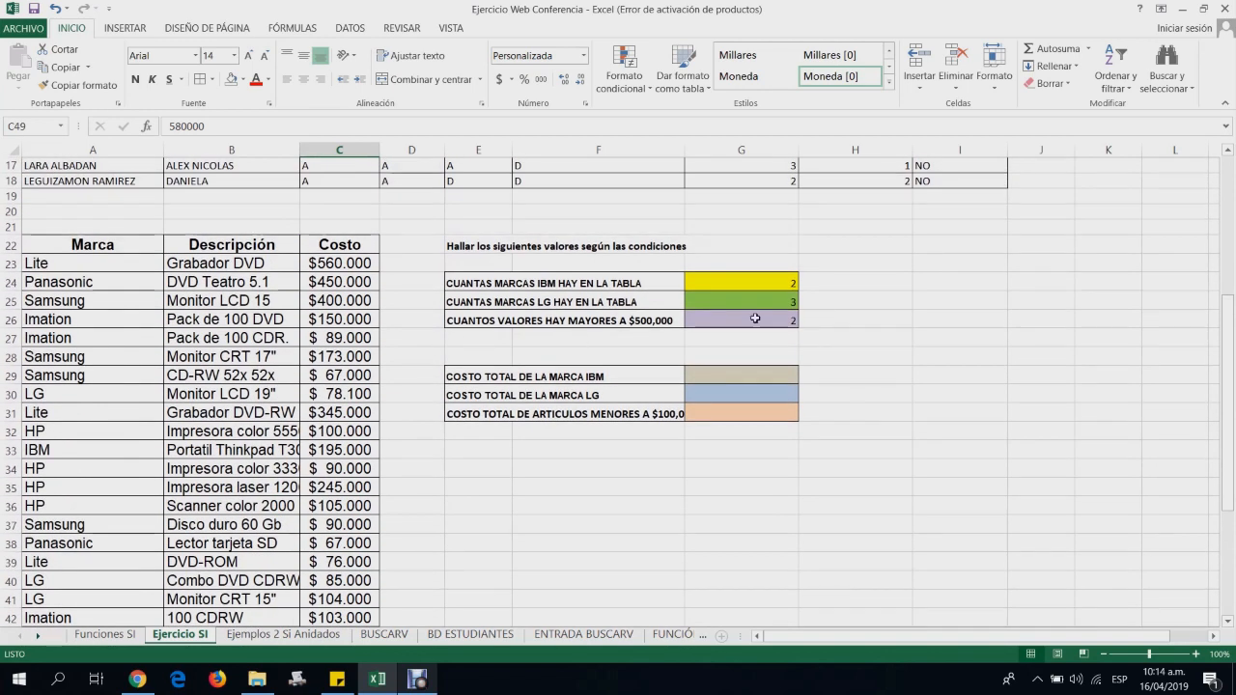
click(755, 319)
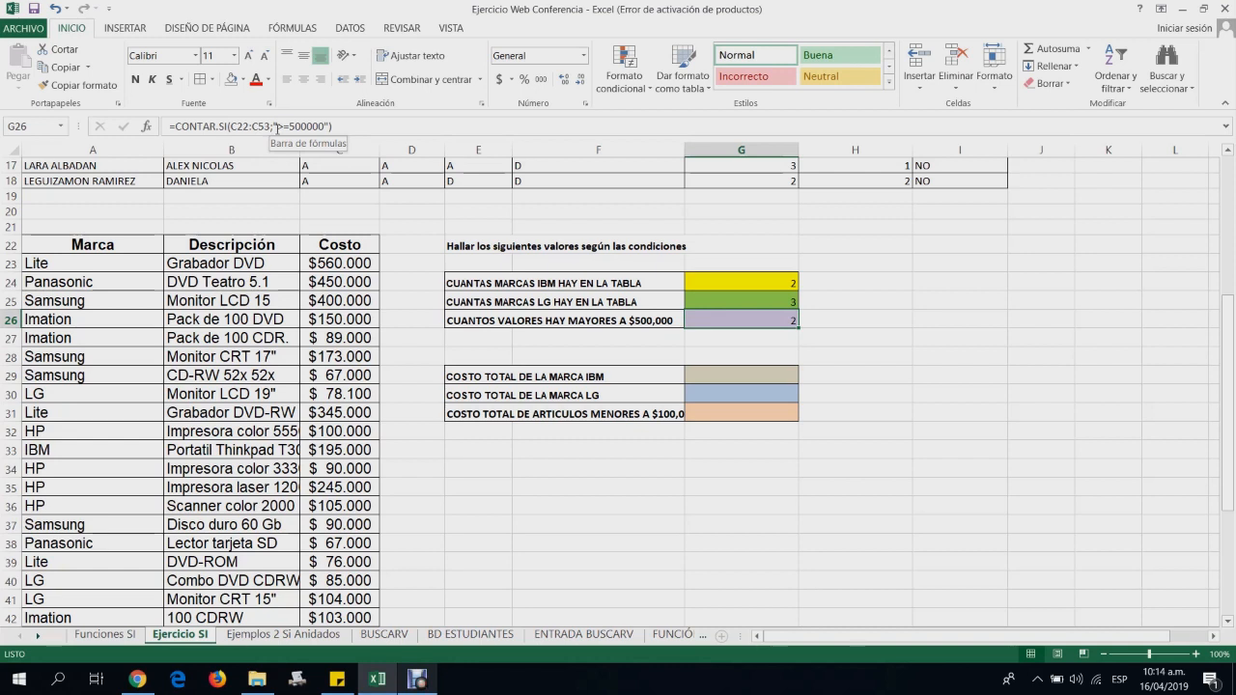
Search for the SUMAR.SI function and insert it in G29 for the total cost of the IBM brand
click(713, 375)
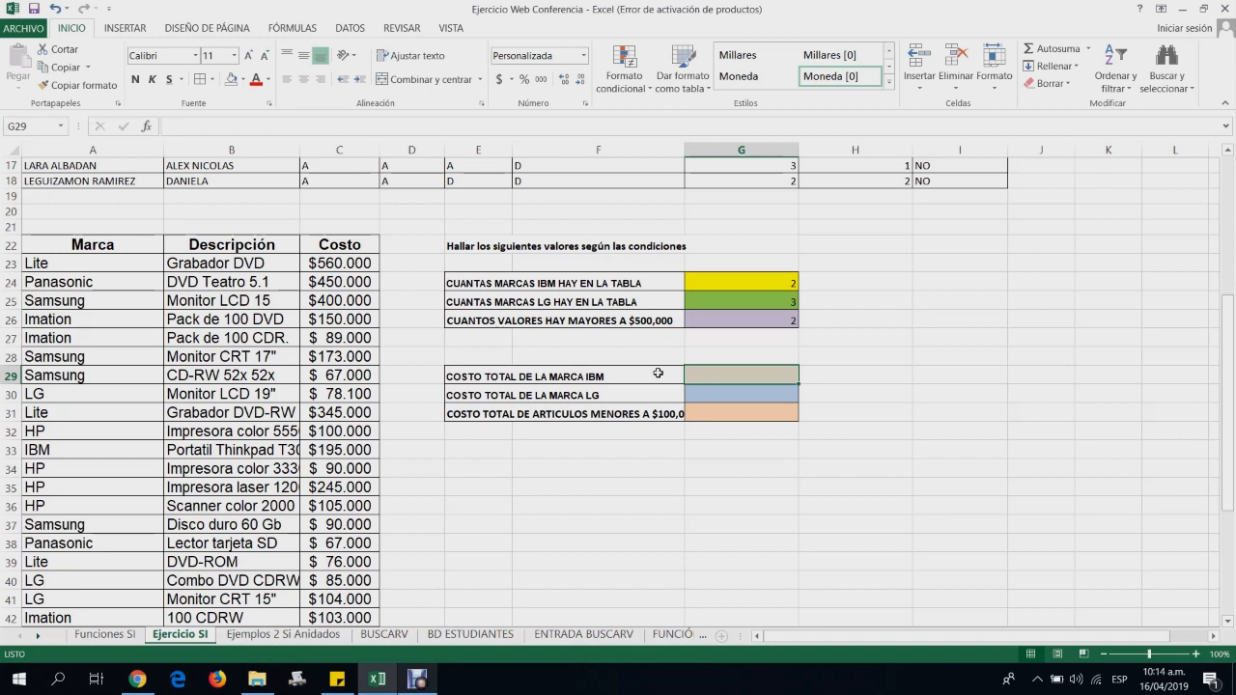
click(147, 127)
drag(761, 361, 749, 386)
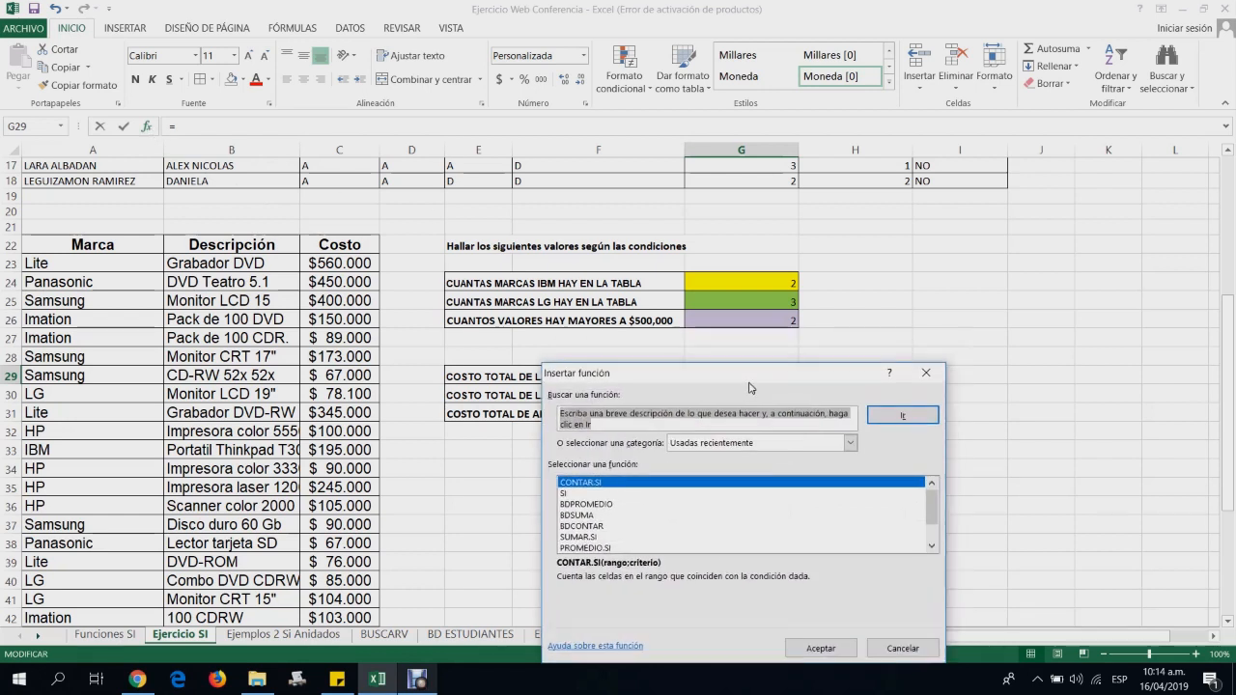
text(SU)
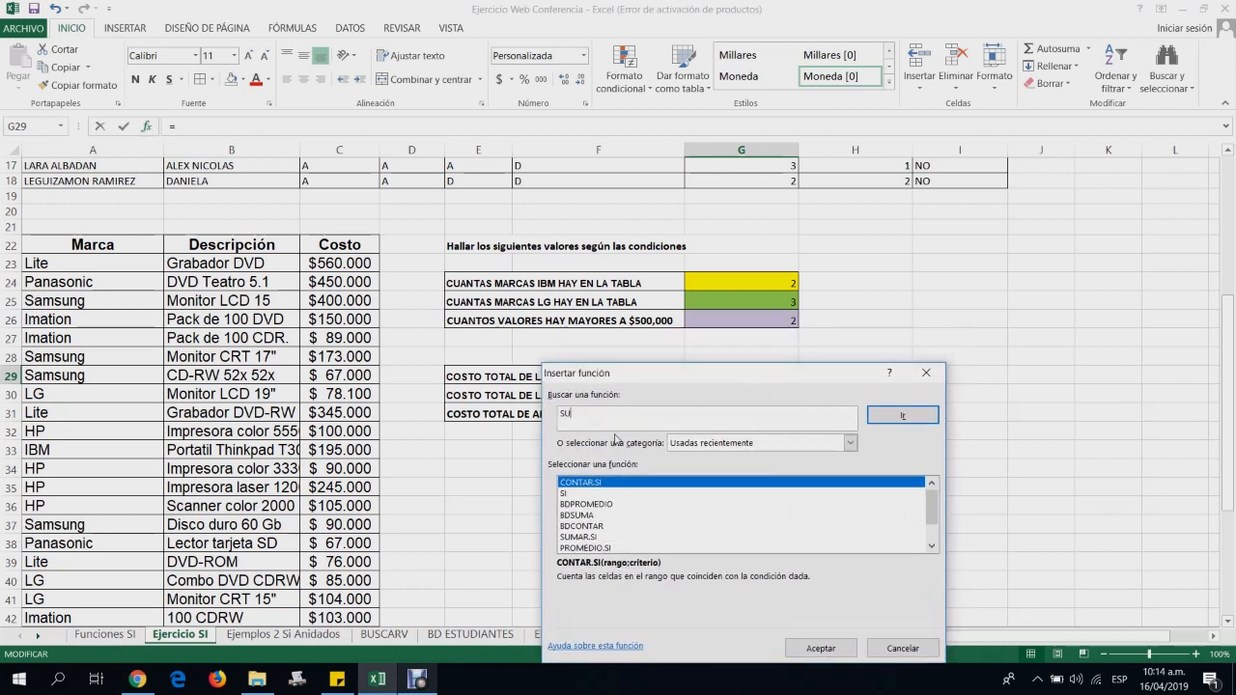
text(MAR.SI)
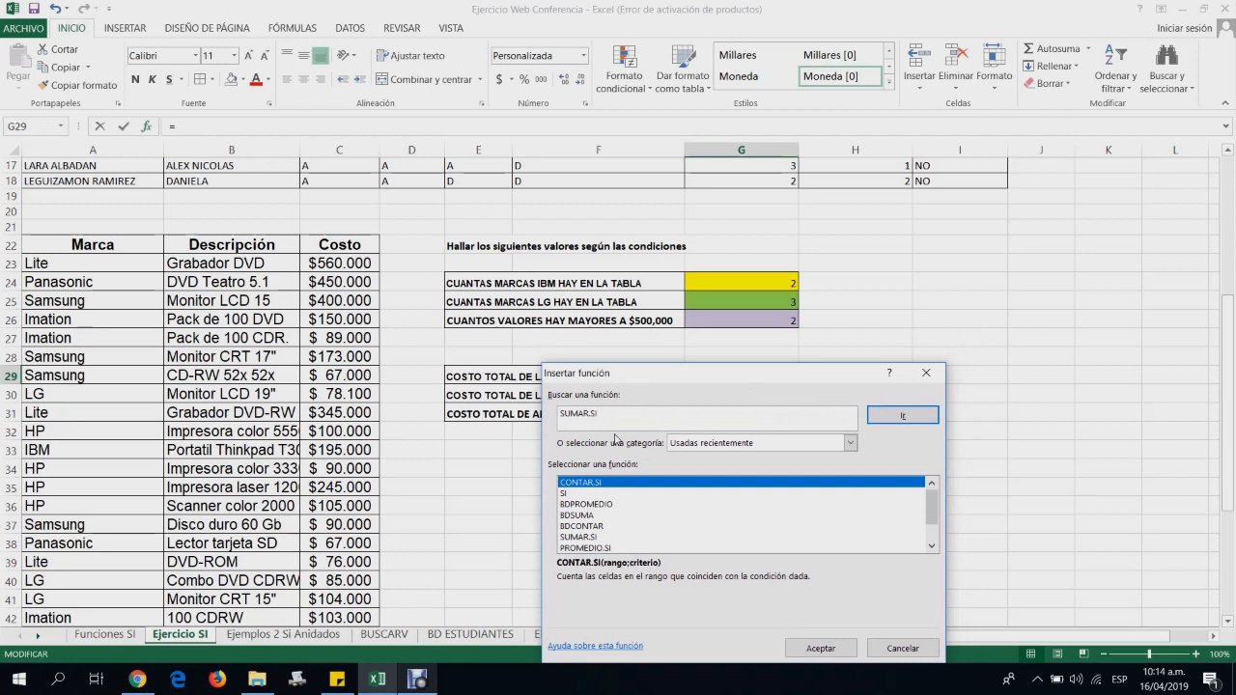
click(898, 417)
click(821, 649)
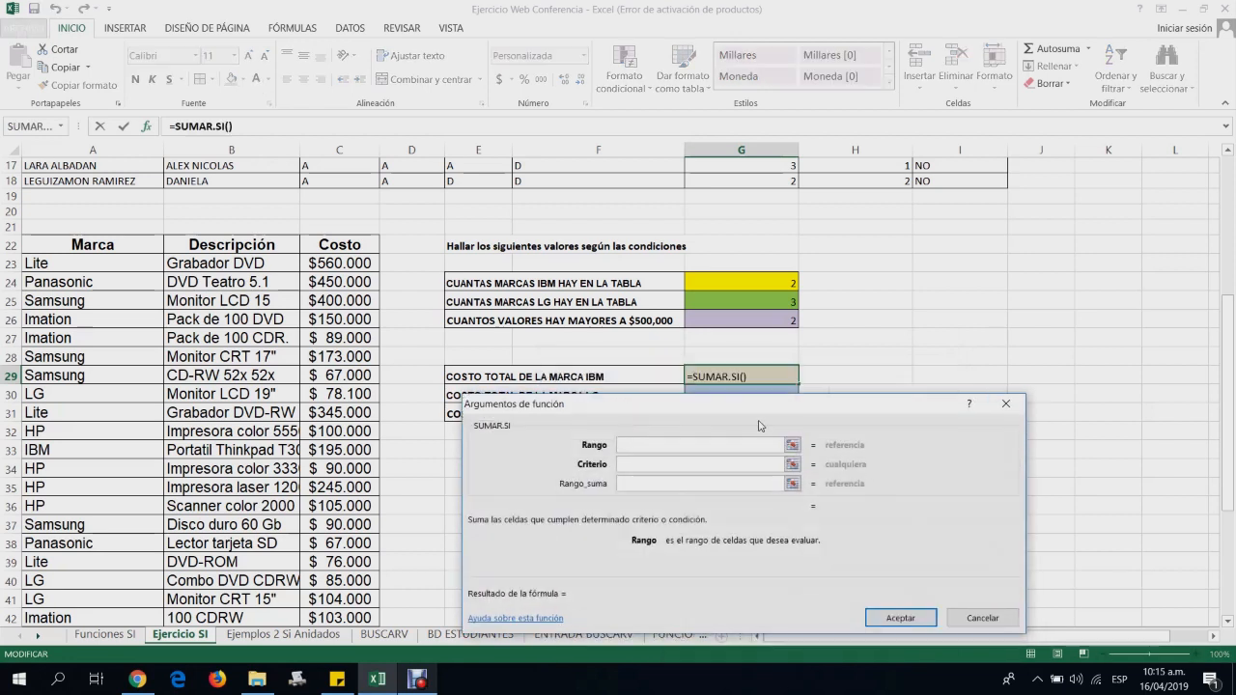
Set the SUMAR.SI range to the Marca column A22:A53 and its criterion to "IBM"
drag(1075, 513, 747, 457)
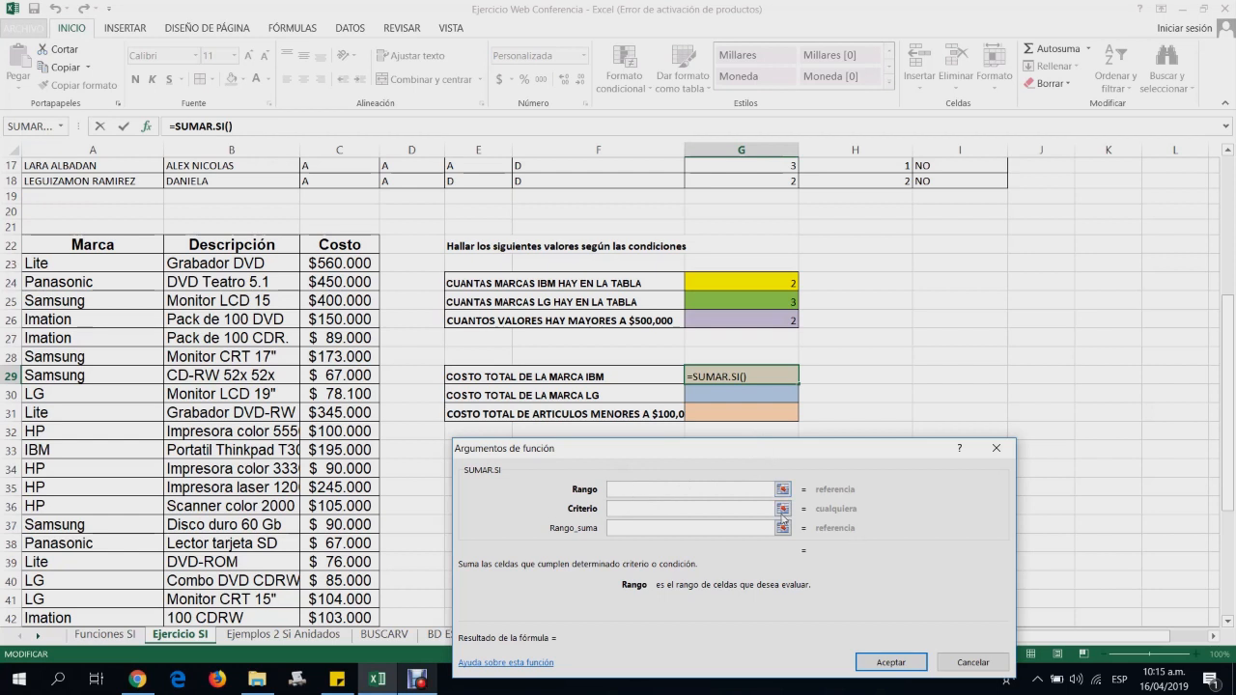
click(81, 245)
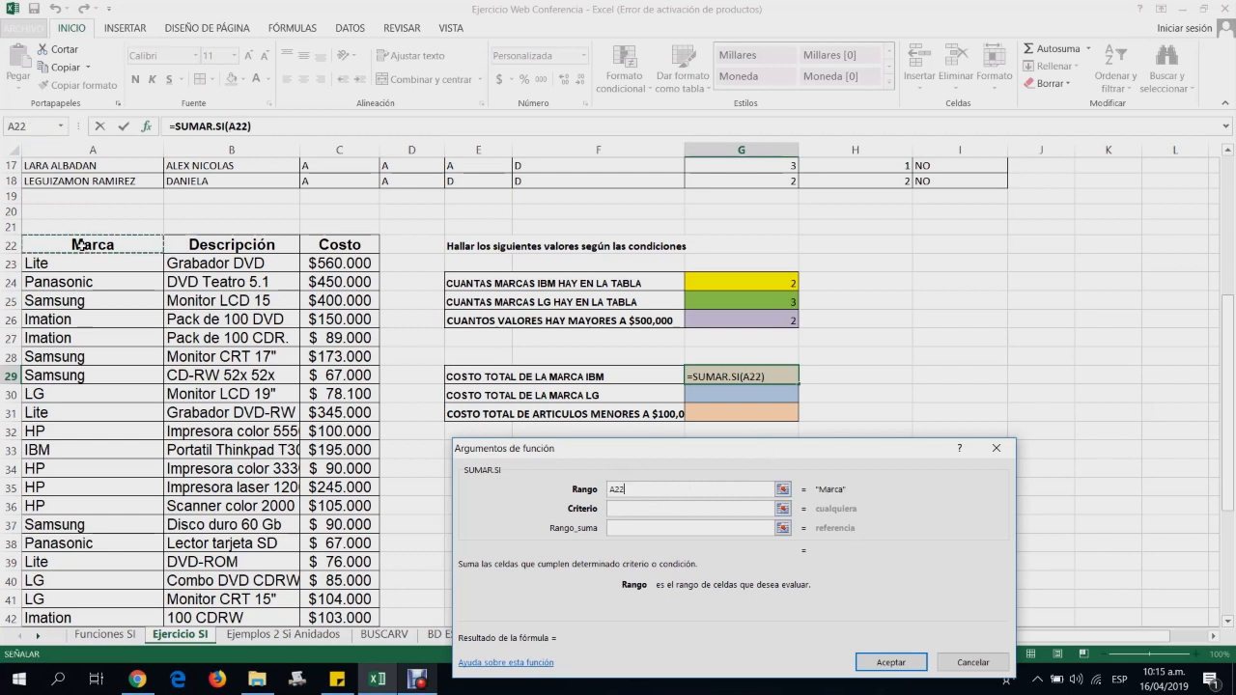
key(ctrl+shift+Down)
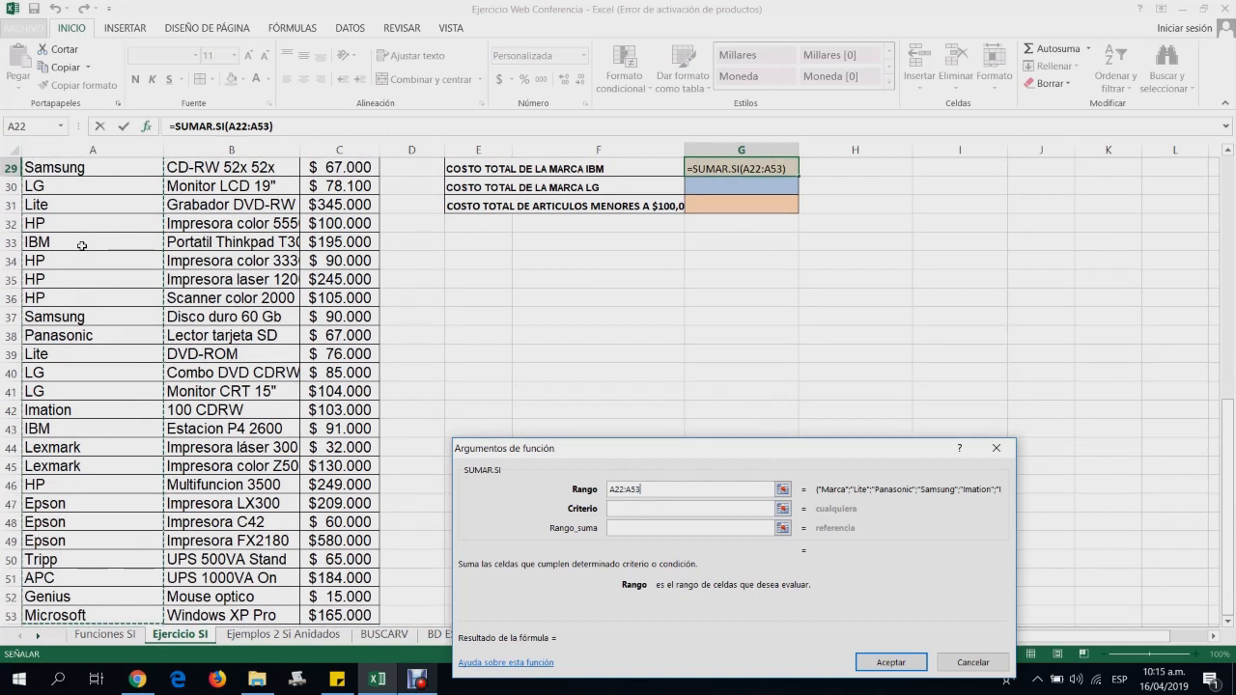
scroll(166, 249, up, 2)
scroll(166, 249, up, 2)
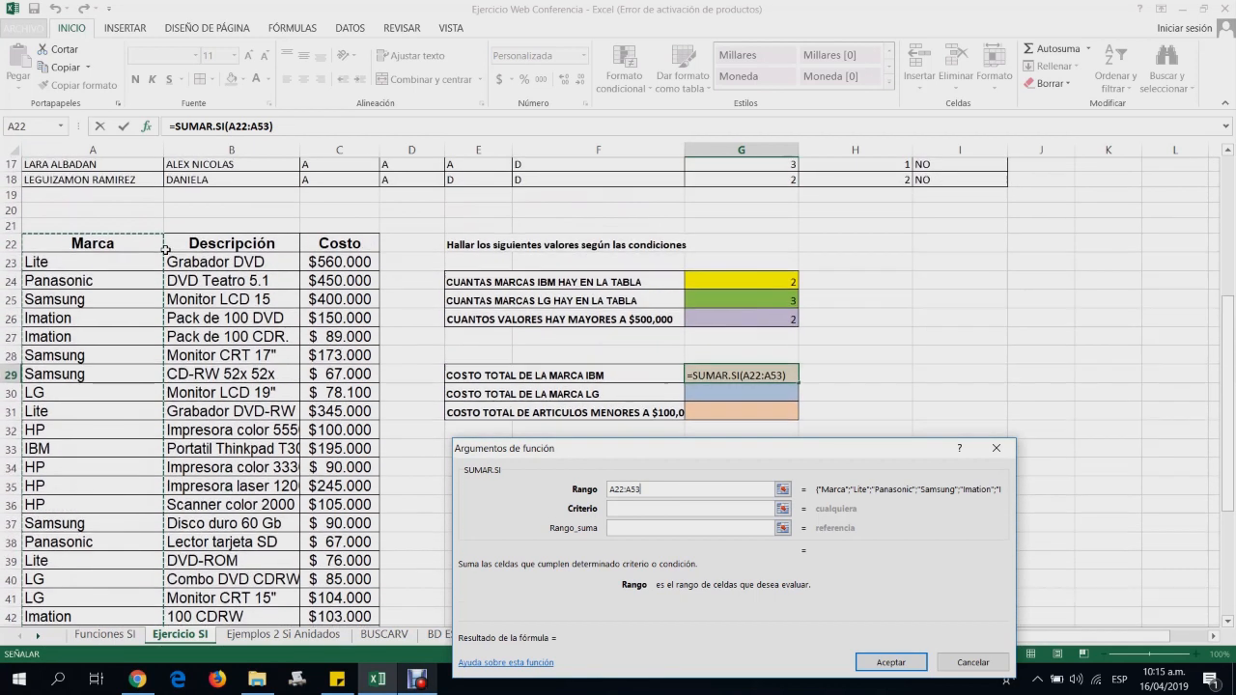
click(614, 510)
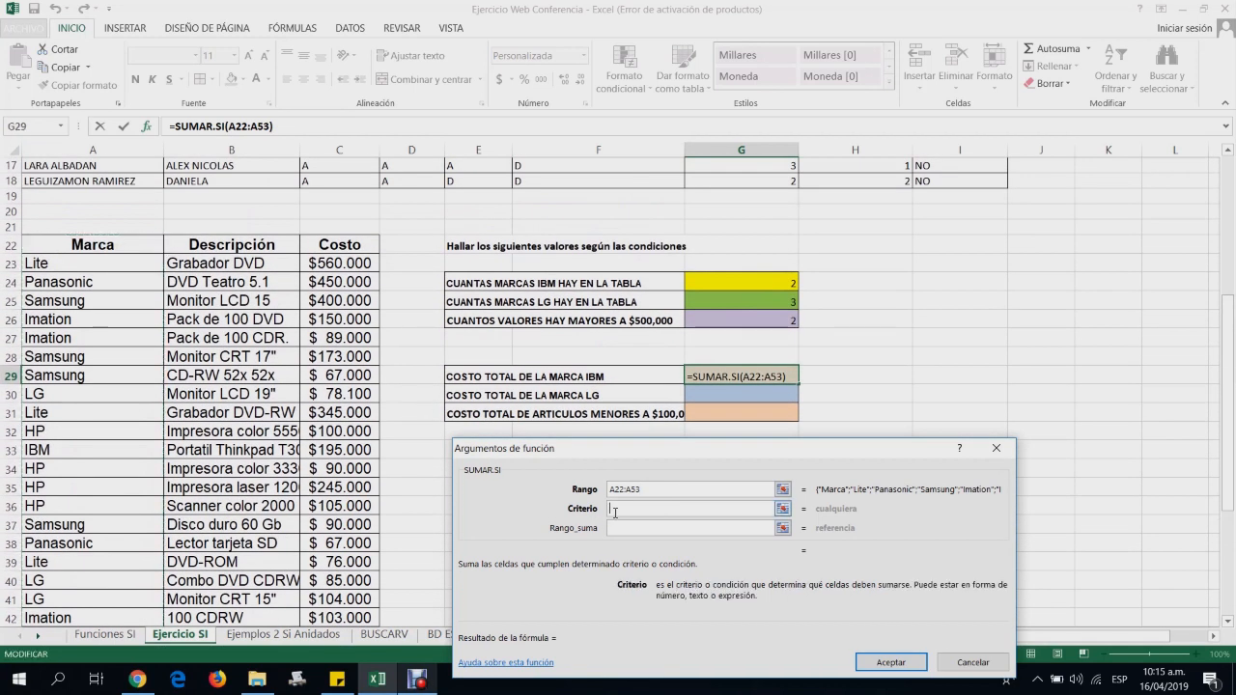
text("")
text(IBM)
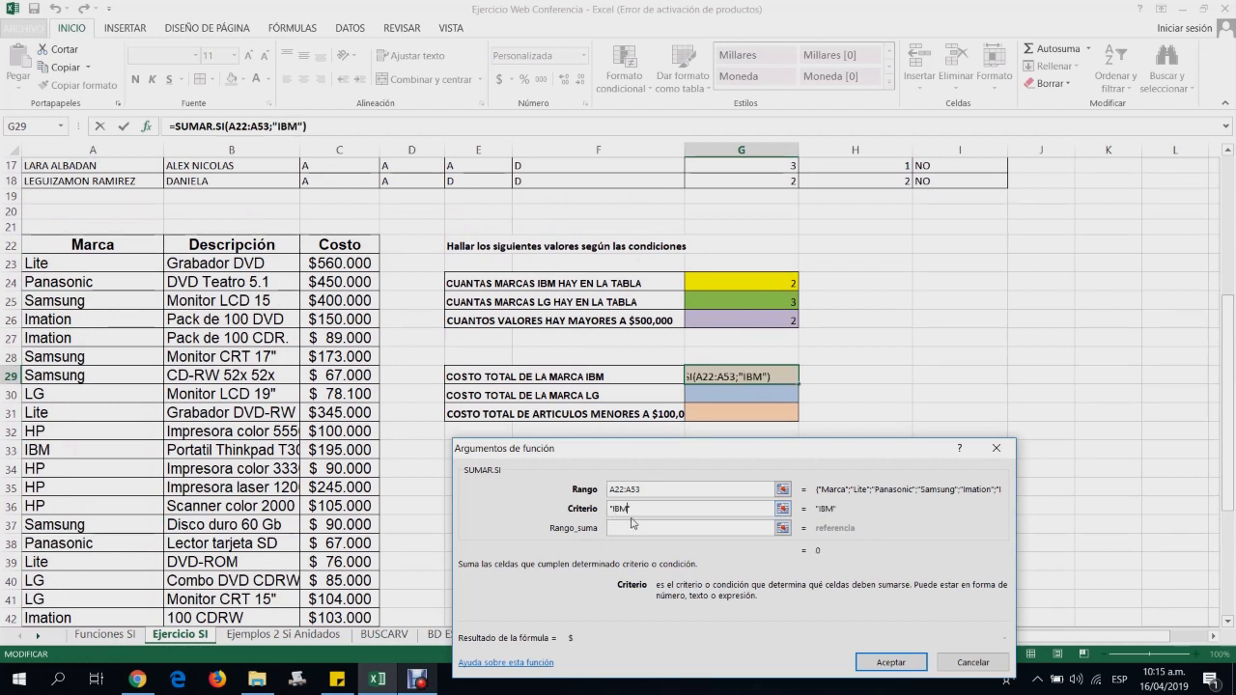
Set the sum range to the Costo column C22:C53 and complete the SUMAR.SI formula in G29
click(635, 526)
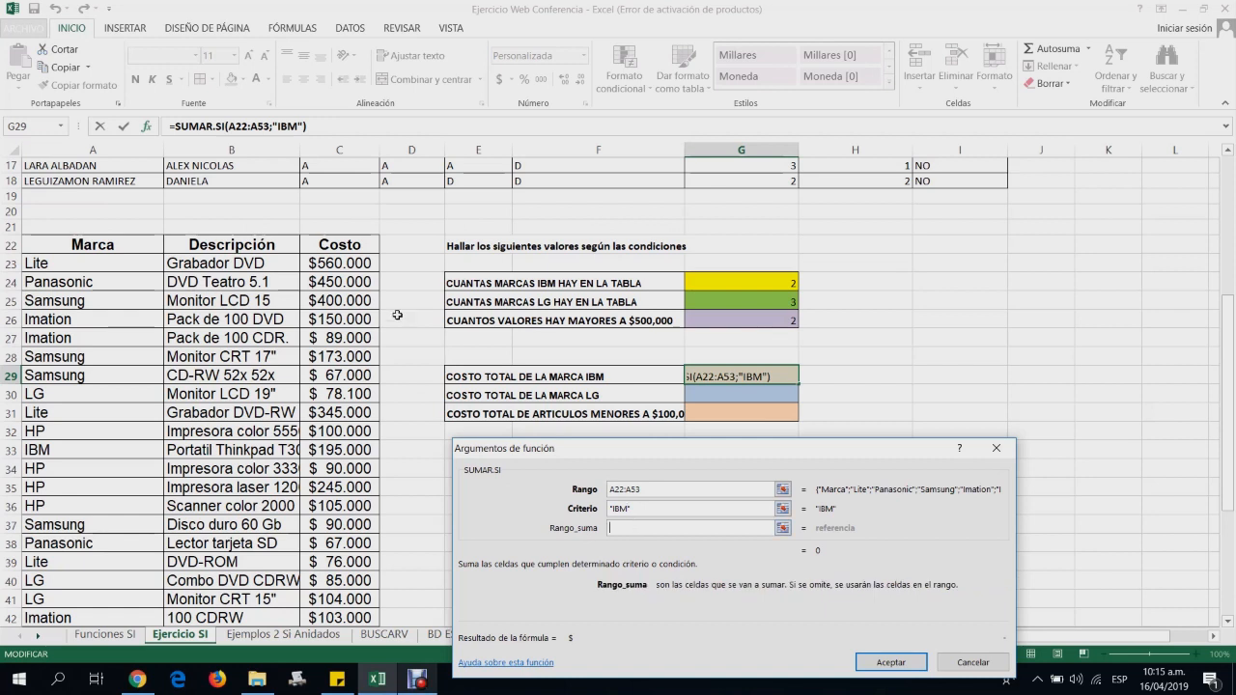
click(340, 245)
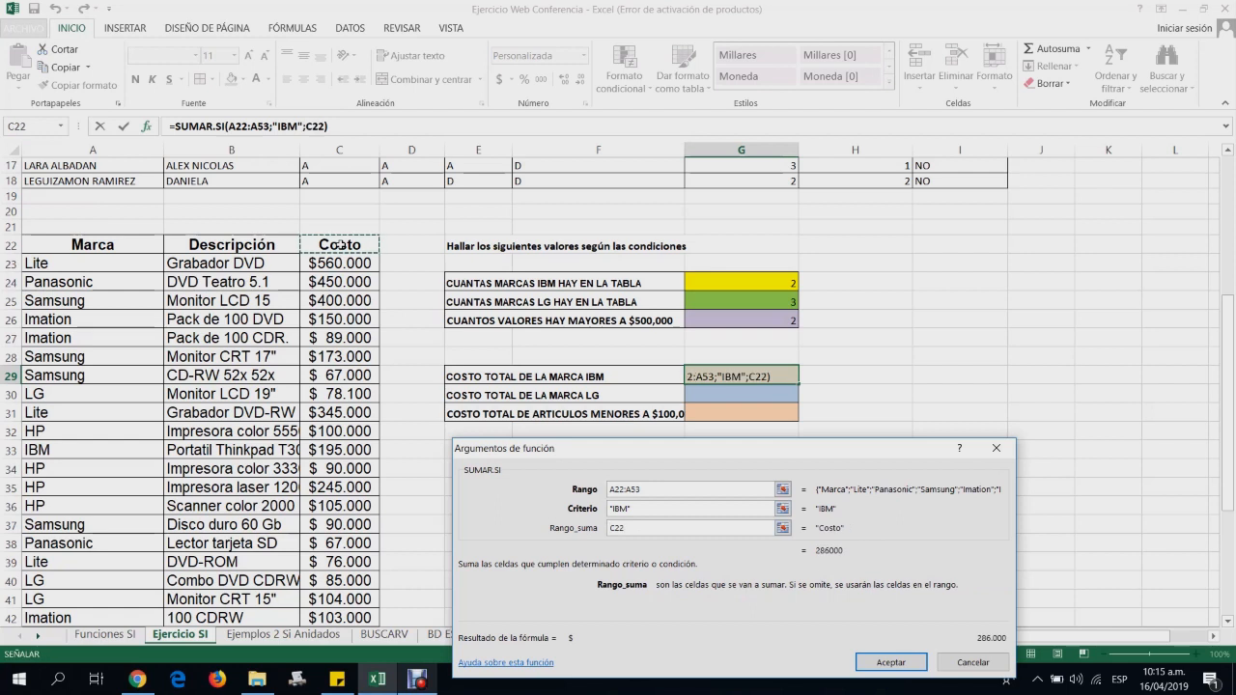
text(:C53)
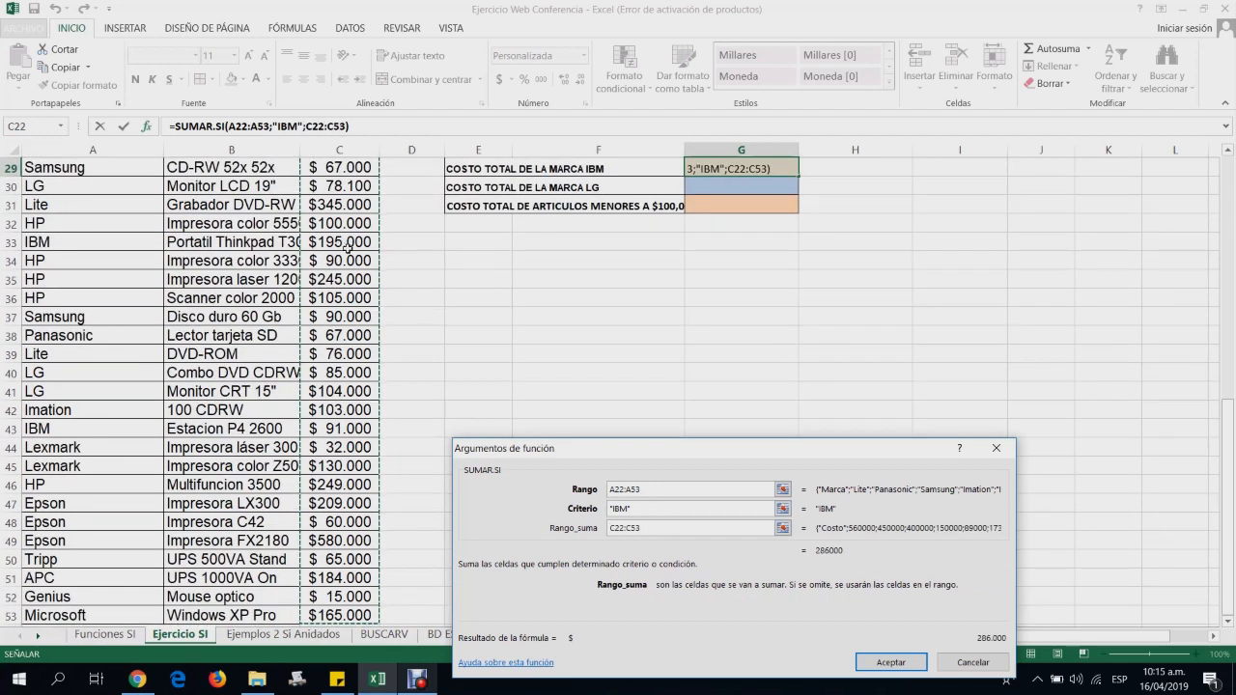
click(882, 663)
scroll(722, 357, up, 4)
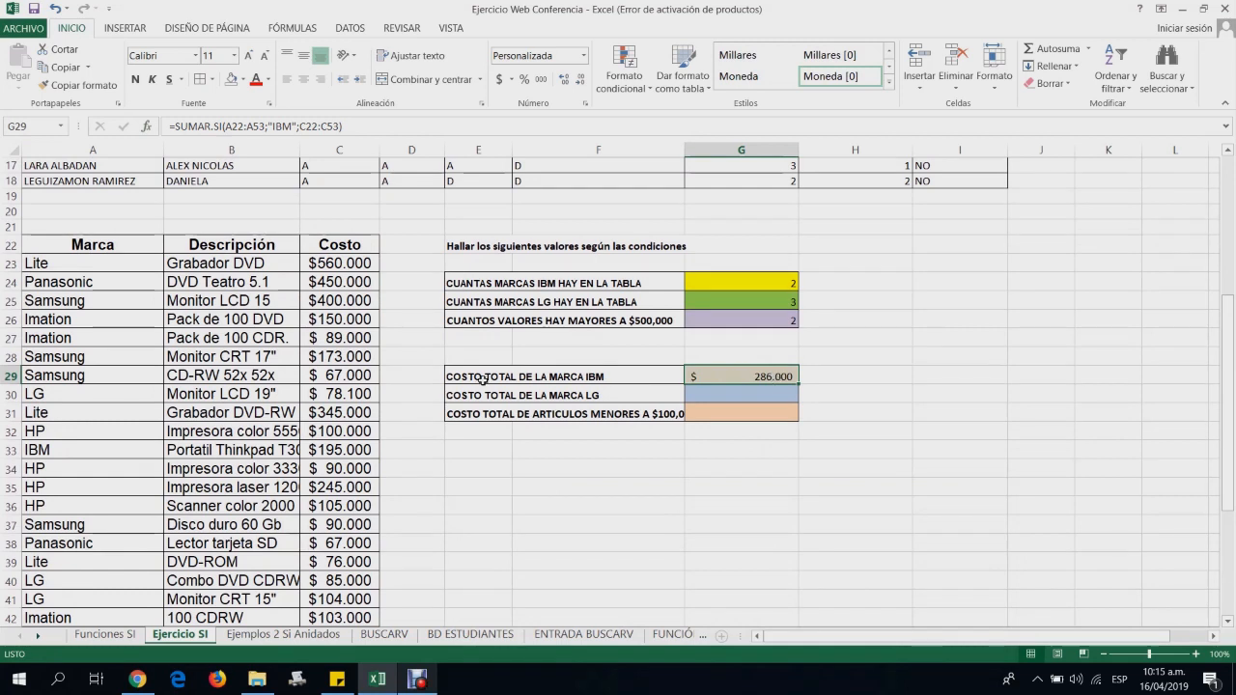
Select both IBM costs, C33 and C43, together to check their sum against the total in G29
click(357, 451)
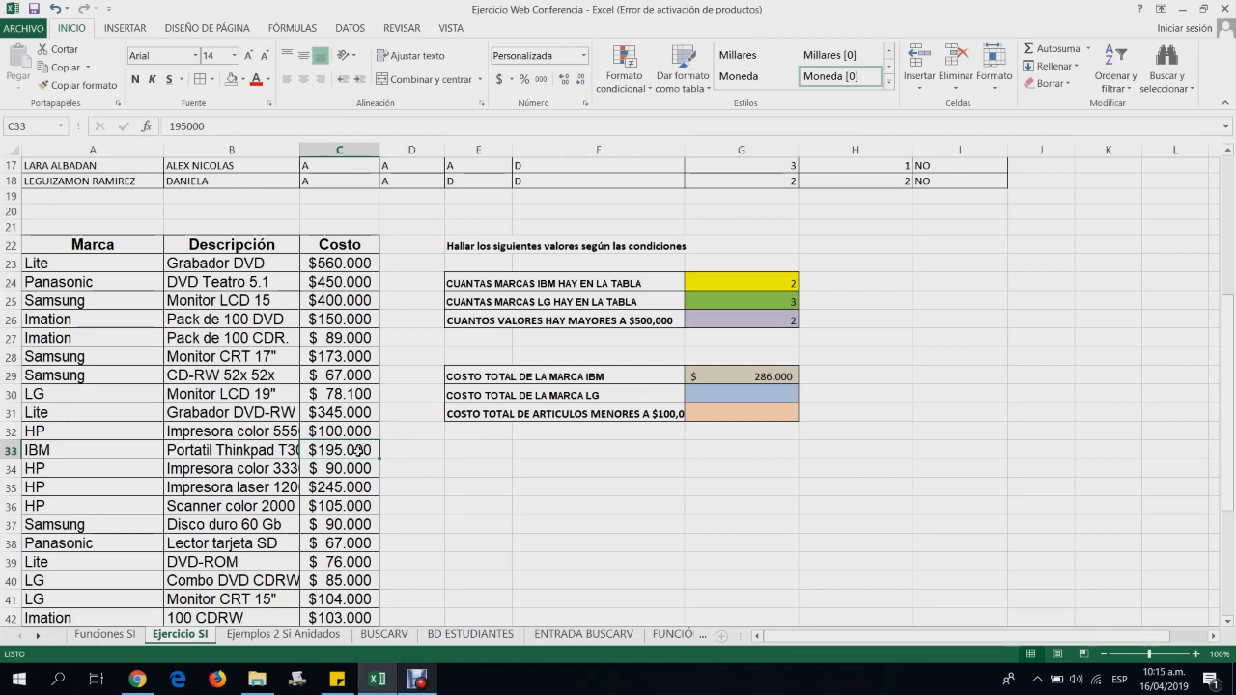
scroll(358, 451, down, 4)
scroll(357, 449, down, 2)
scroll(353, 435, up, 2)
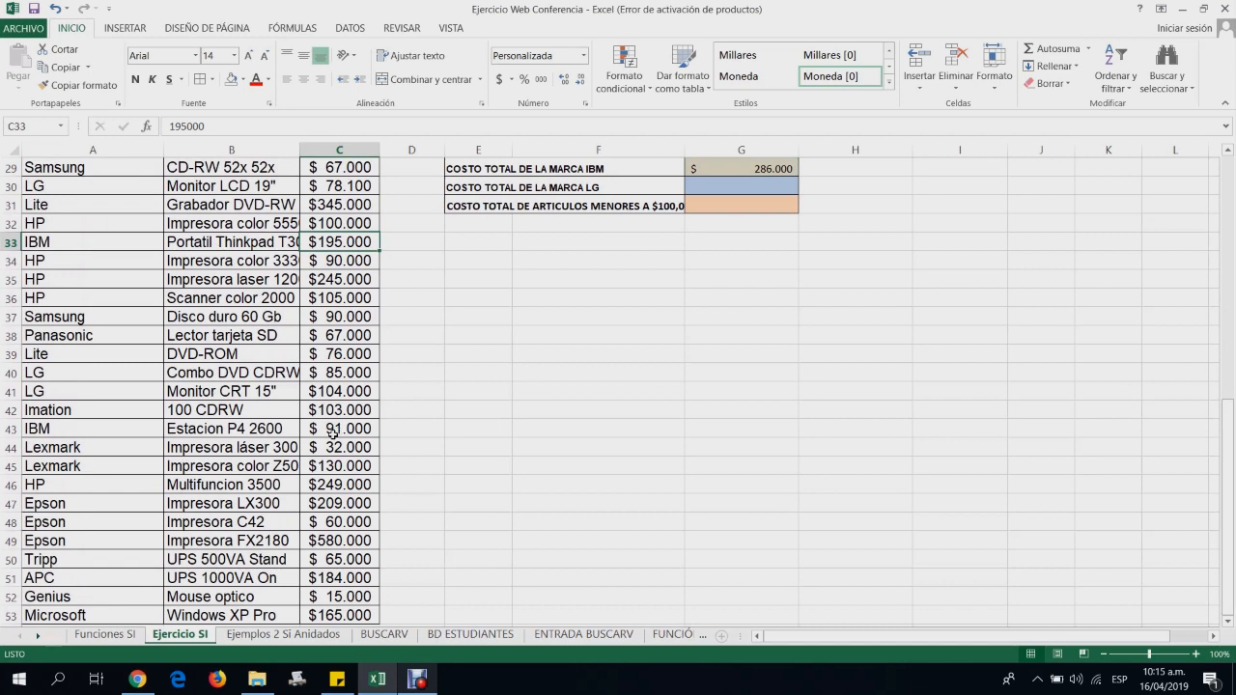
ctrl+click(338, 430)
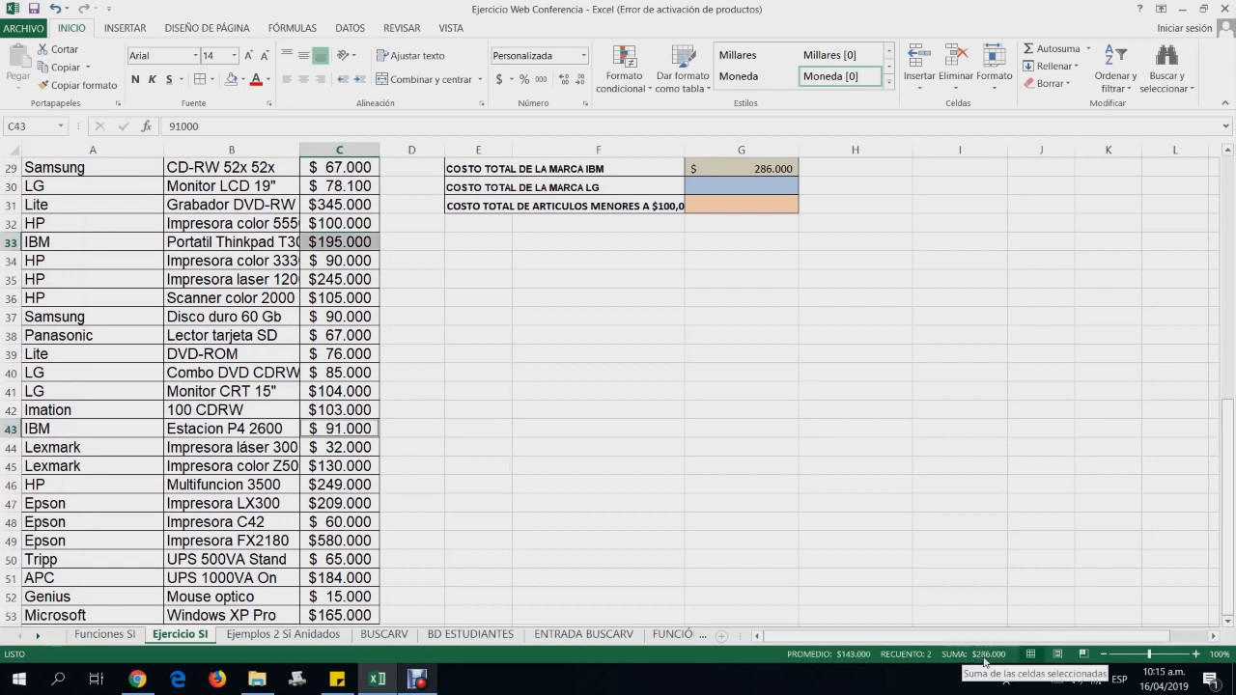
Insert the SUMAR.SI function in G30 for the total cost of the LG brand
scroll(473, 390, up, 4)
scroll(449, 392, down, 2)
scroll(449, 391, down, 1)
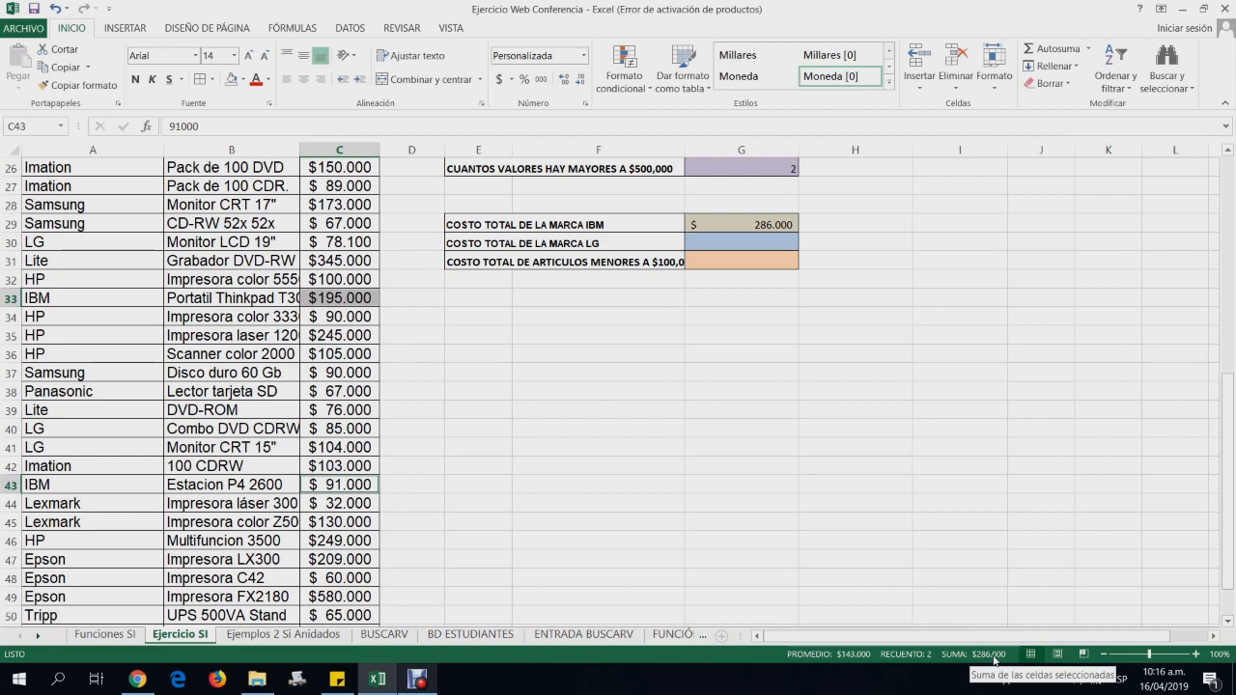
click(667, 299)
click(718, 248)
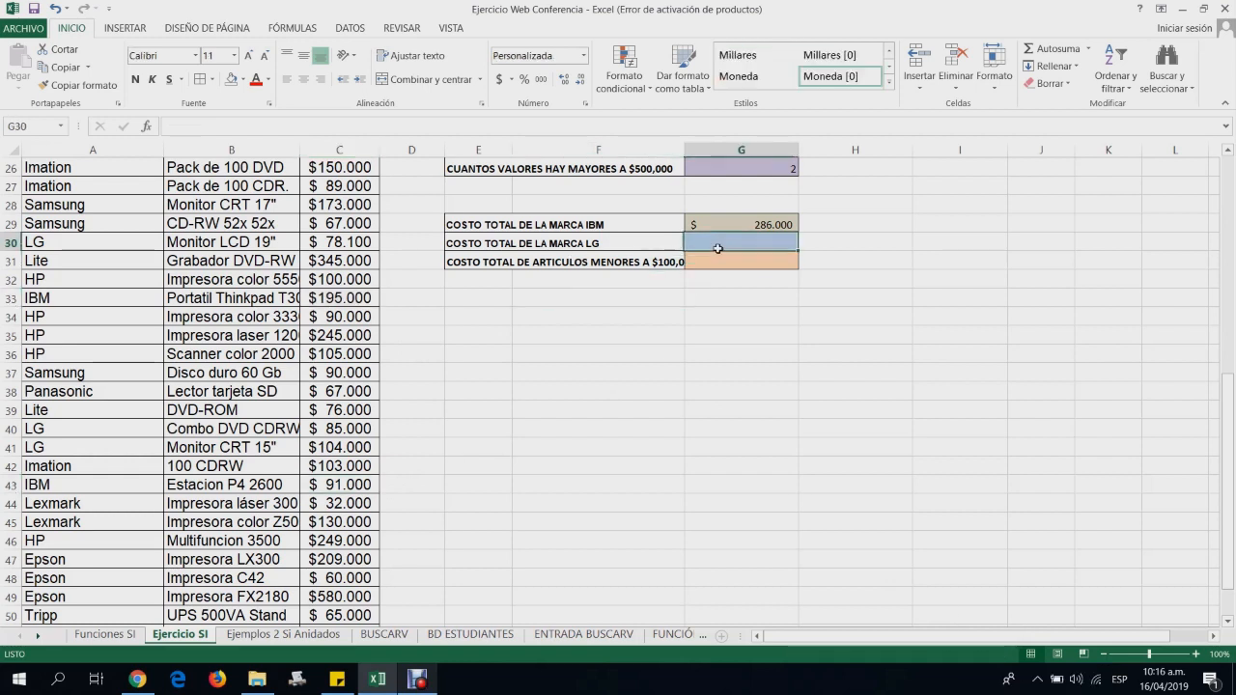
scroll(718, 248, up, 4)
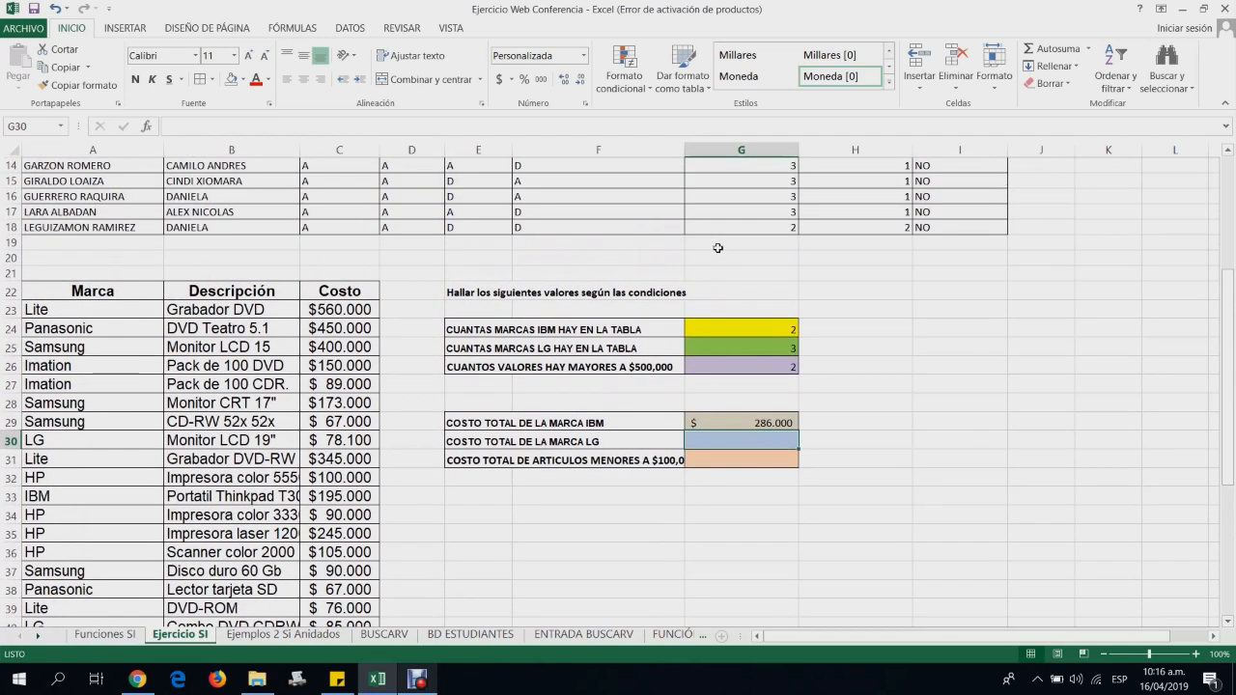
click(148, 127)
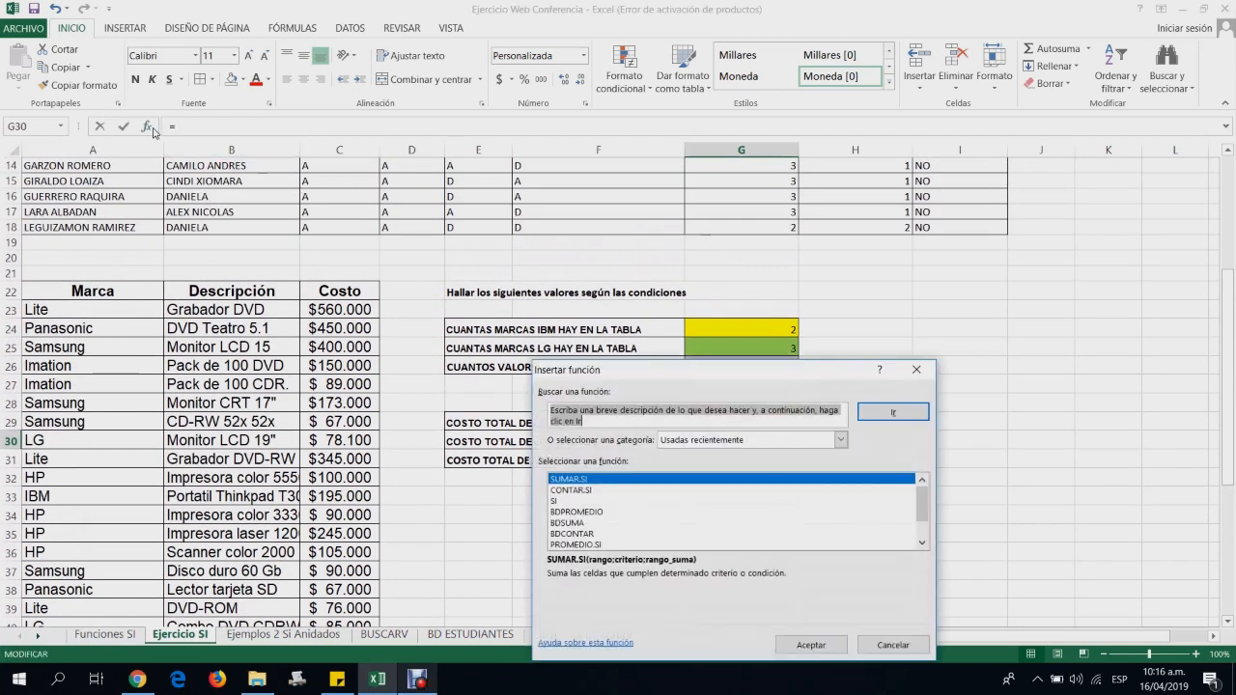
click(811, 644)
drag(743, 408, 769, 508)
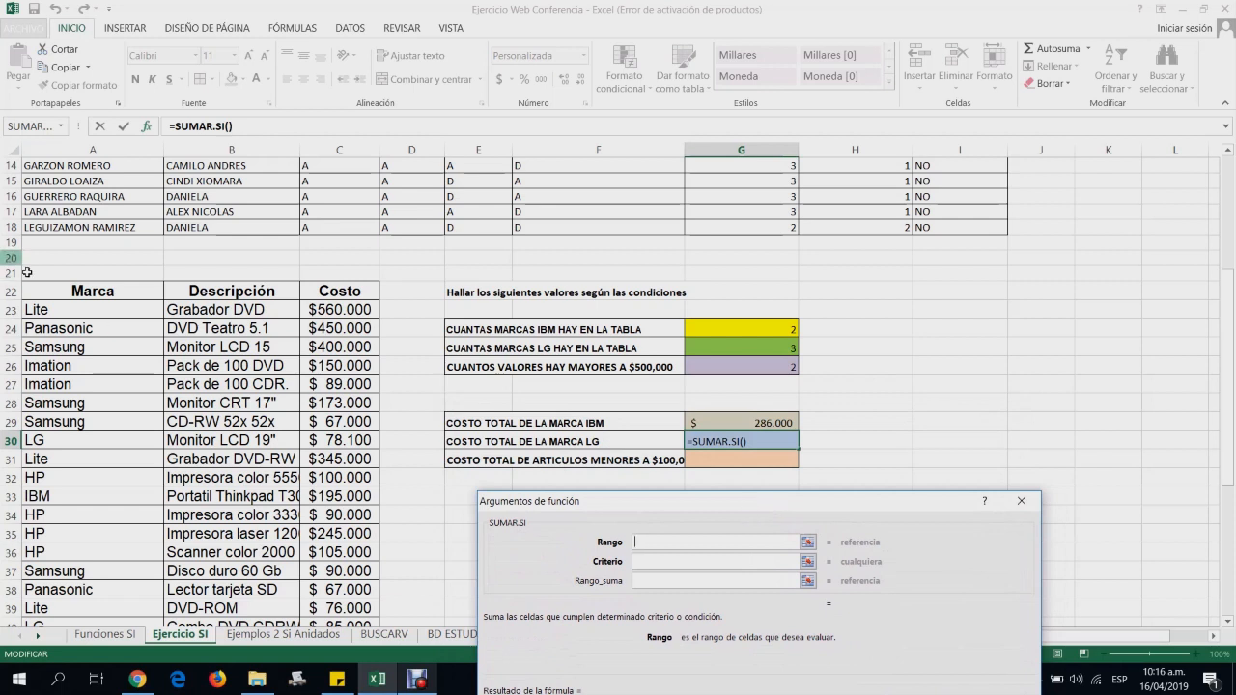
Set the SUMAR.SI range to the Marca column A22:A53 and its criterion to "LG"
click(78, 292)
key(ctrl+shift+Down)
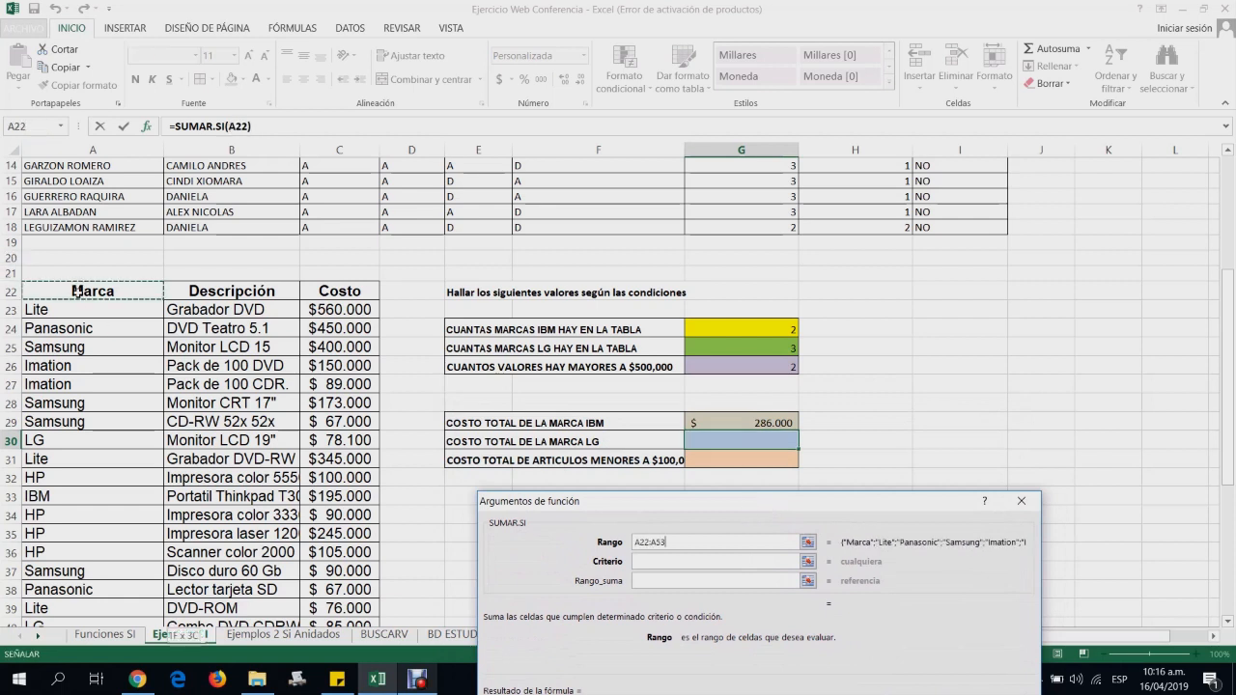
scroll(576, 260, up, 3)
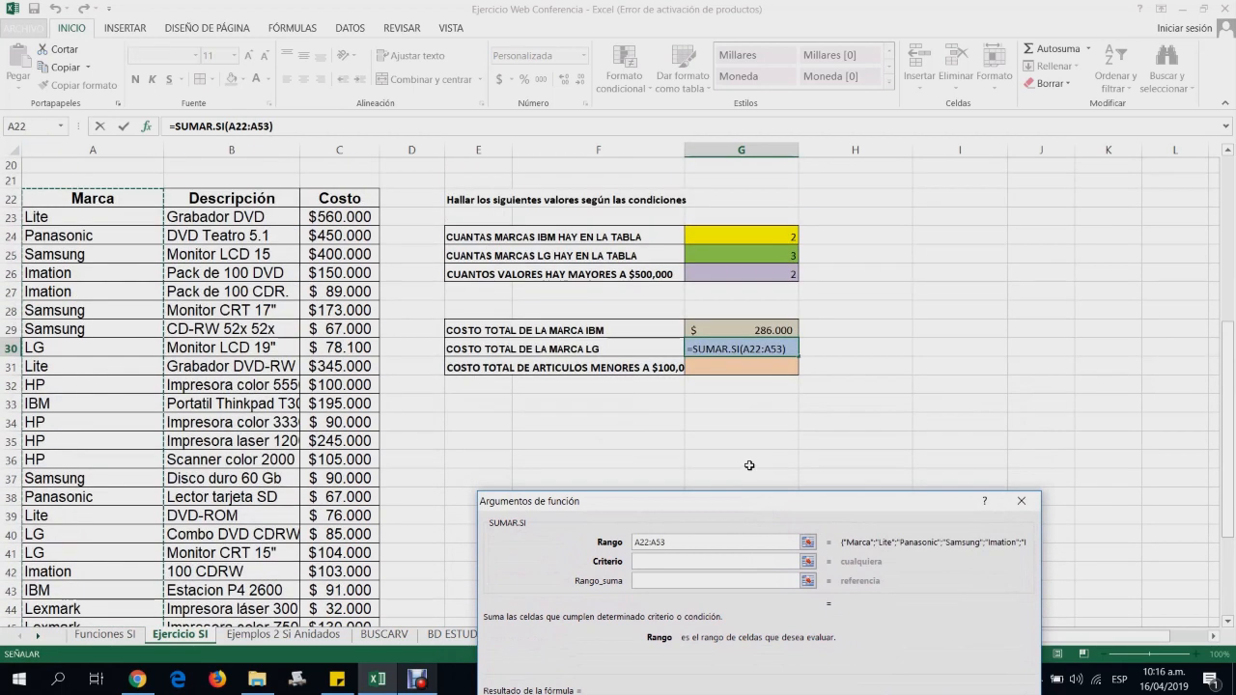
click(694, 561)
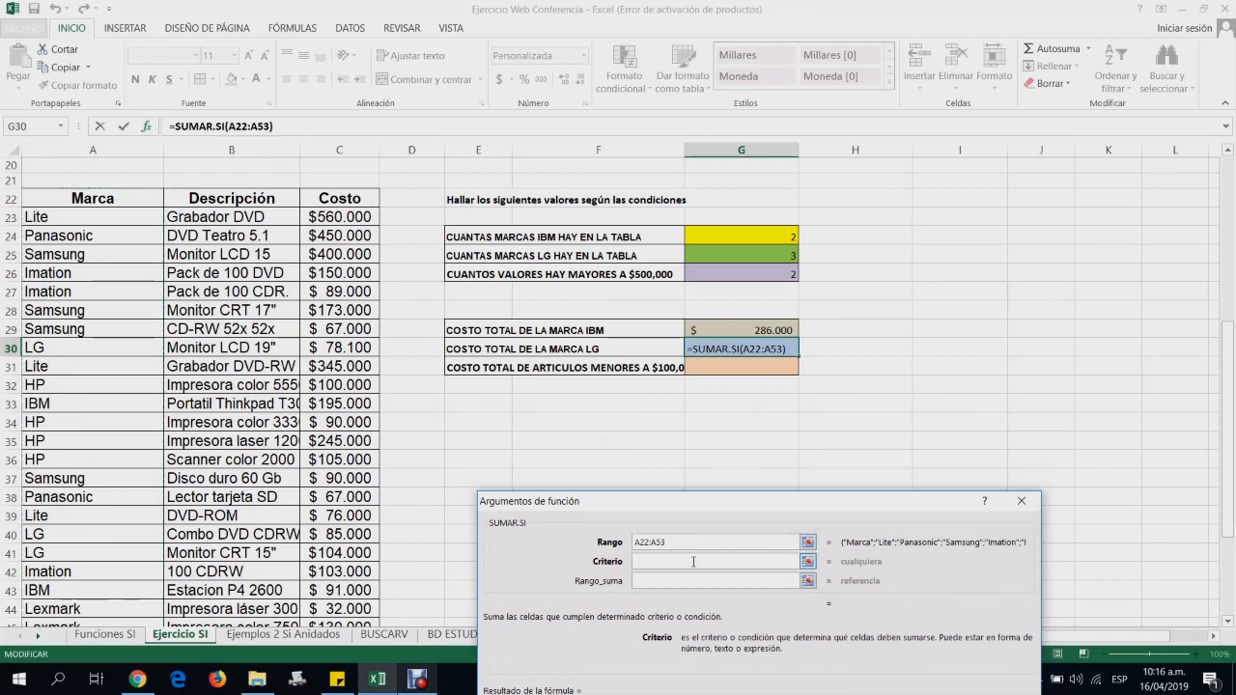
text("")
text(LG)
Set the sum range to the Costo column C22:C53 and complete the SUMAR.SI formula in G30
click(670, 582)
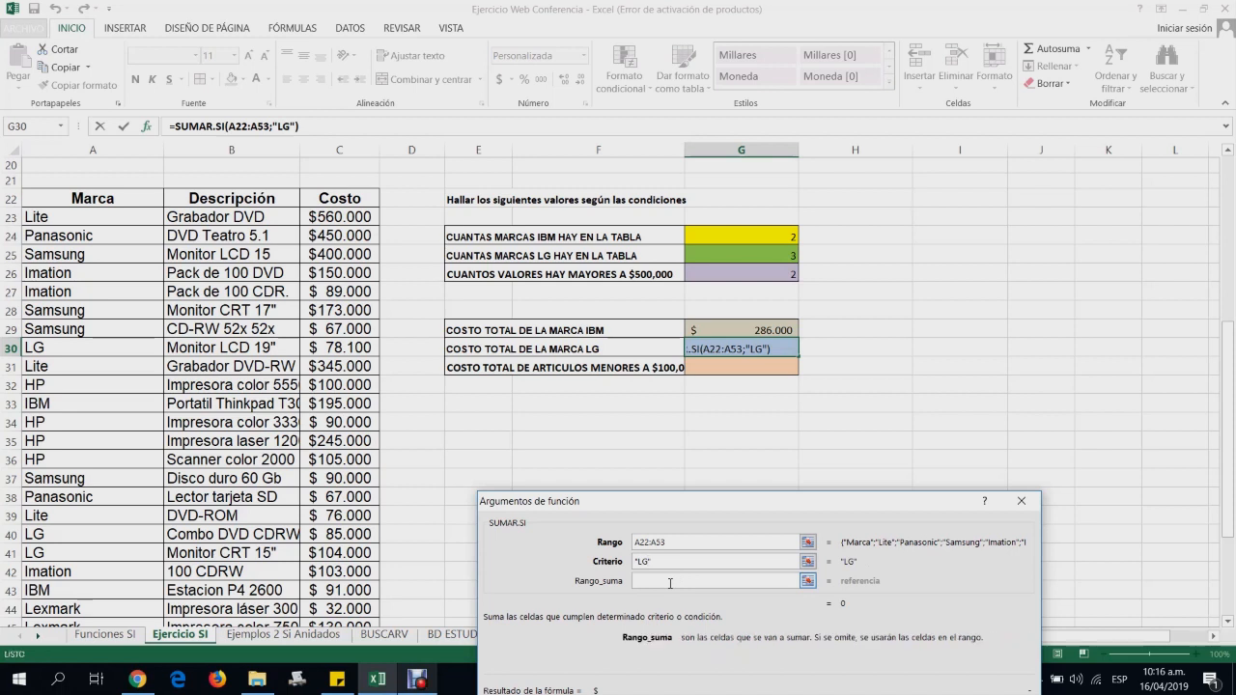
click(344, 197)
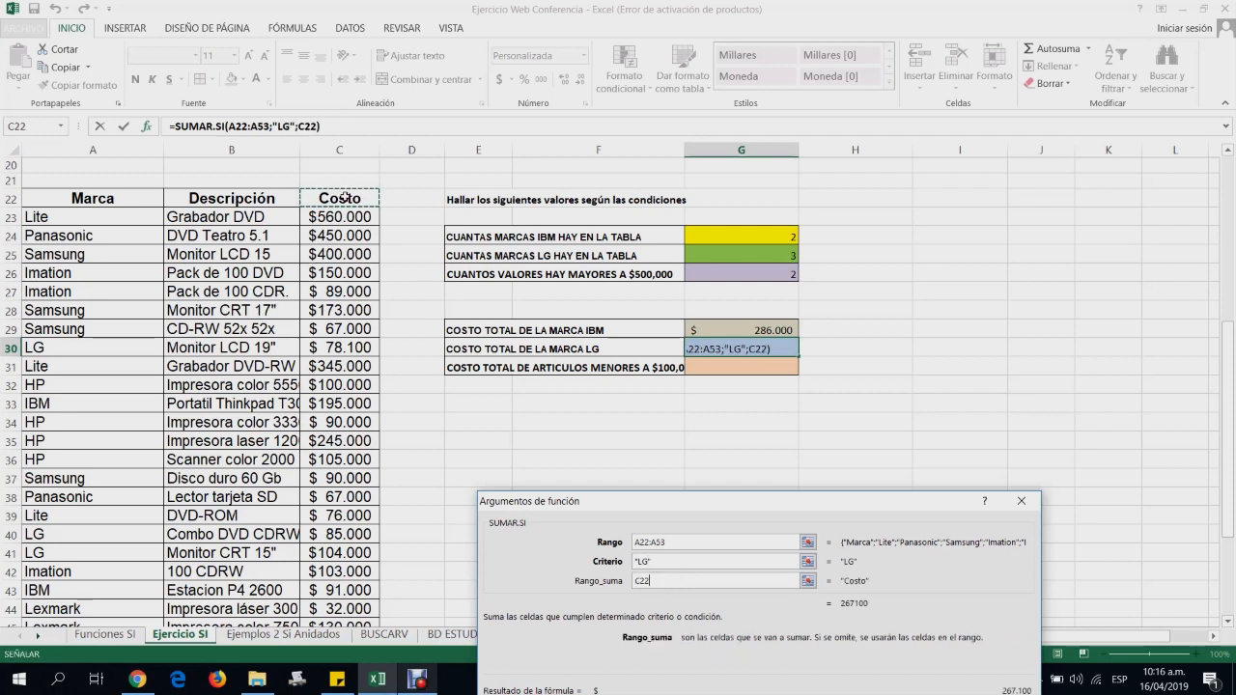
key(ctrl+shift+Down)
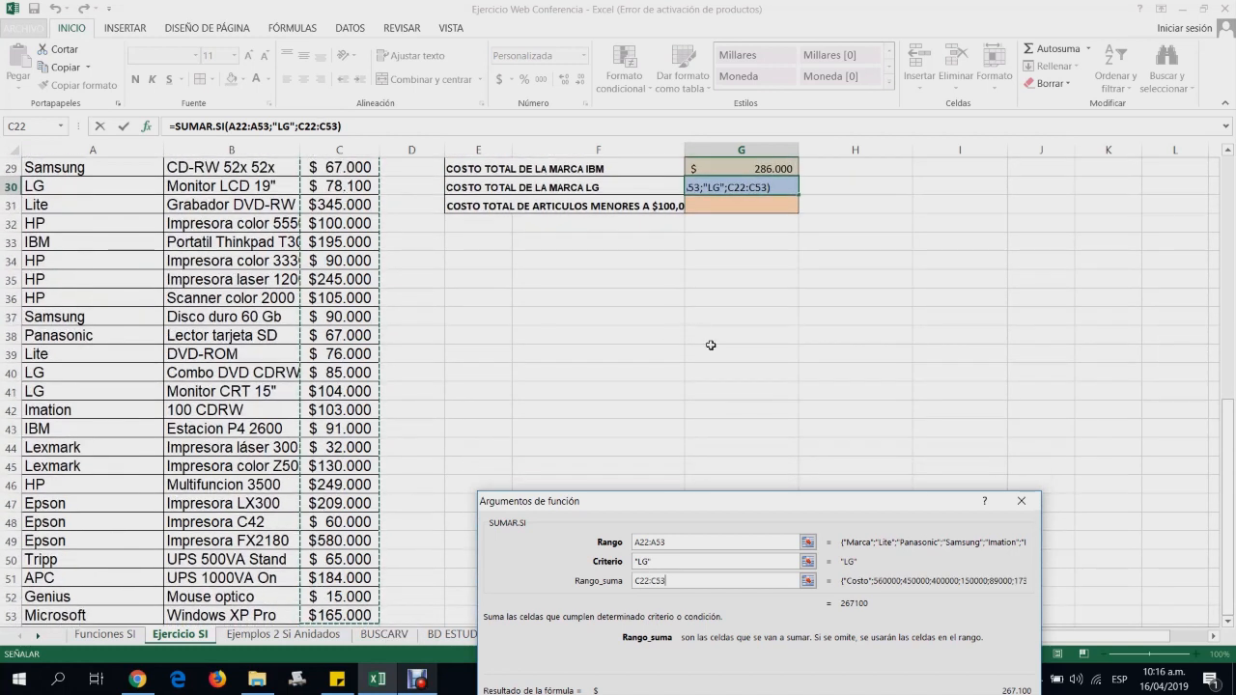
drag(778, 504, 706, 314)
click(844, 525)
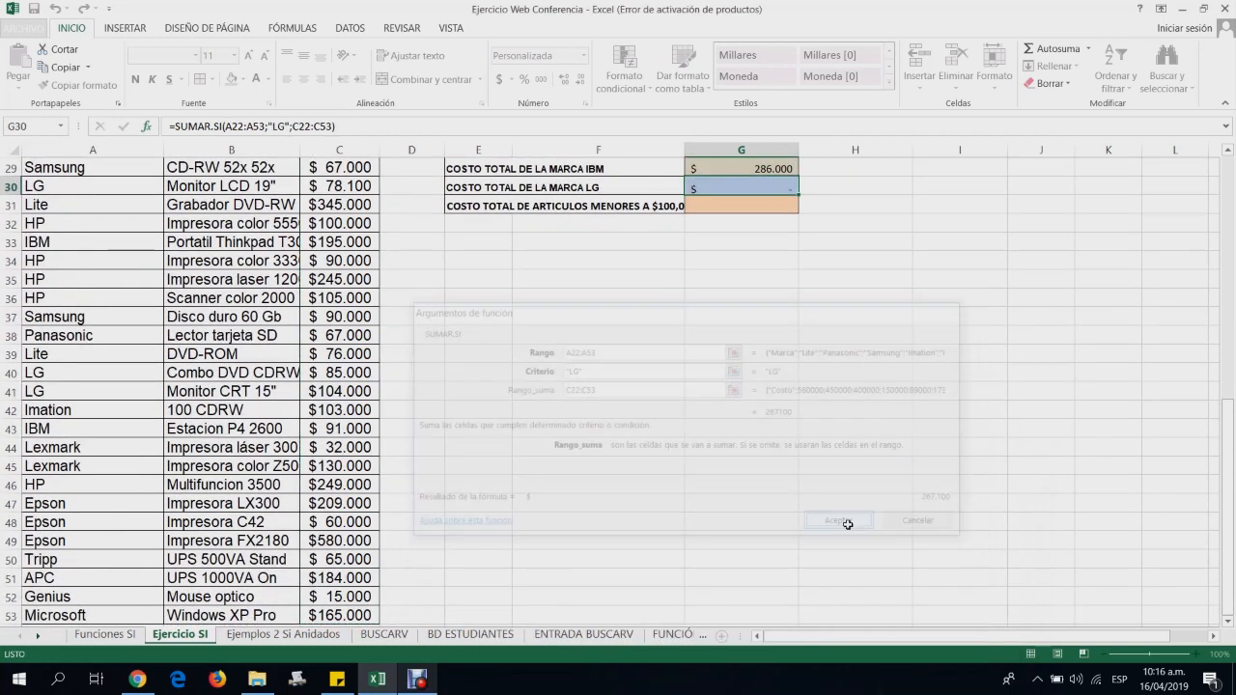
Select the three LG costs, C30, C40 and C41, together to check their sum against the total in G30
scroll(752, 406, up, 3)
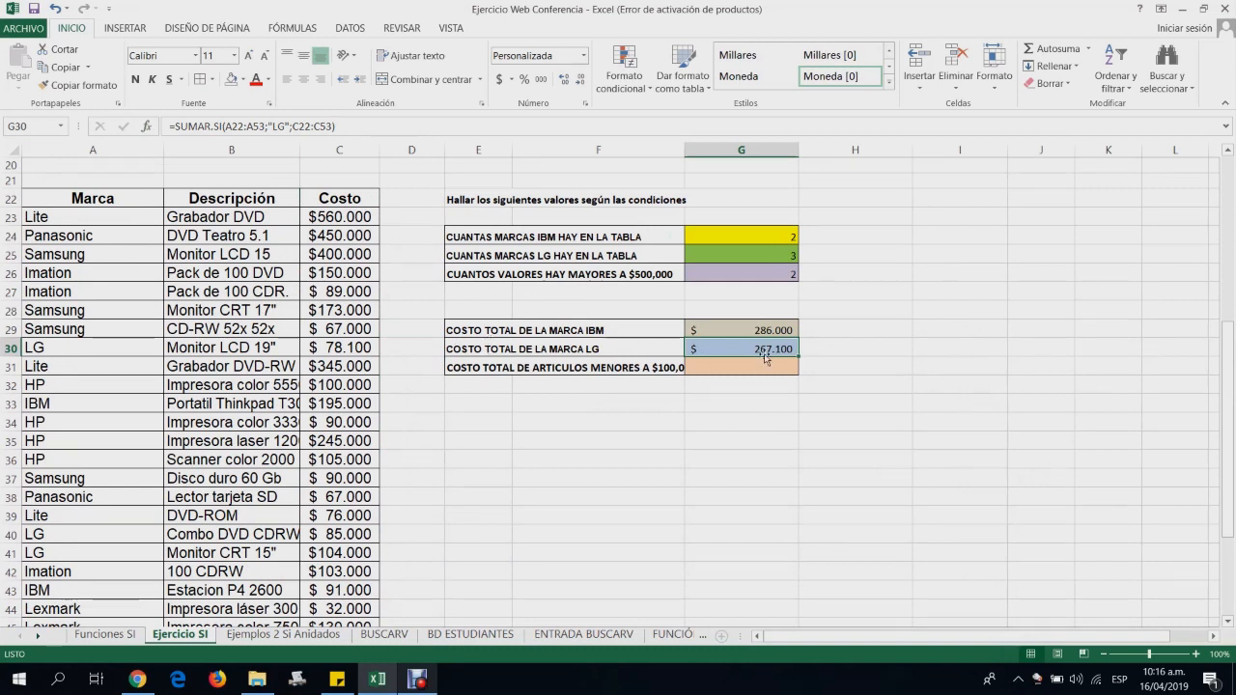
click(342, 347)
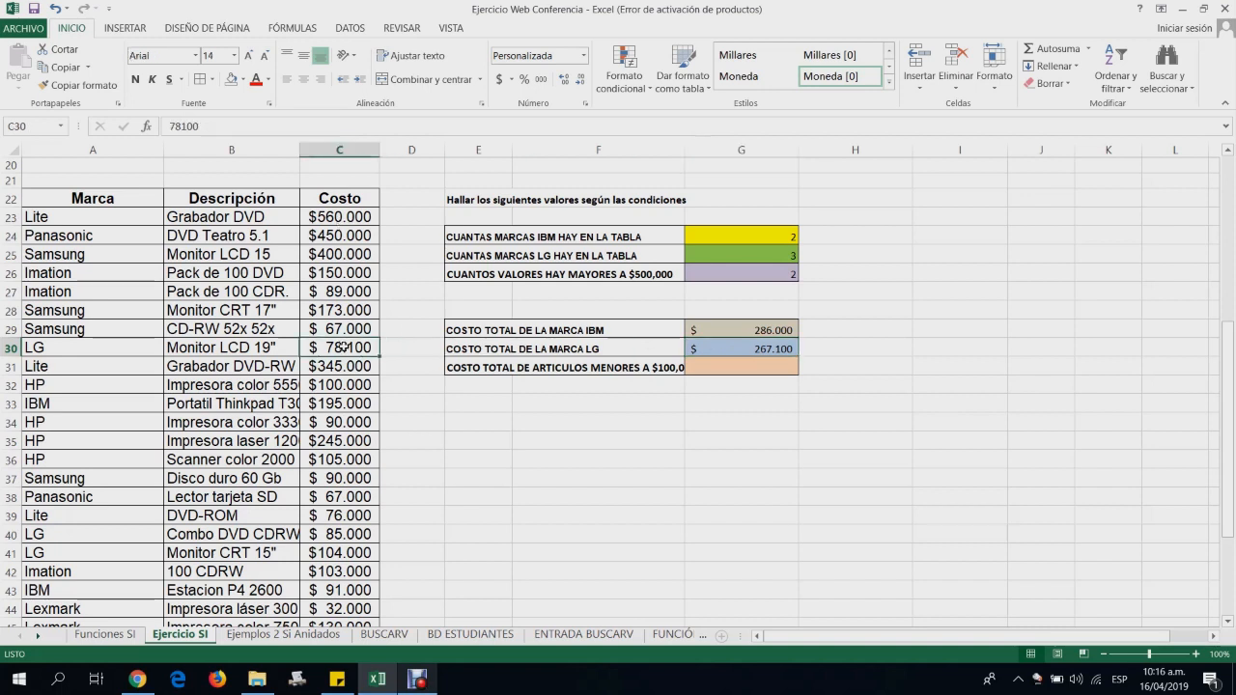
scroll(342, 347, down, 2)
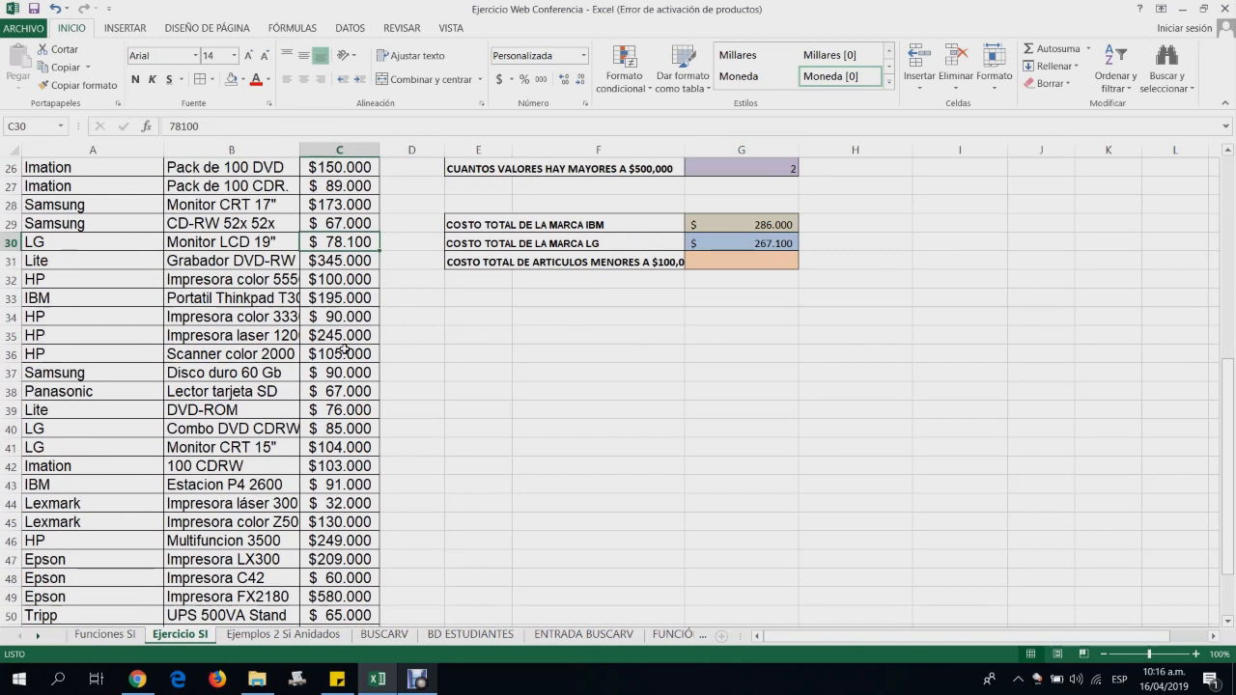
ctrl+click(353, 429)
ctrl+click(356, 447)
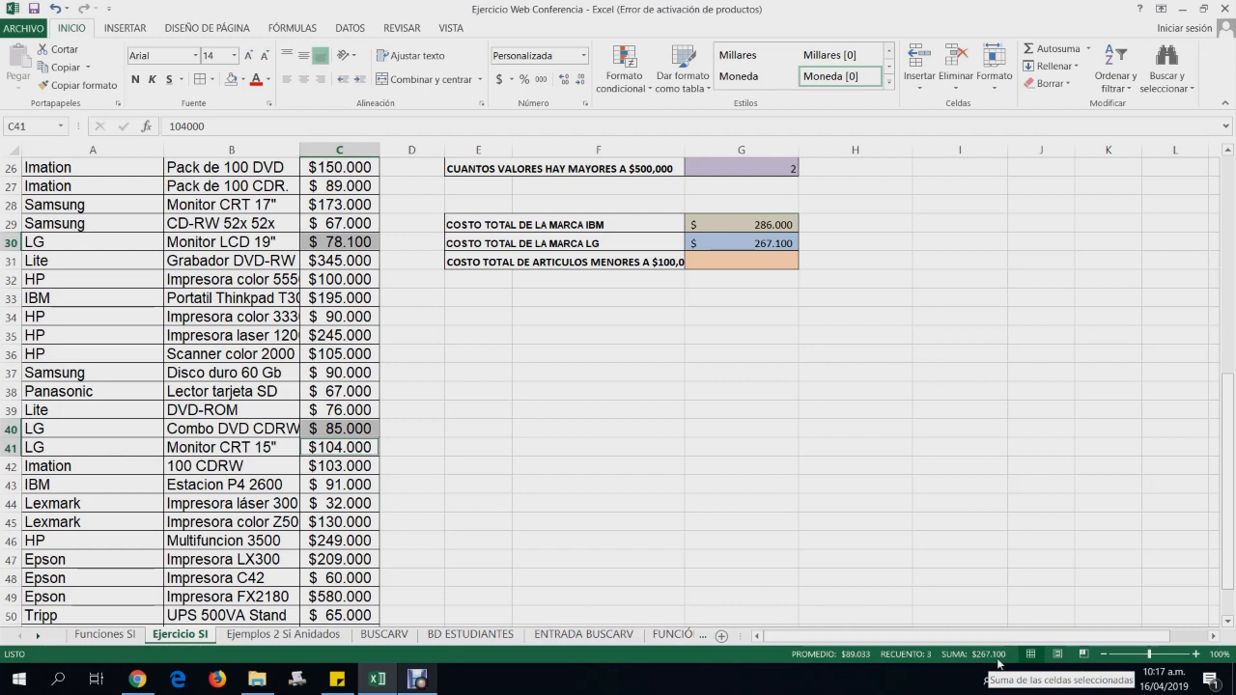
Select G31 and widen column F until the label for articles under $100,000 fits completely
click(732, 261)
scroll(725, 264, up, 1)
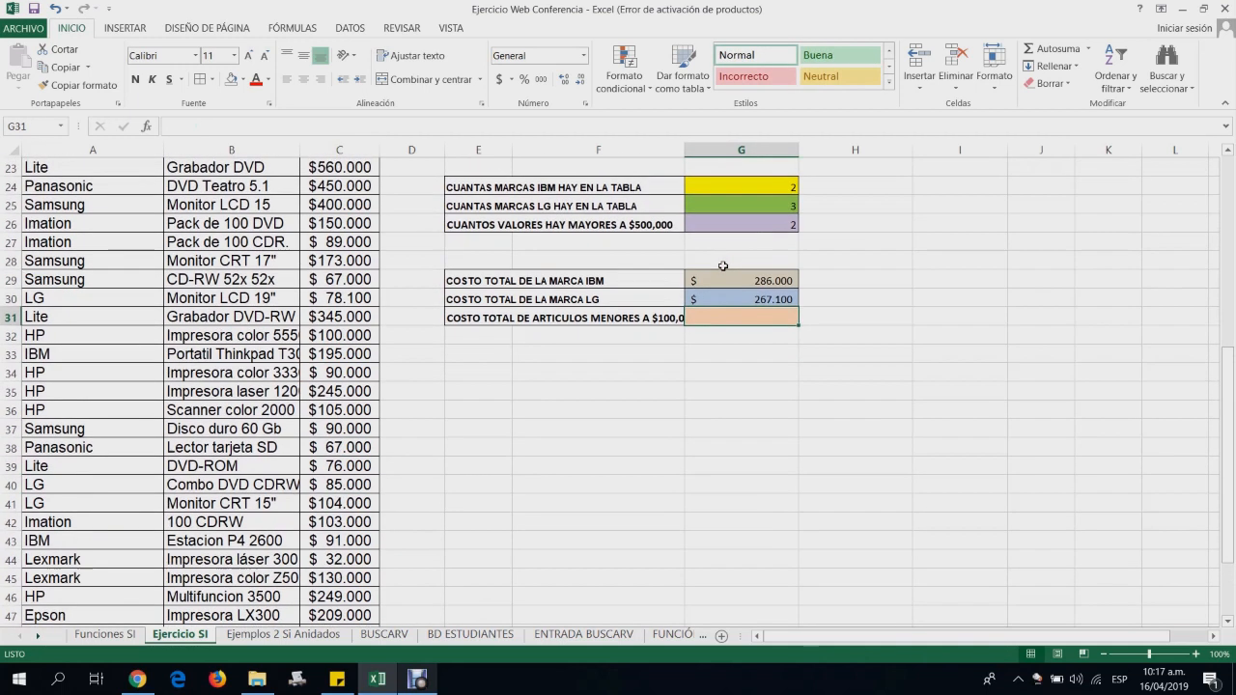
drag(684, 150, 713, 150)
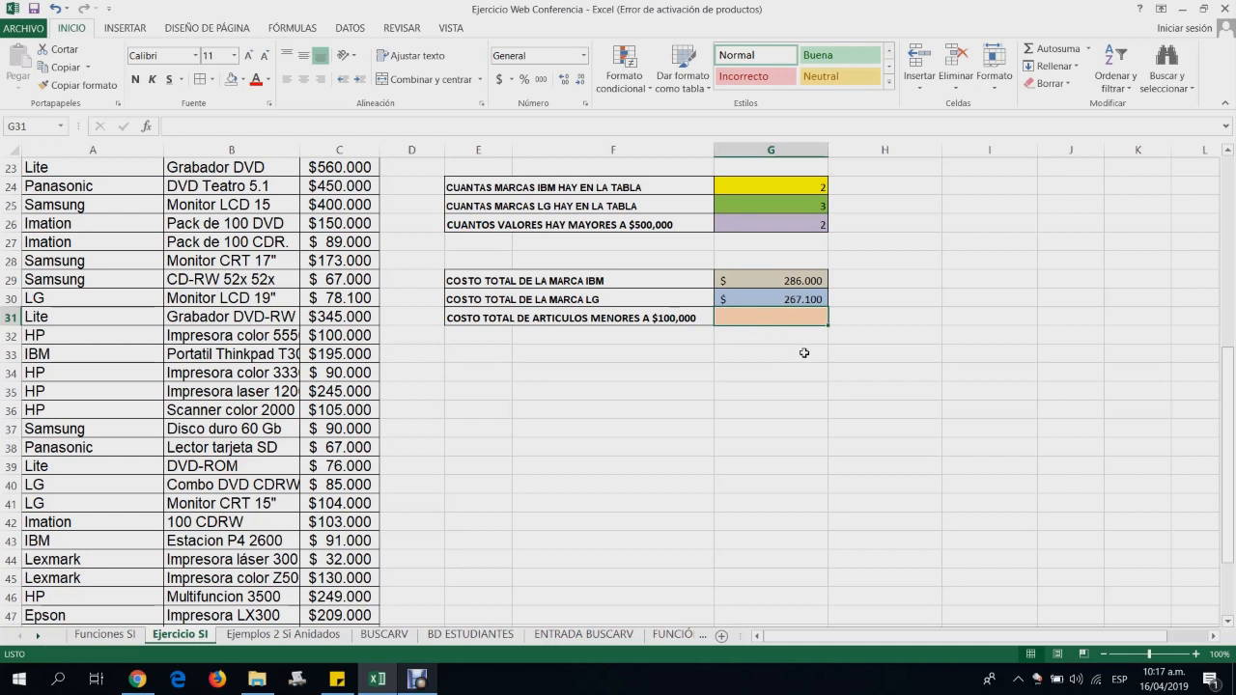
Insert the SUMAR.SI function in G31 for the total cost of articles under $100,000
scroll(804, 354, up, 2)
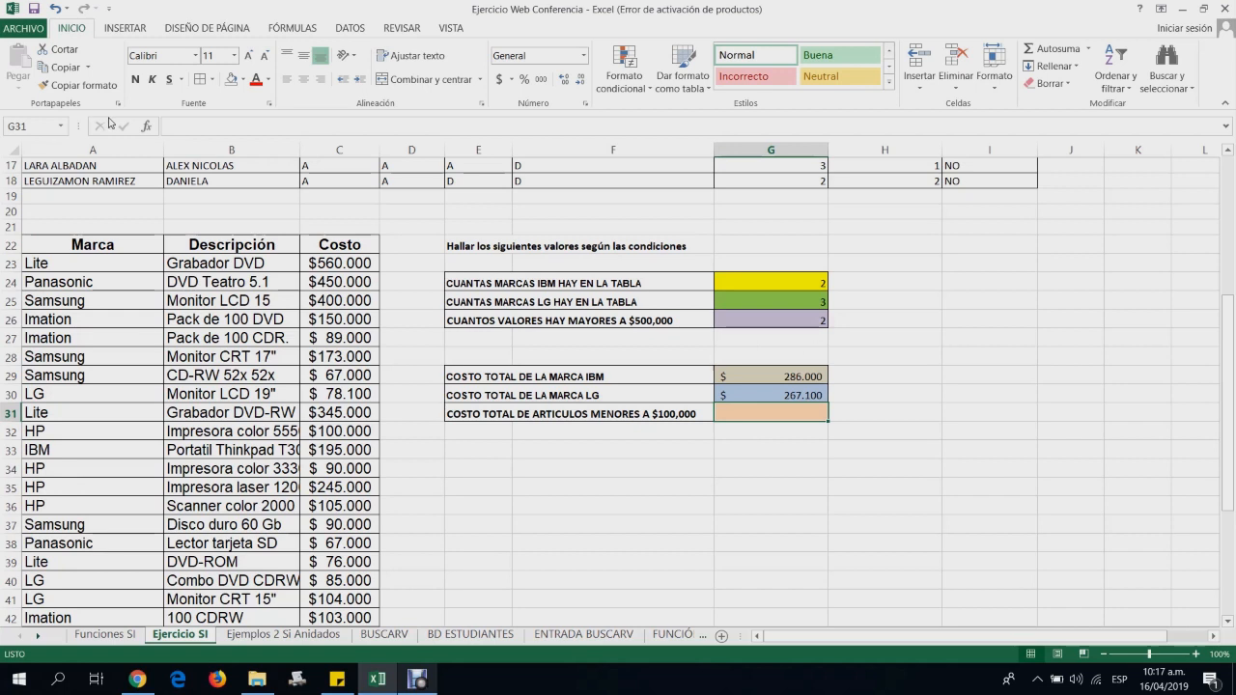
click(148, 127)
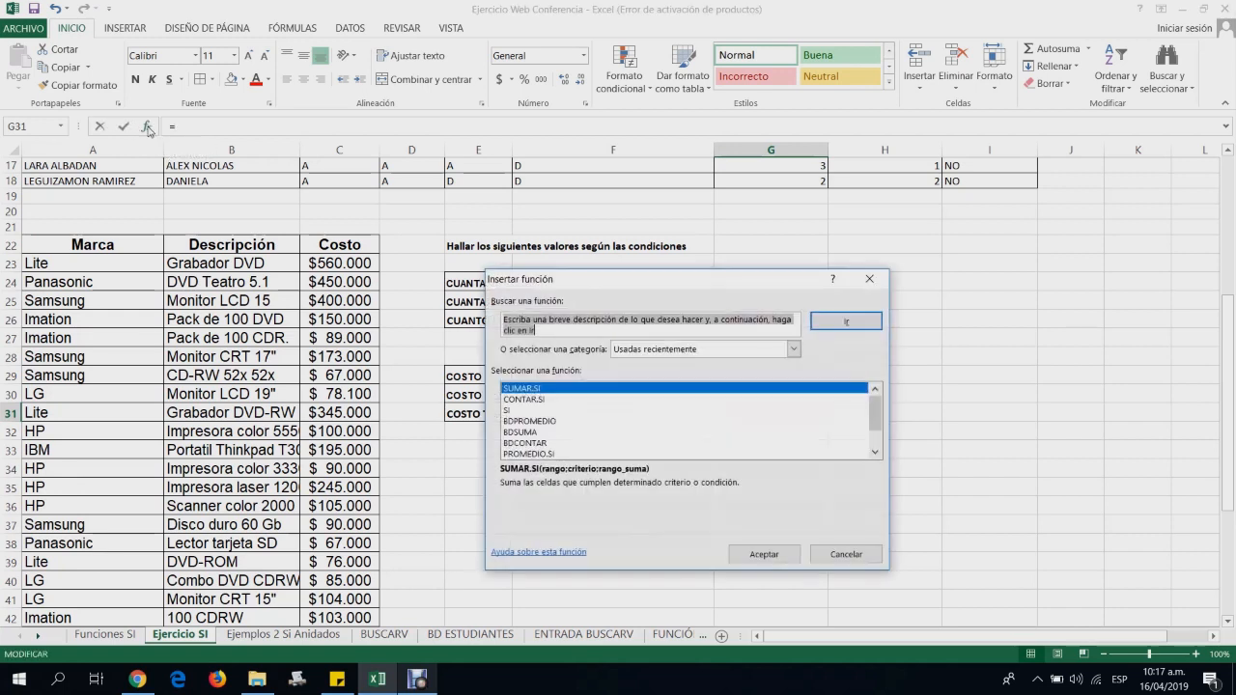
click(764, 555)
drag(693, 321, 745, 463)
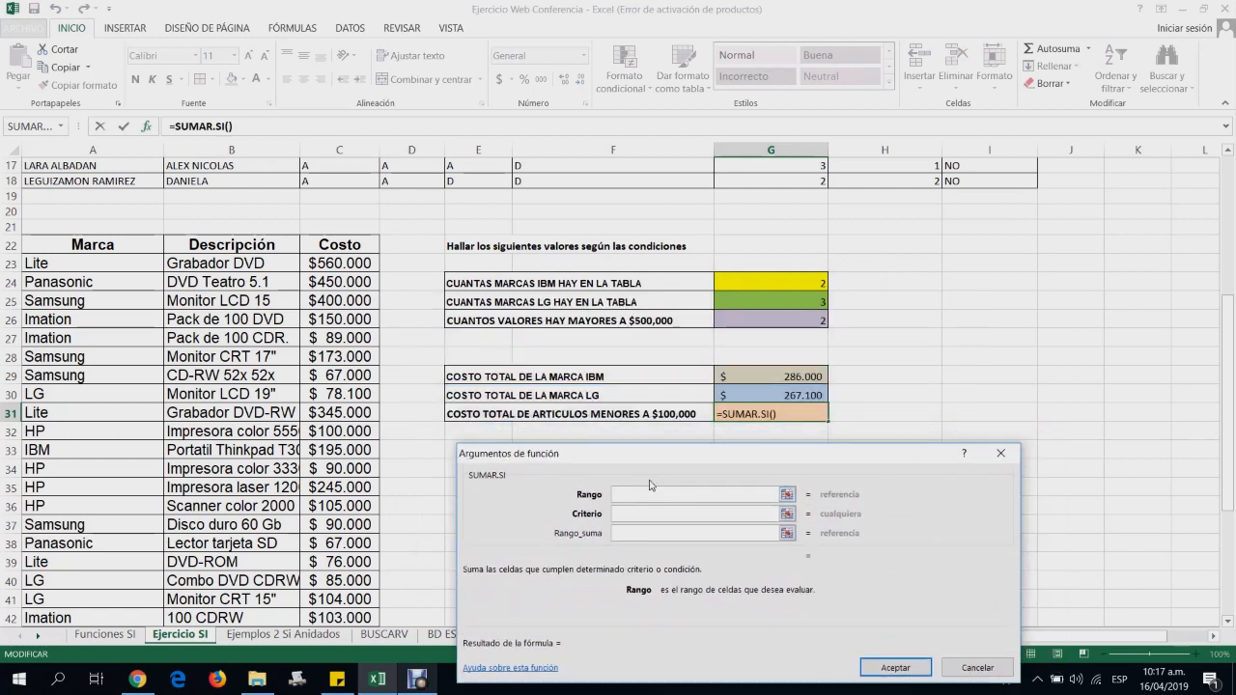
drag(665, 465, 639, 483)
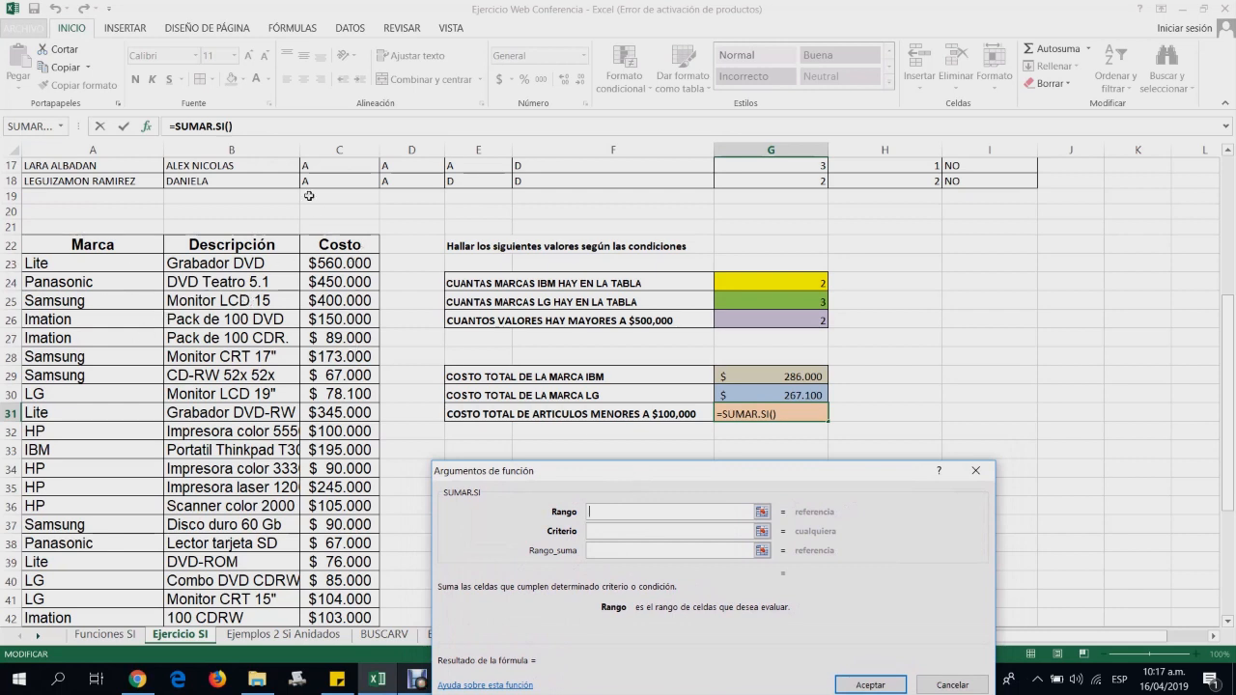
Set the SUMAR.SI range to the Costo column C22:C53 and its criterion to <=100000
click(345, 244)
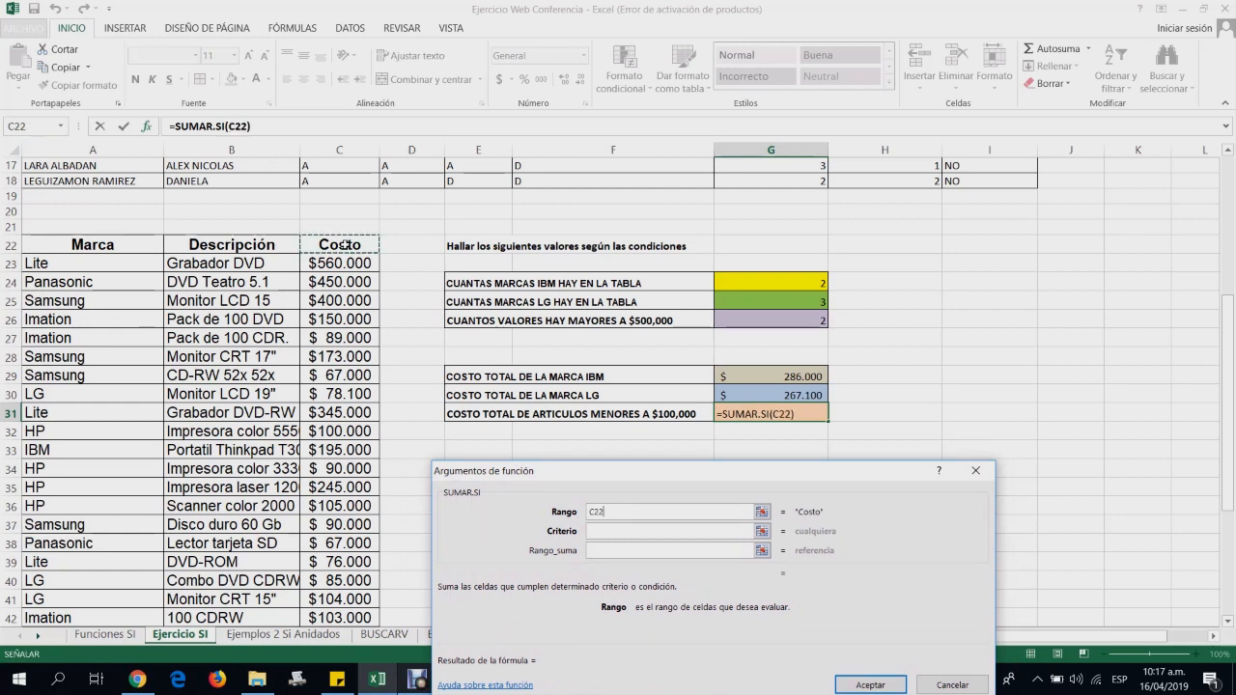
key(ctrl+shift+Down)
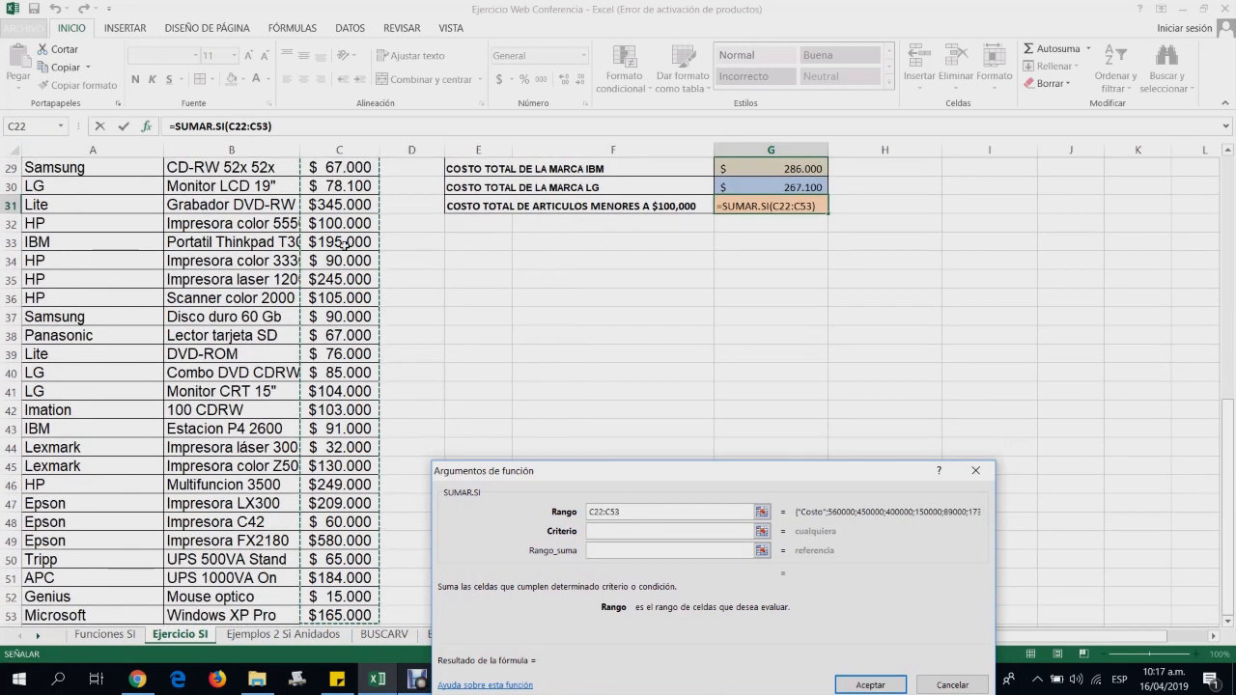
scroll(469, 331, up, 3)
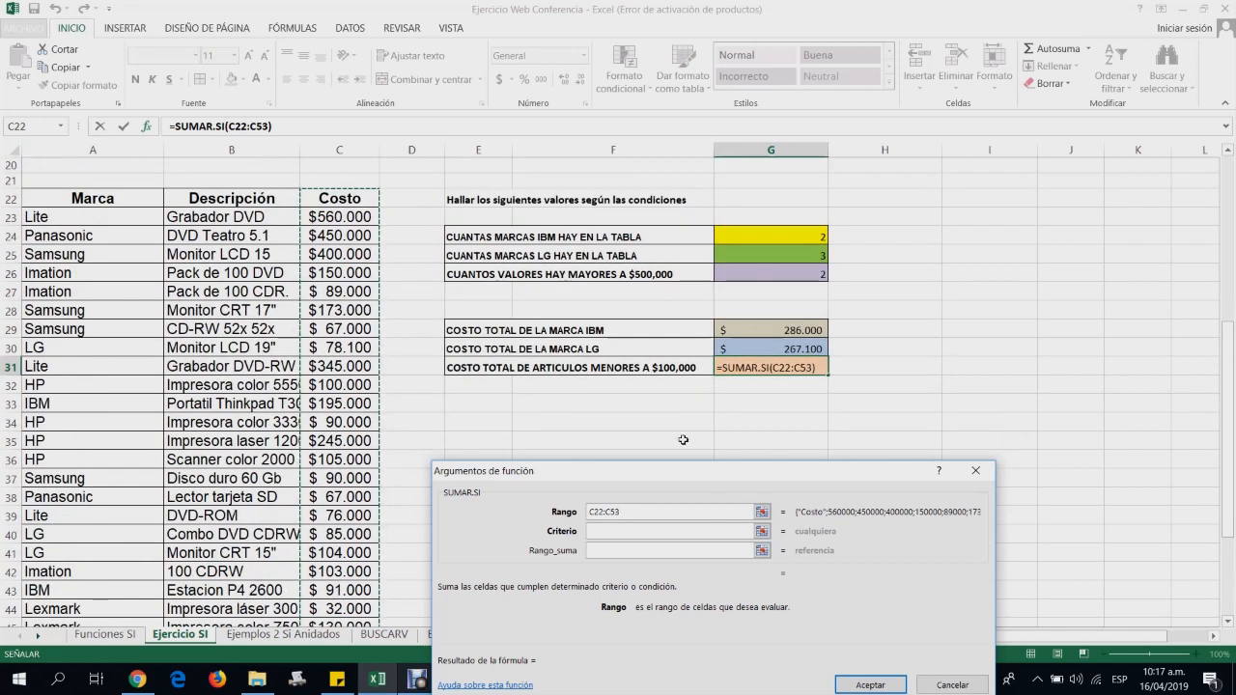
click(623, 533)
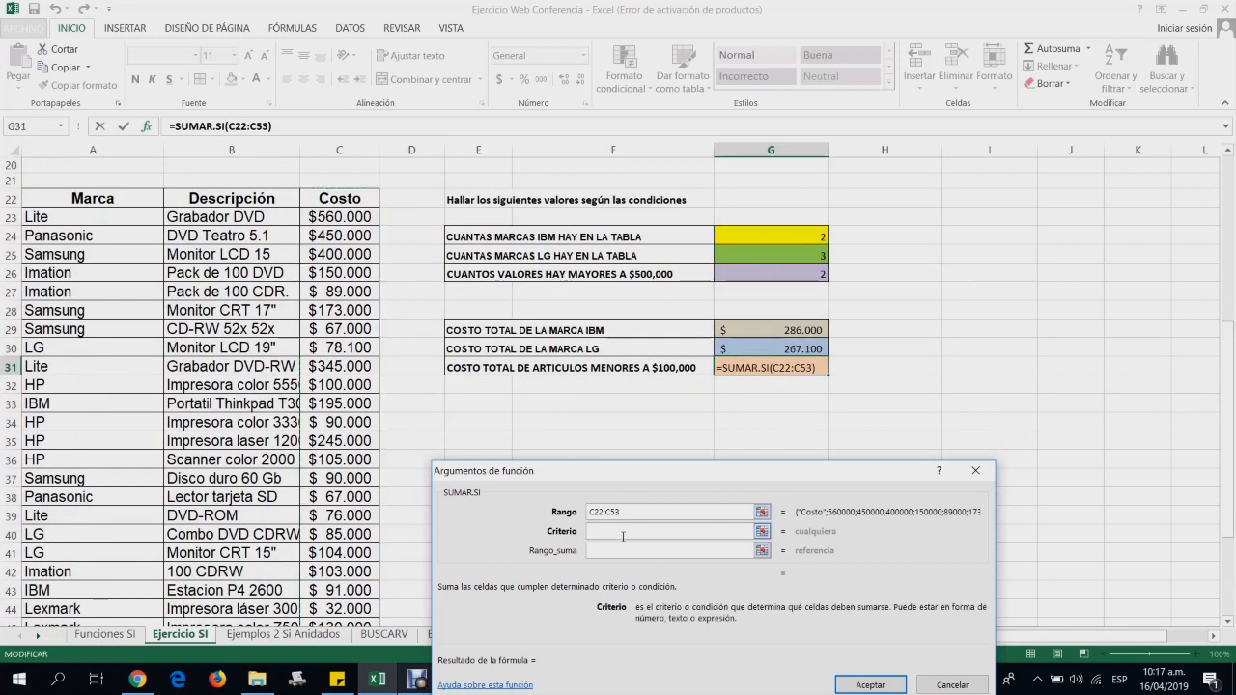
text(>)
key(BackSpace)
text(<)
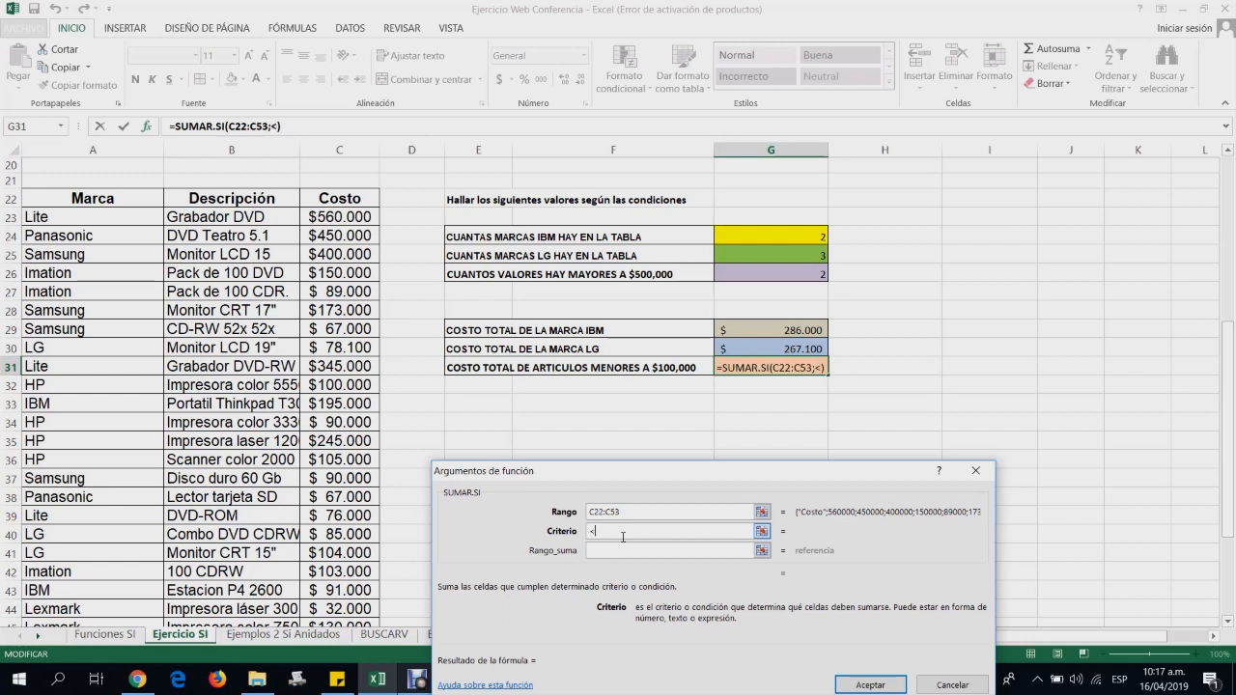
text(=1000000)
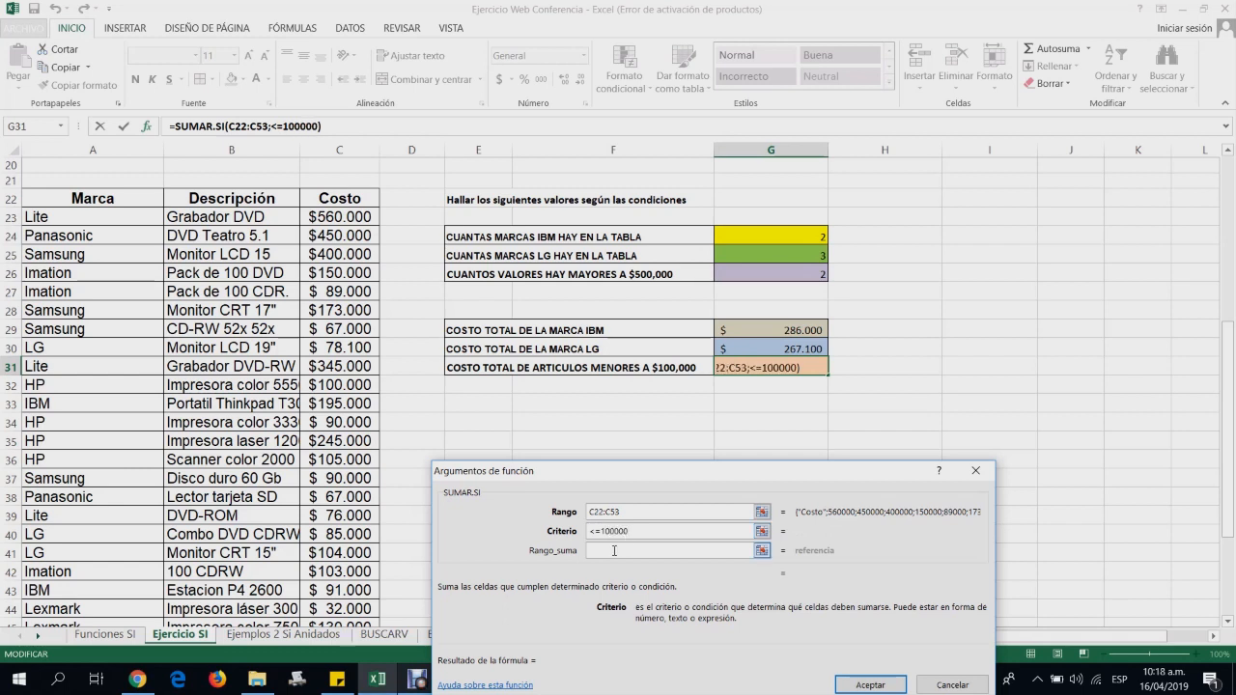
Set the sum range to C22:C53 and complete the SUMAR.SI formula in G31
click(614, 551)
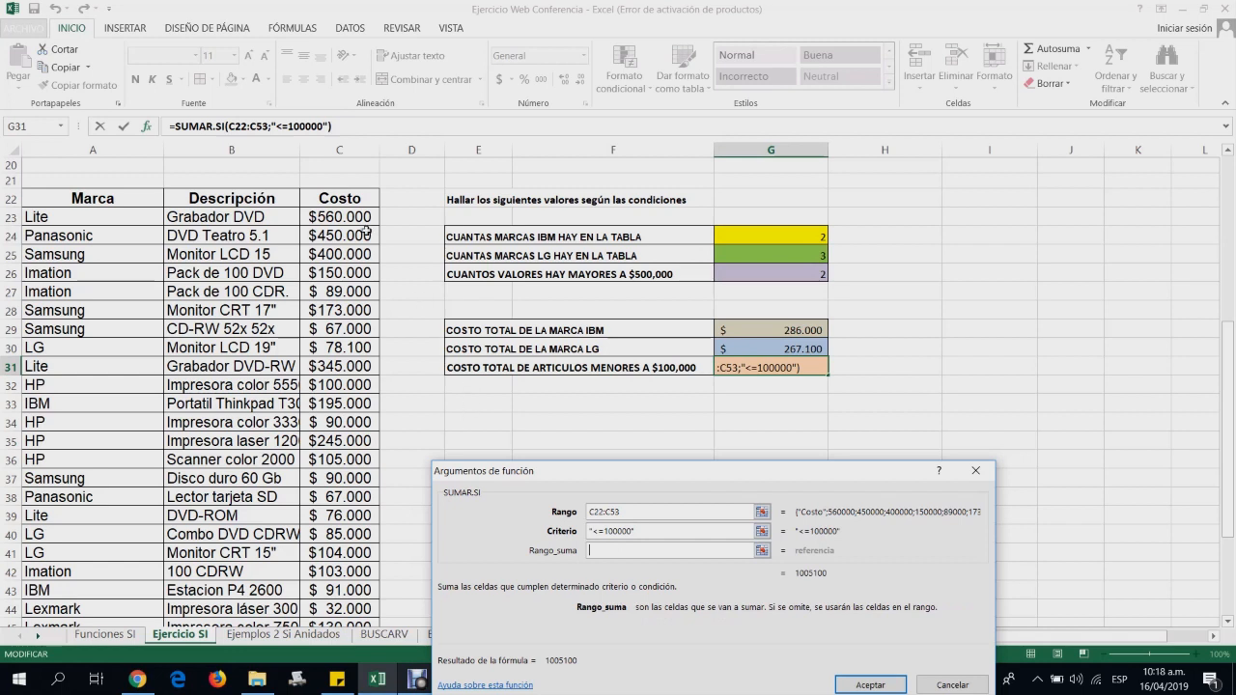
click(351, 198)
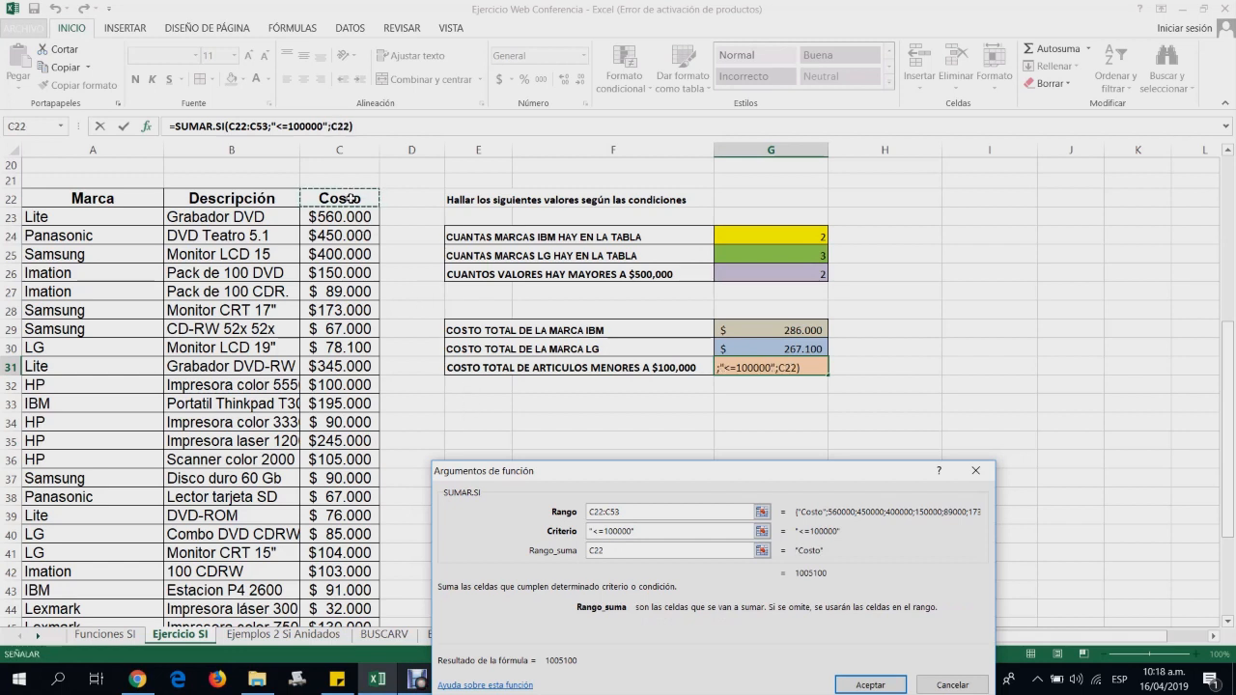
key(ctrl+shift+Down)
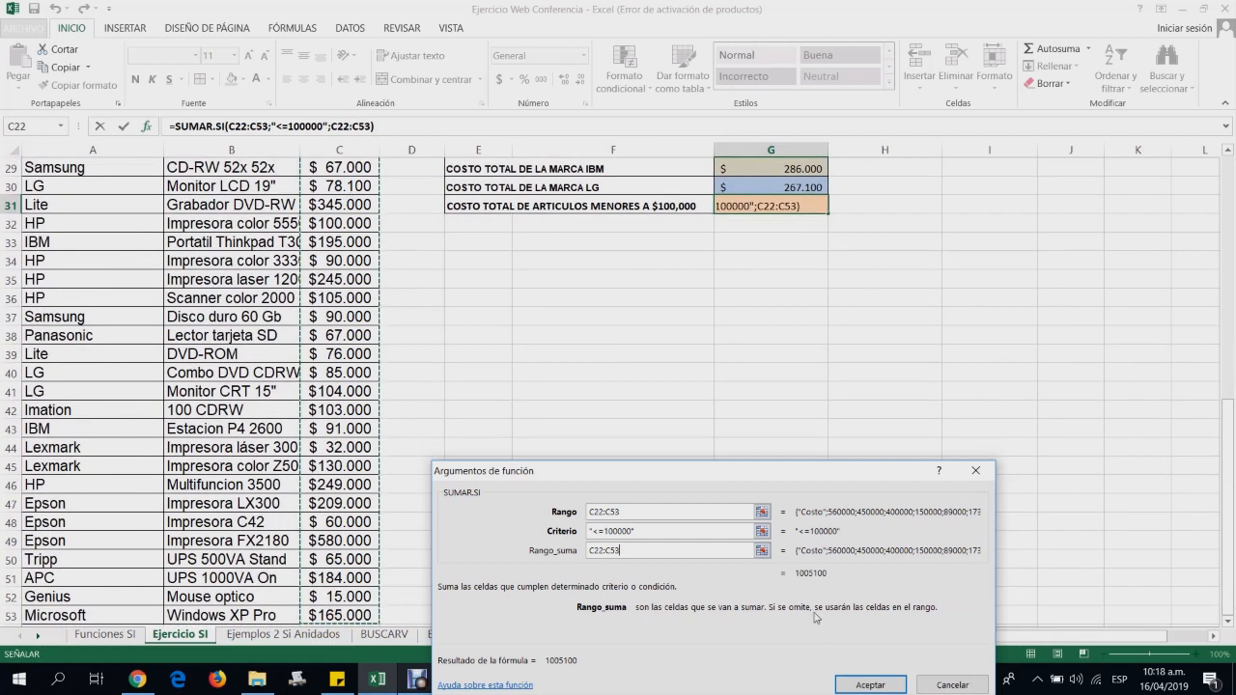
click(865, 684)
Apply the peso-sign currency format to the total in G31, matching the two brand totals
scroll(728, 358, up, 2)
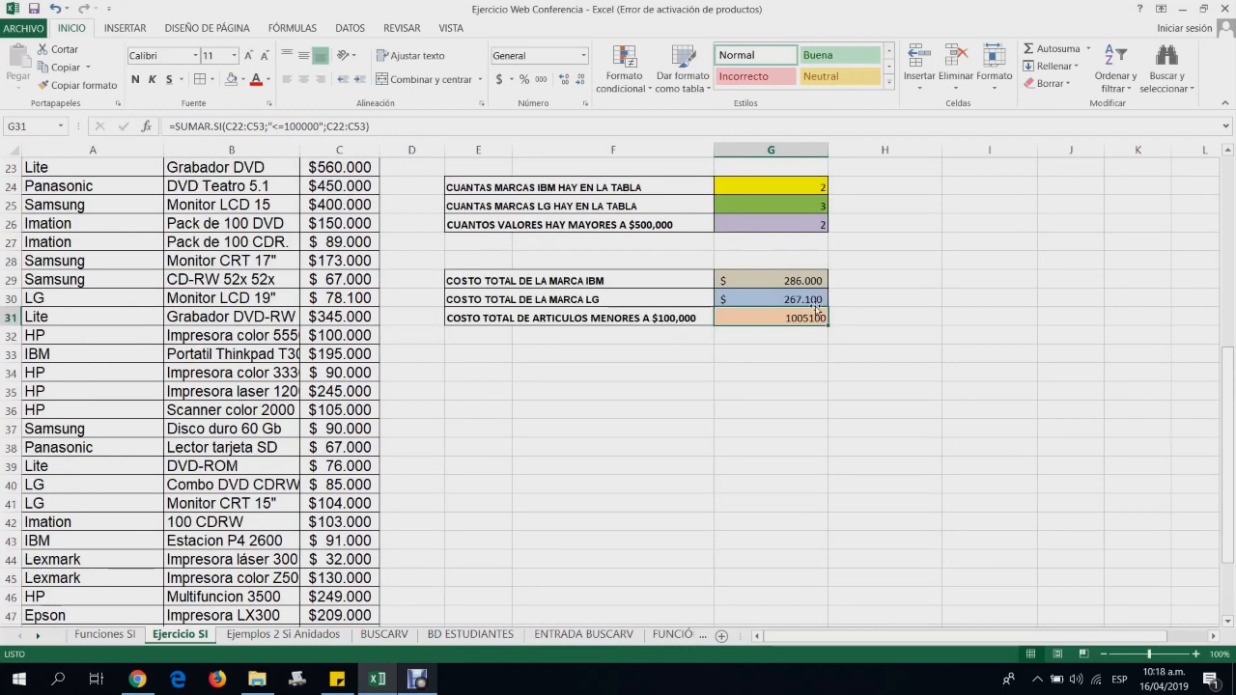
click(501, 80)
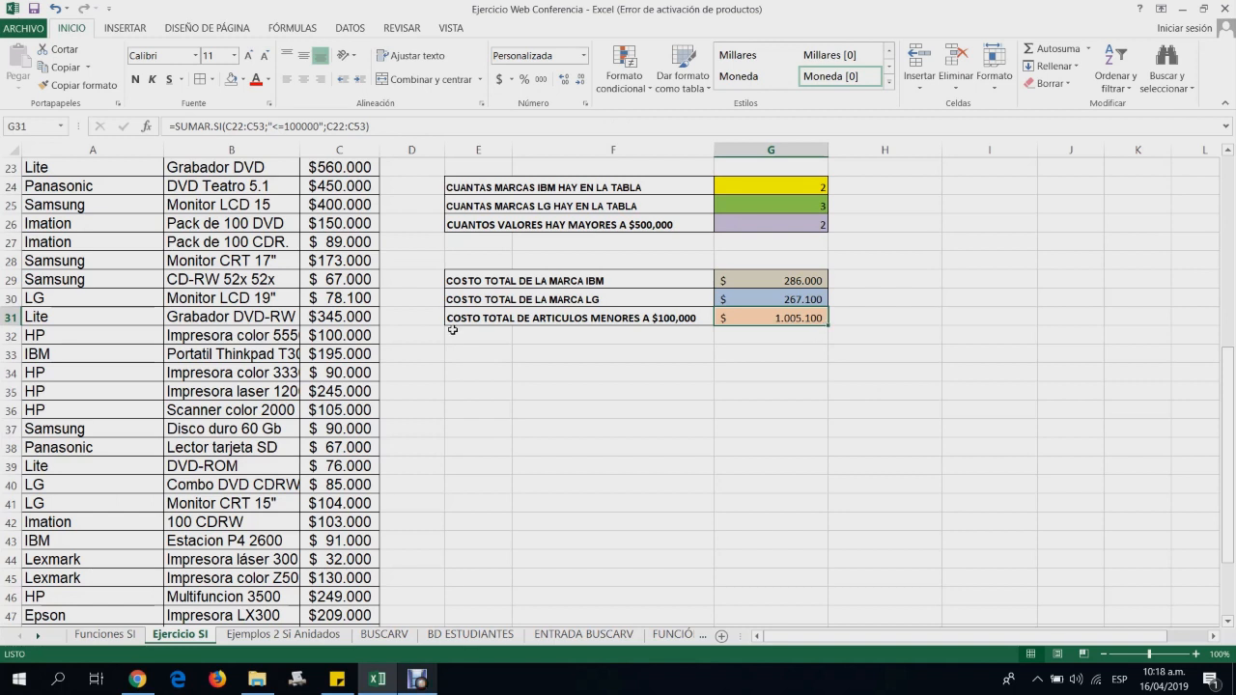
scroll(452, 330, up, 3)
scroll(394, 314, down, 1)
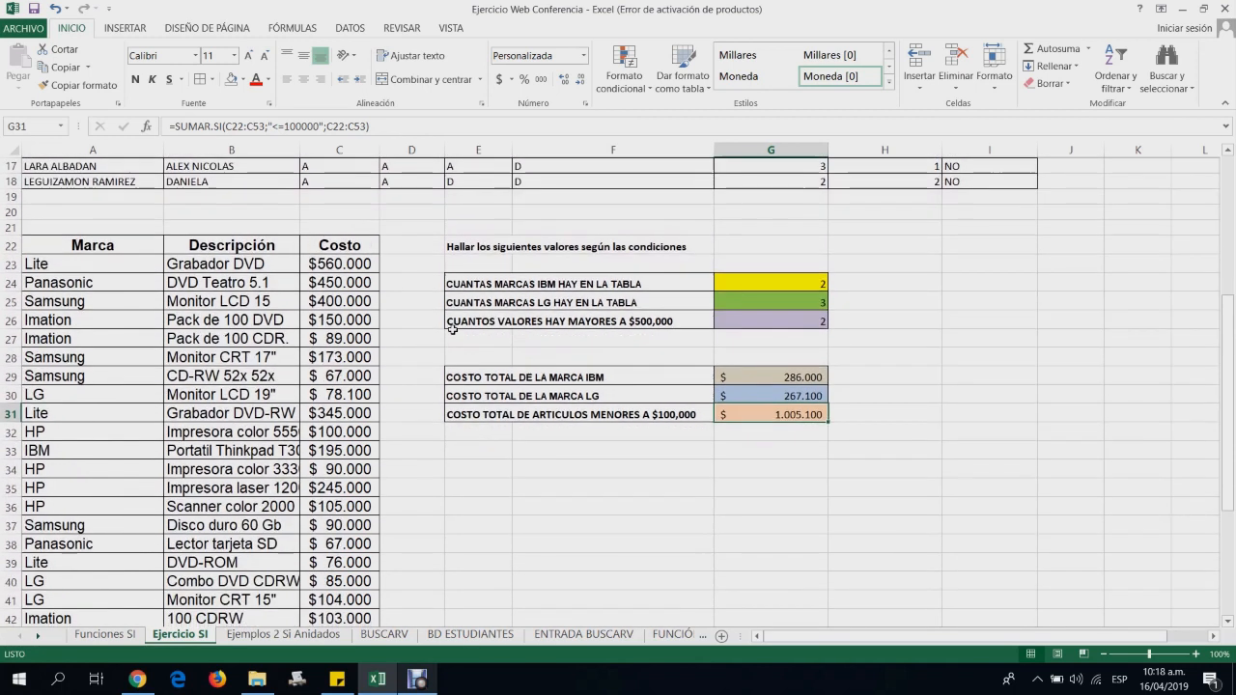
scroll(393, 314, down, 1)
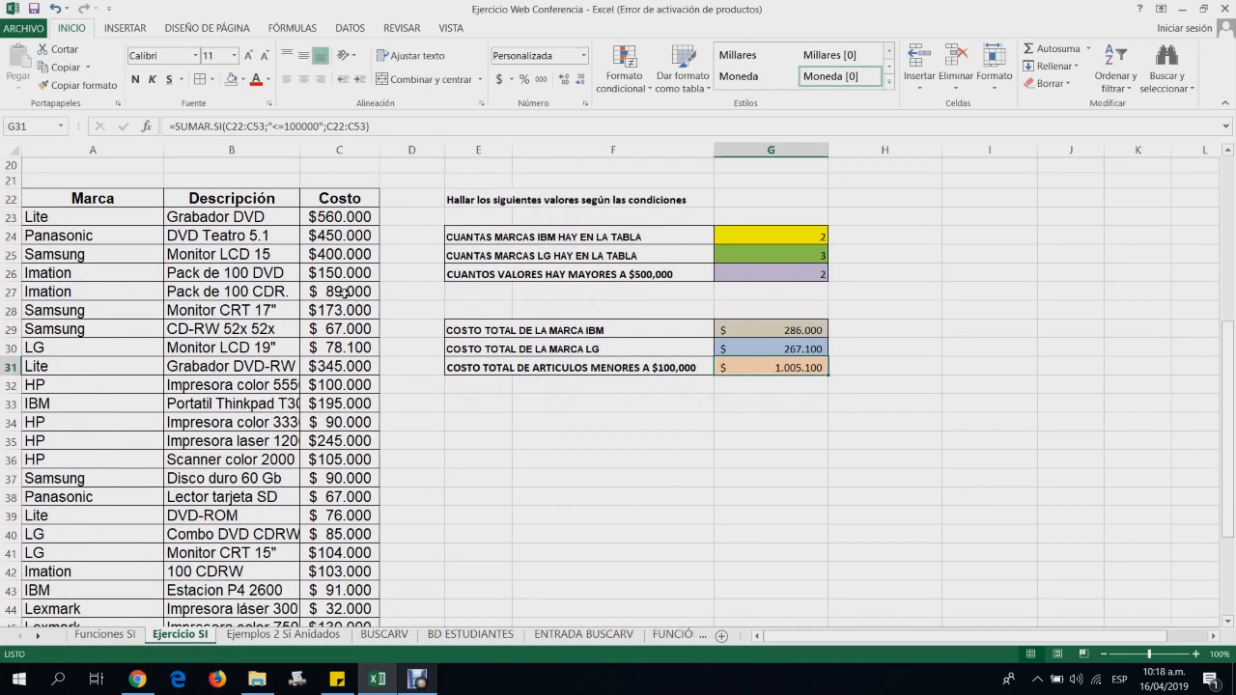
scroll(355, 348, down, 5)
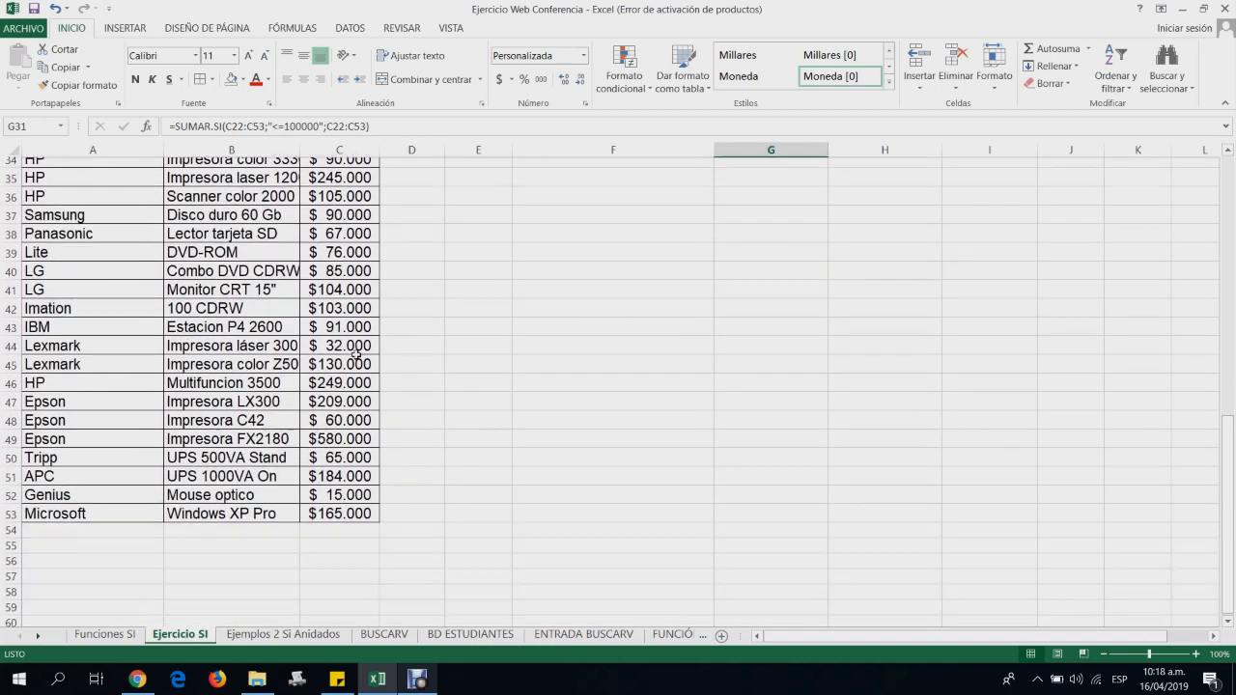
scroll(355, 355, up, 3)
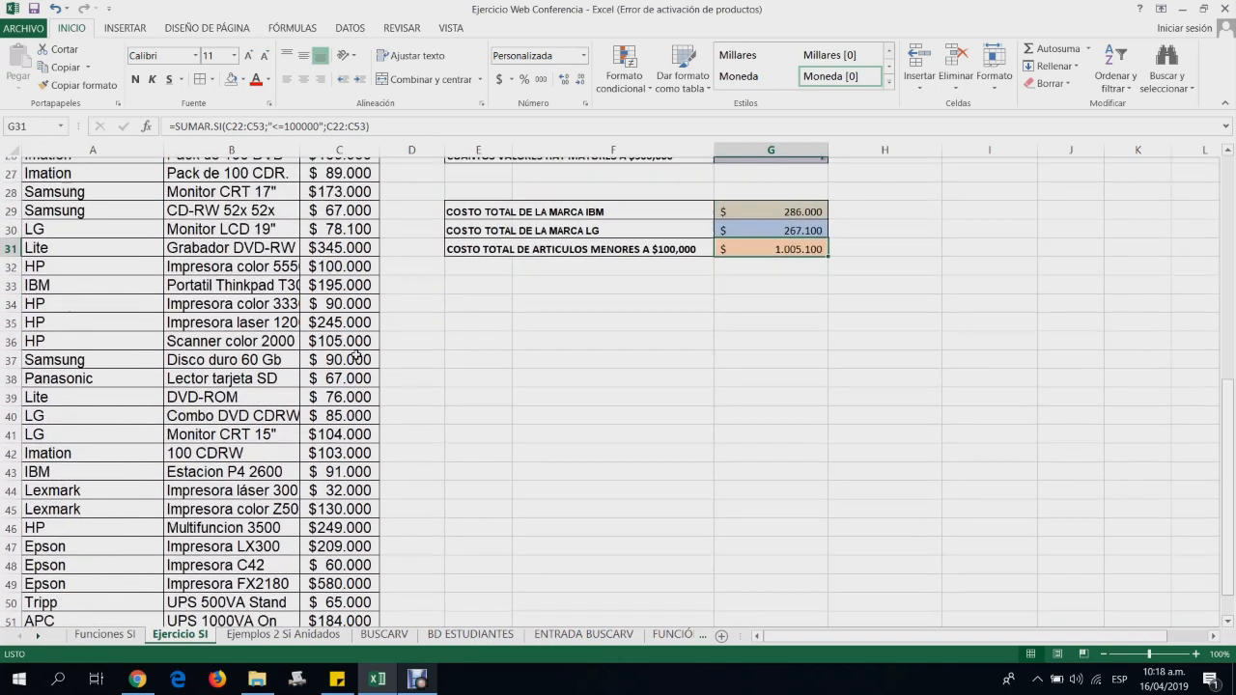
scroll(356, 355, up, 3)
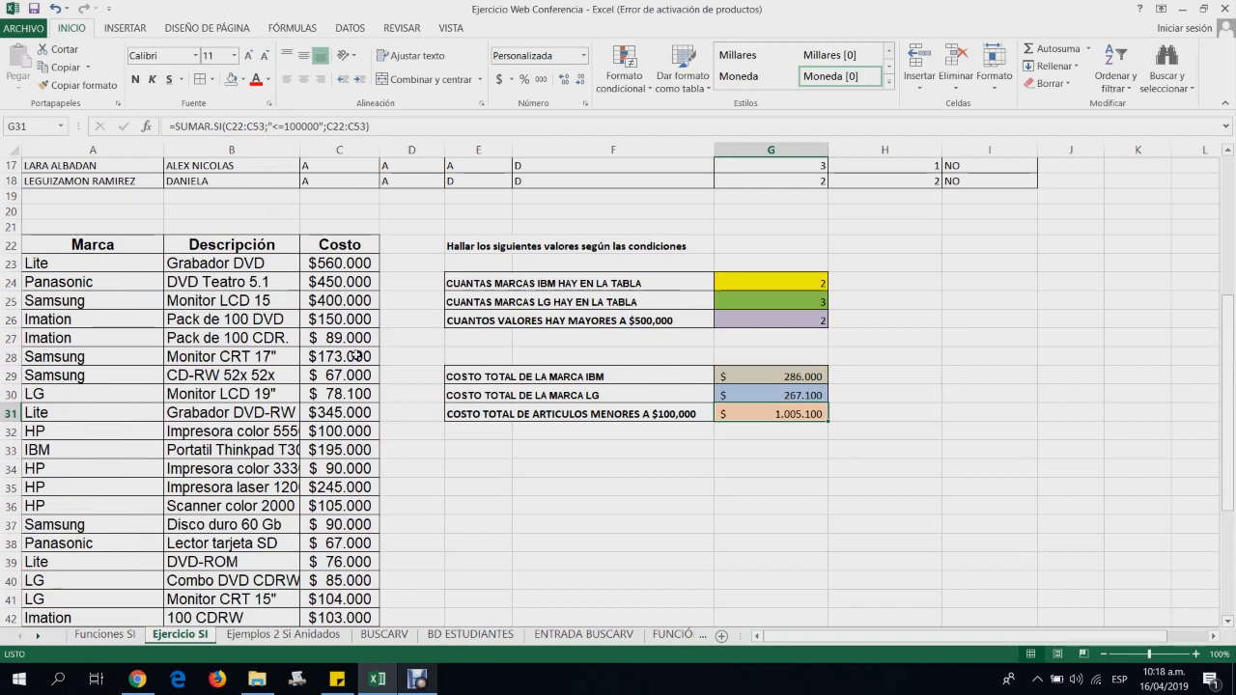
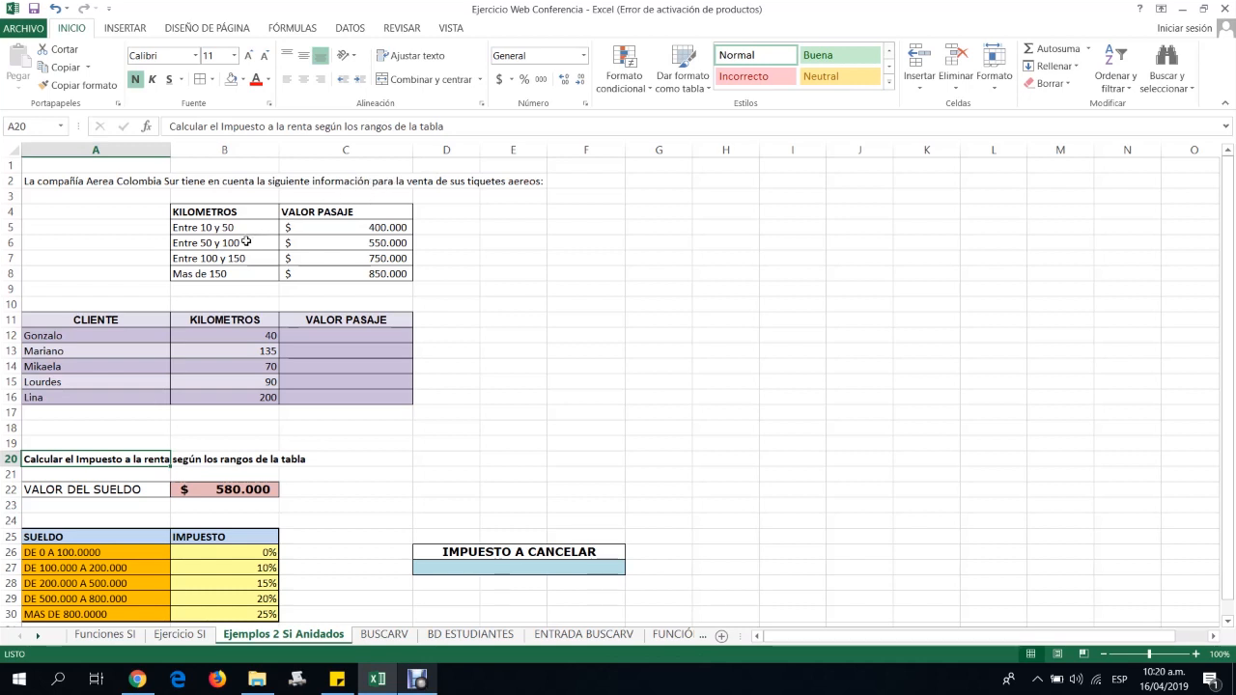
Examine the airline fare table in B4:C8, matching each kilometre range to its ticket value
drag(237, 212, 240, 273)
drag(365, 212, 375, 274)
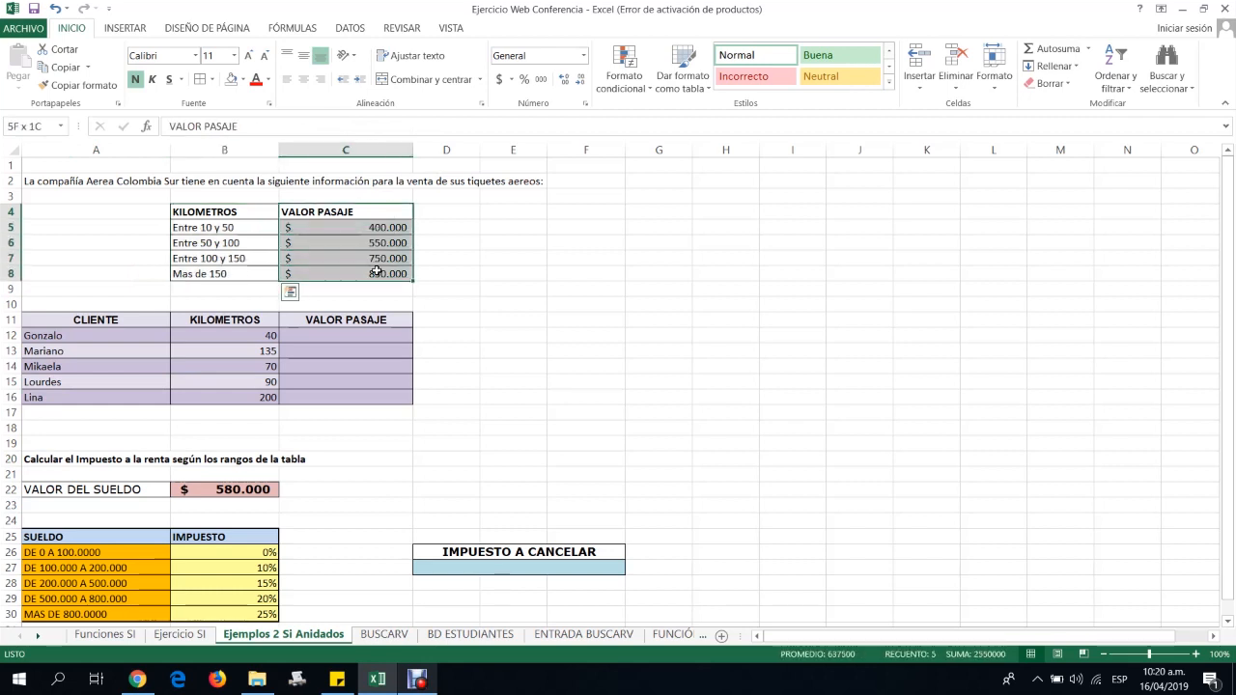
click(219, 229)
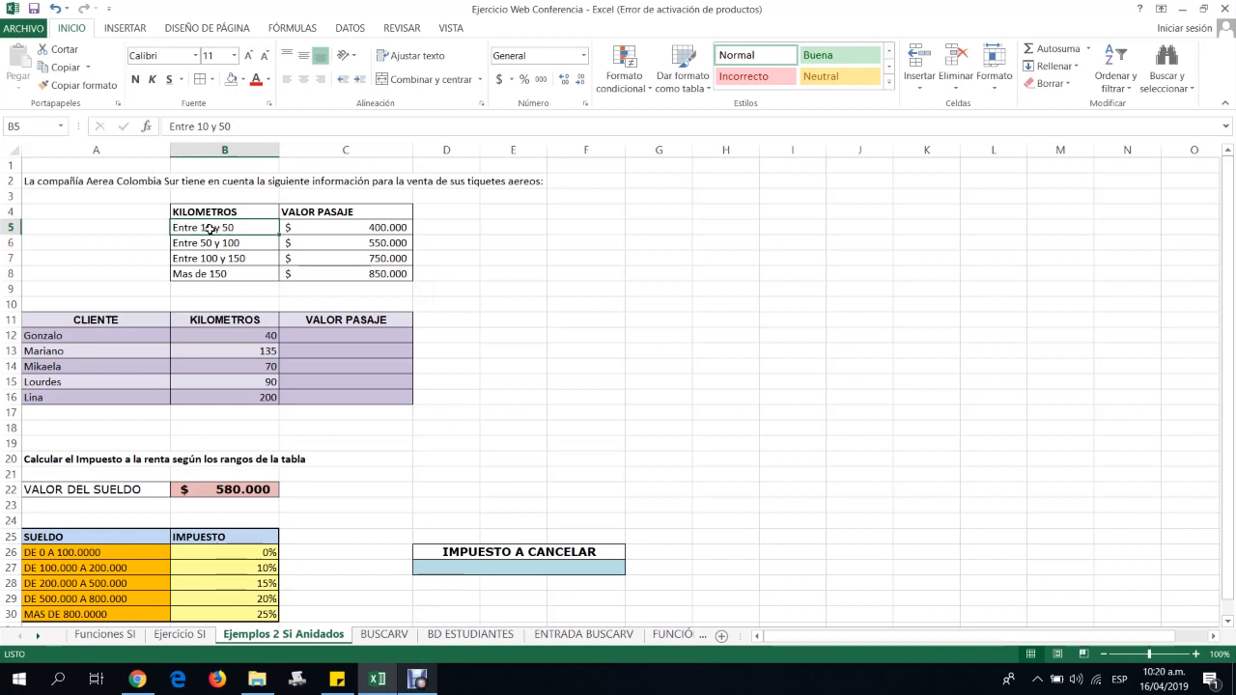
click(343, 229)
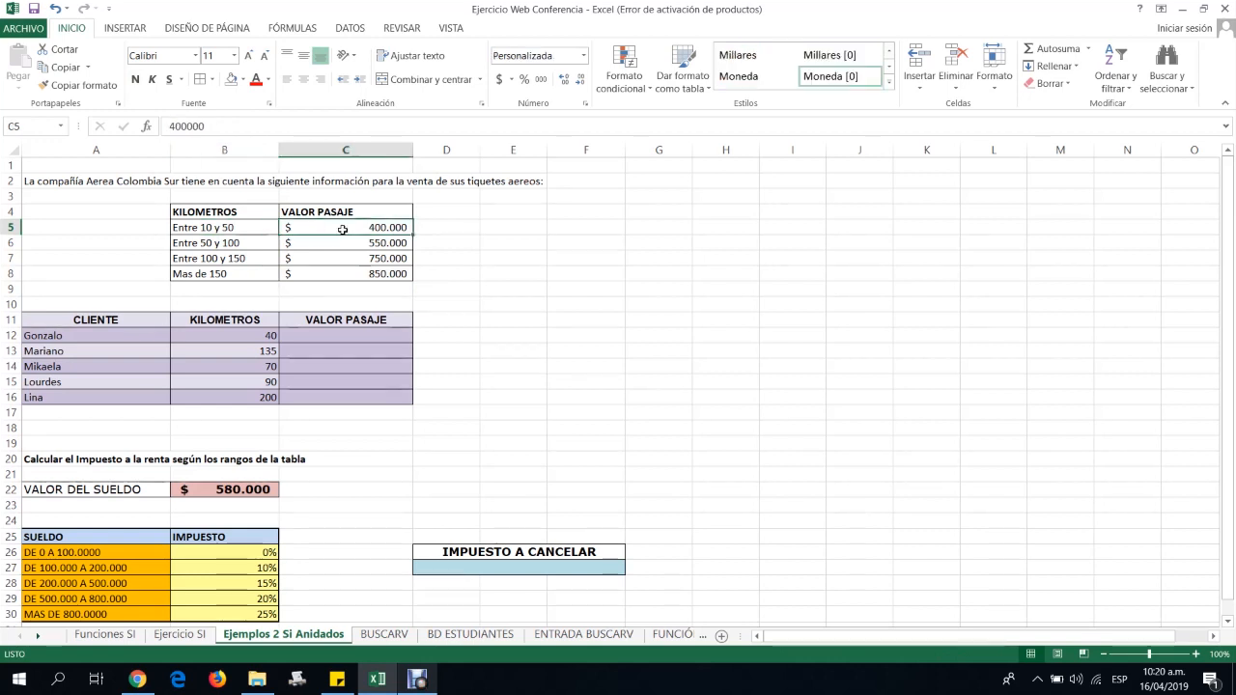
click(218, 248)
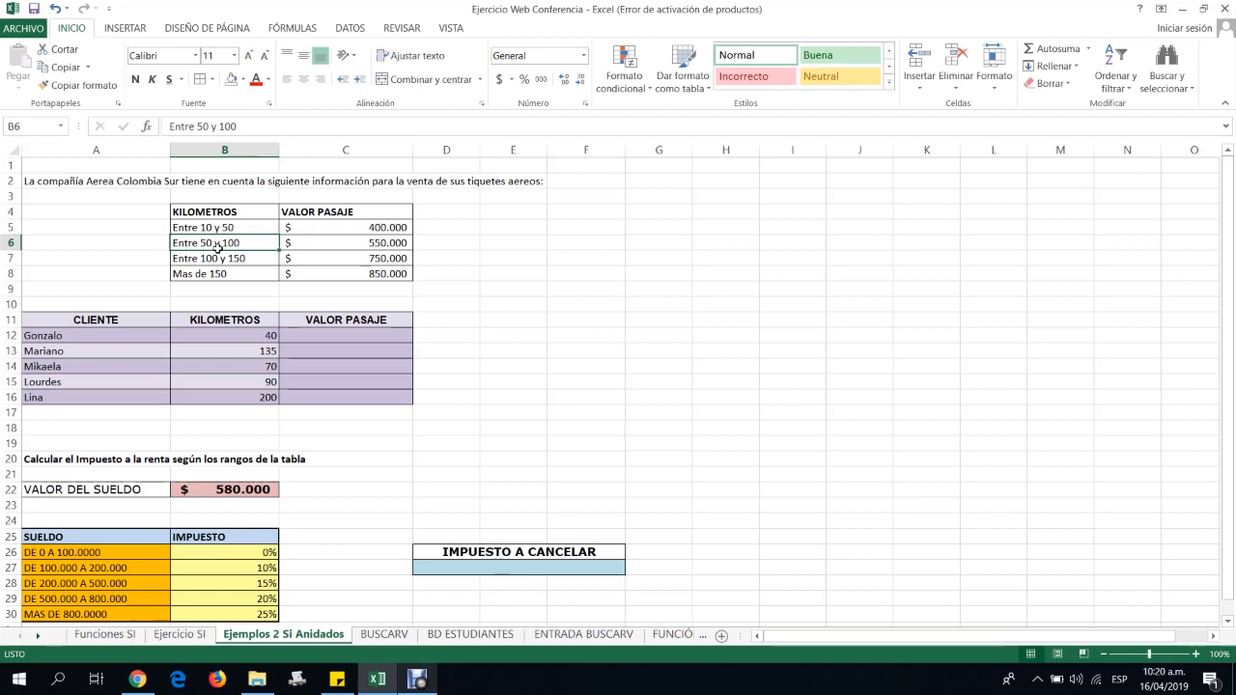
click(379, 248)
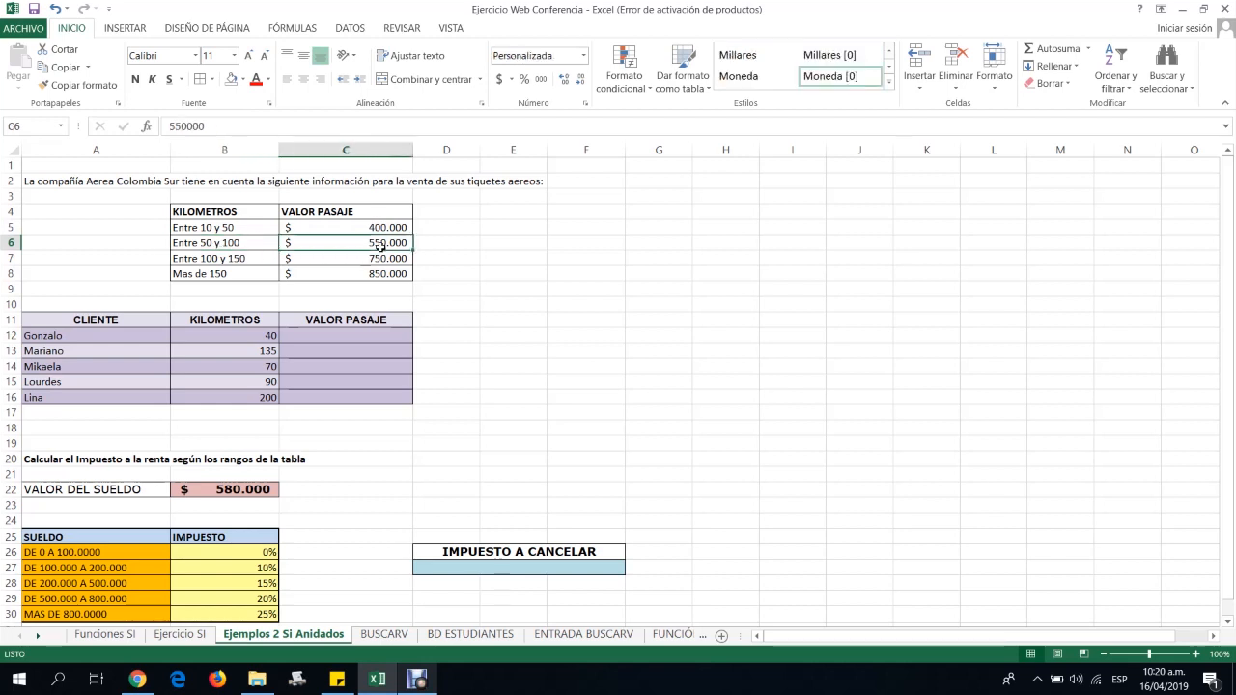
click(225, 259)
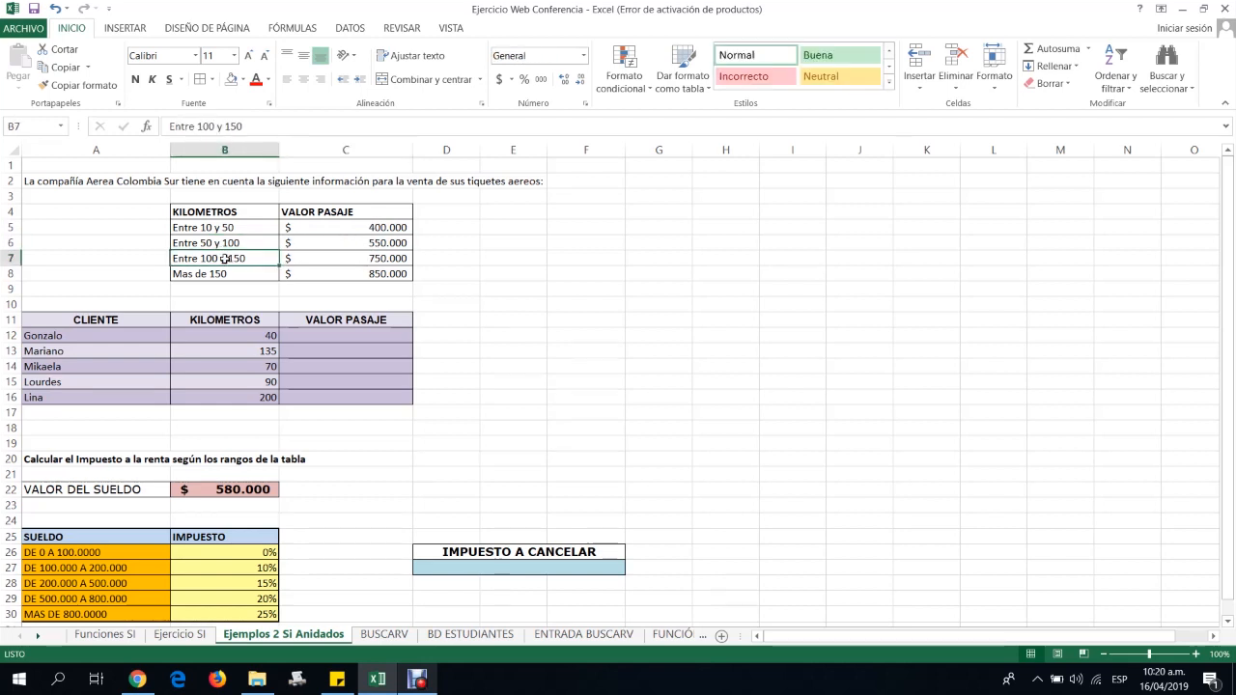
click(362, 262)
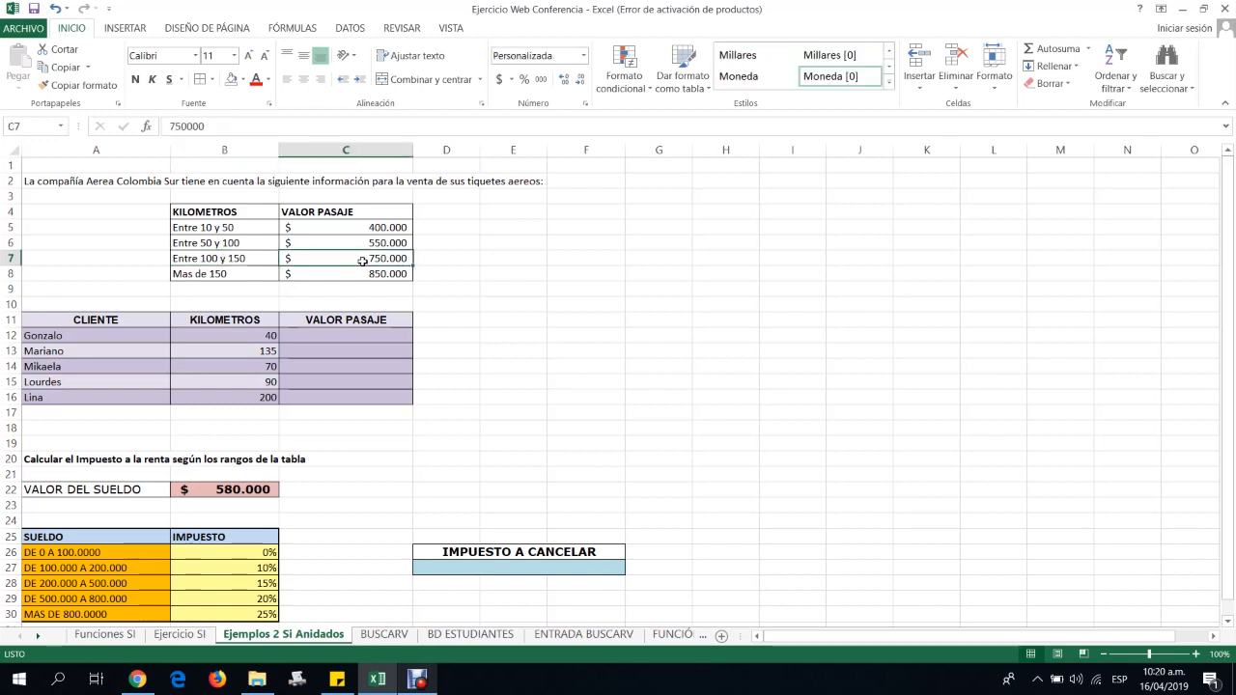
click(229, 274)
click(380, 271)
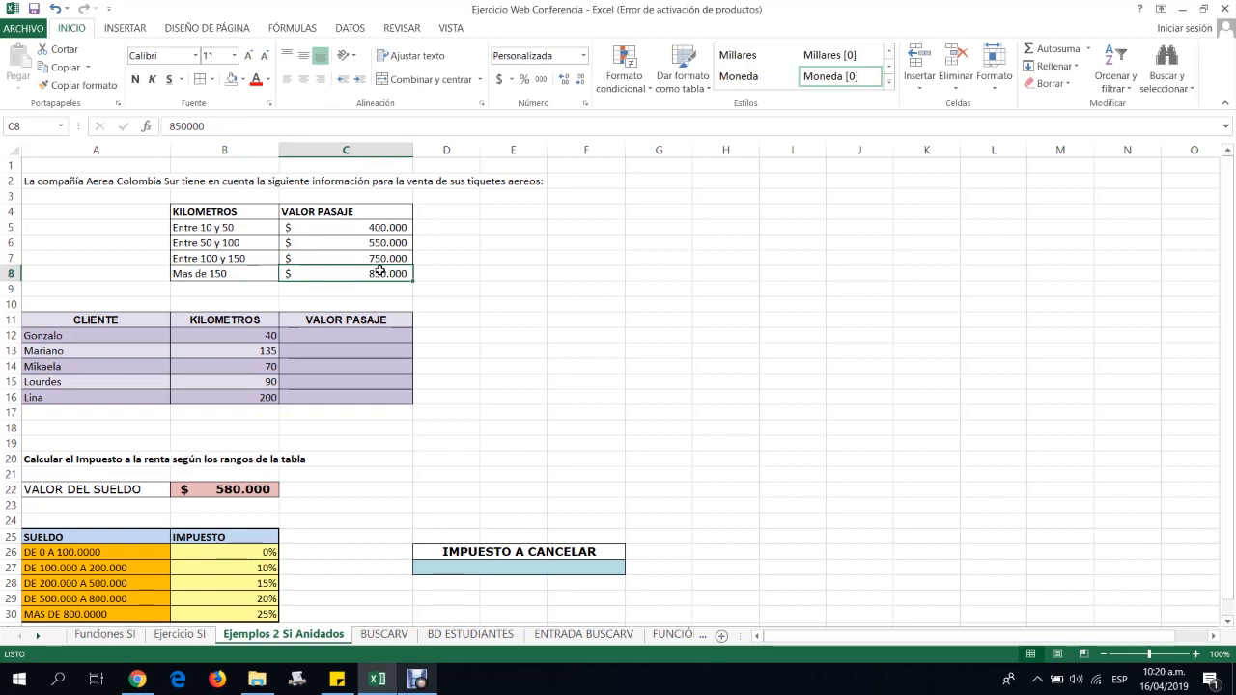
Examine the client table's kilometres and empty Valor Pasaje column, comparing them with the fares in C5:C8
drag(97, 317, 106, 398)
click(99, 350)
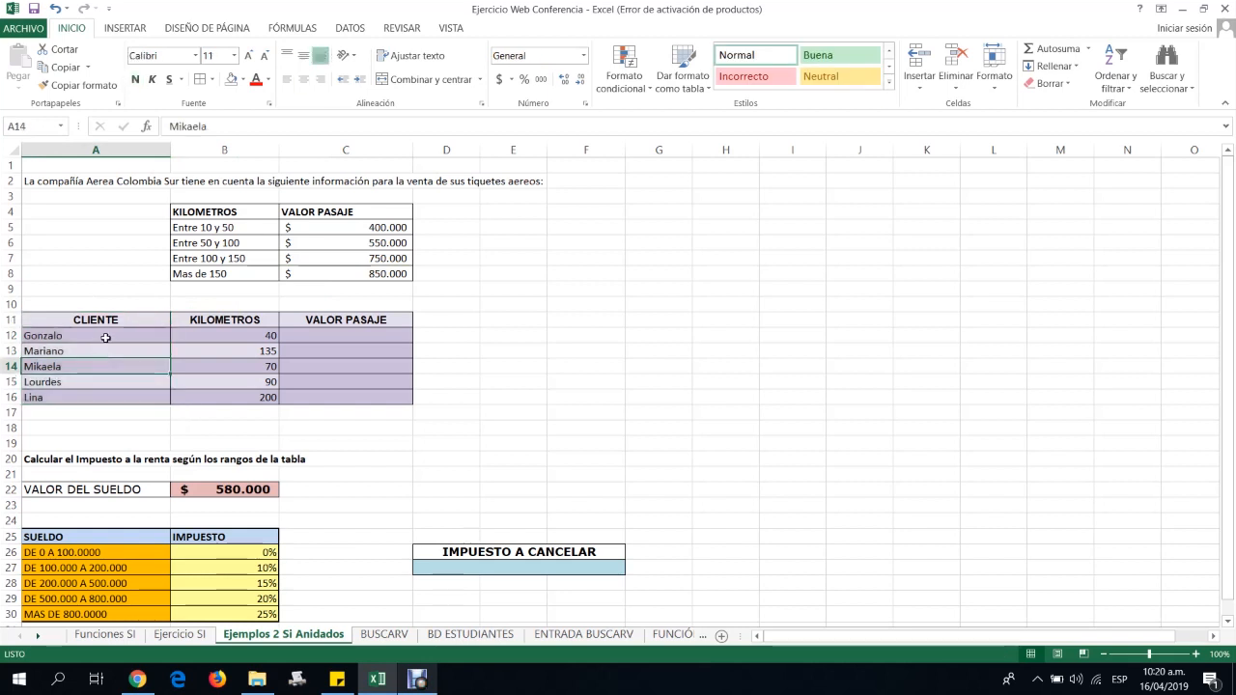
drag(105, 337, 105, 389)
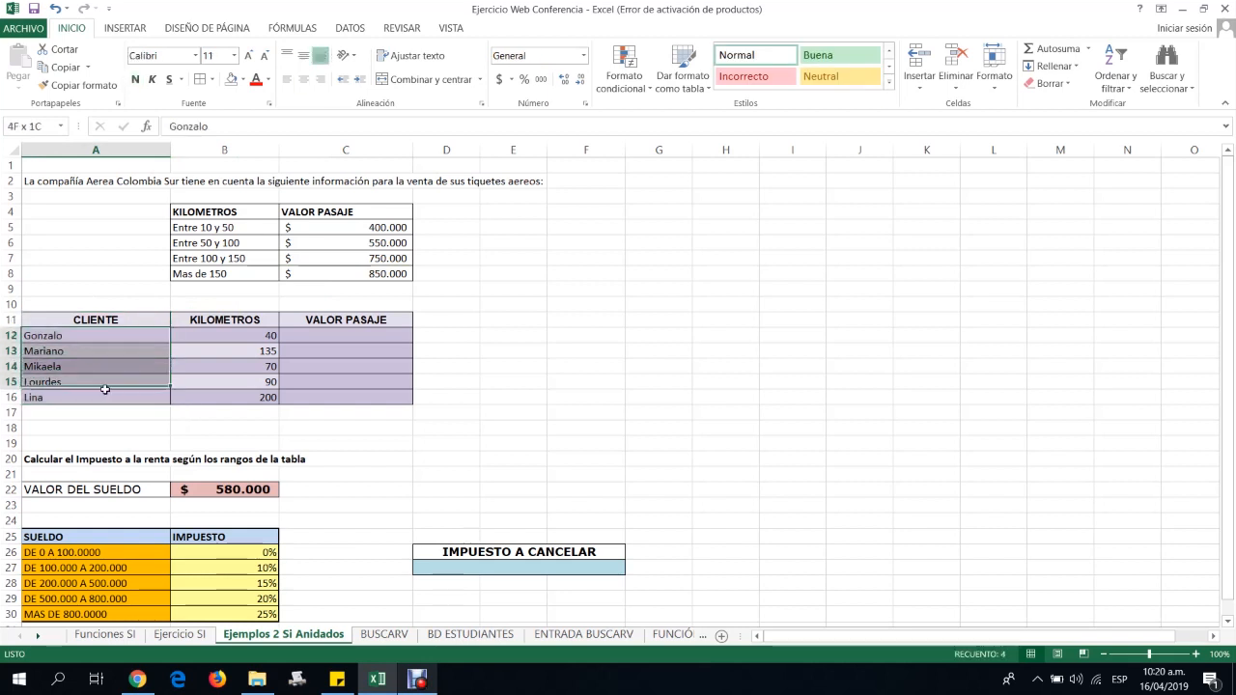
click(220, 335)
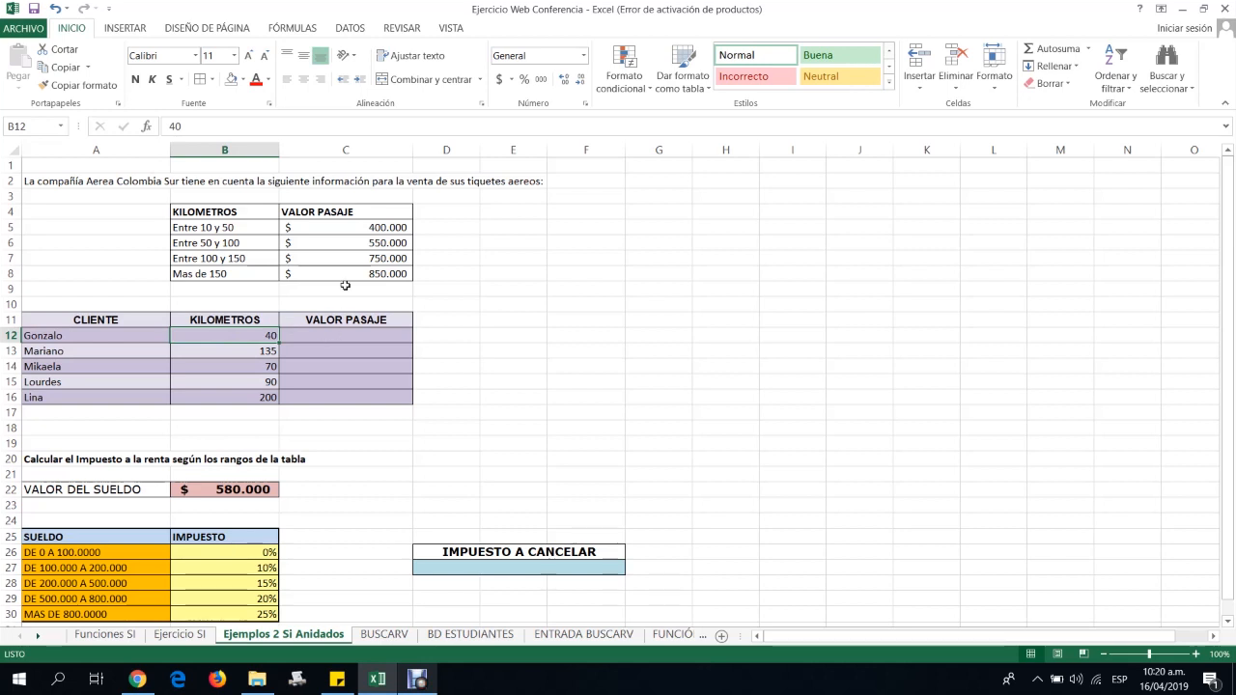
click(344, 338)
drag(344, 338, 346, 391)
click(363, 340)
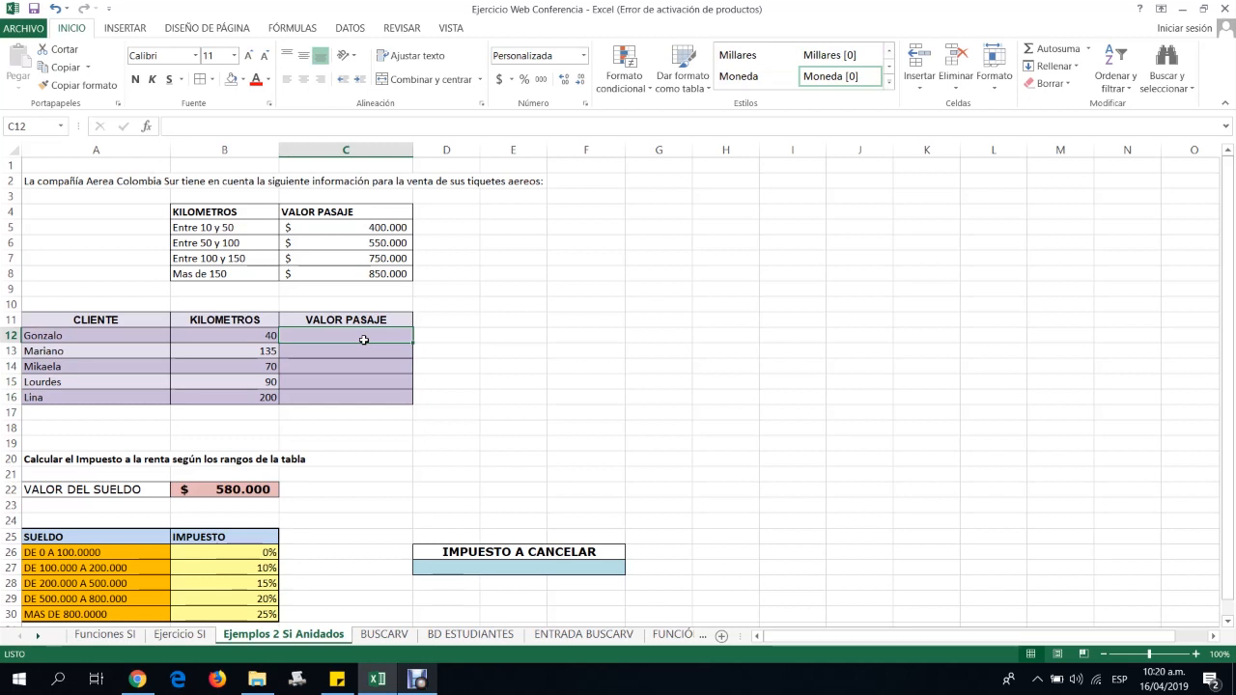
drag(373, 228, 388, 274)
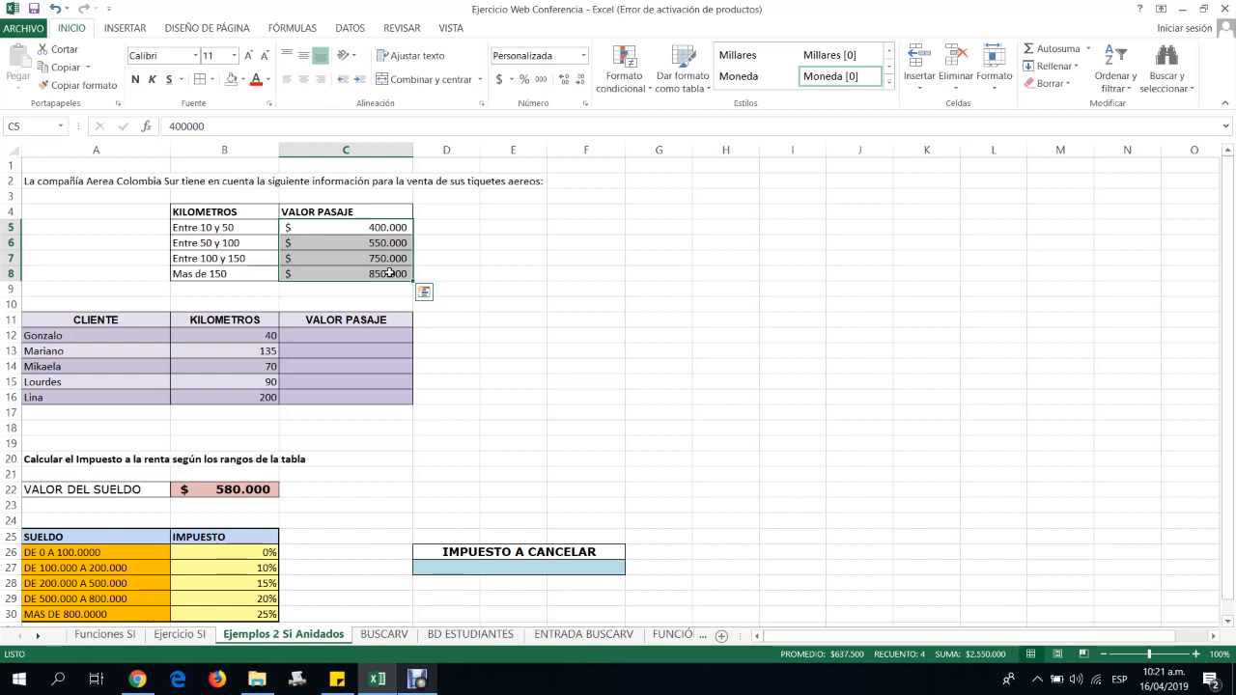
Insert the SI function in C12 for the first client's ticket value, keeping both tables uncovered by the arguments dialog
click(369, 333)
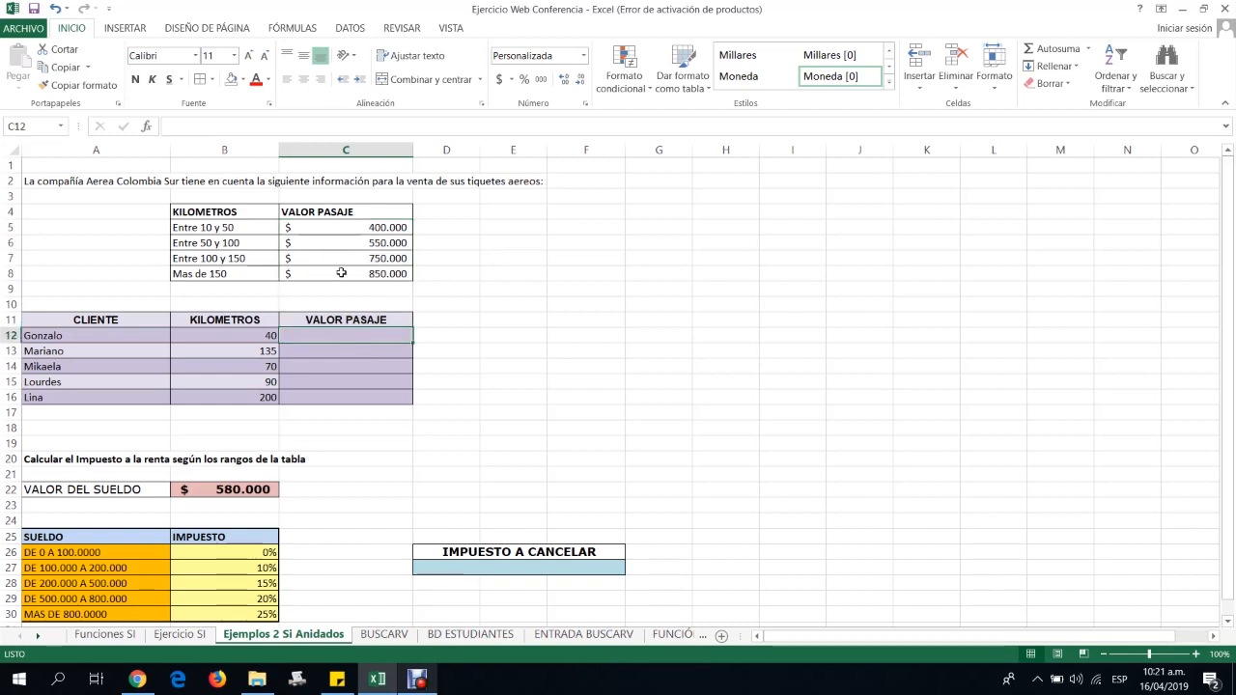
text(=)
click(148, 128)
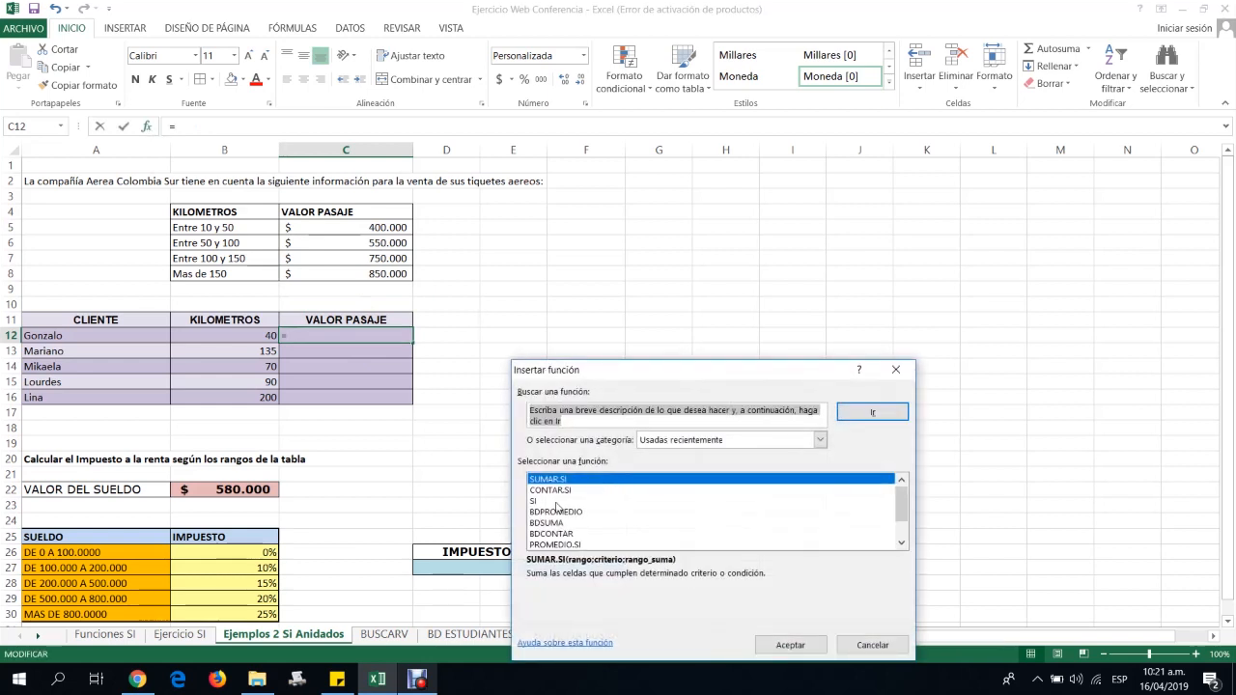
click(556, 502)
click(790, 646)
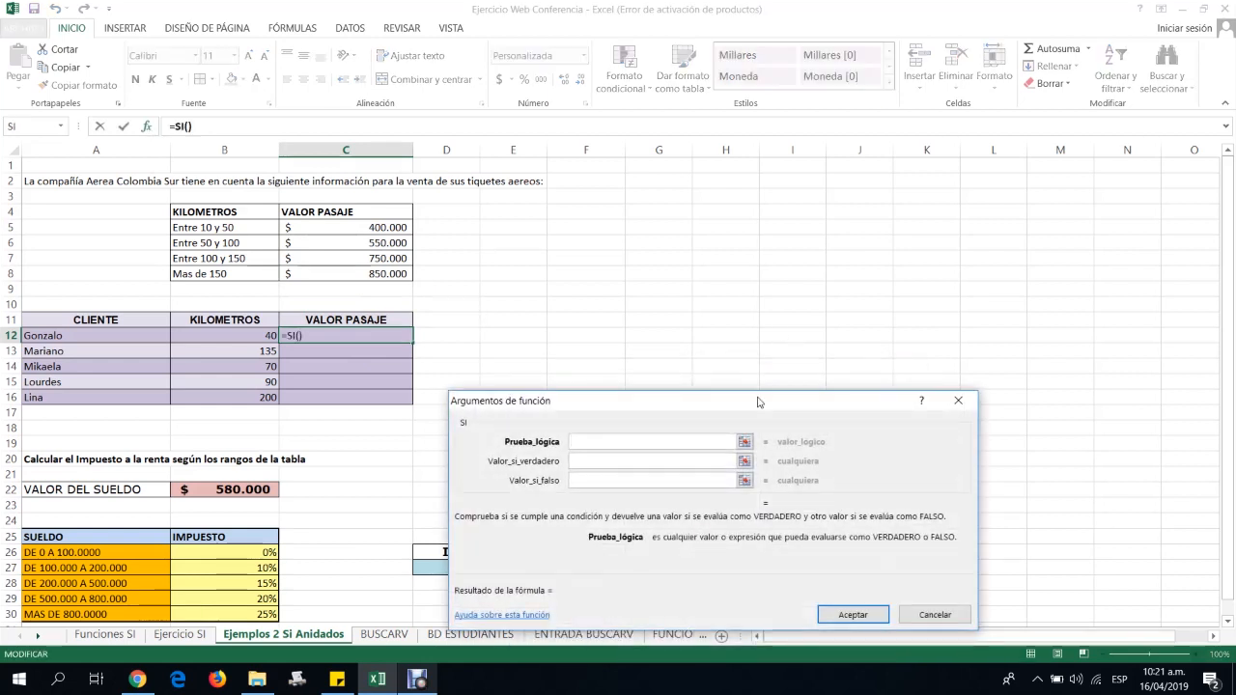
drag(762, 403, 899, 169)
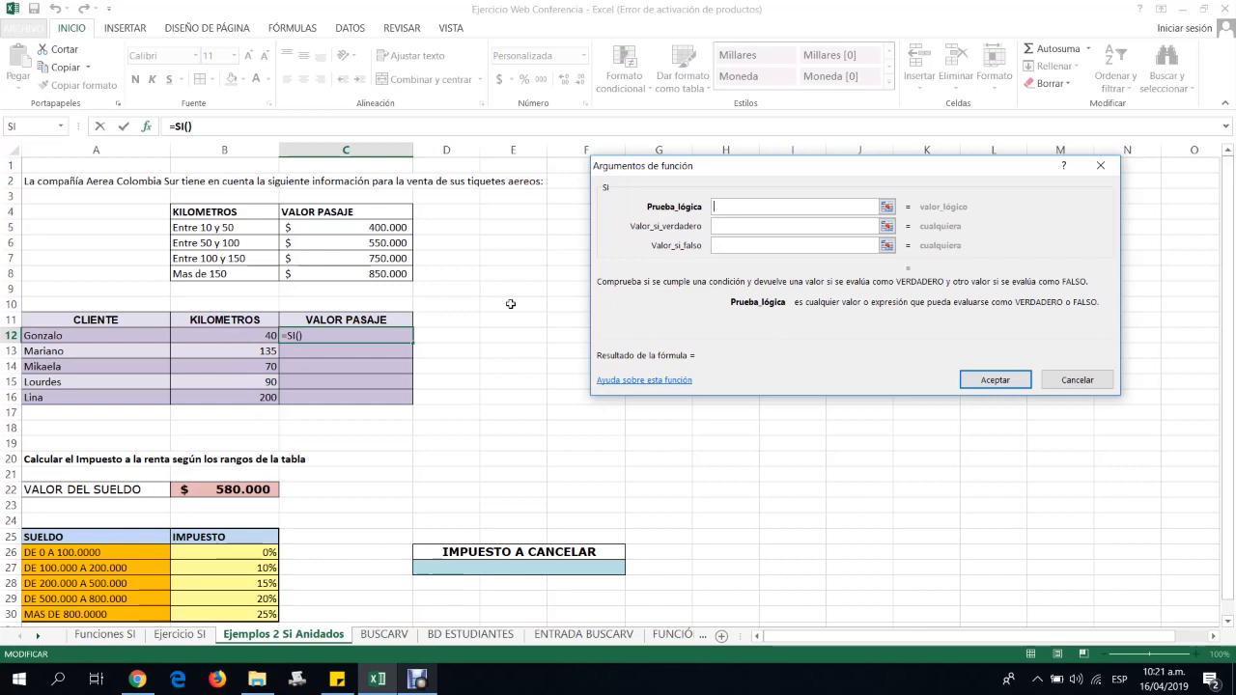
Set the SI logical test to B12<=50 and its value if true to 400000
click(253, 335)
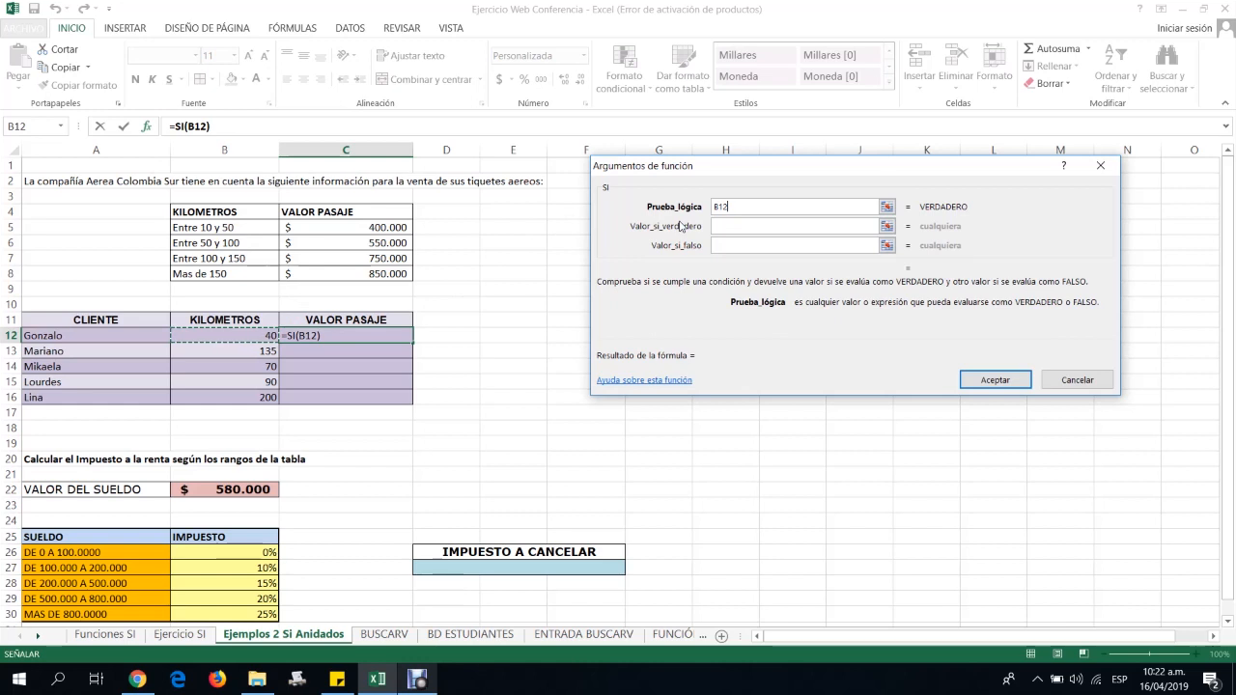
text(<=)
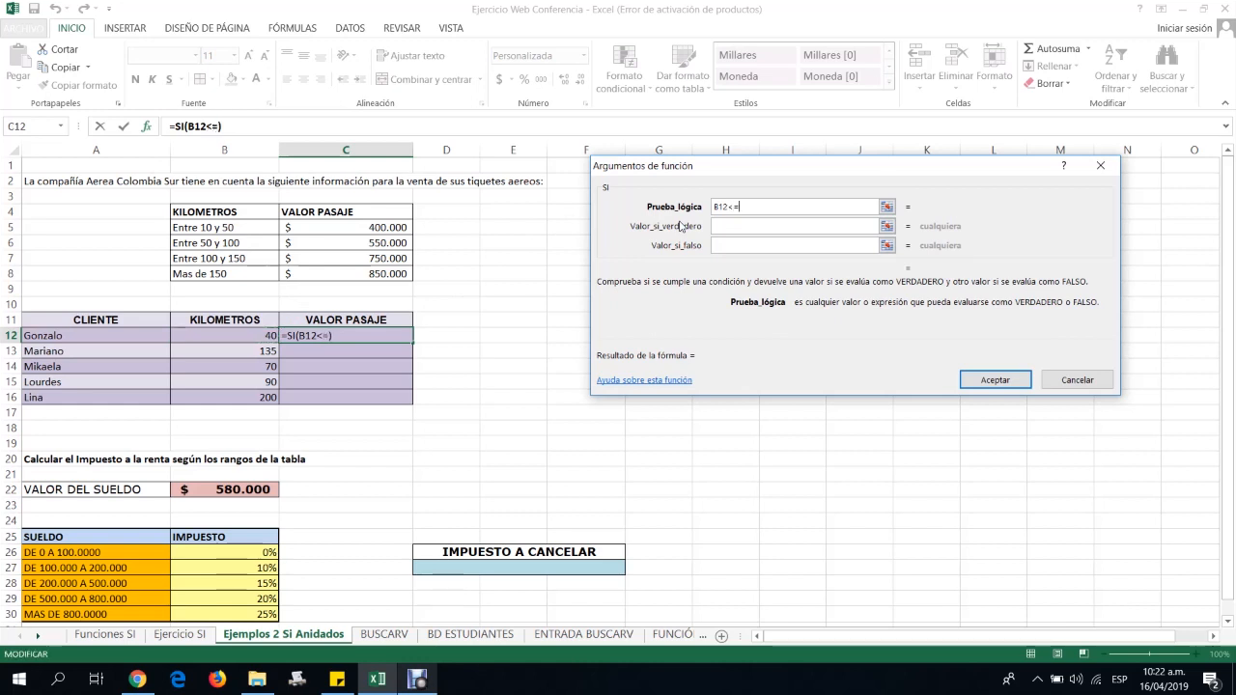
text(50)
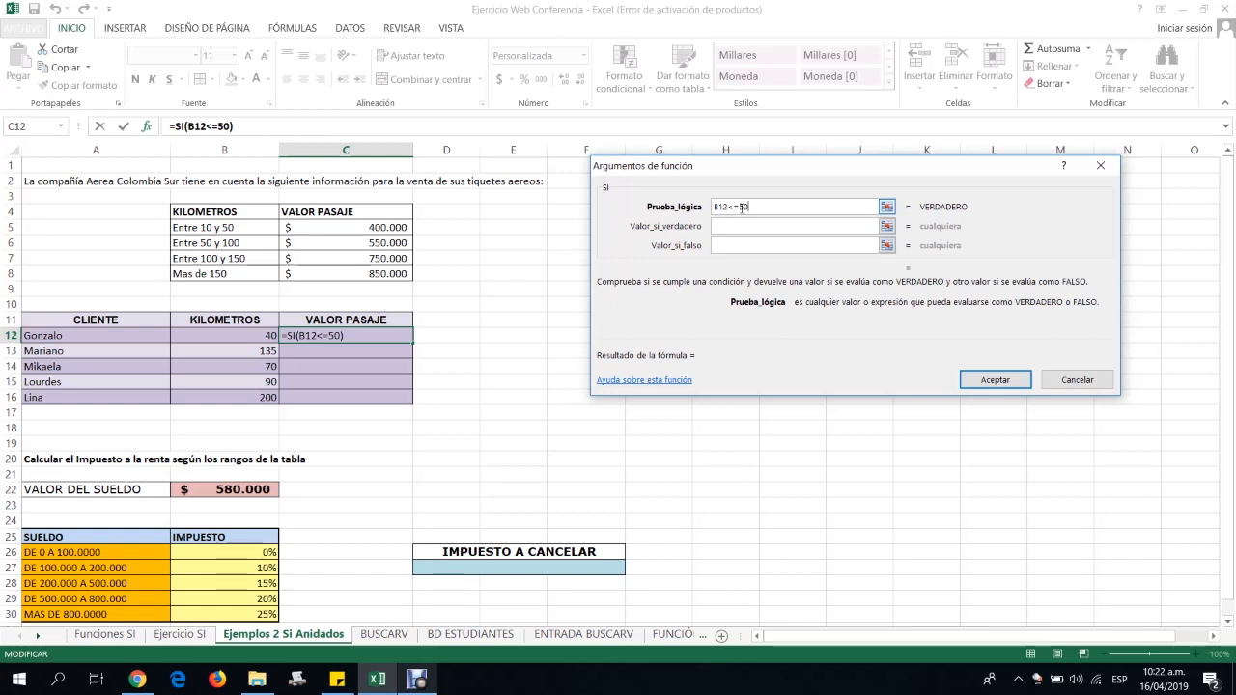
click(724, 226)
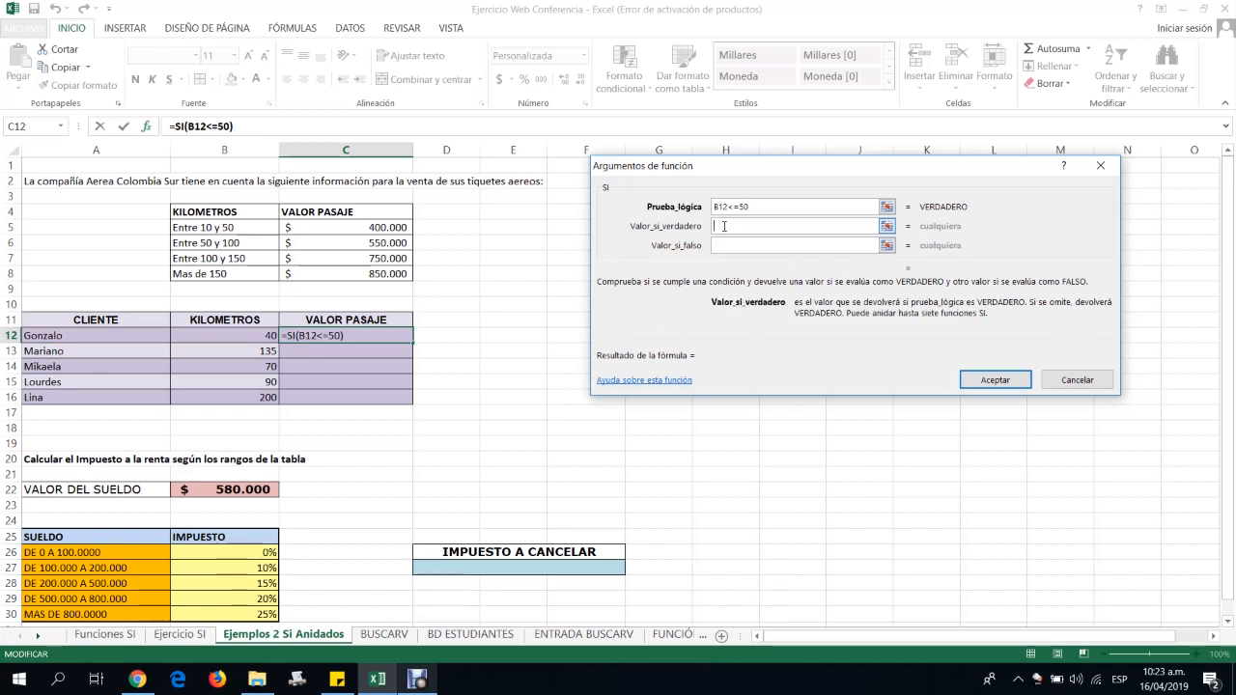
text(400000)
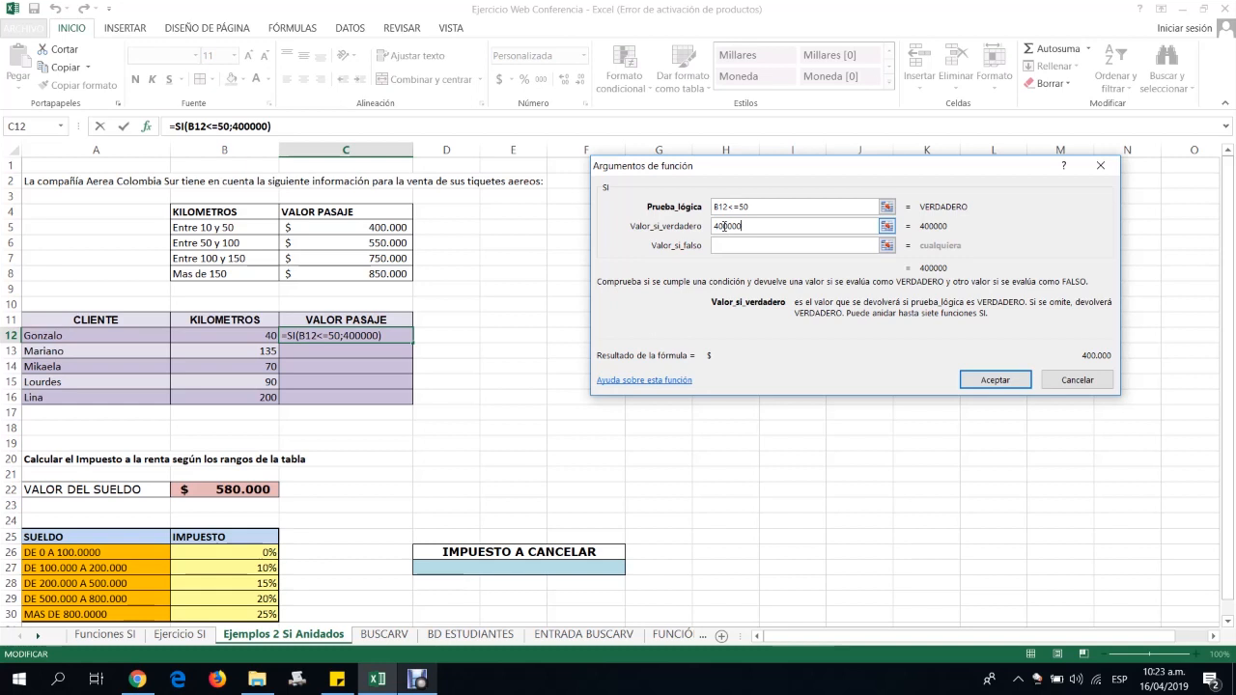
Nest a second SI as the value if false, with the test B12<=100 and 550000 as its true value
click(734, 242)
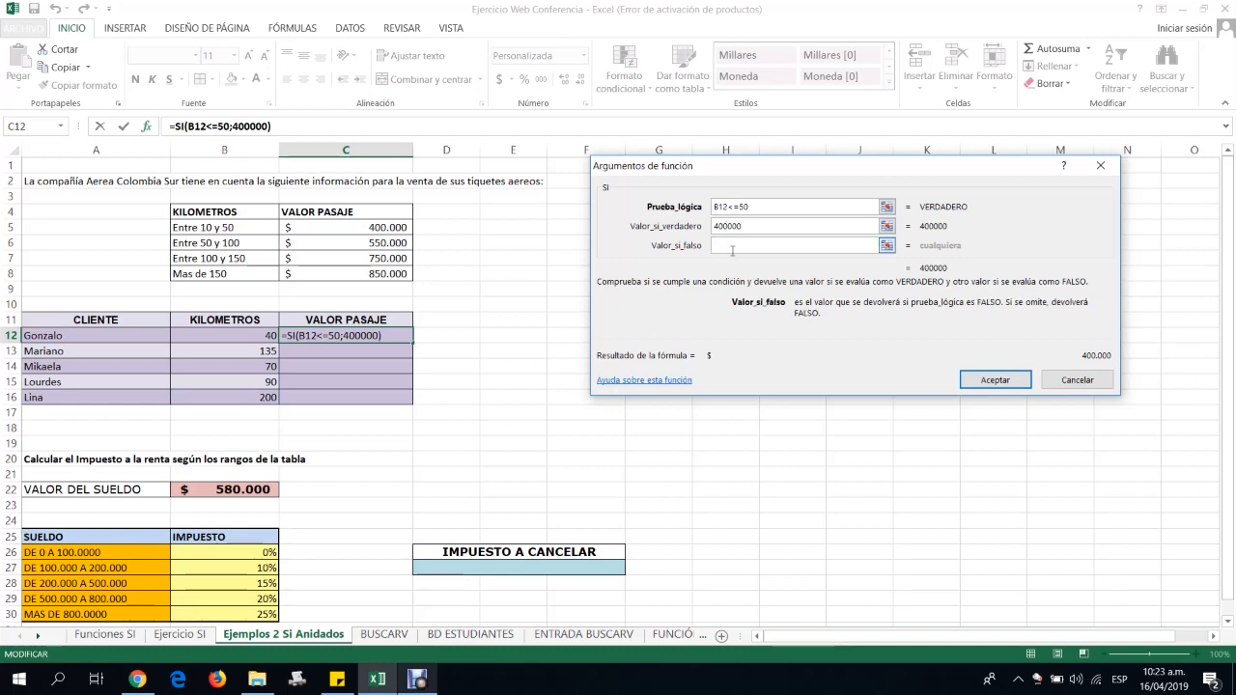
text(SI)
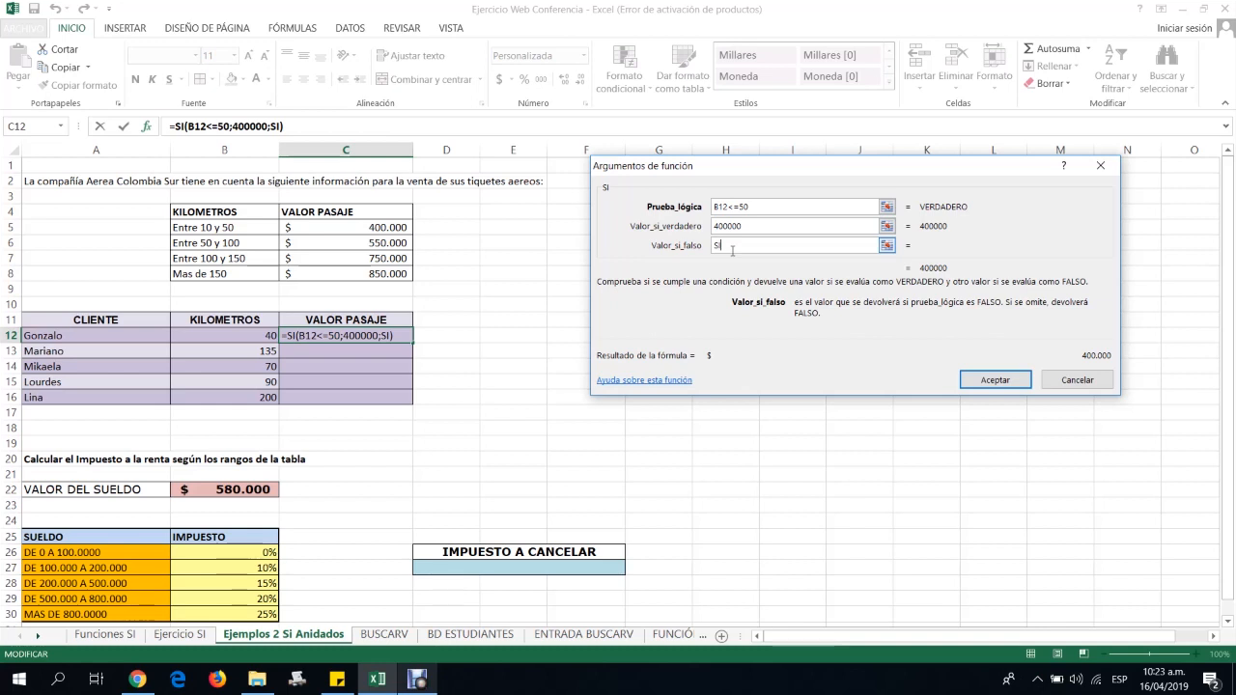
text(()
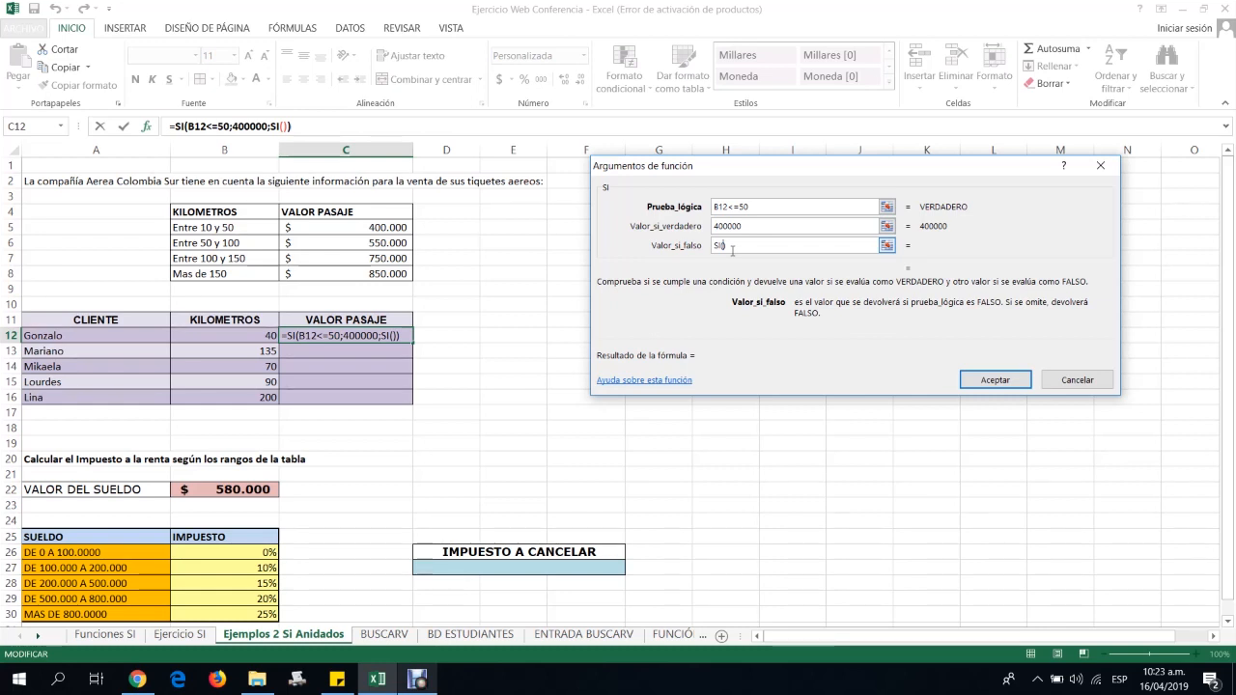
click(268, 336)
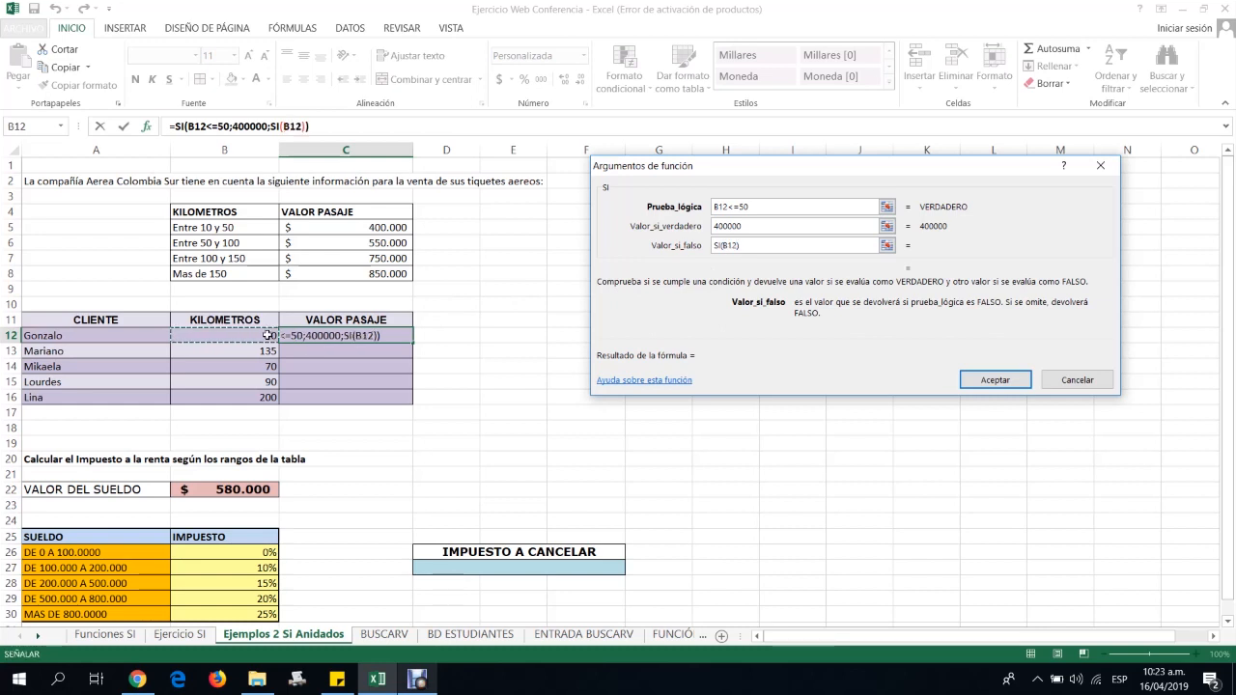
text(<=)
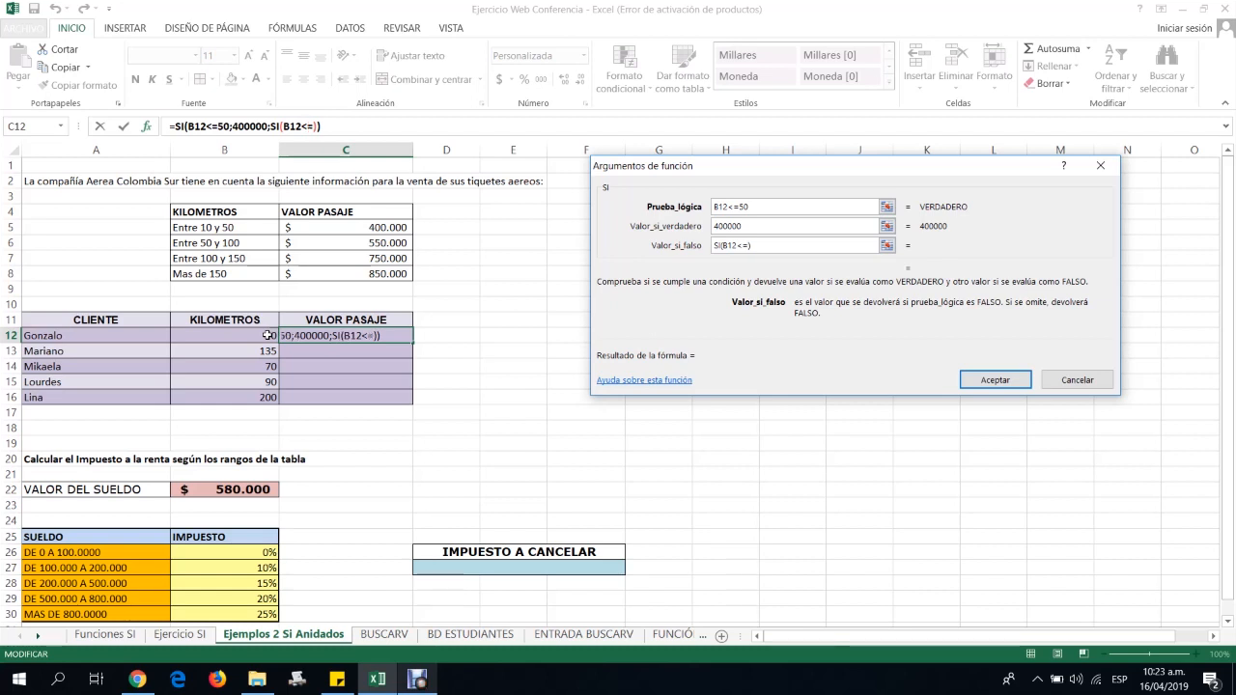
text(100)
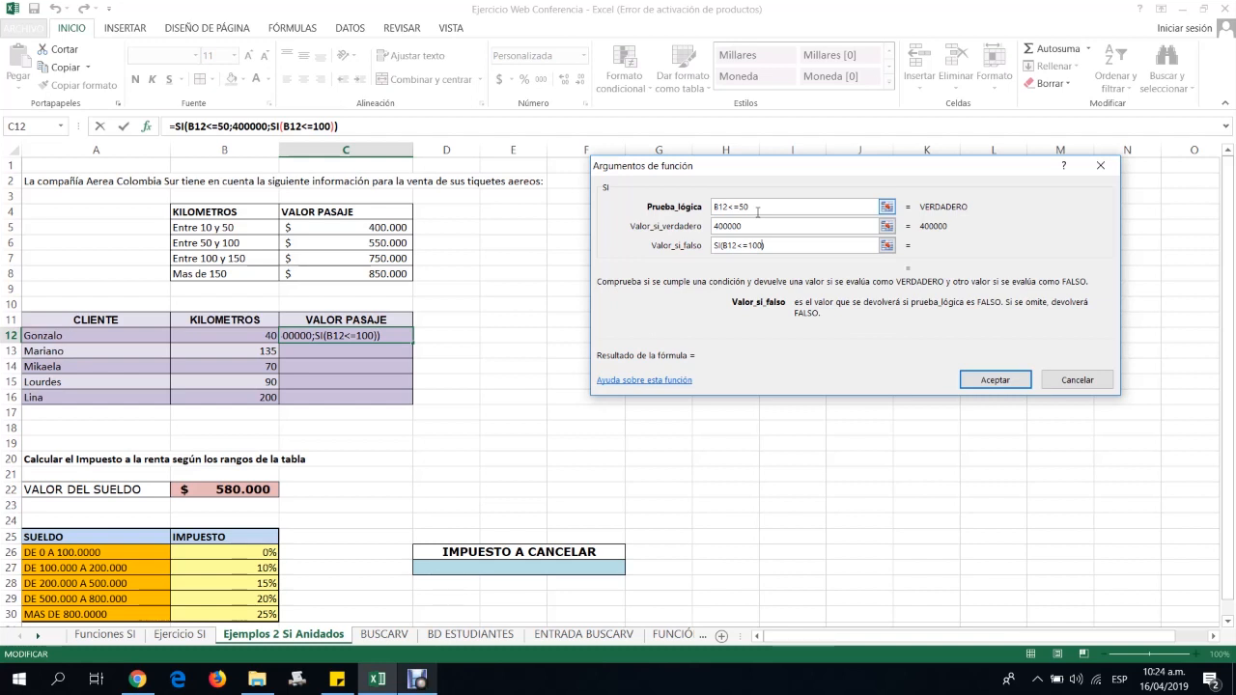
text(;)
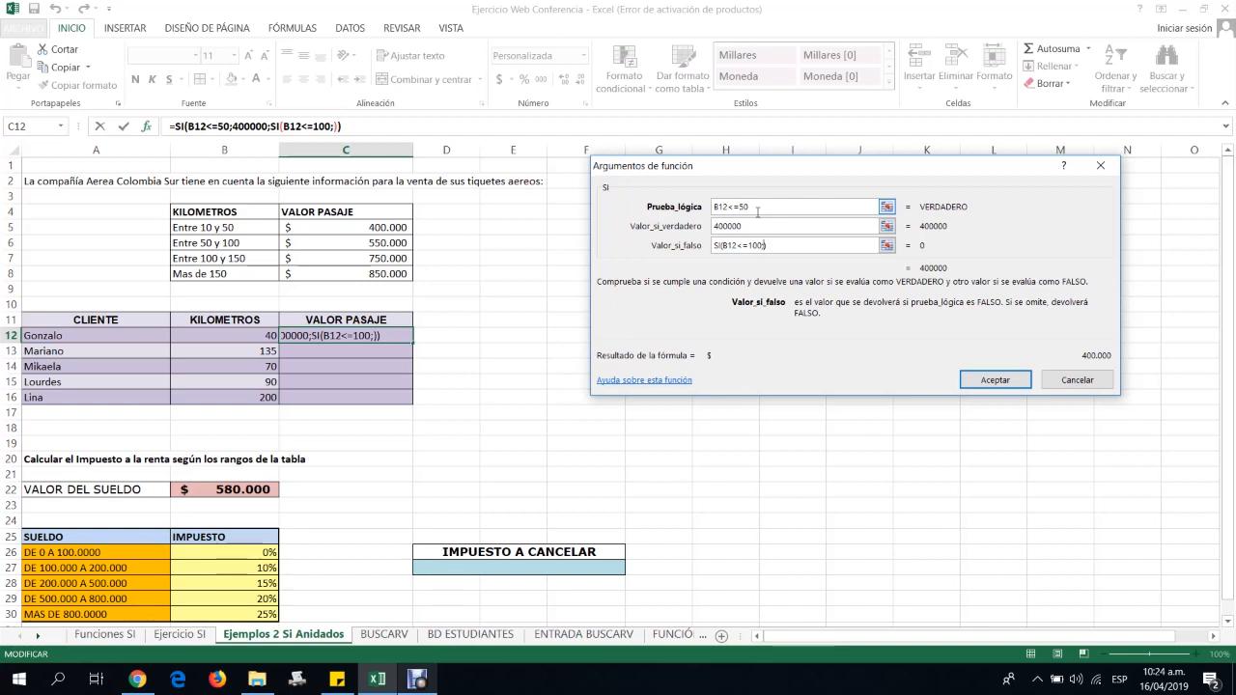
text(550000)
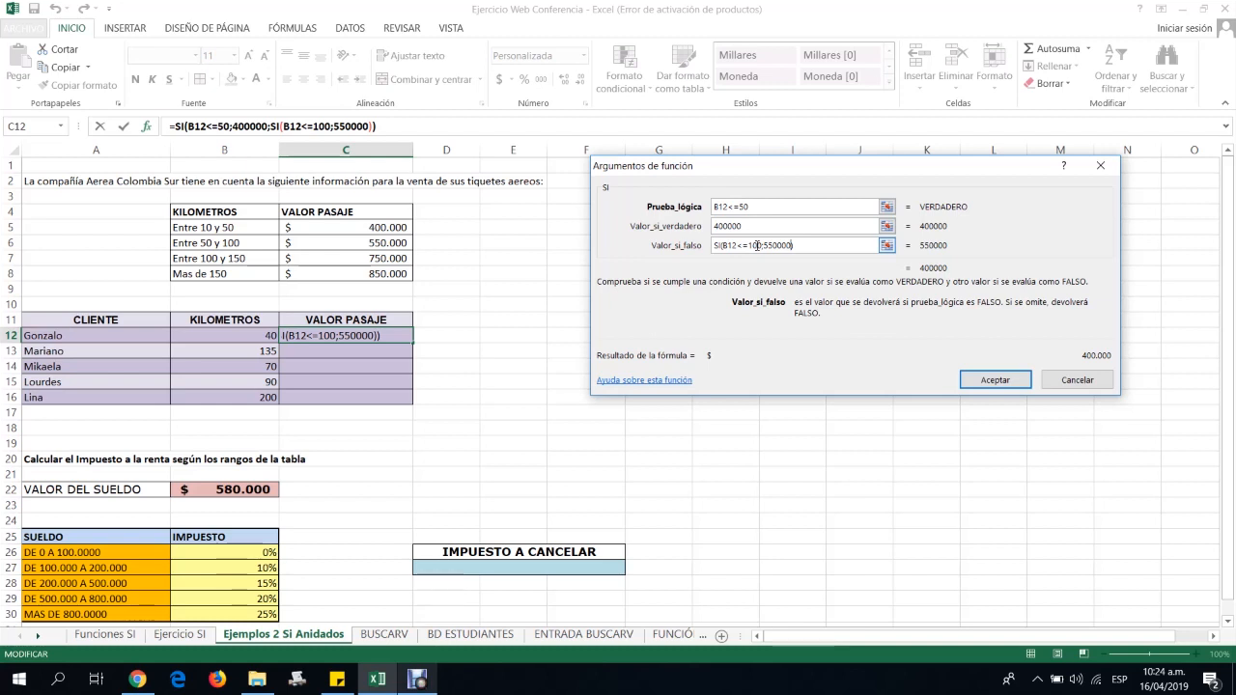
text(;)
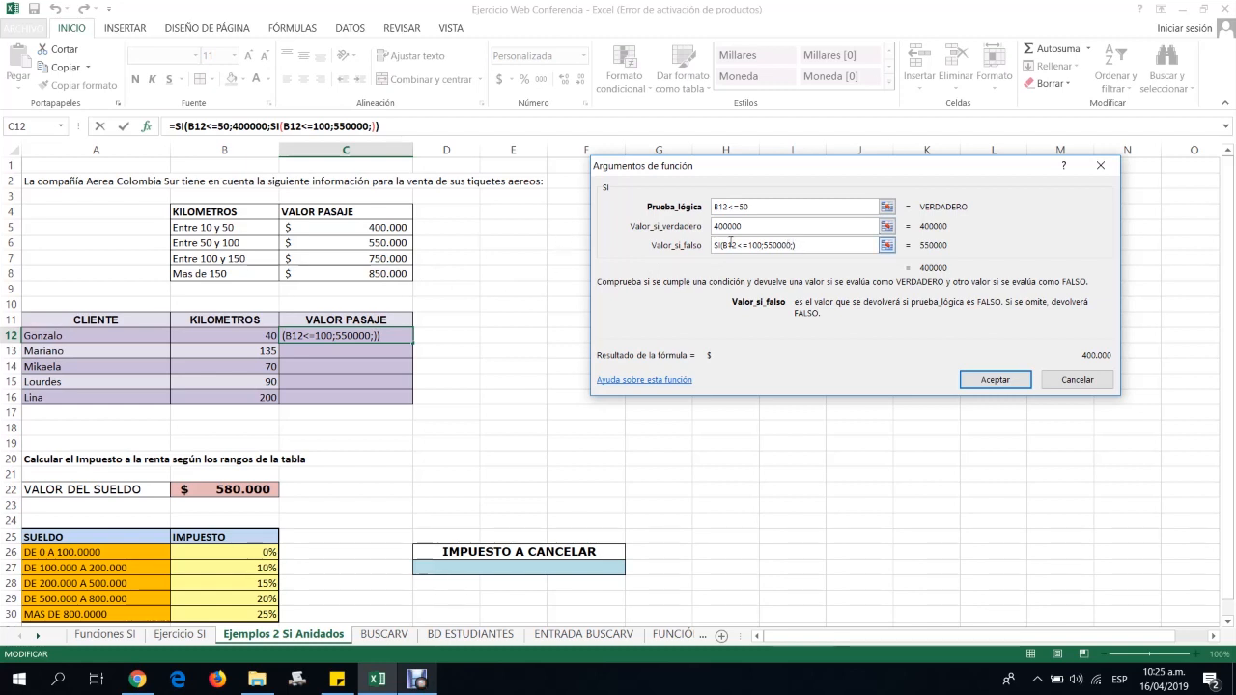
Nest a third SI as the second SI's value if false, with the test B12<=150 and 750000 as its true value
text(SI)
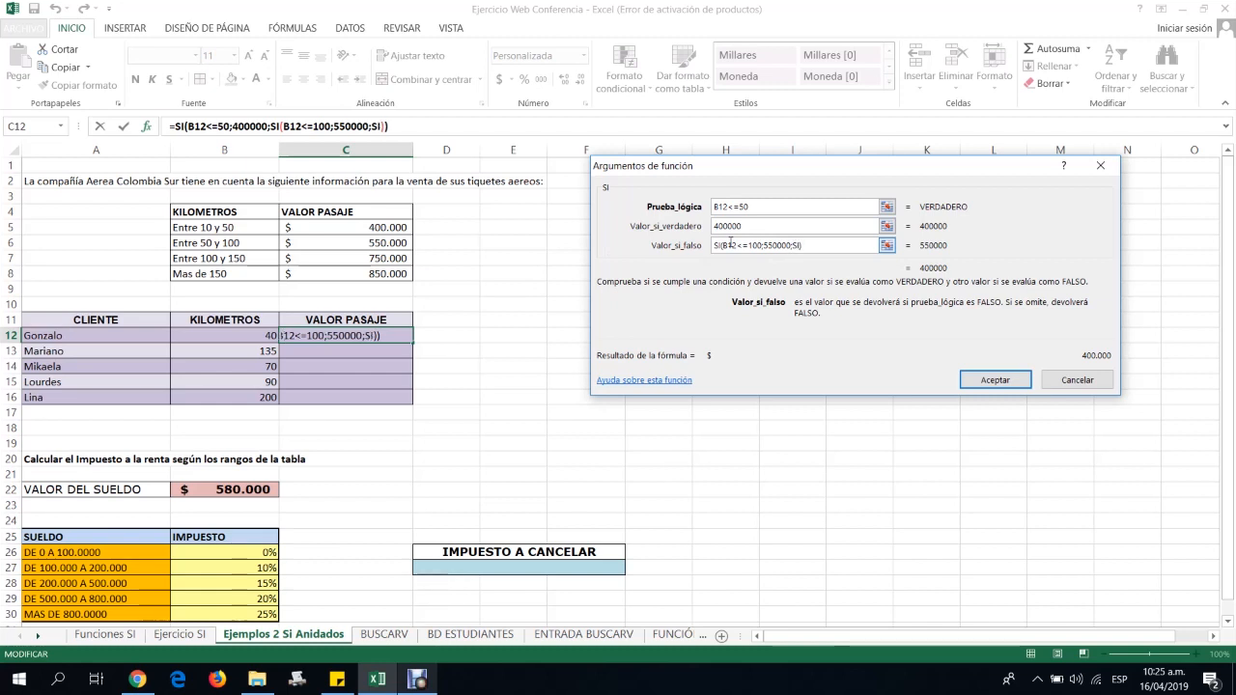
text(())
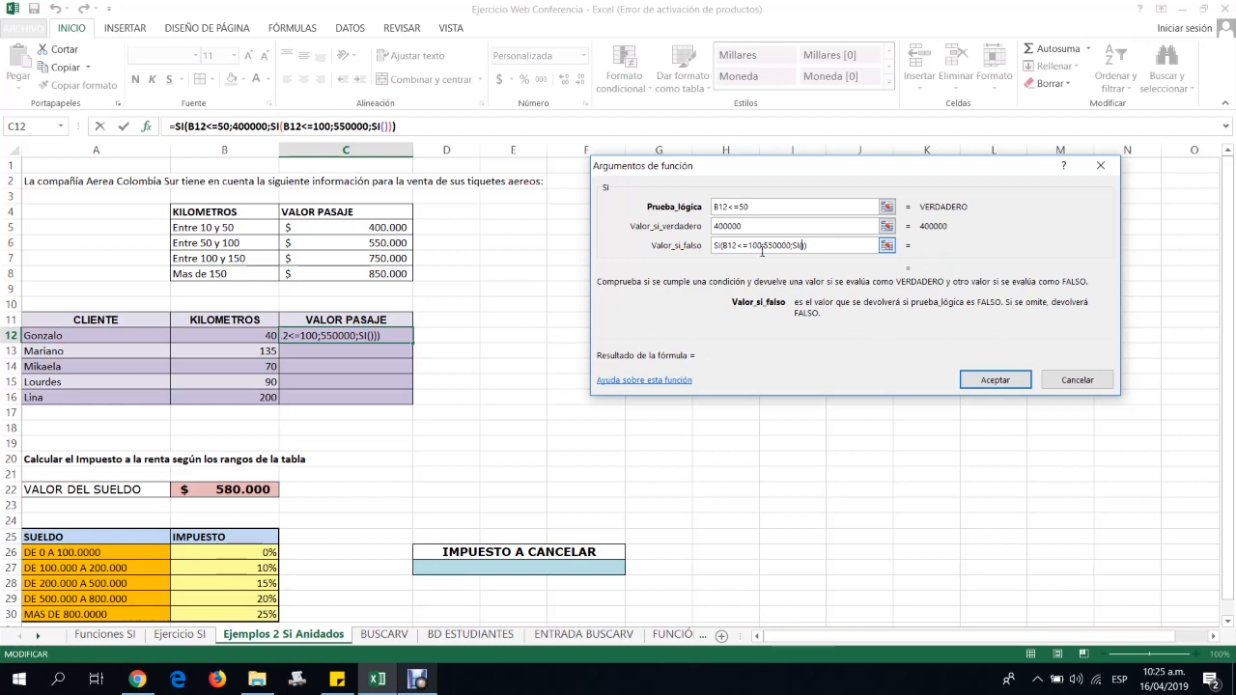
click(248, 335)
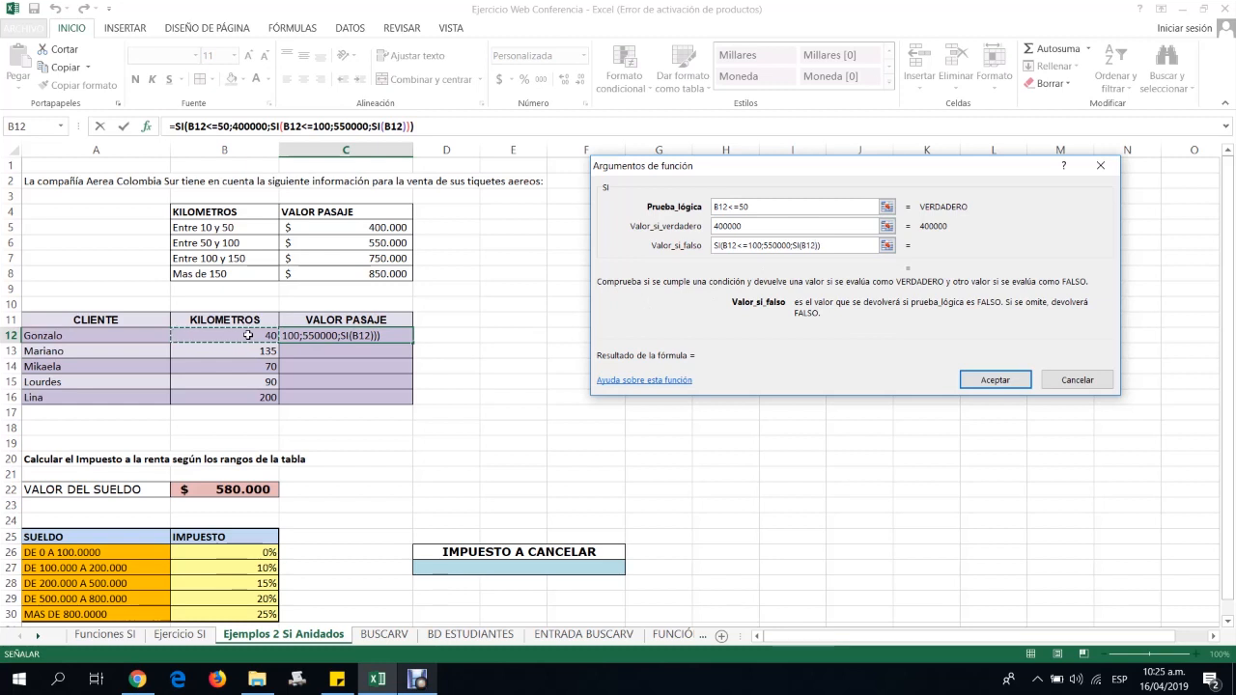
text(<=)
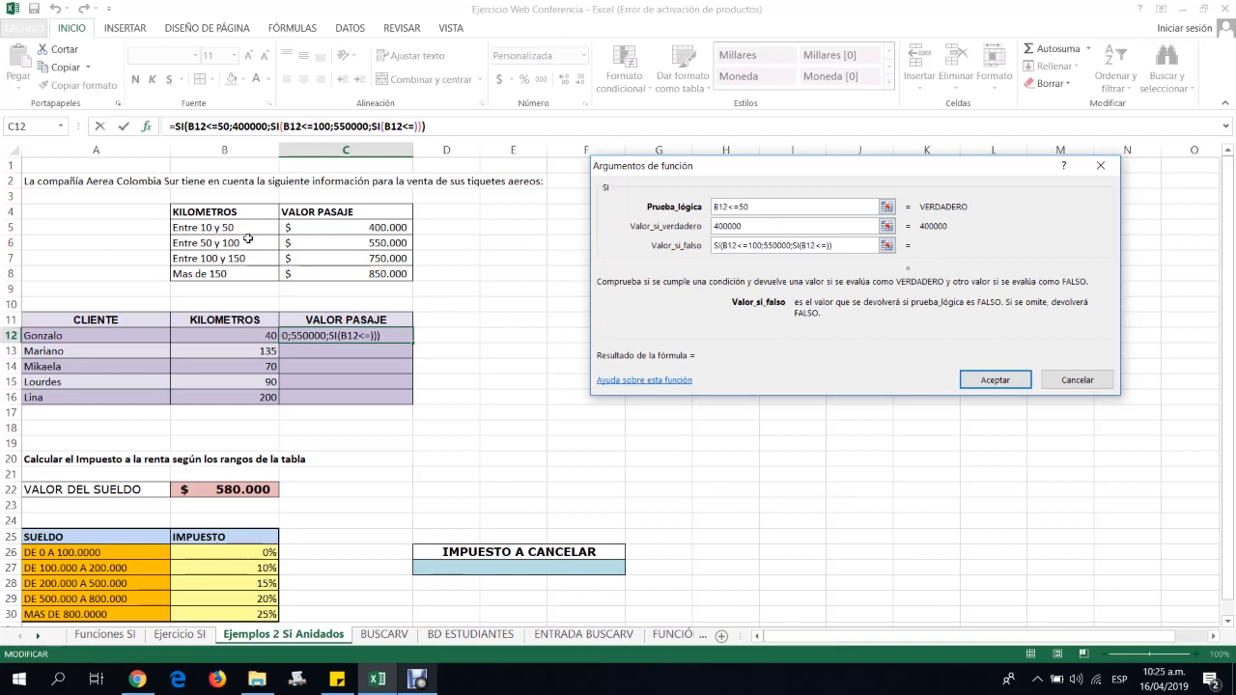
text(15)
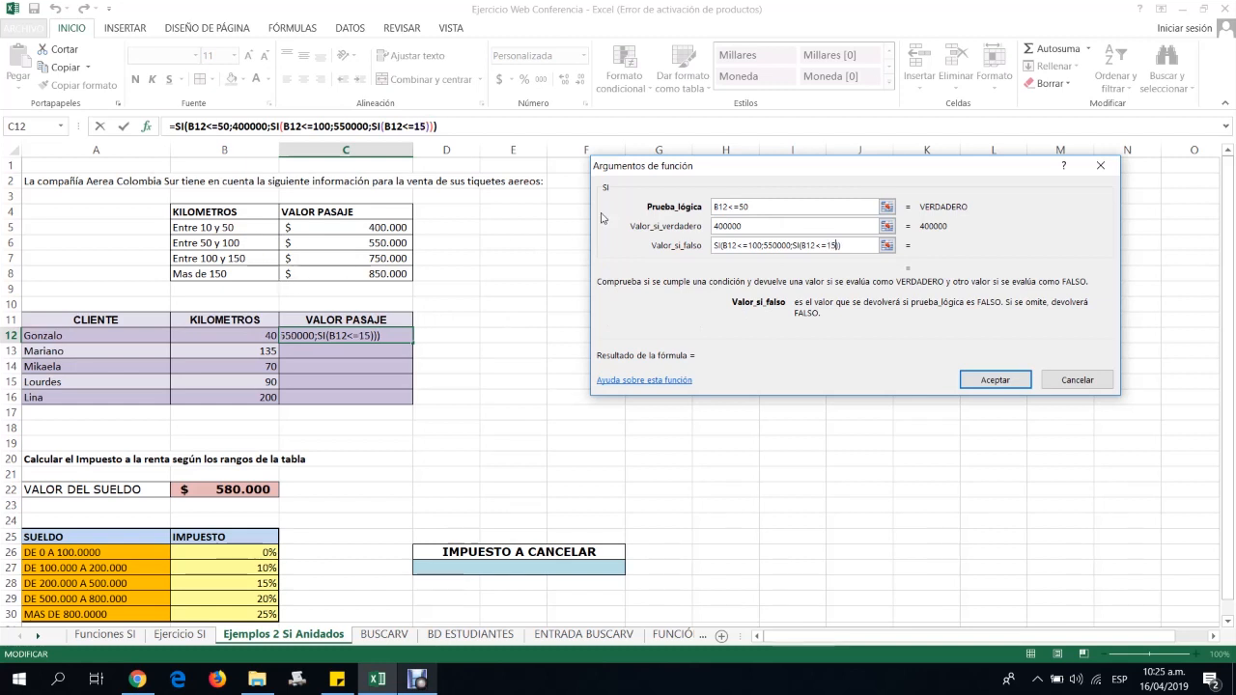
text(0)
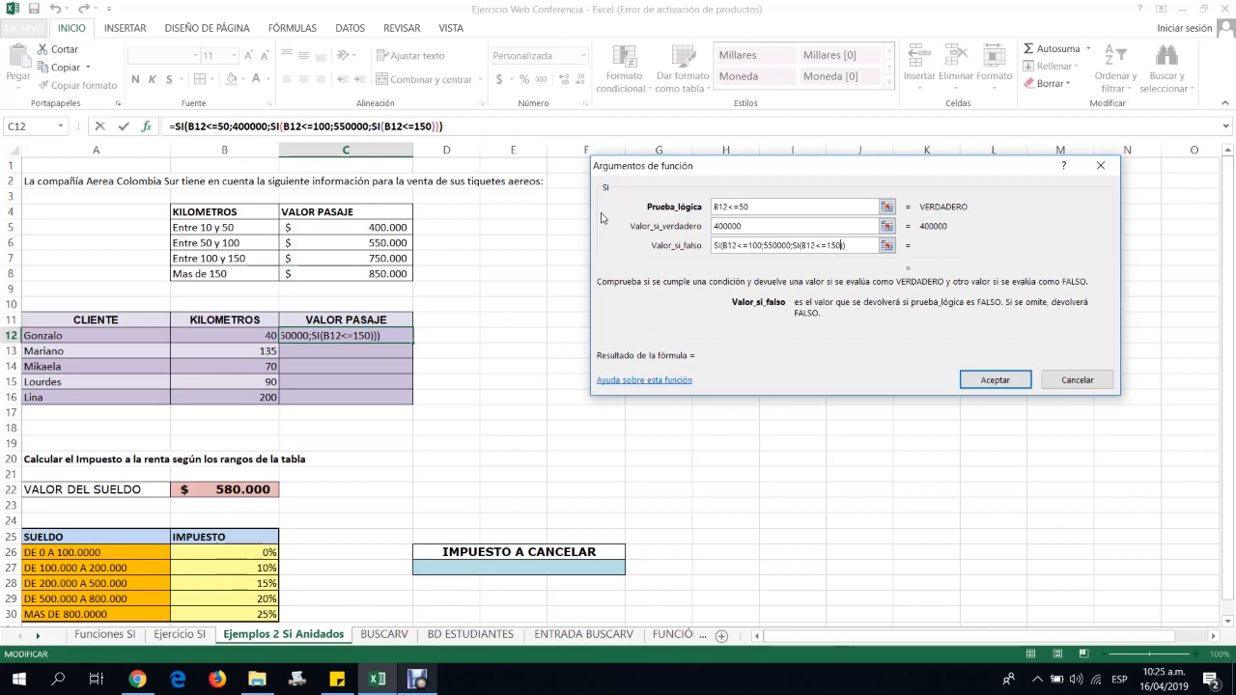
text(;)
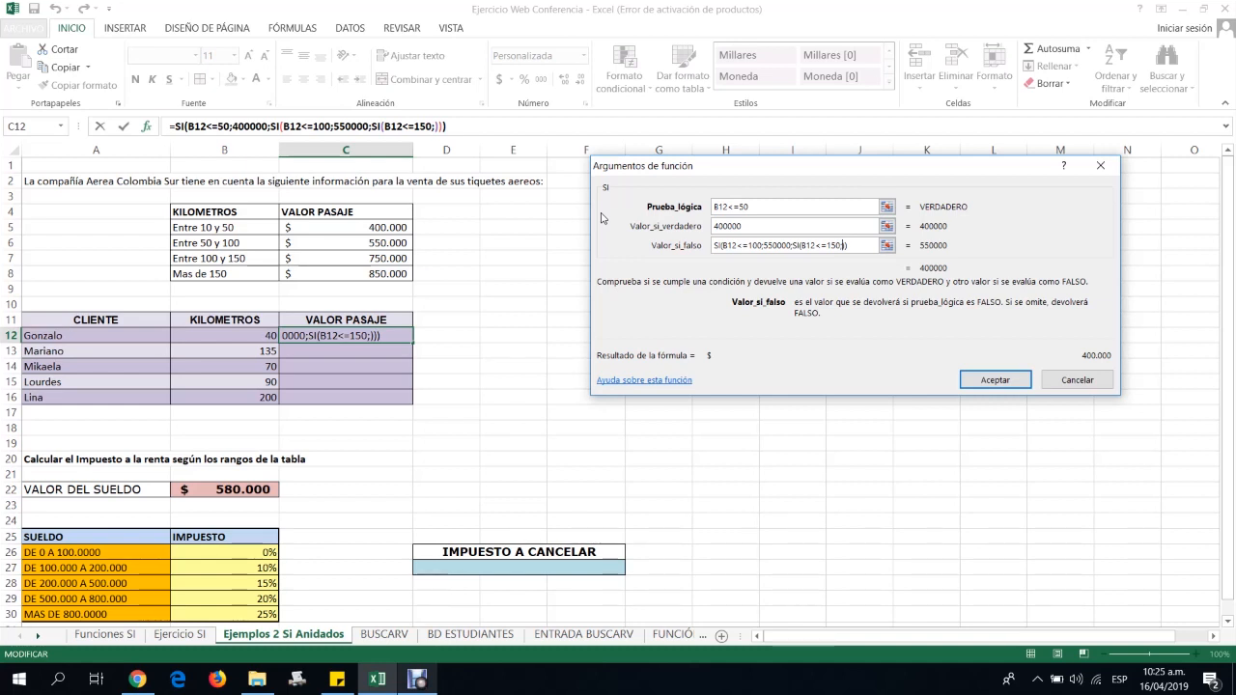
text(750)
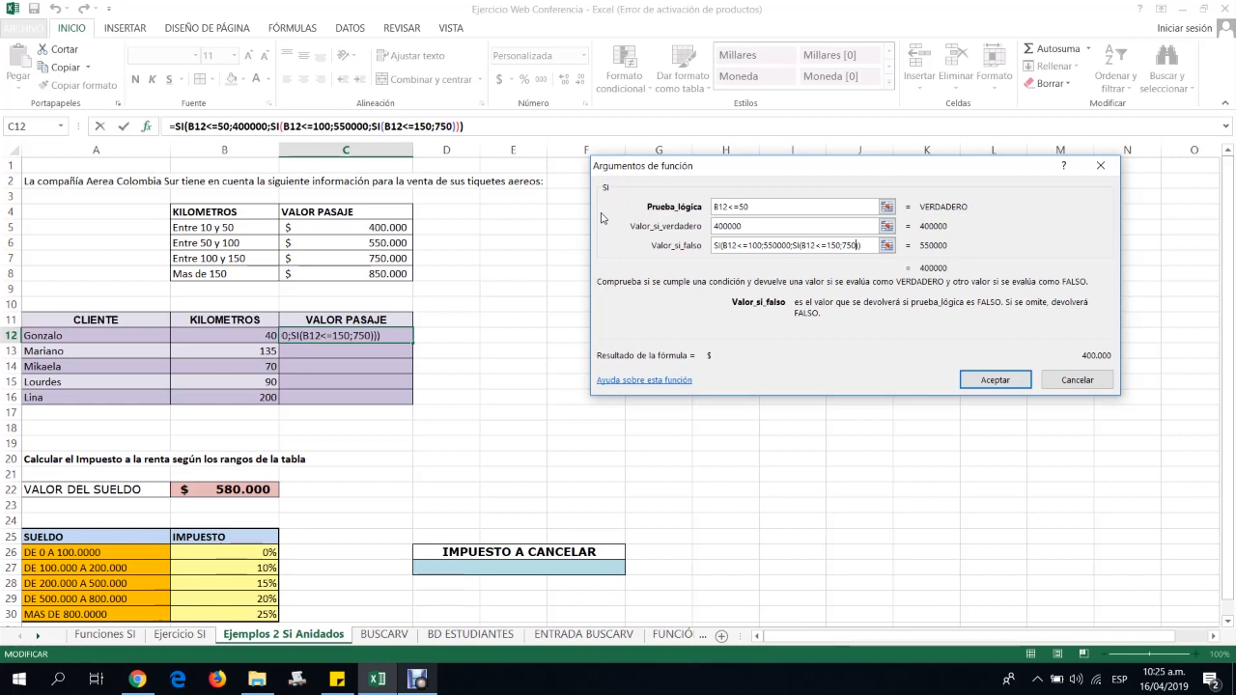
text(000)
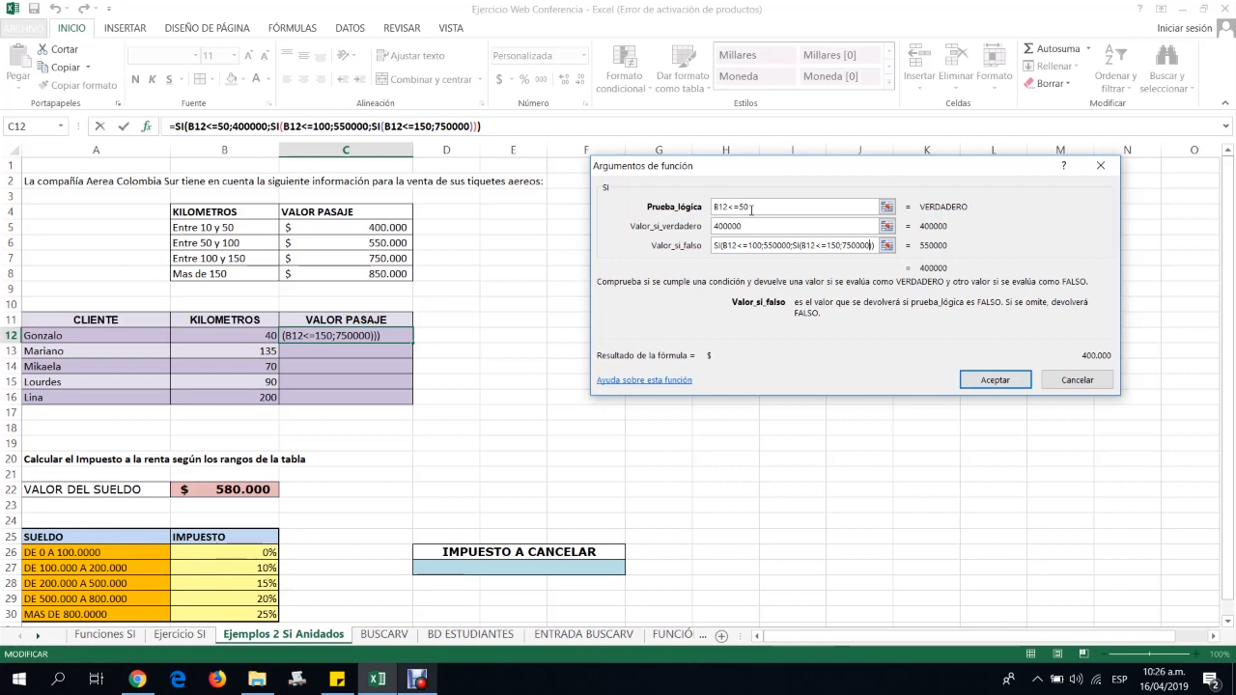
Set the third SI's value if false to 850000 and accept the nested formula in C12
text(;)
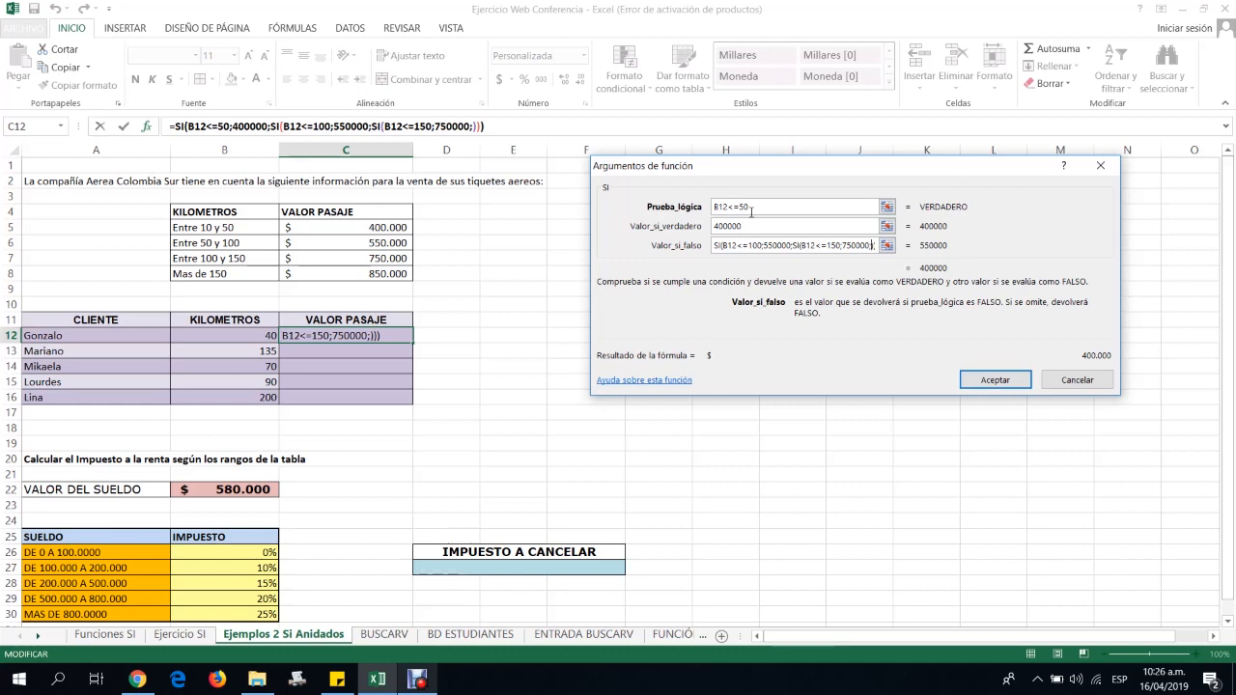
text(85)
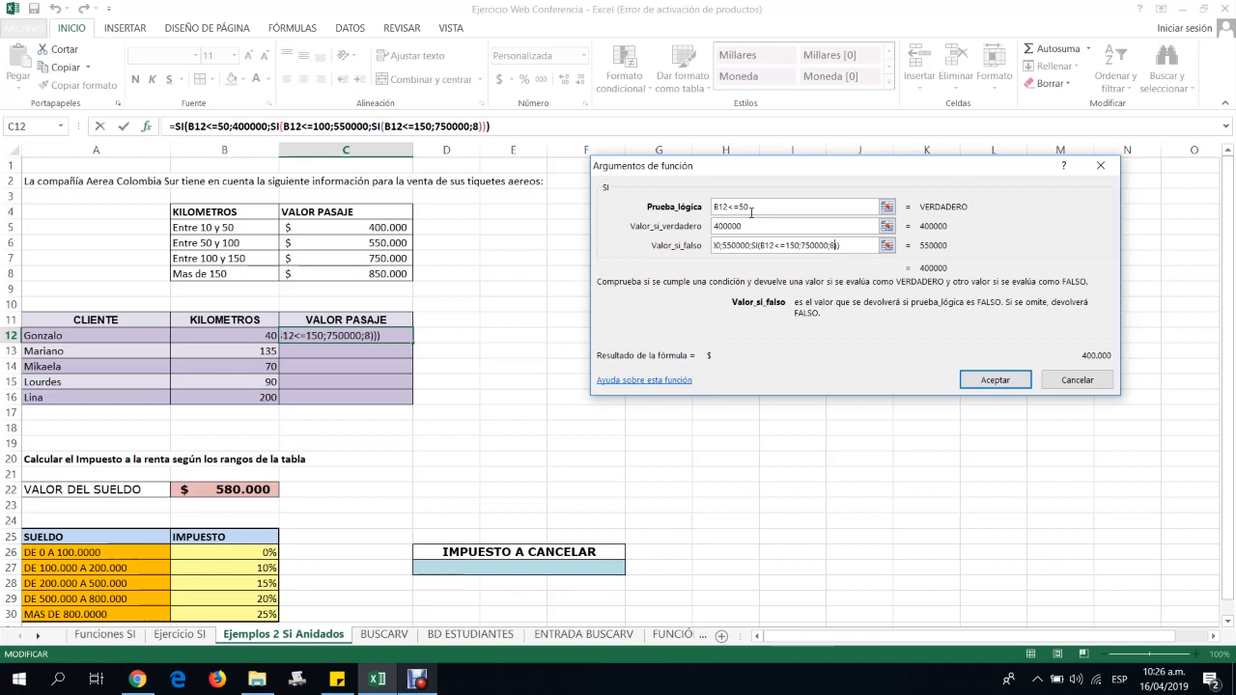
text(0000)
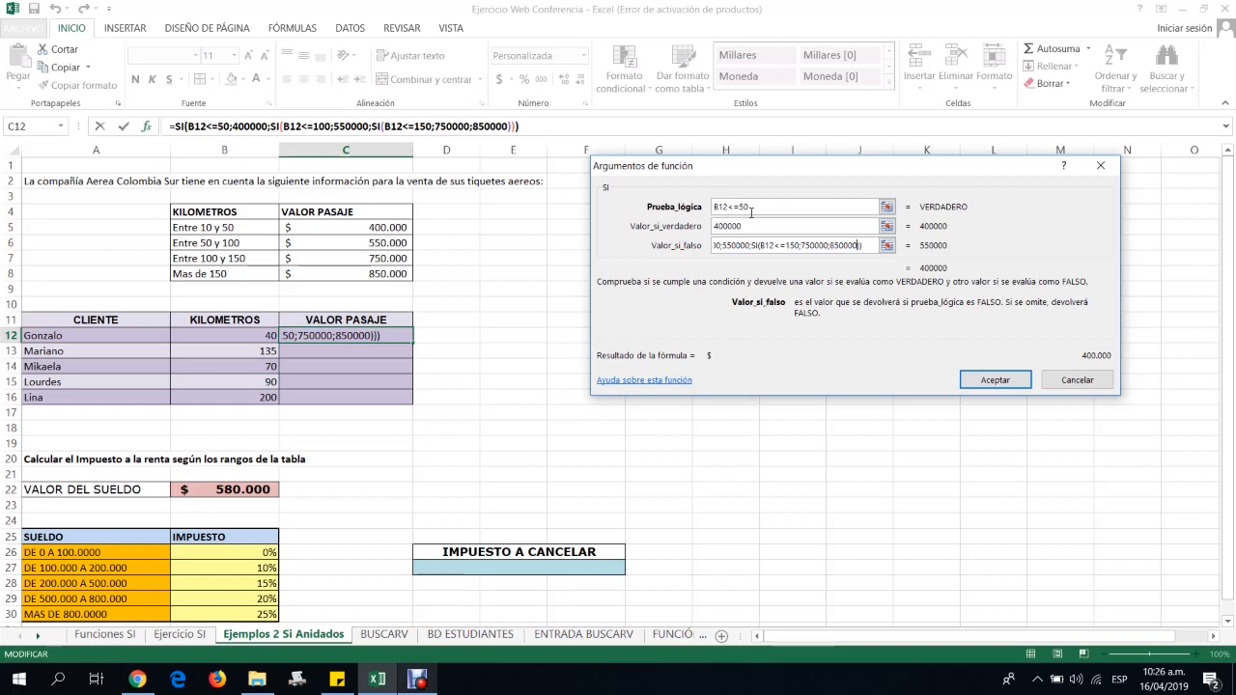
click(995, 381)
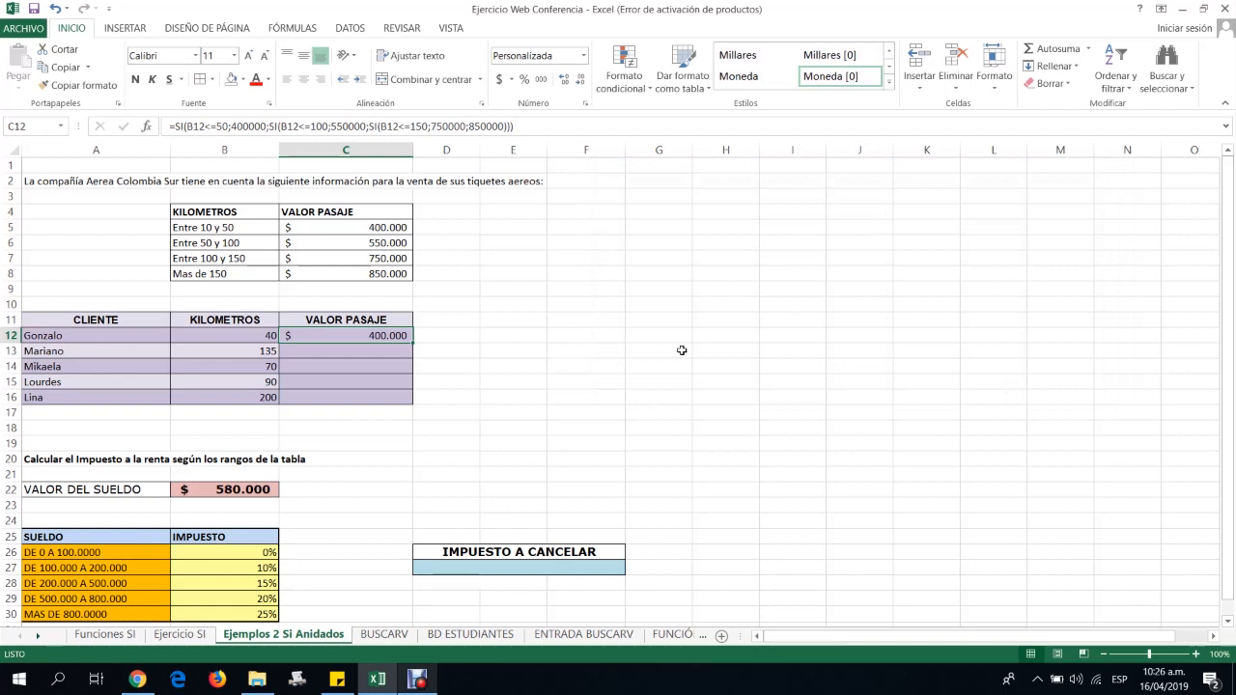
Copy the nested SI formula from C12 down through C16 for the remaining clients
click(232, 334)
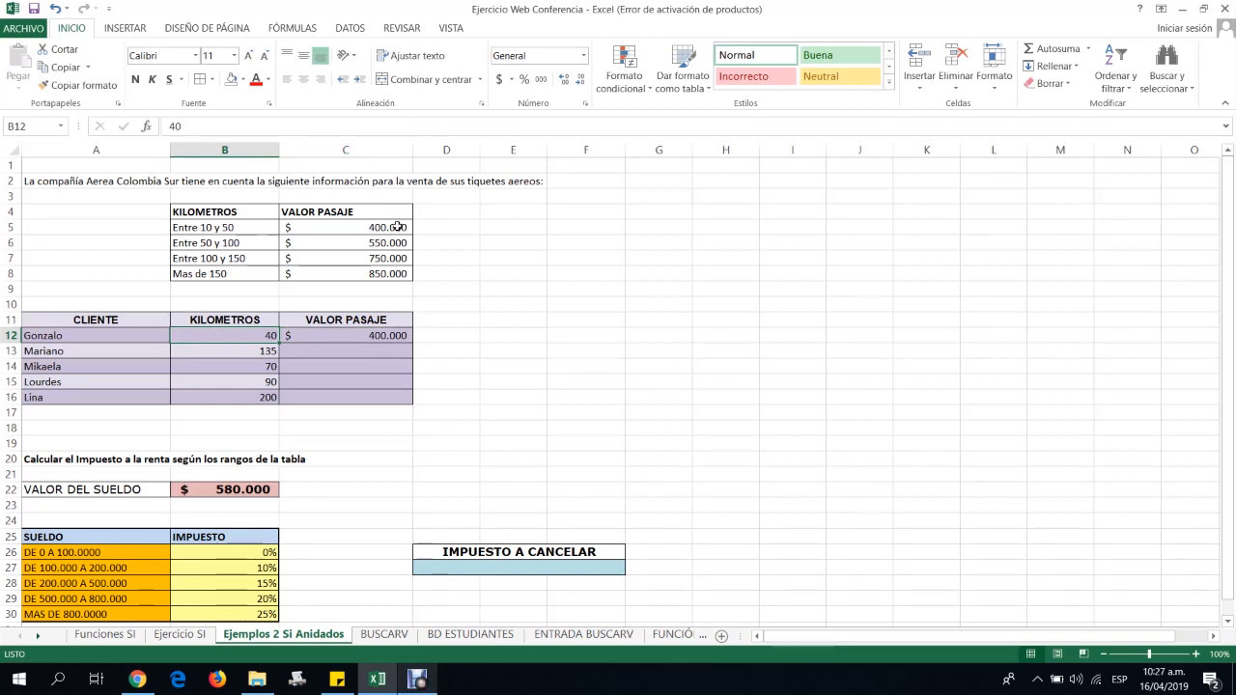
click(376, 334)
drag(412, 343, 420, 404)
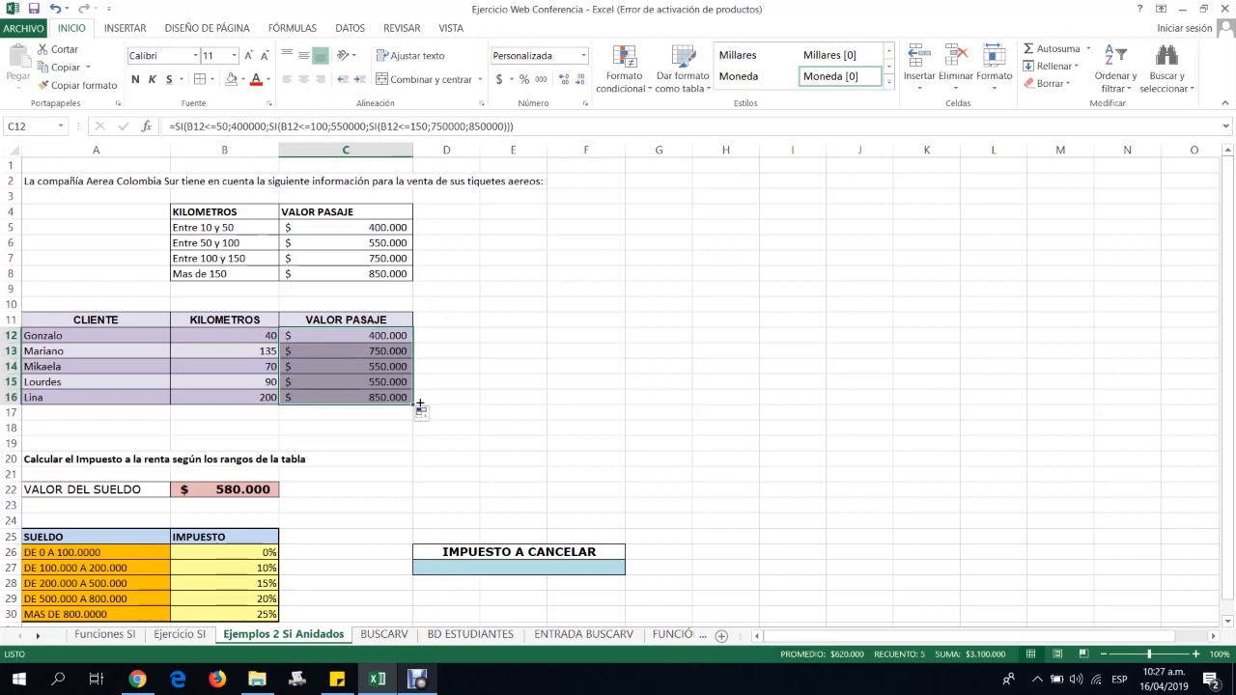
Check the ticket values in C12:C16 against each client's kilometres and the fare ranges in B5:C8
click(387, 337)
key(Down)
key(Left)
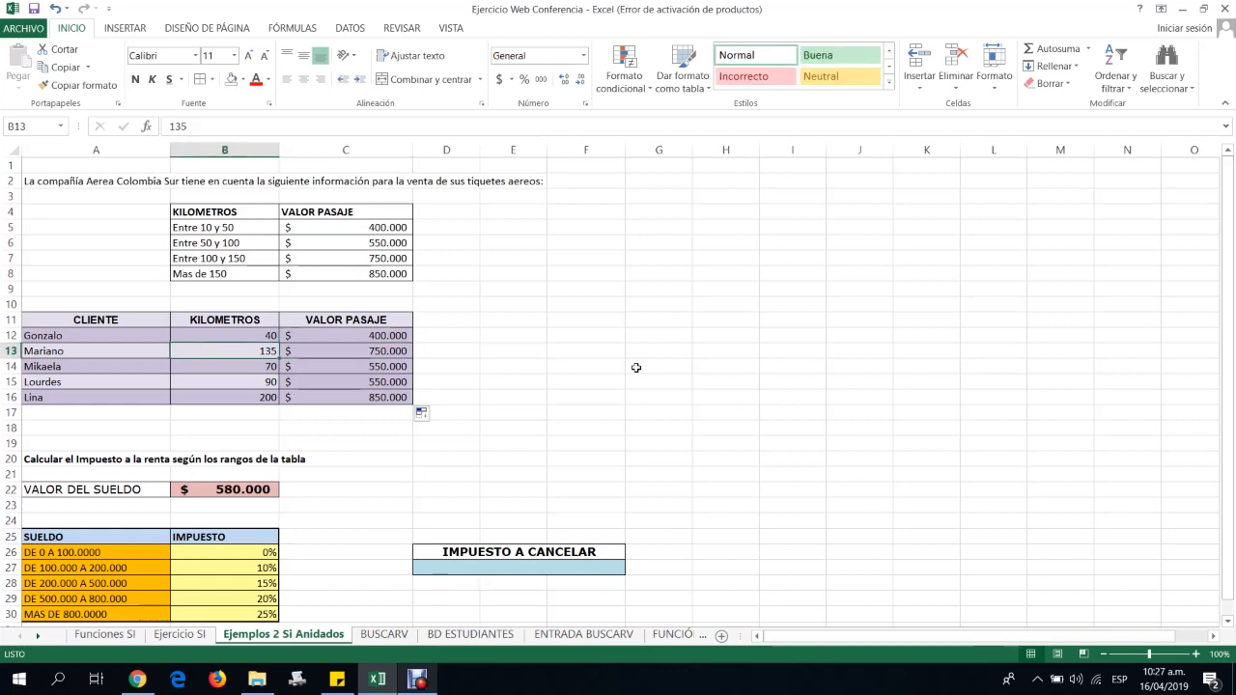
key(Right)
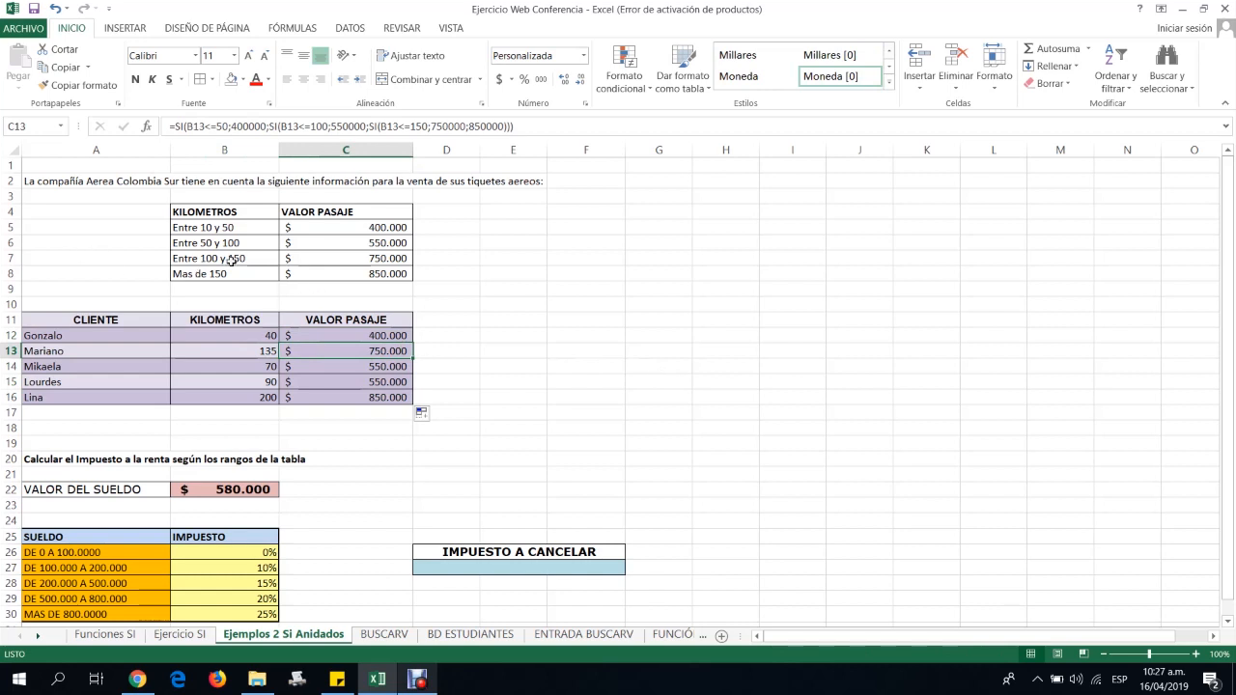
click(372, 368)
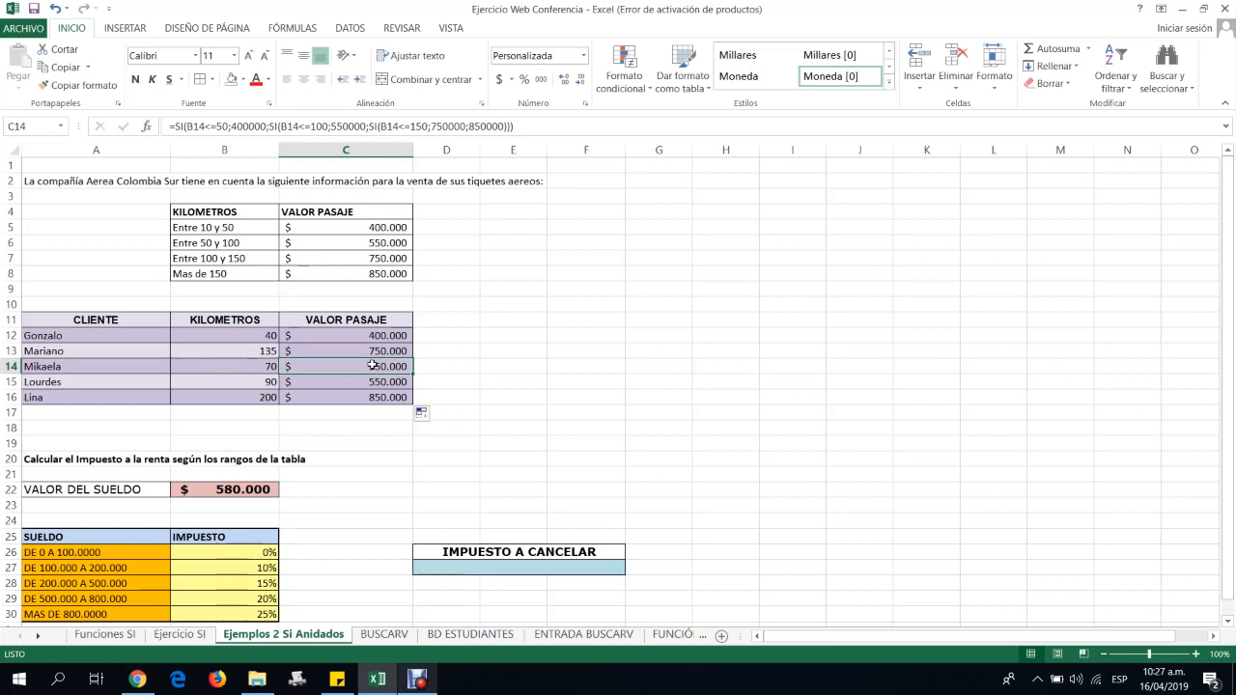
click(269, 384)
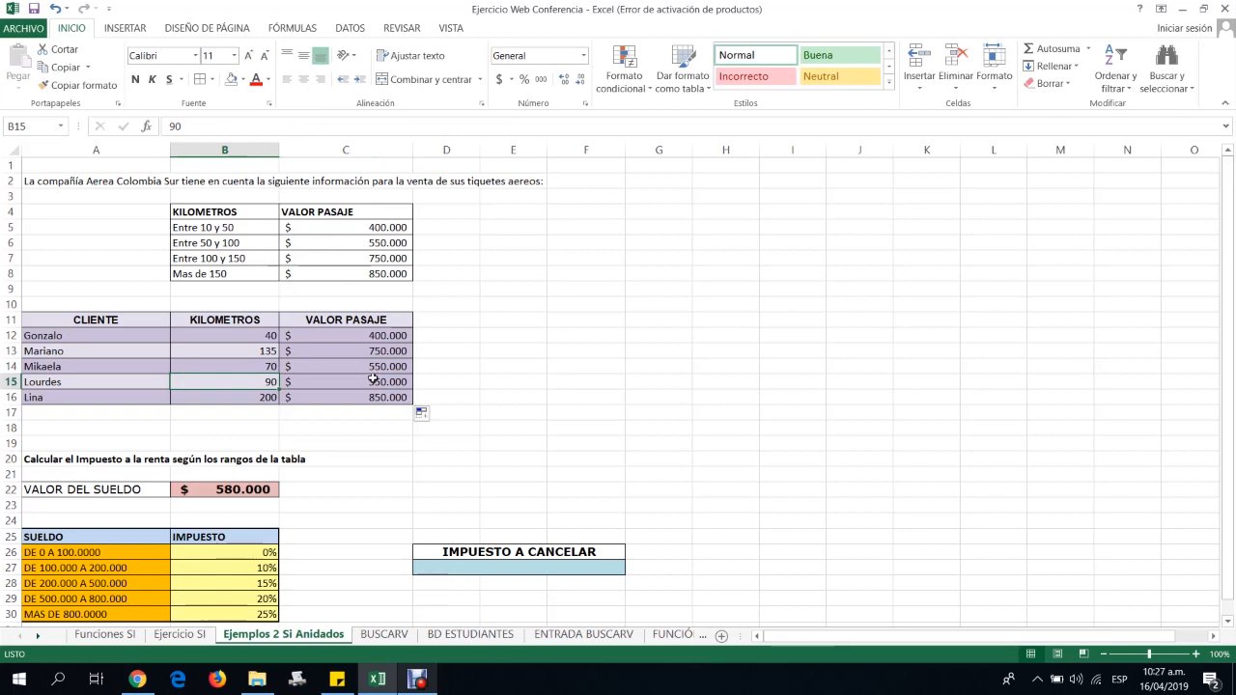
click(357, 383)
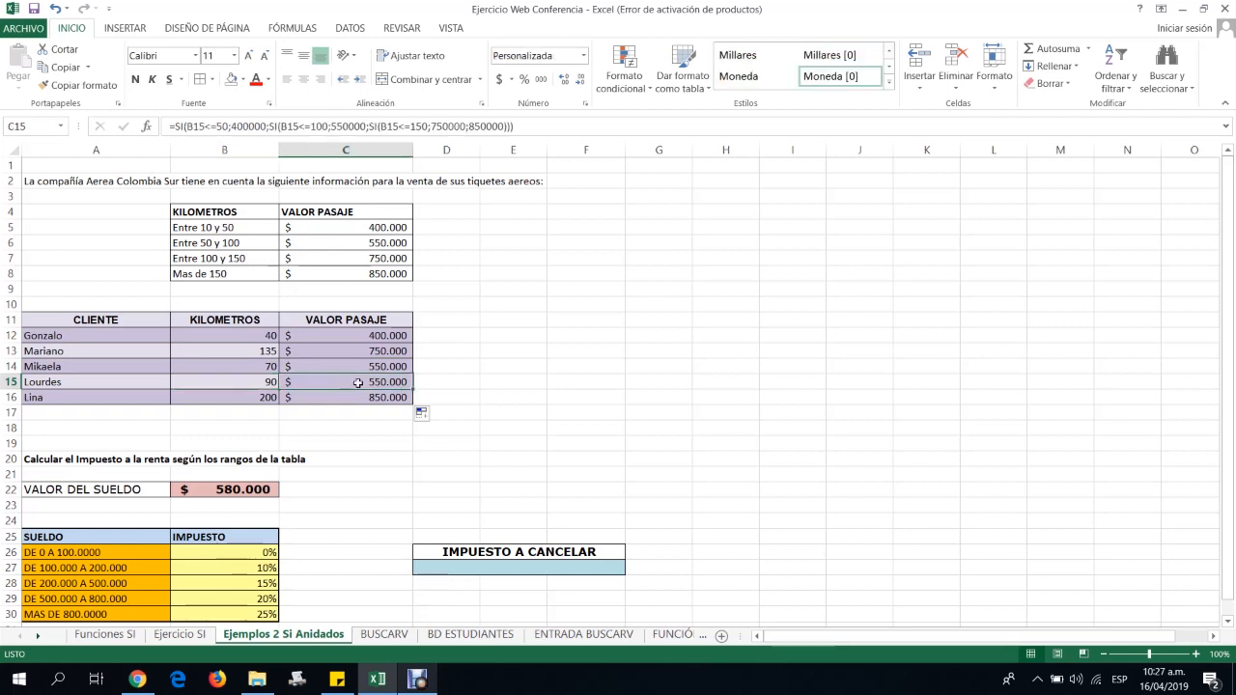
click(259, 396)
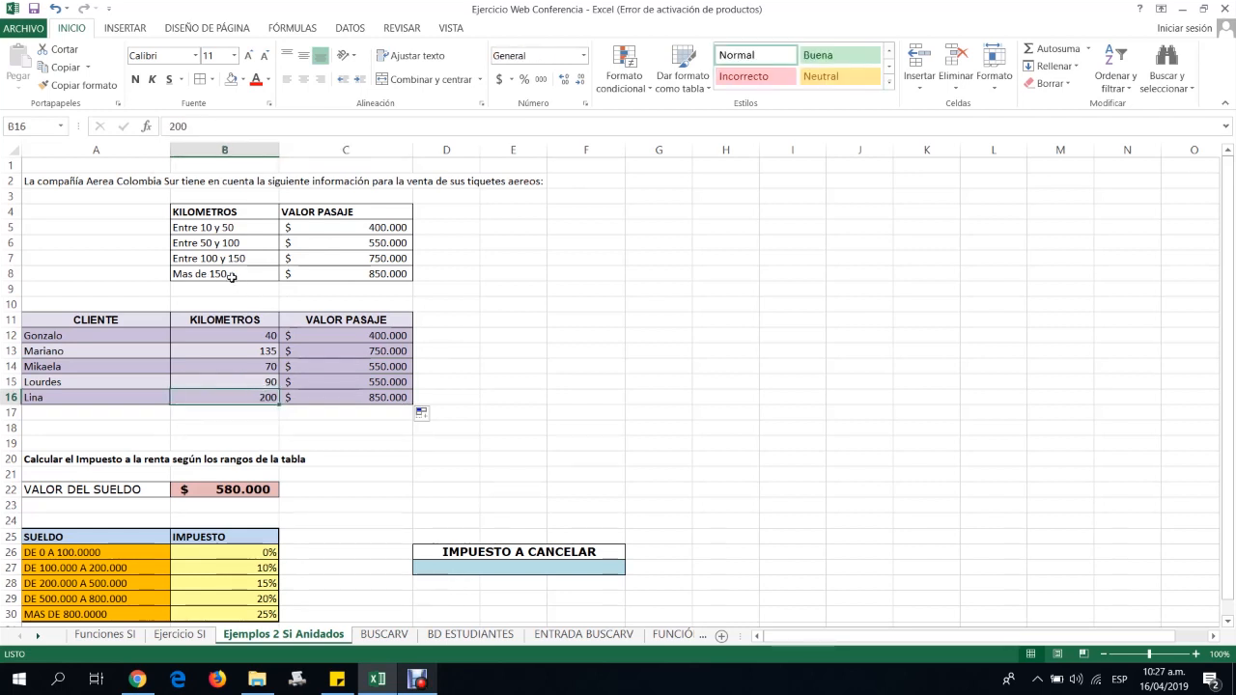
click(375, 398)
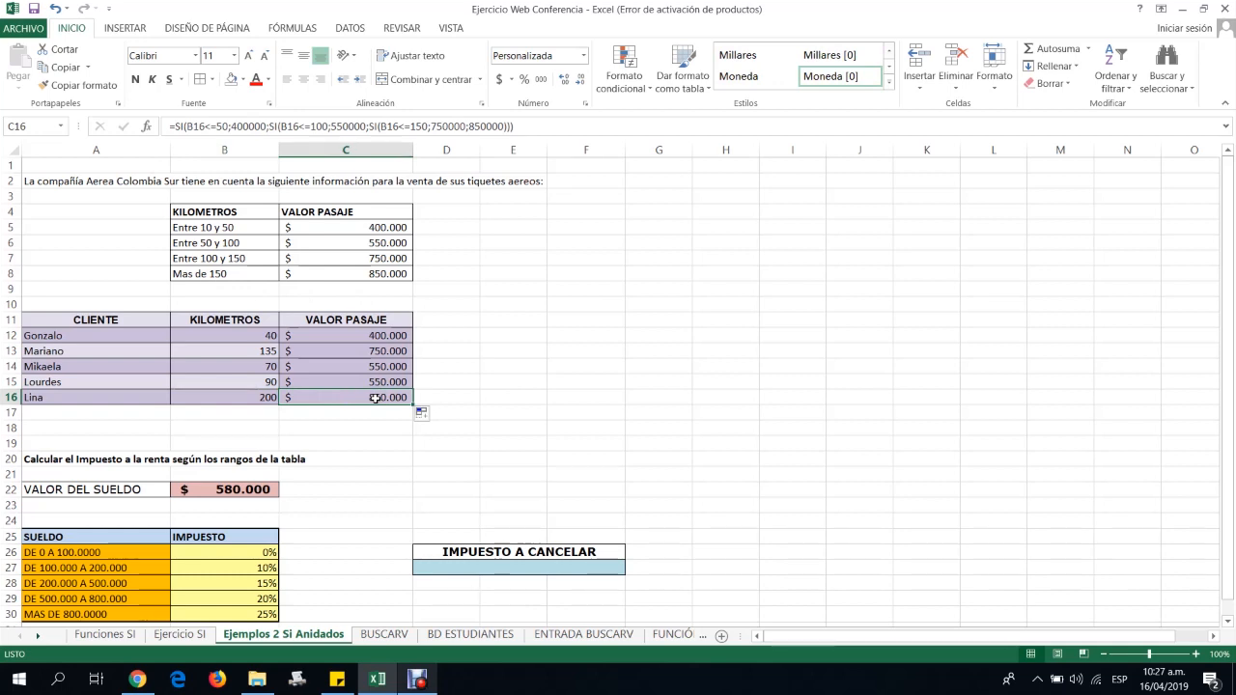
Review C12's SI arguments, including the nested value if false, and accept them without changes
click(383, 336)
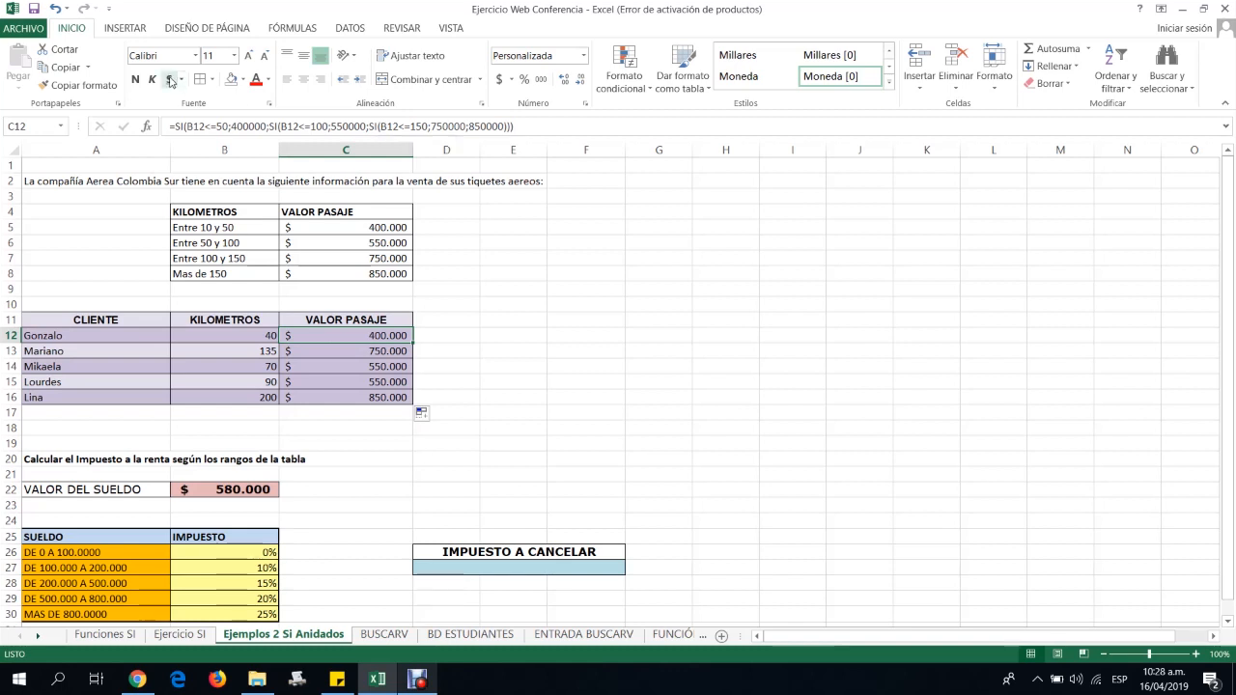
click(146, 126)
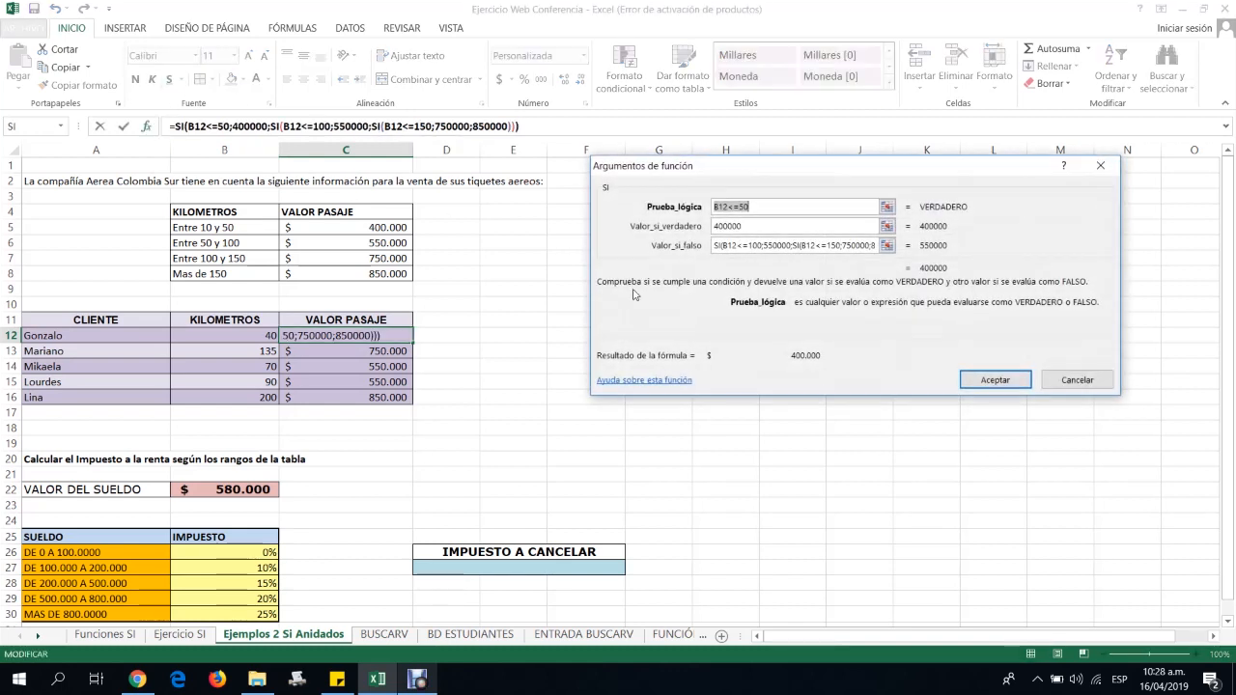
click(720, 247)
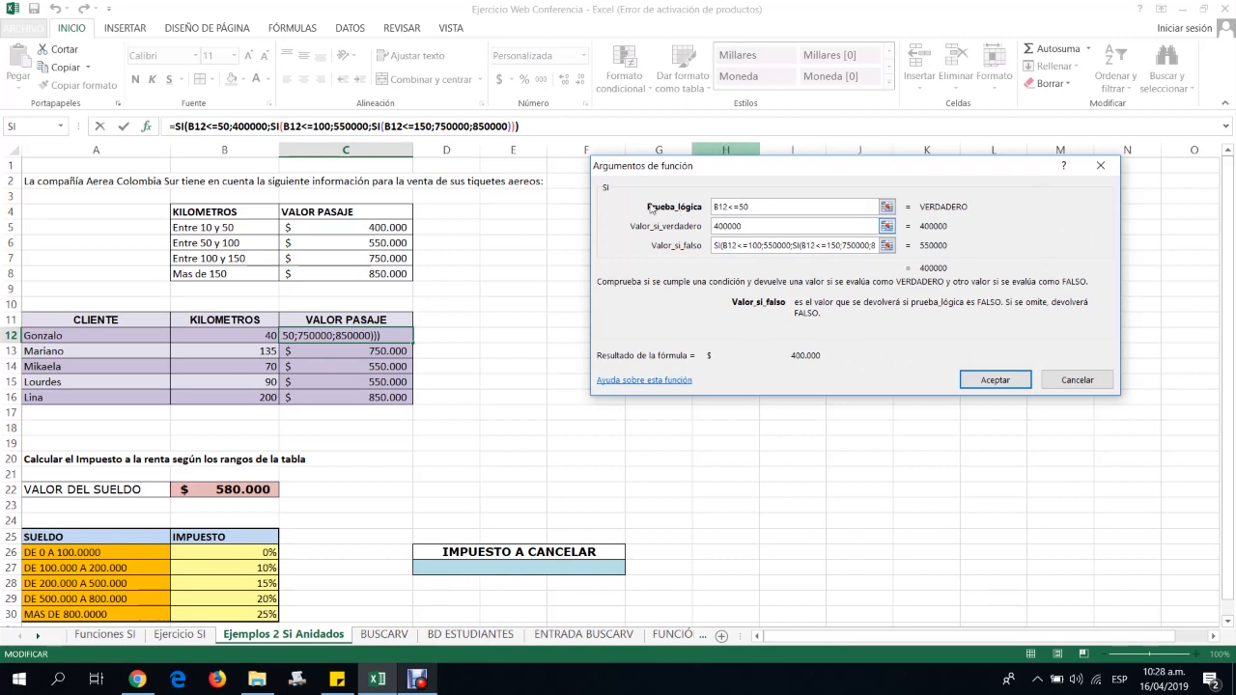
drag(880, 172, 822, 208)
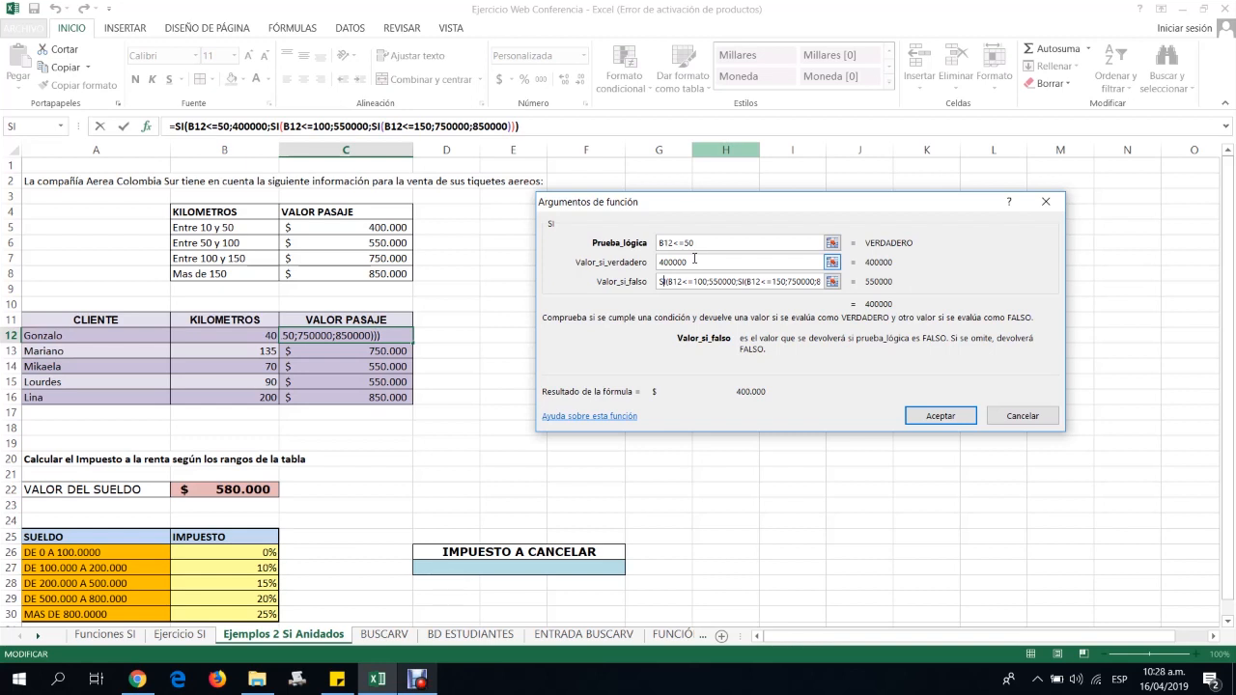
click(938, 415)
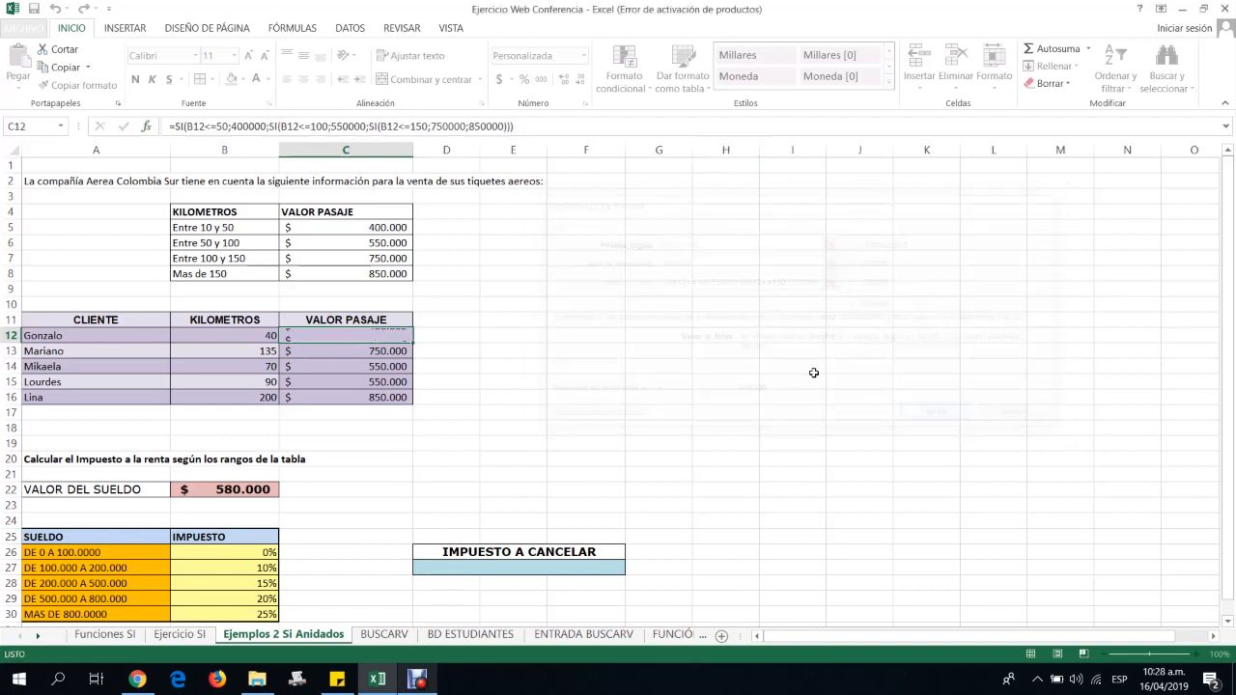
Examine C12's formula argument by argument, matching the opening and closing parentheses of each of the three nested SI functions
double_click(205, 126)
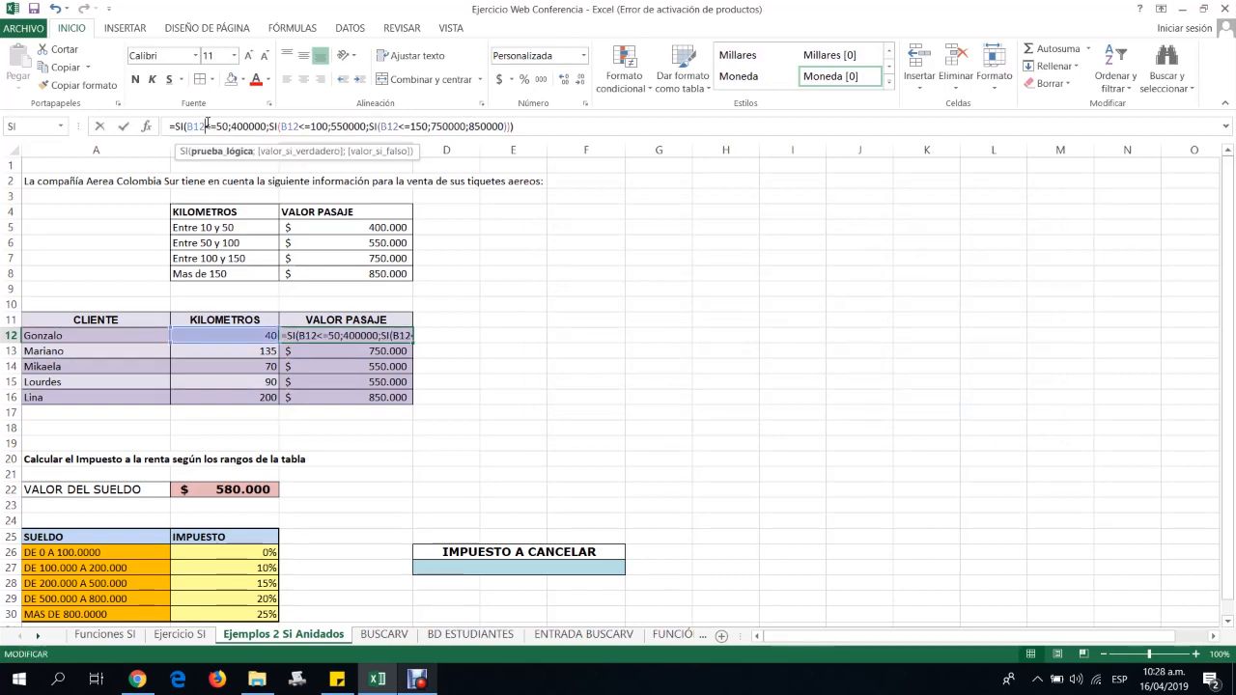
click(232, 126)
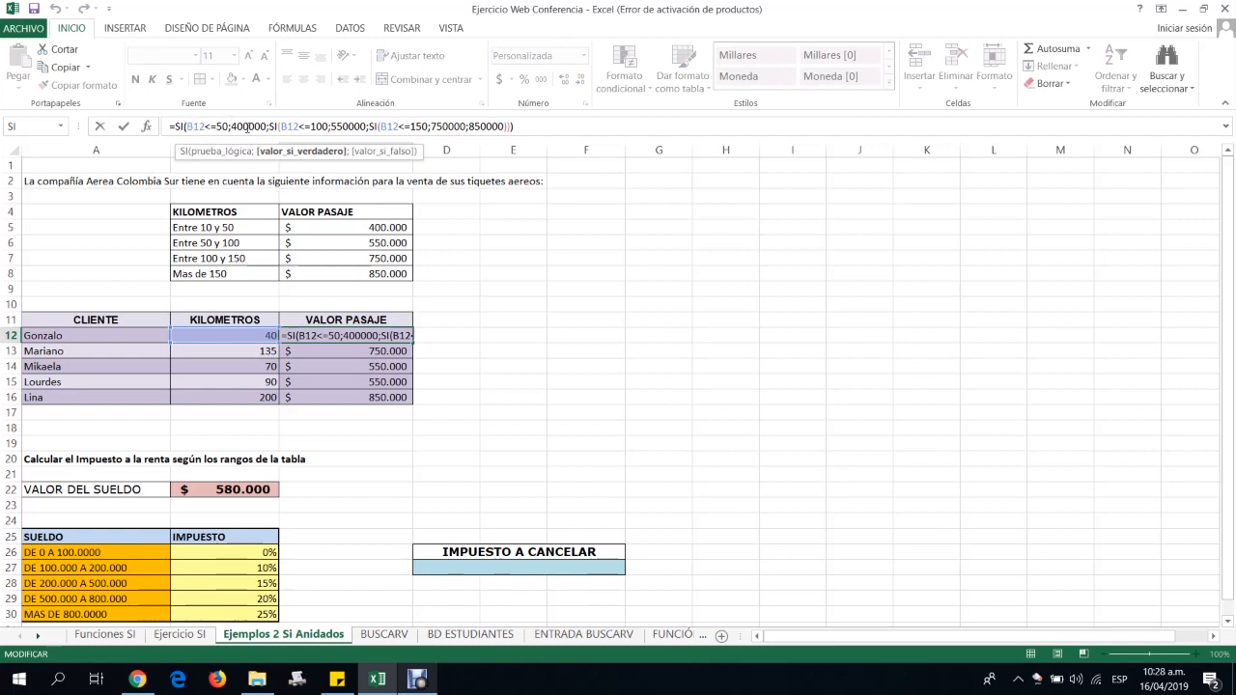
click(187, 125)
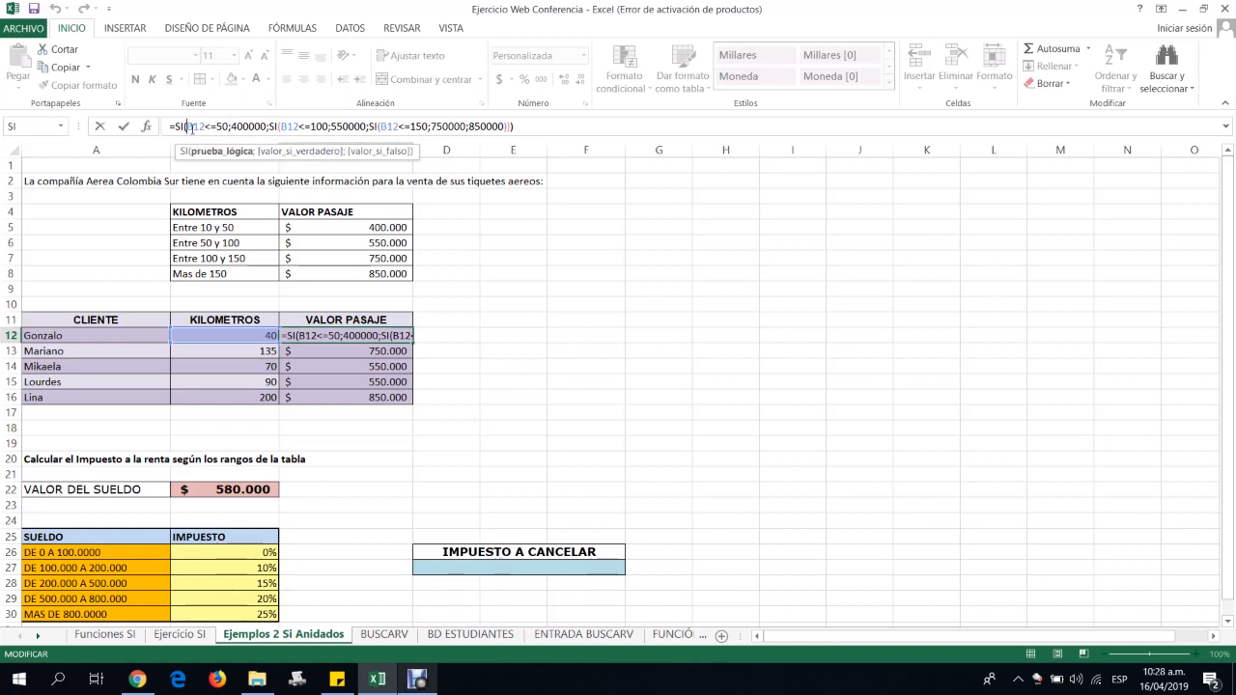
click(522, 127)
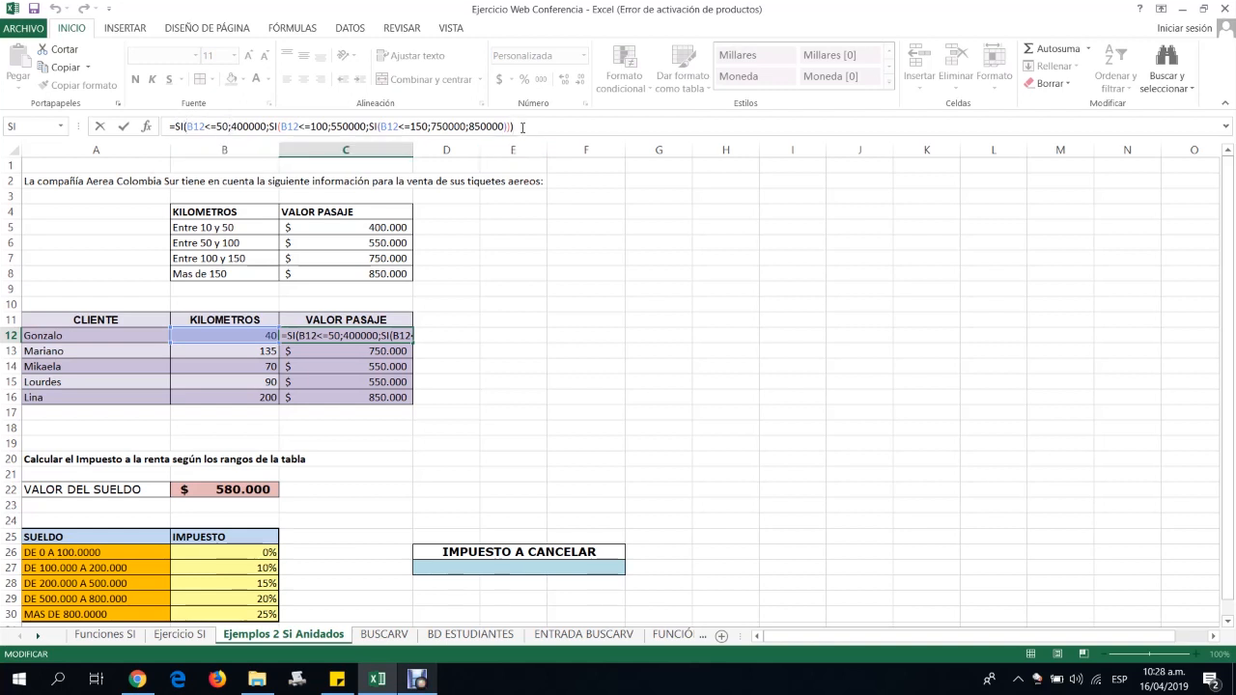
click(281, 127)
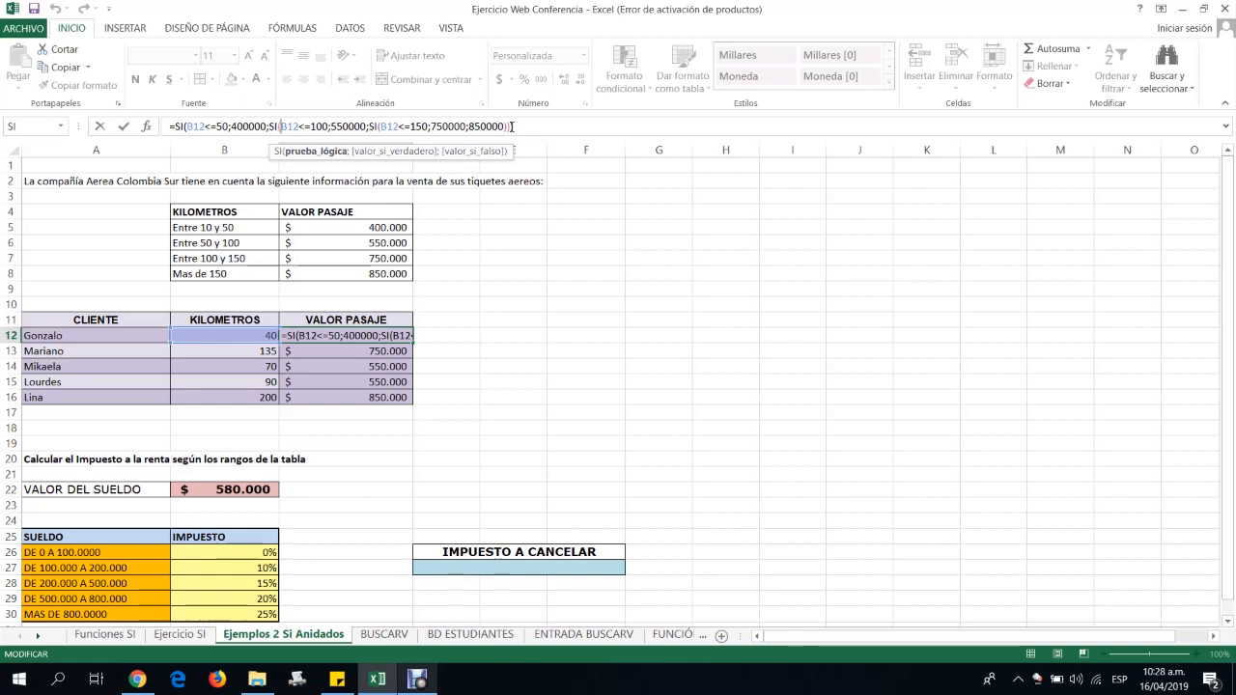
click(512, 127)
text())
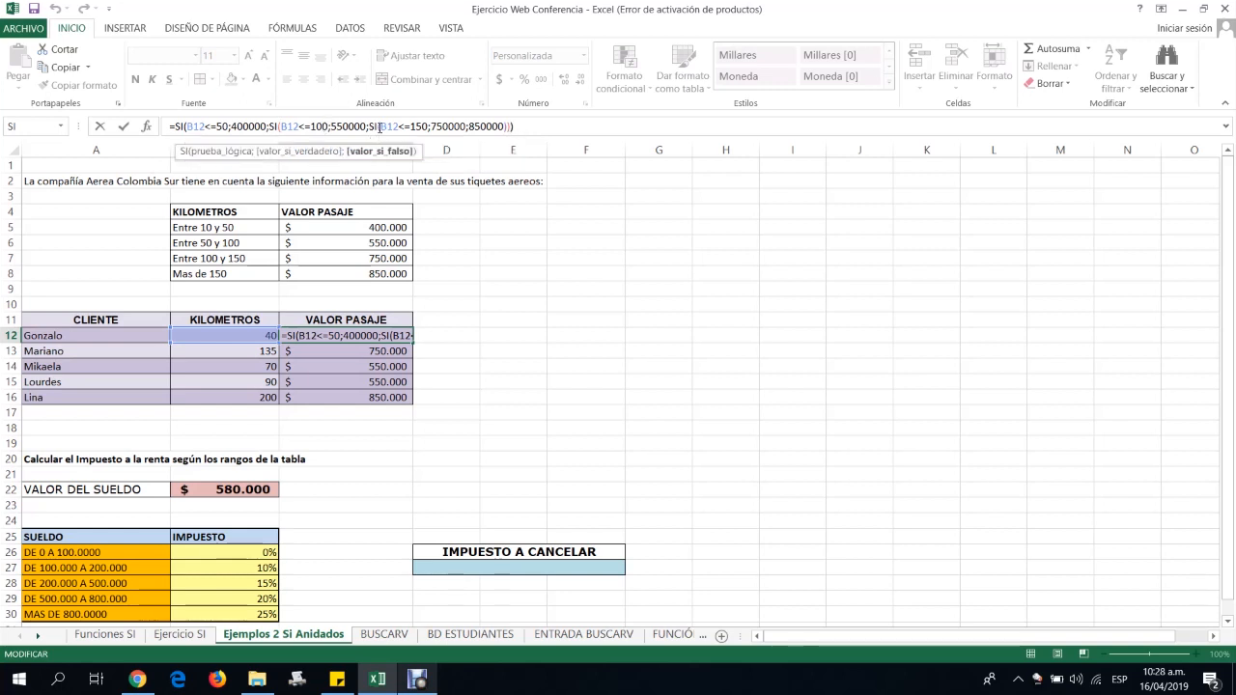
click(380, 127)
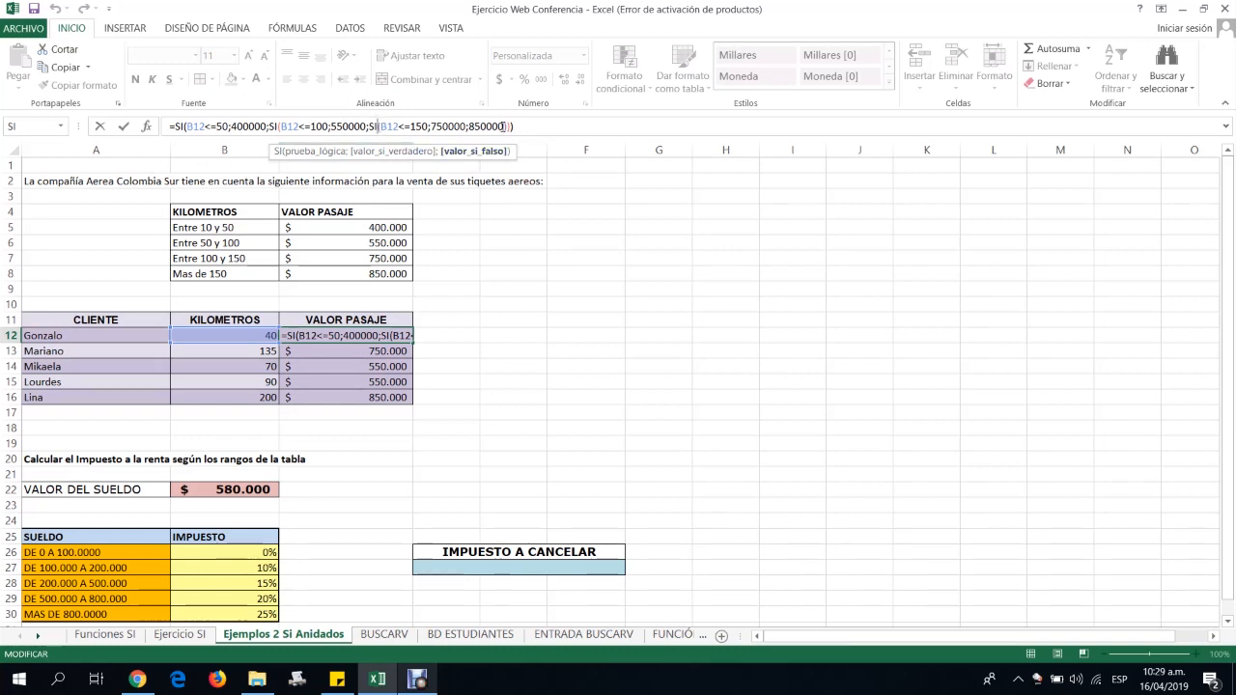
click(506, 127)
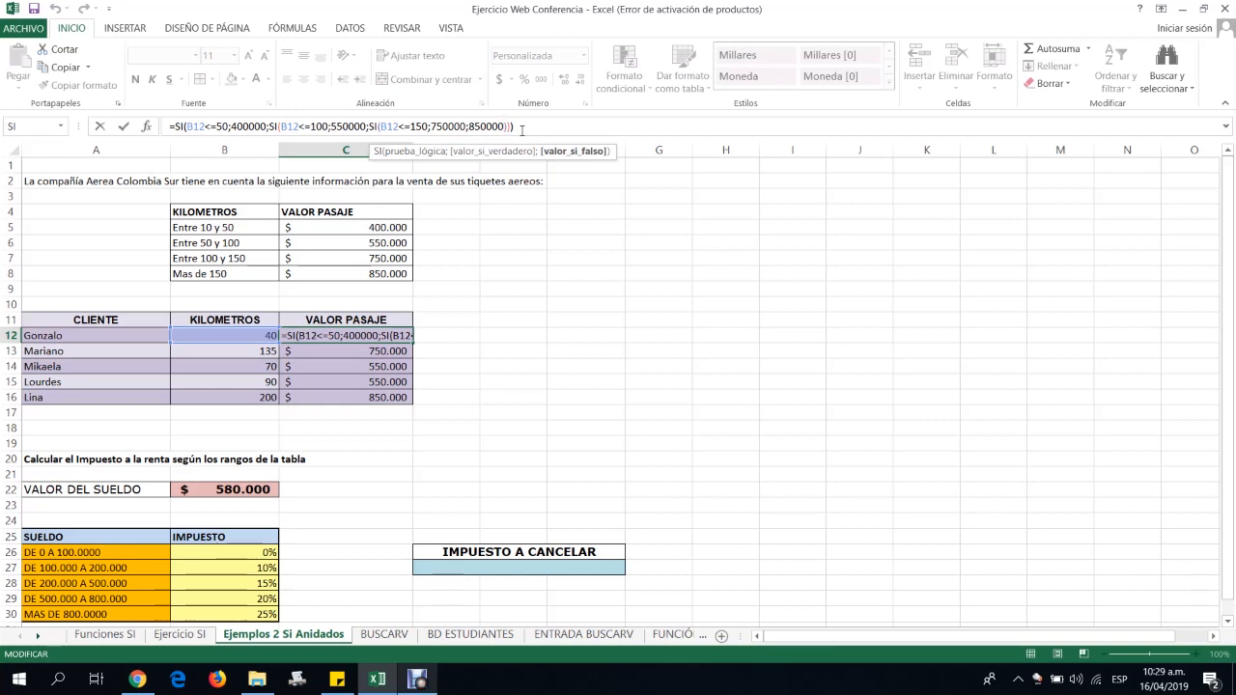
Examine the income tax exercise: the statement in A20, the salary in B22 and the tax rate for each salary range in A26:B30
key(Return)
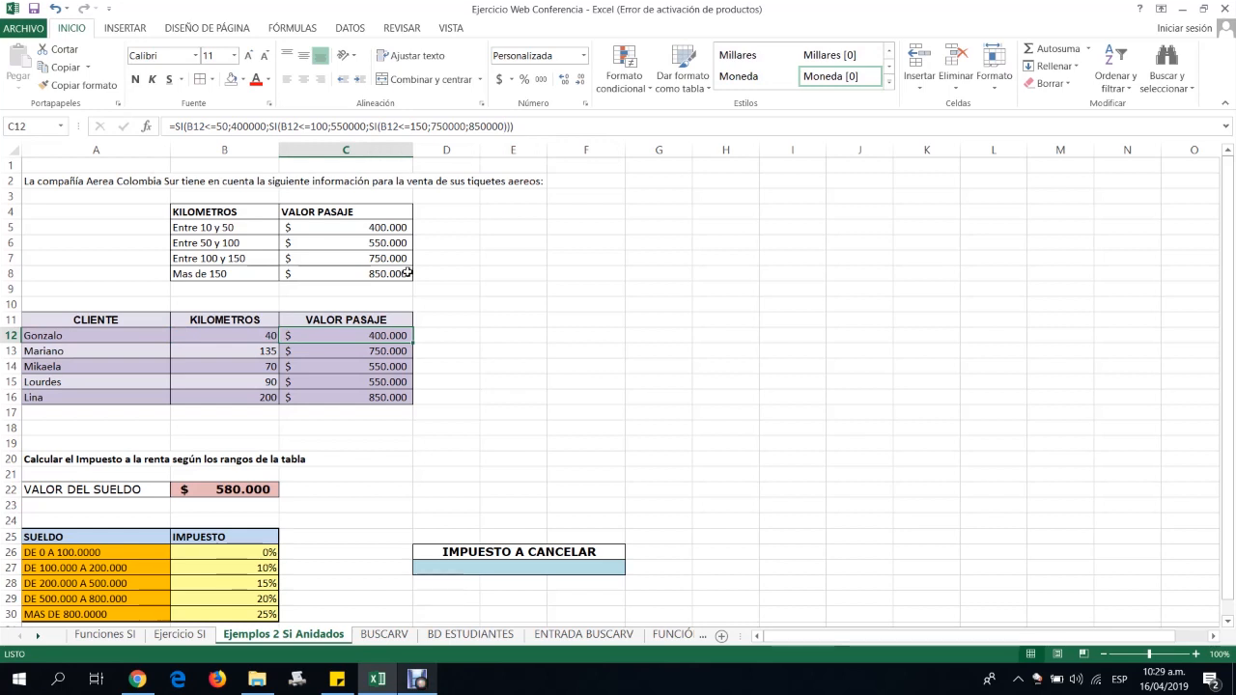
scroll(408, 272, down, 2)
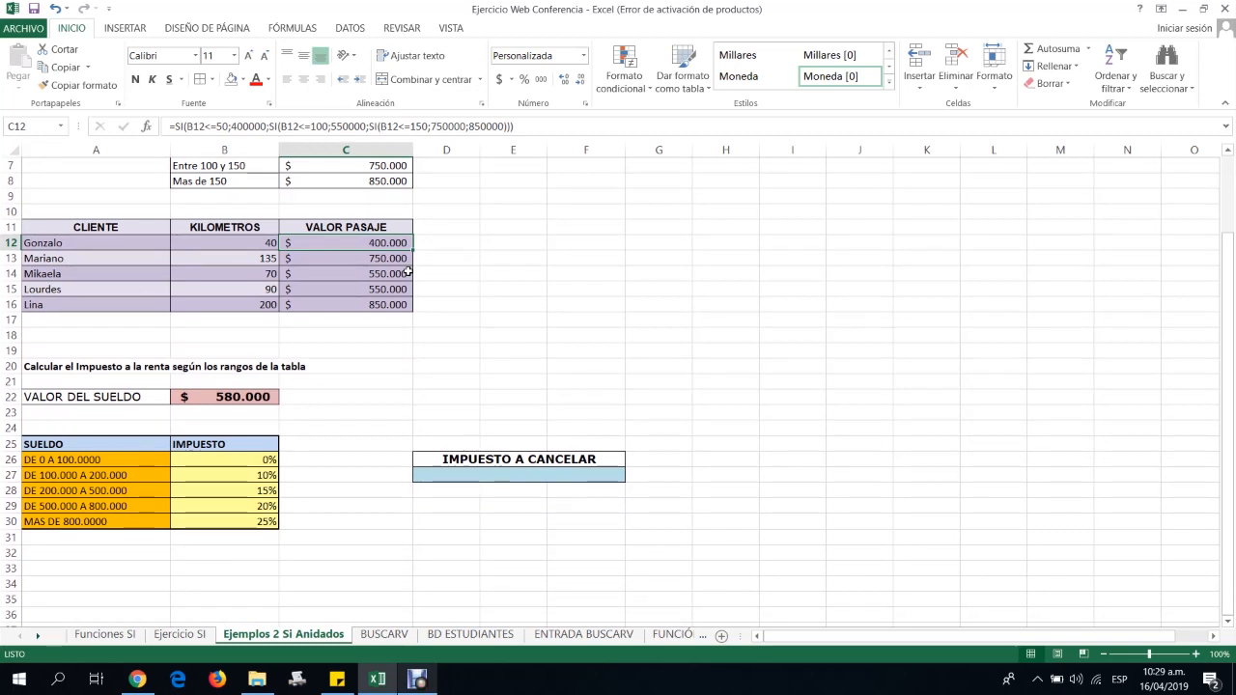
click(54, 364)
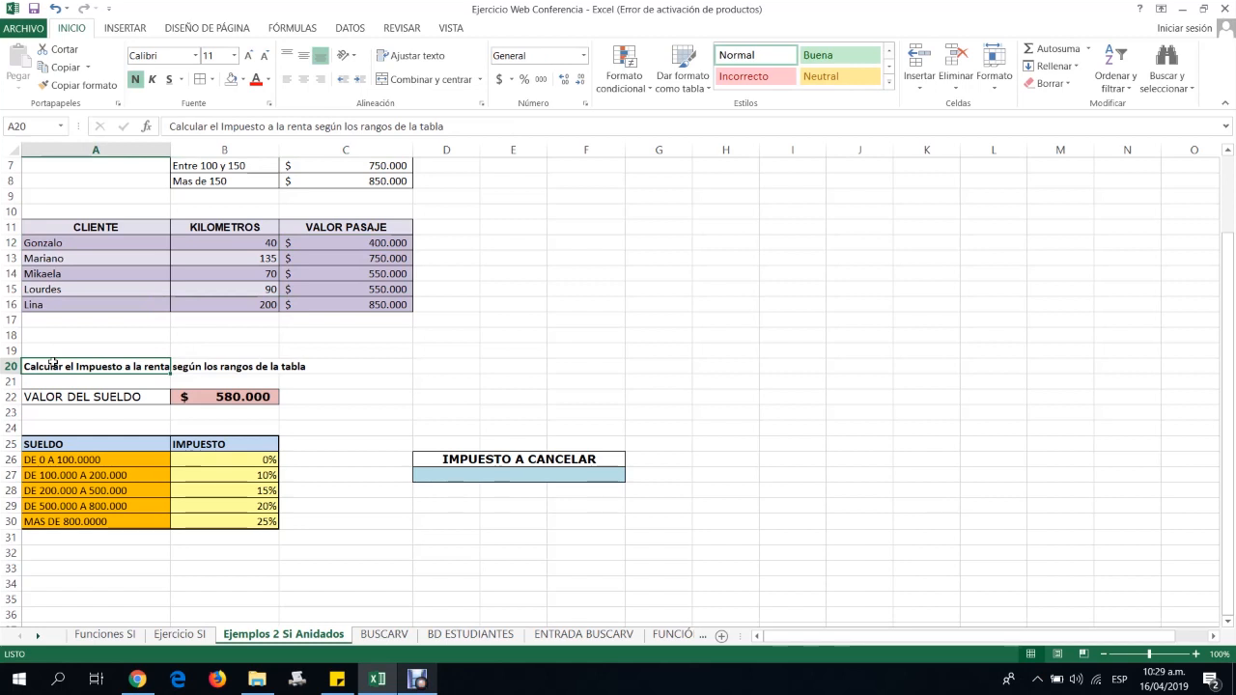
click(219, 397)
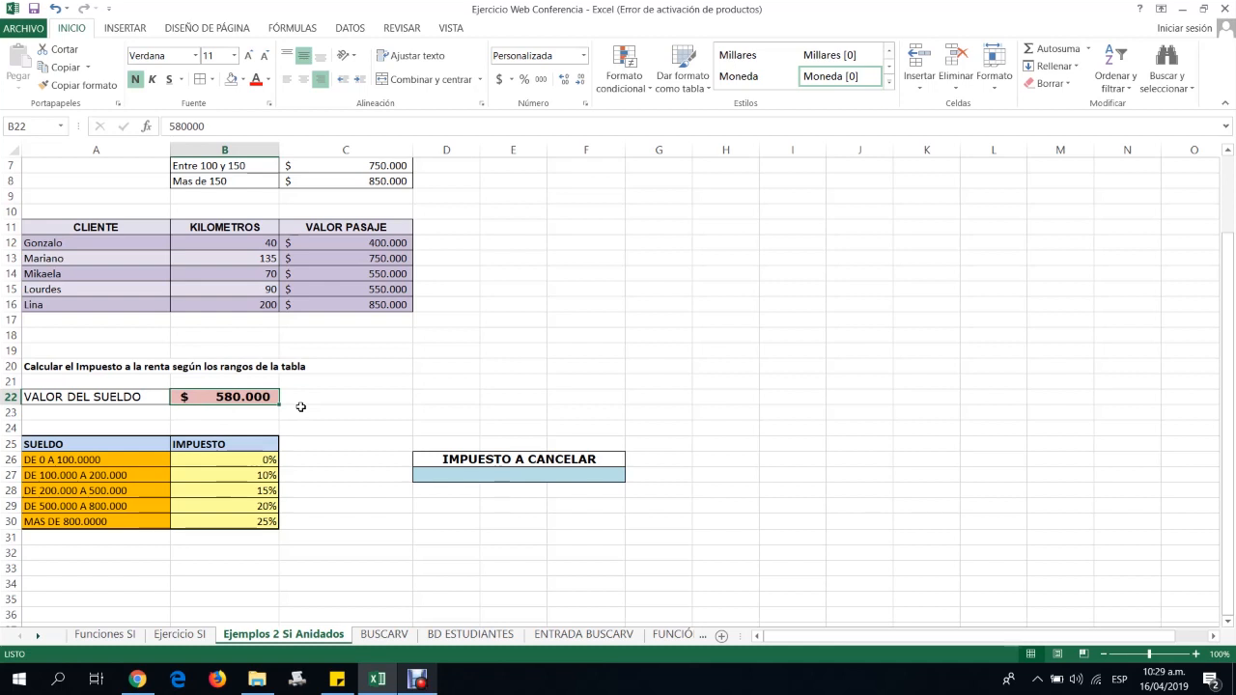
click(81, 464)
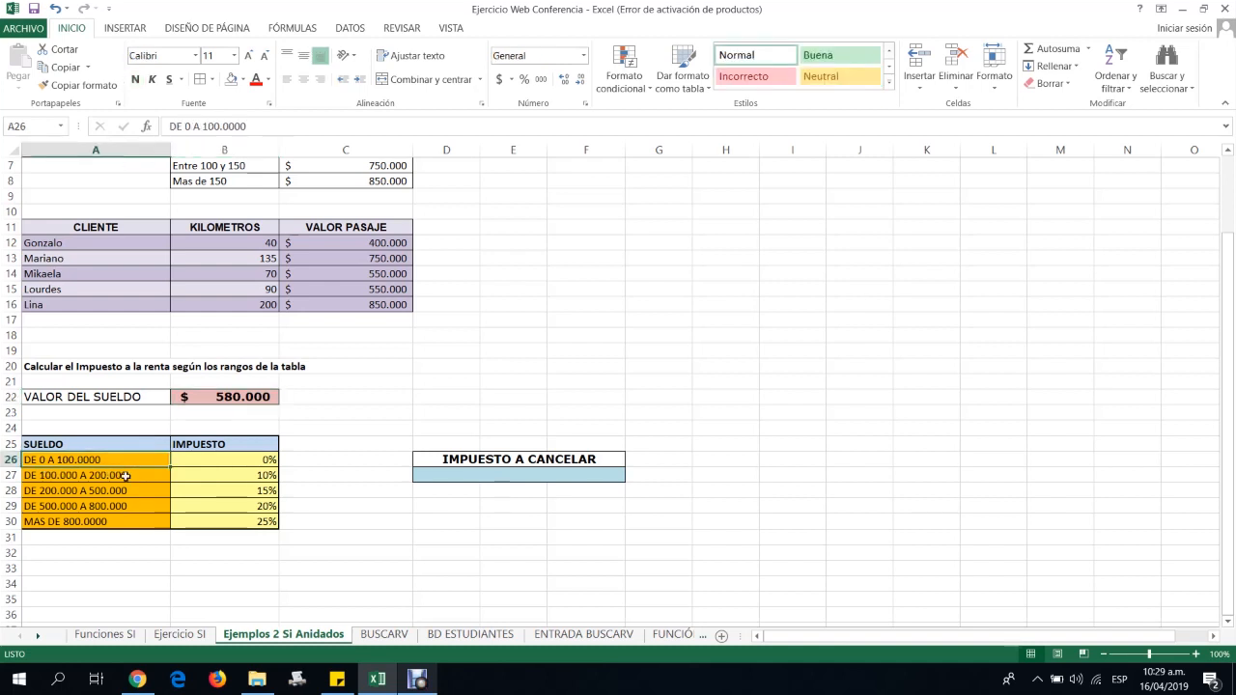
click(256, 460)
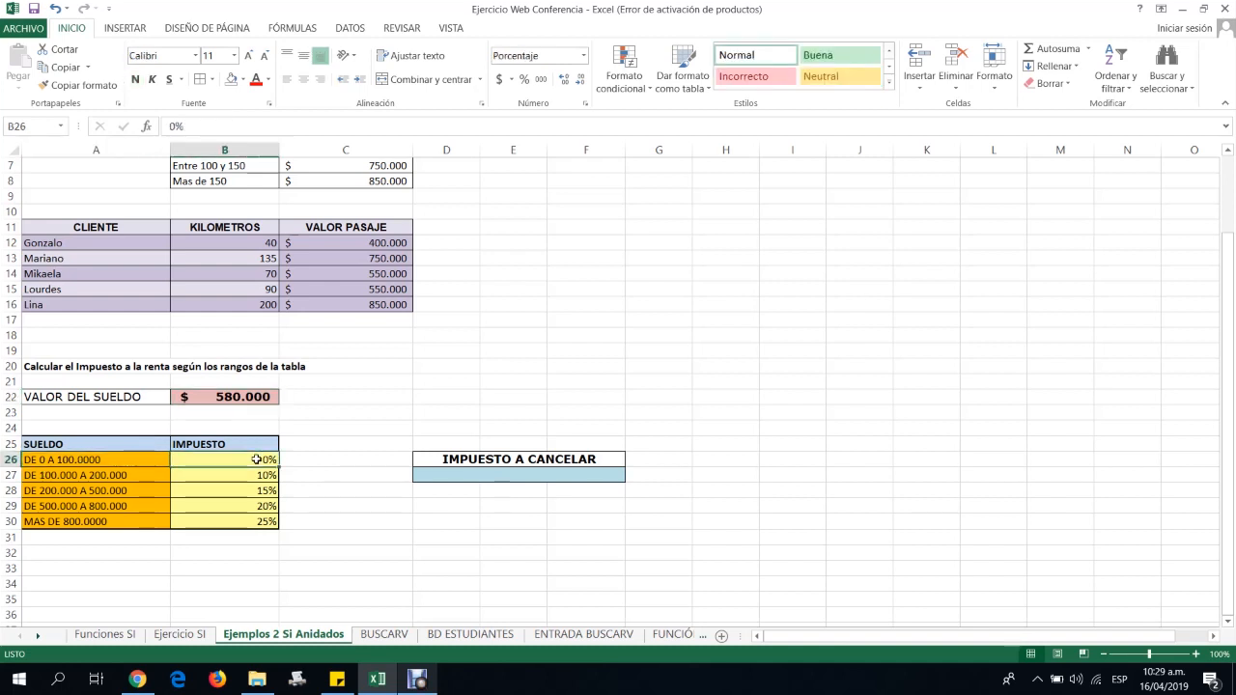
click(231, 477)
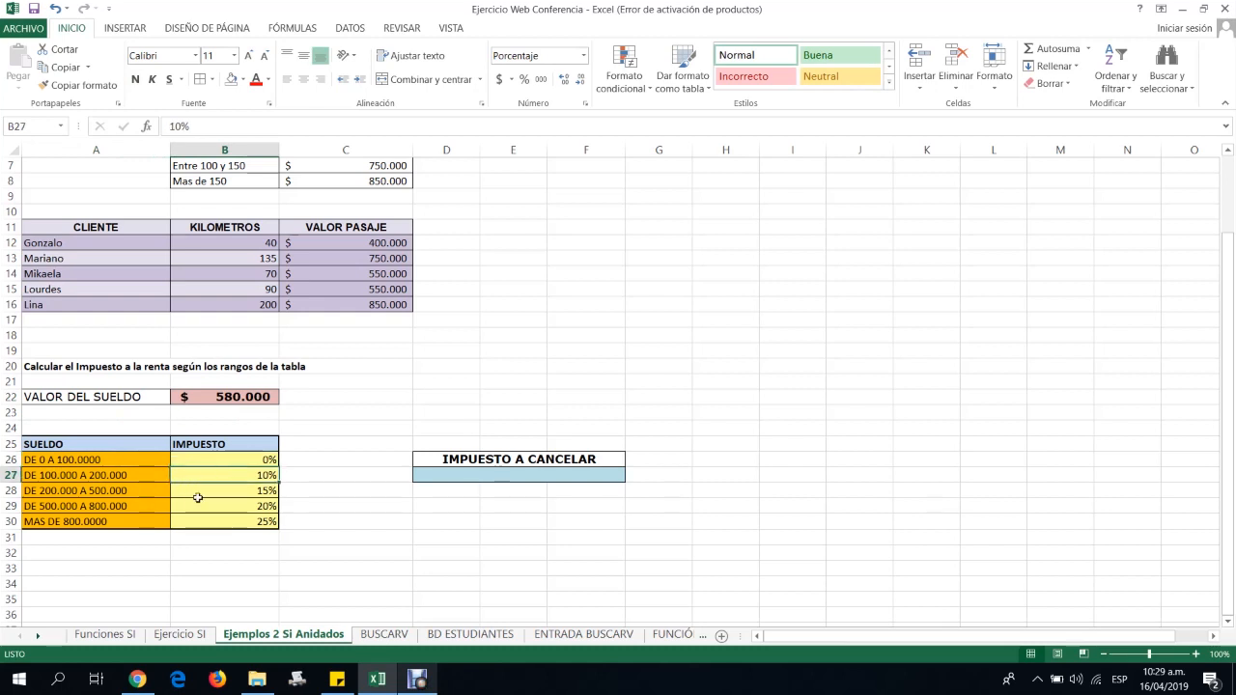
key(ctrl+c)
click(219, 491)
key(Escape)
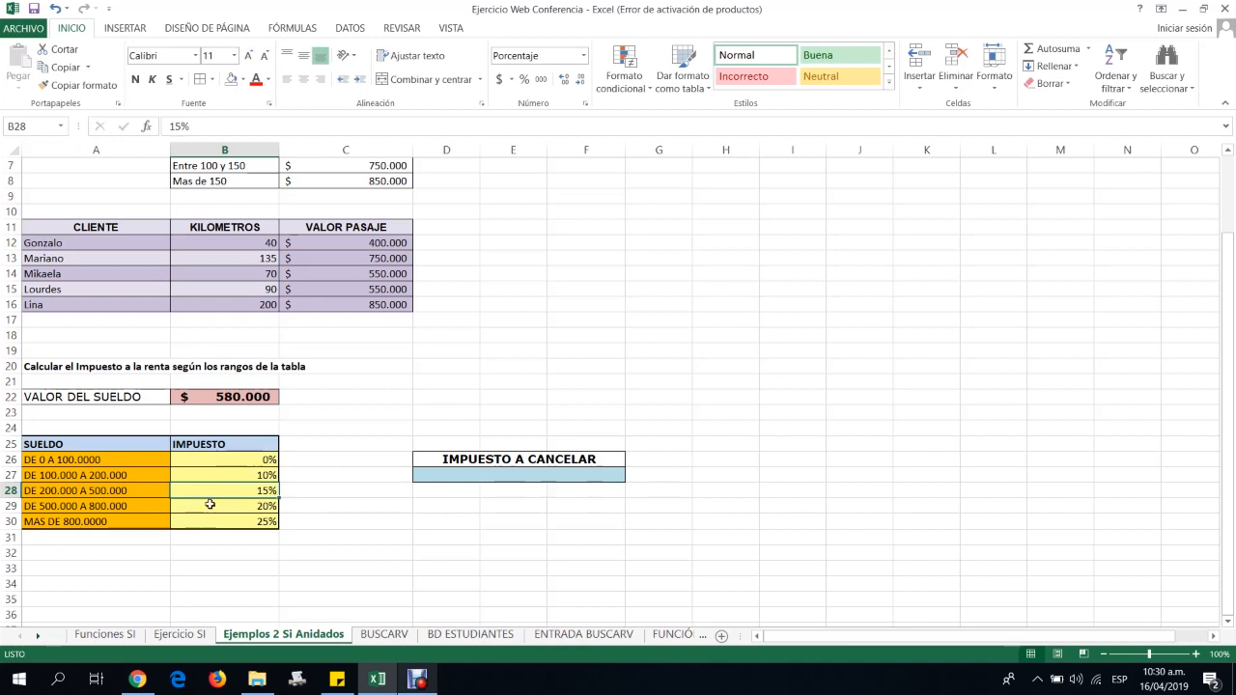
click(208, 505)
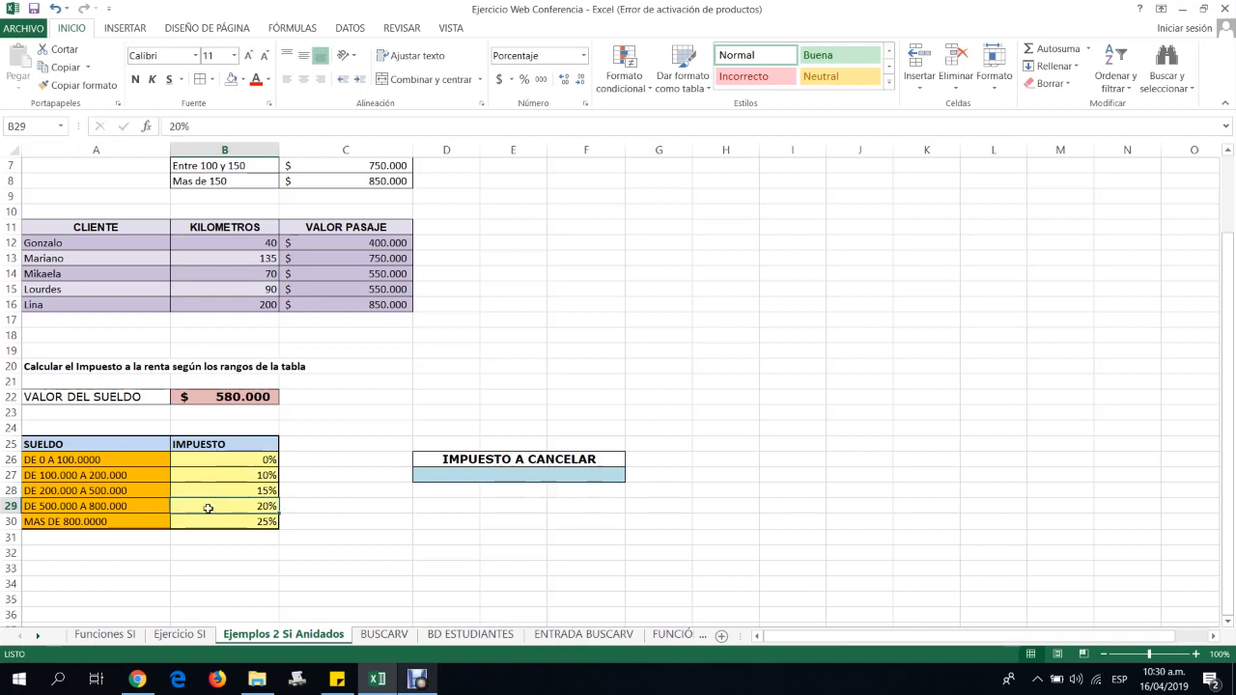
click(203, 520)
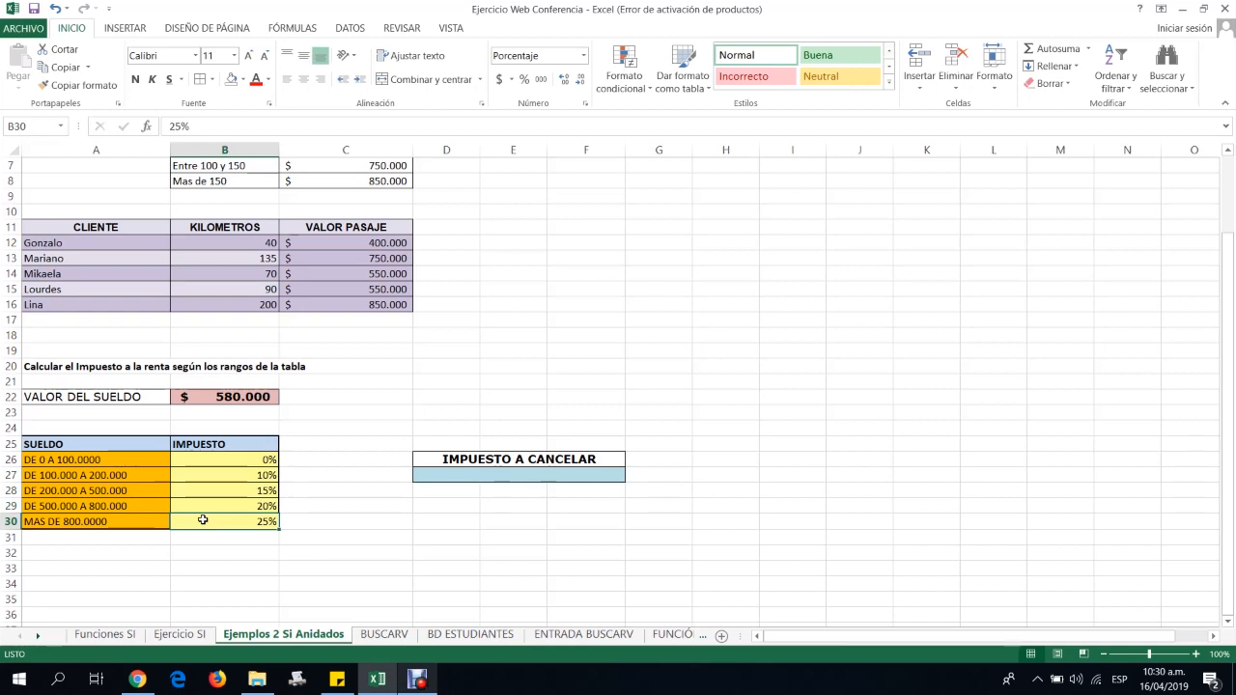
click(231, 467)
drag(231, 467, 231, 522)
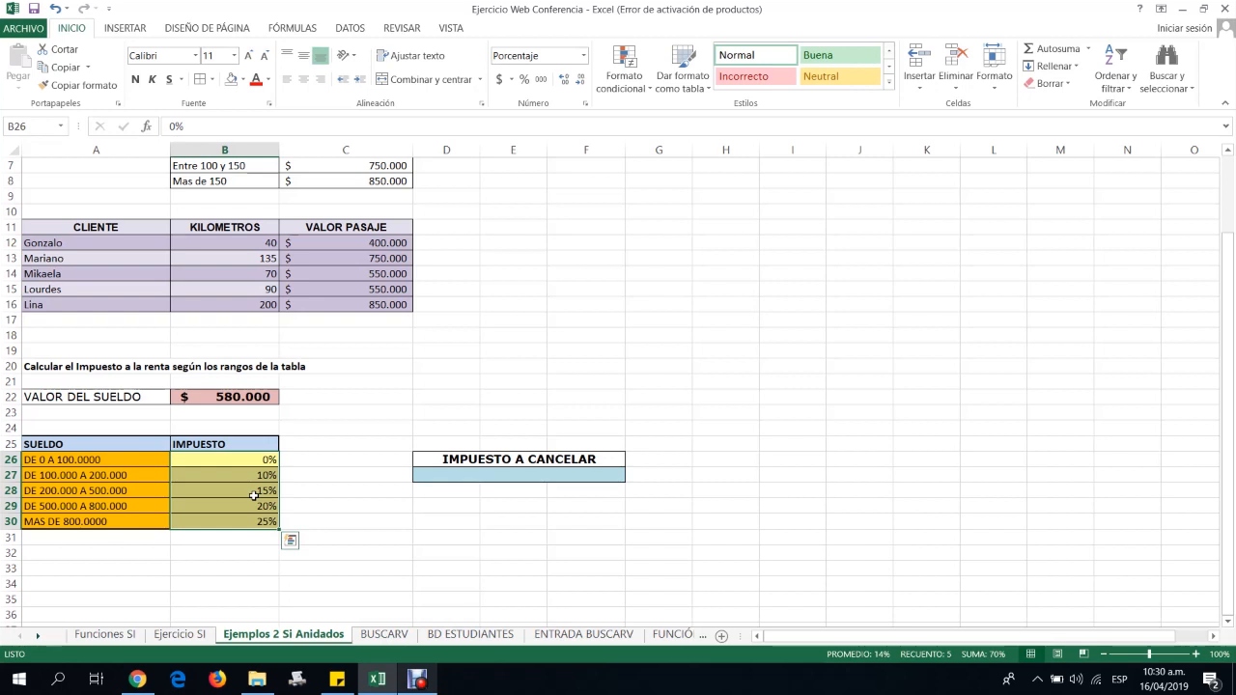
Insert an SI function in the IMPUESTO A CANCELAR cell D27 with the logical test B22<=100000
click(434, 475)
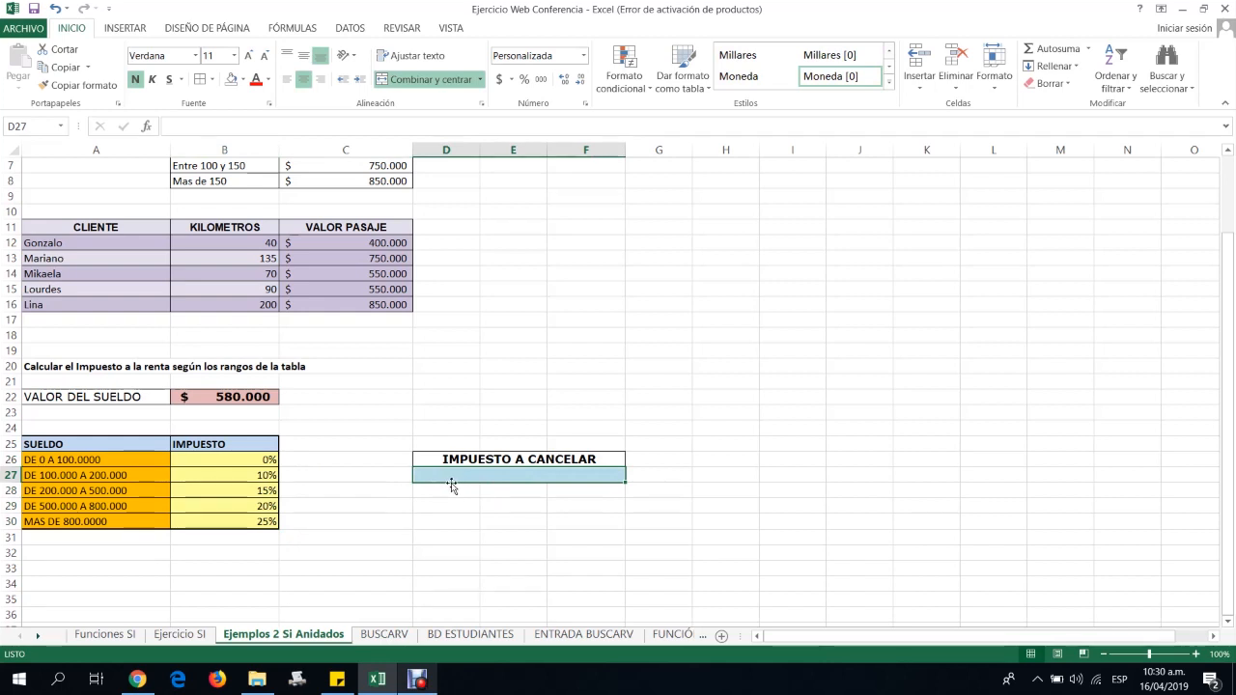
click(145, 126)
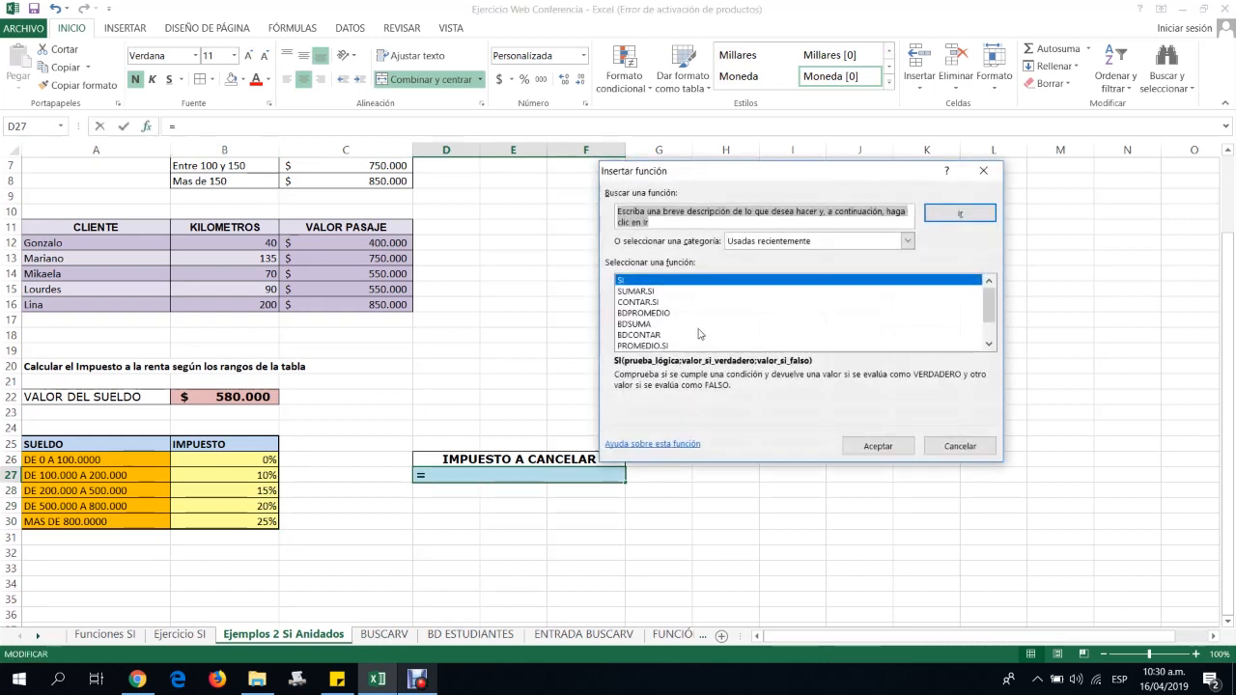
click(874, 447)
drag(885, 206, 1023, 210)
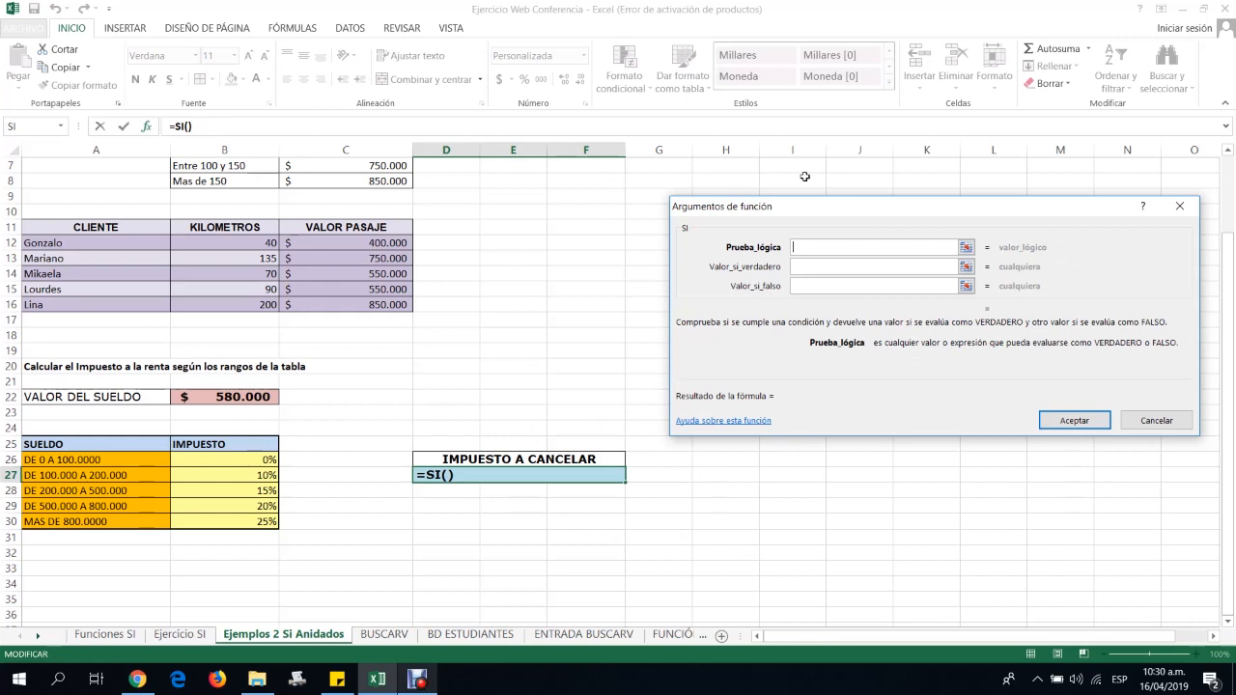
drag(864, 212, 769, 212)
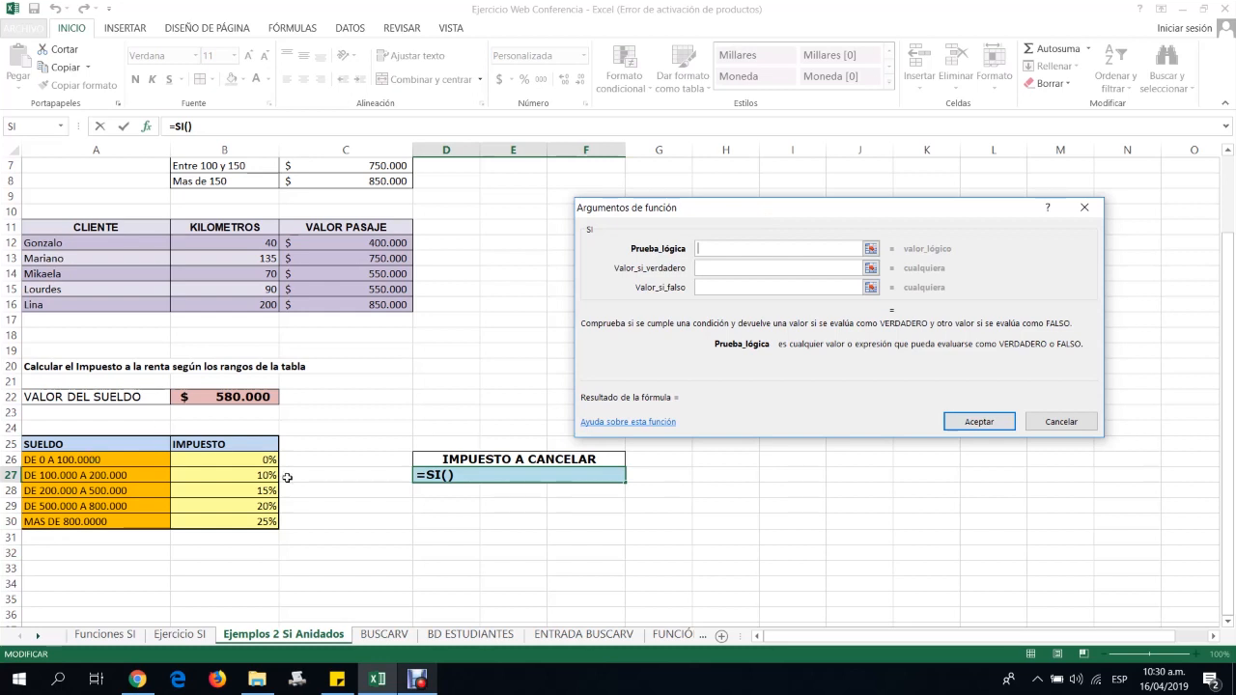
click(237, 397)
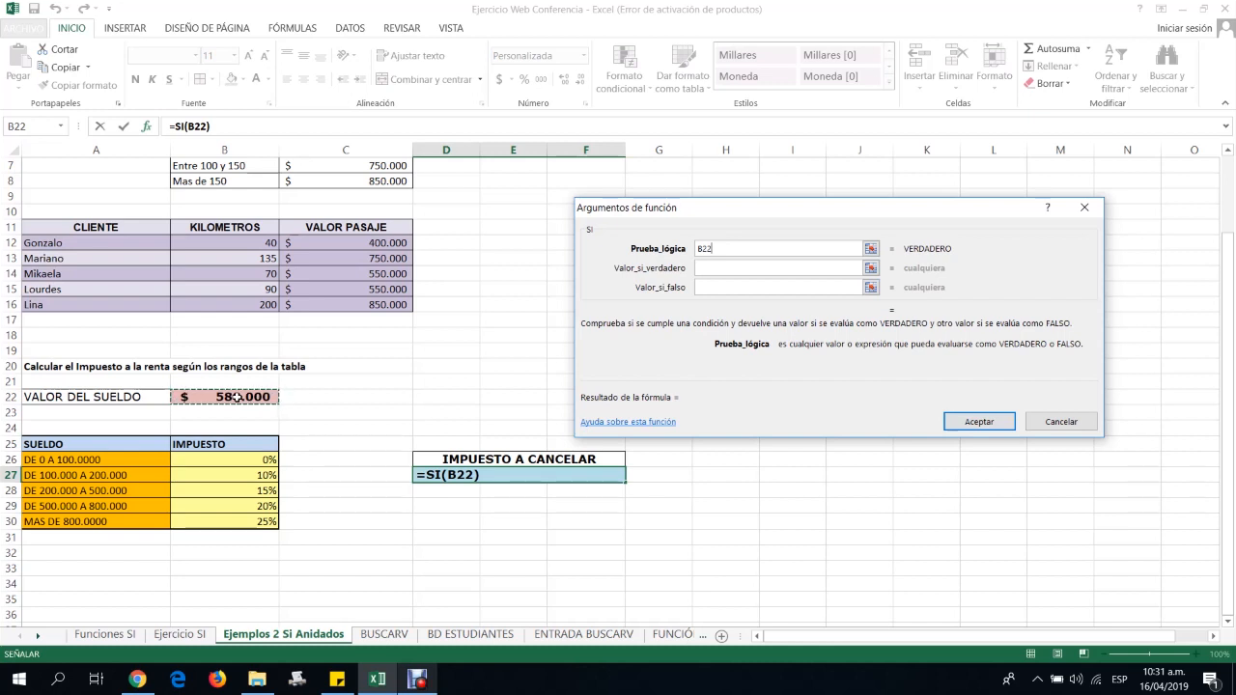
text(<=1)
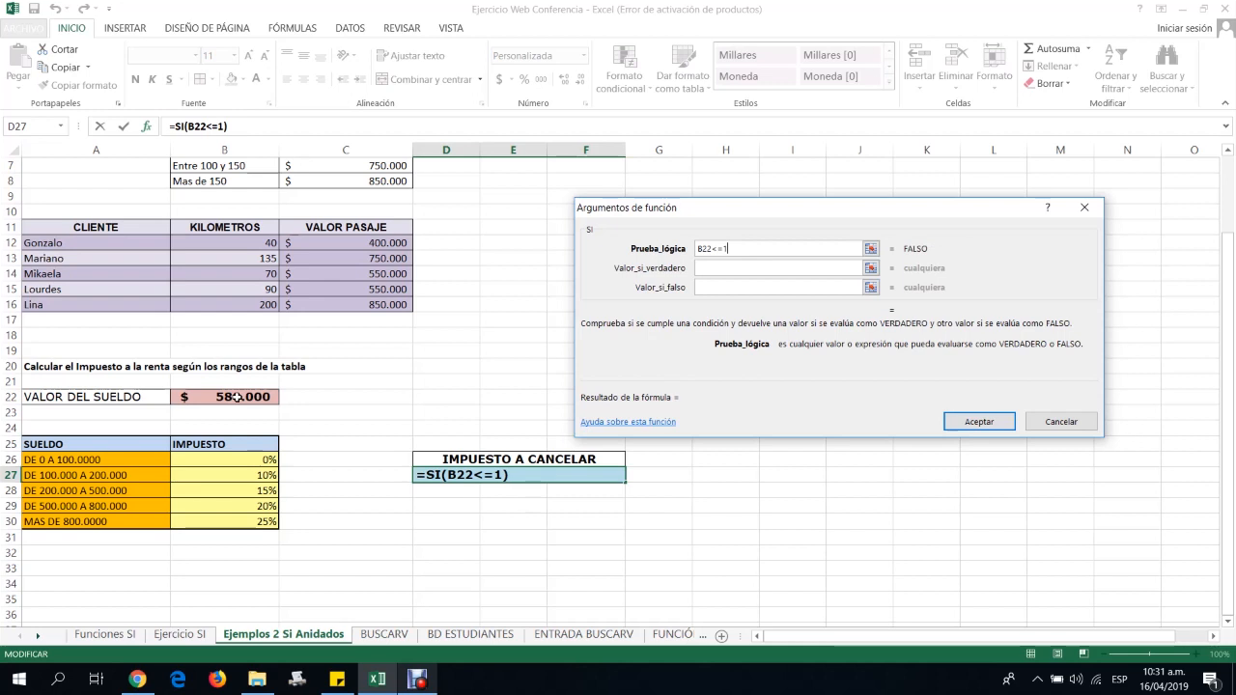
text(00000)
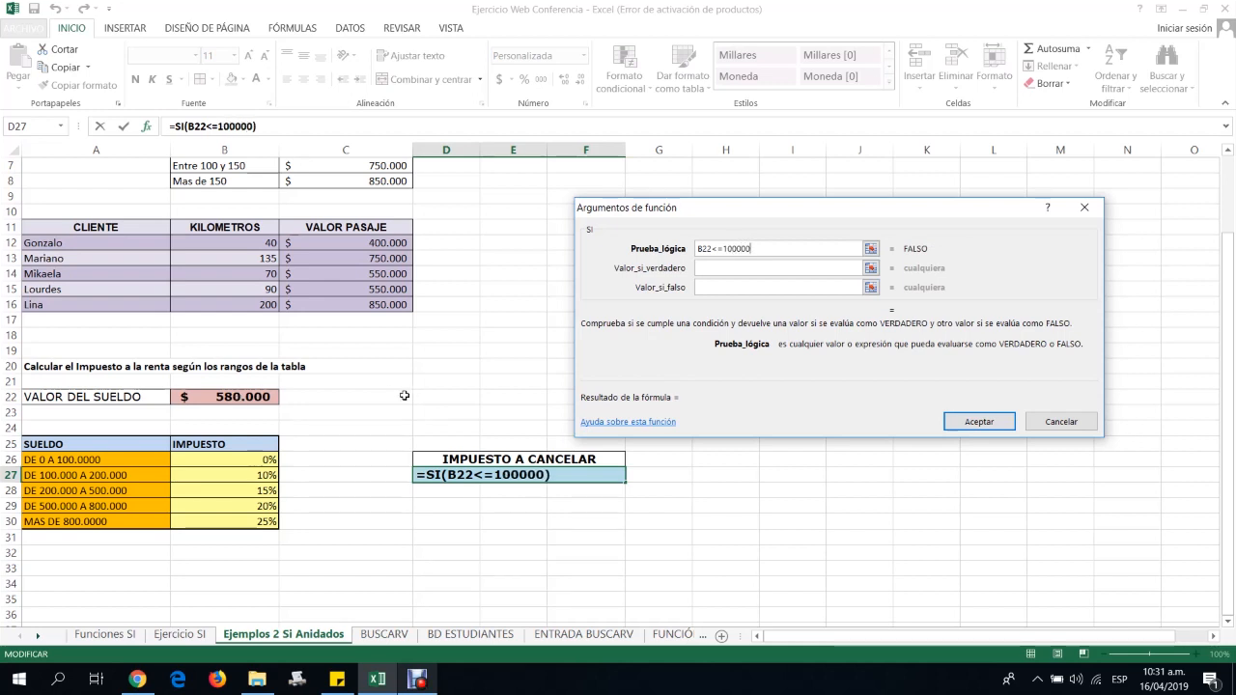
Set the SI function's value if true to B22*B26, the salary times the first range's tax rate
click(750, 271)
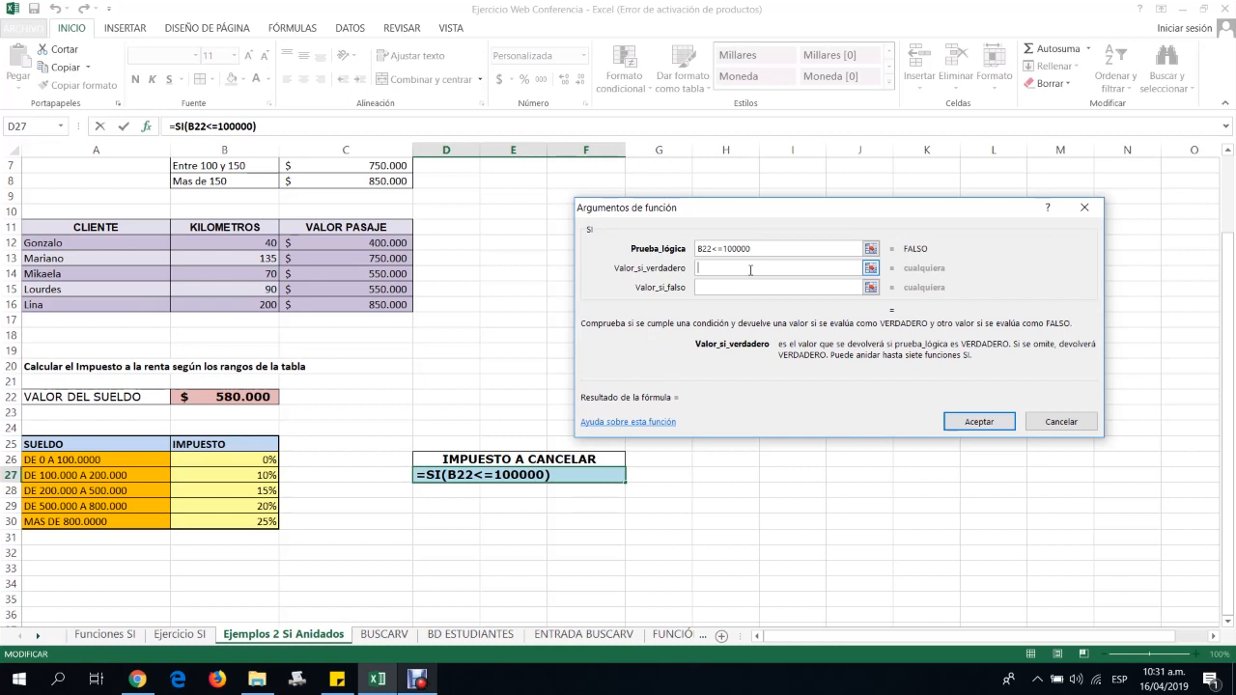
click(698, 249)
click(858, 268)
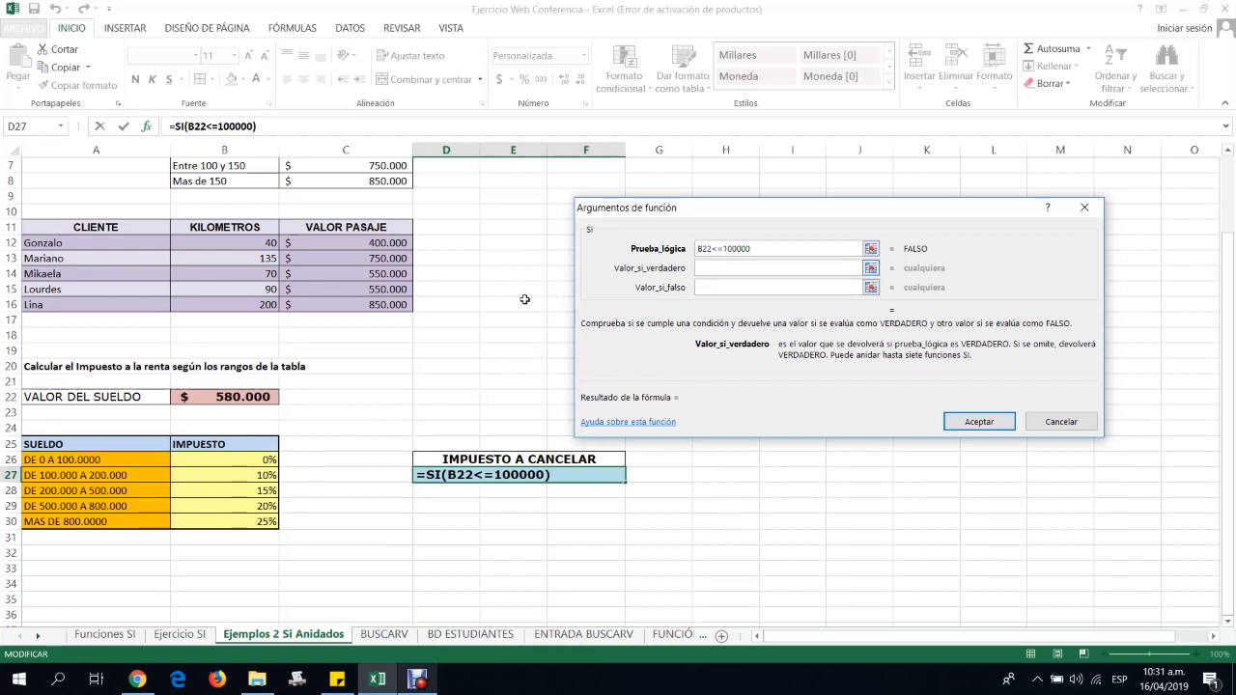
click(261, 398)
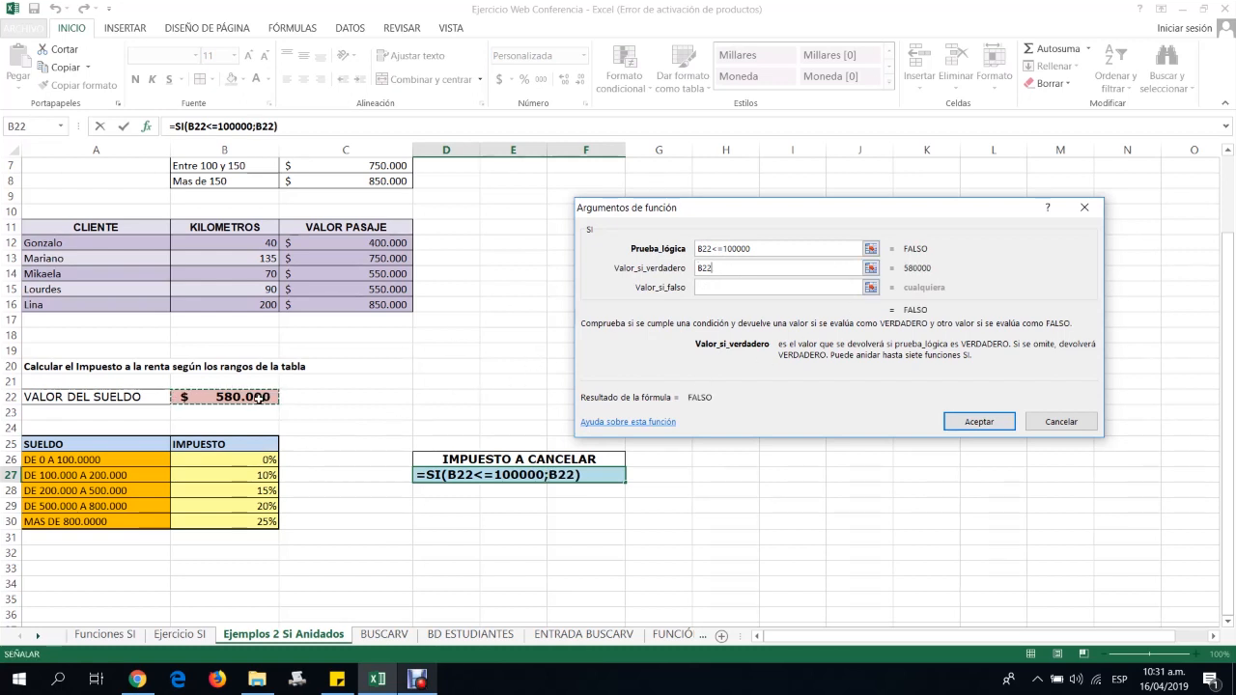
text(*)
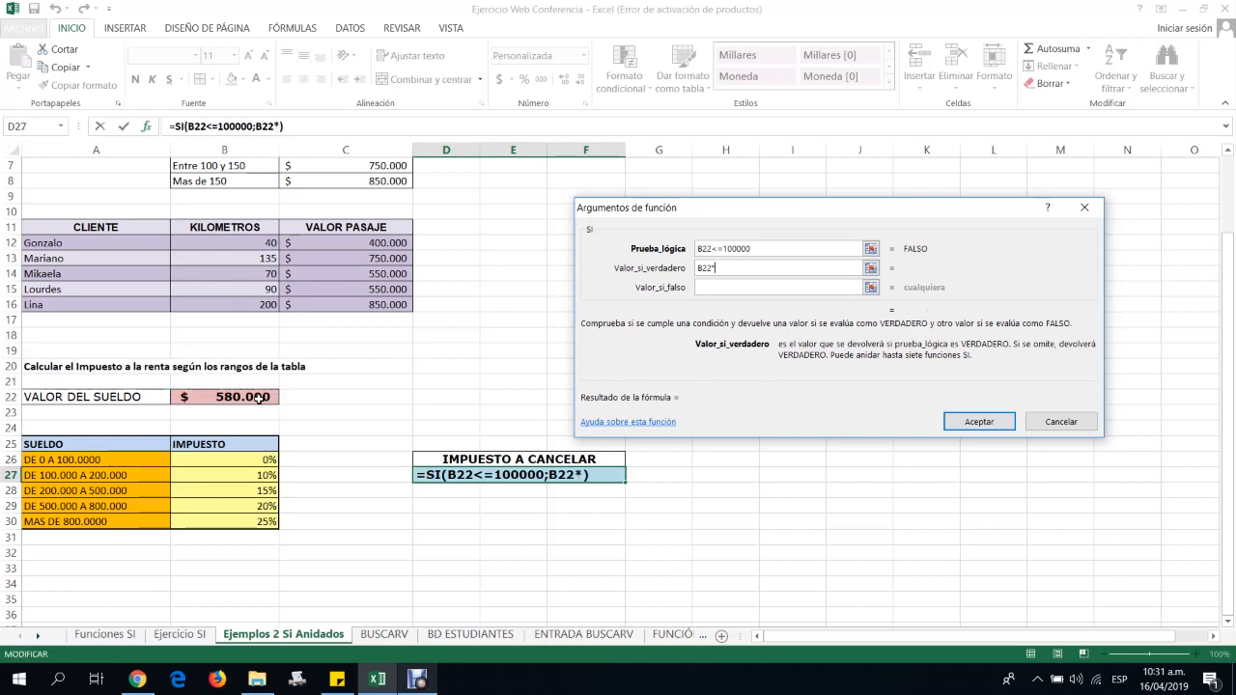
click(249, 459)
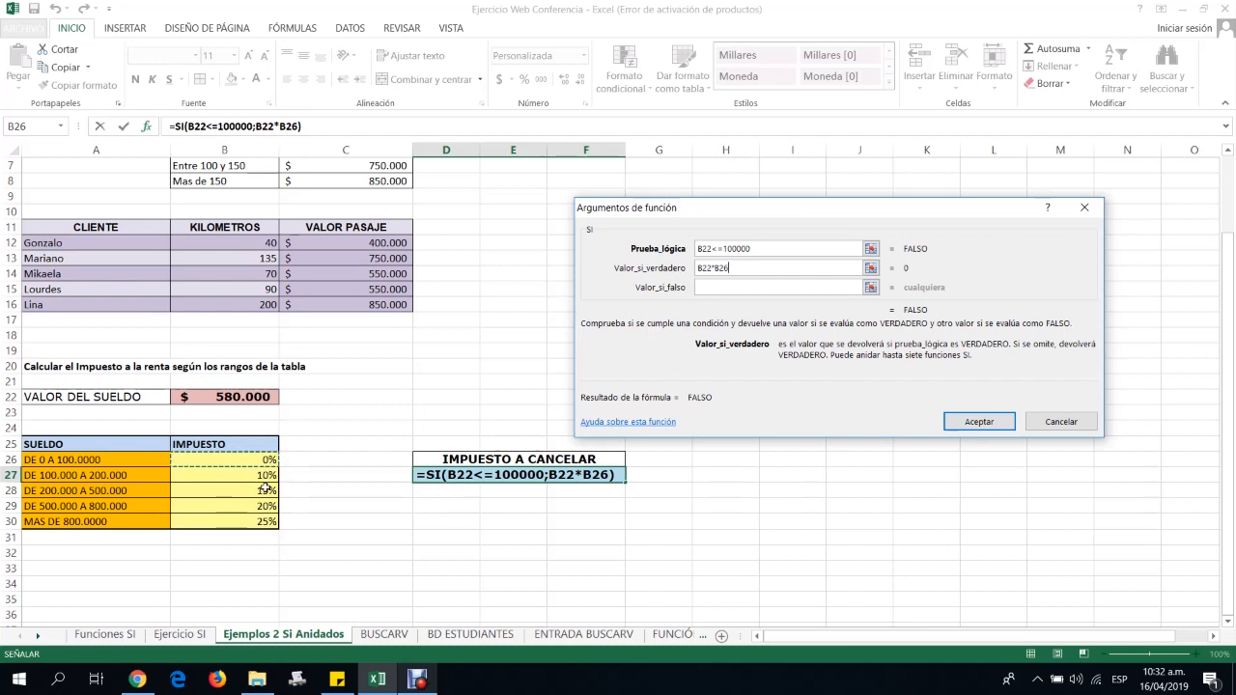
Start a nested SI in the value if false, using the logical test B22<=200000
click(738, 288)
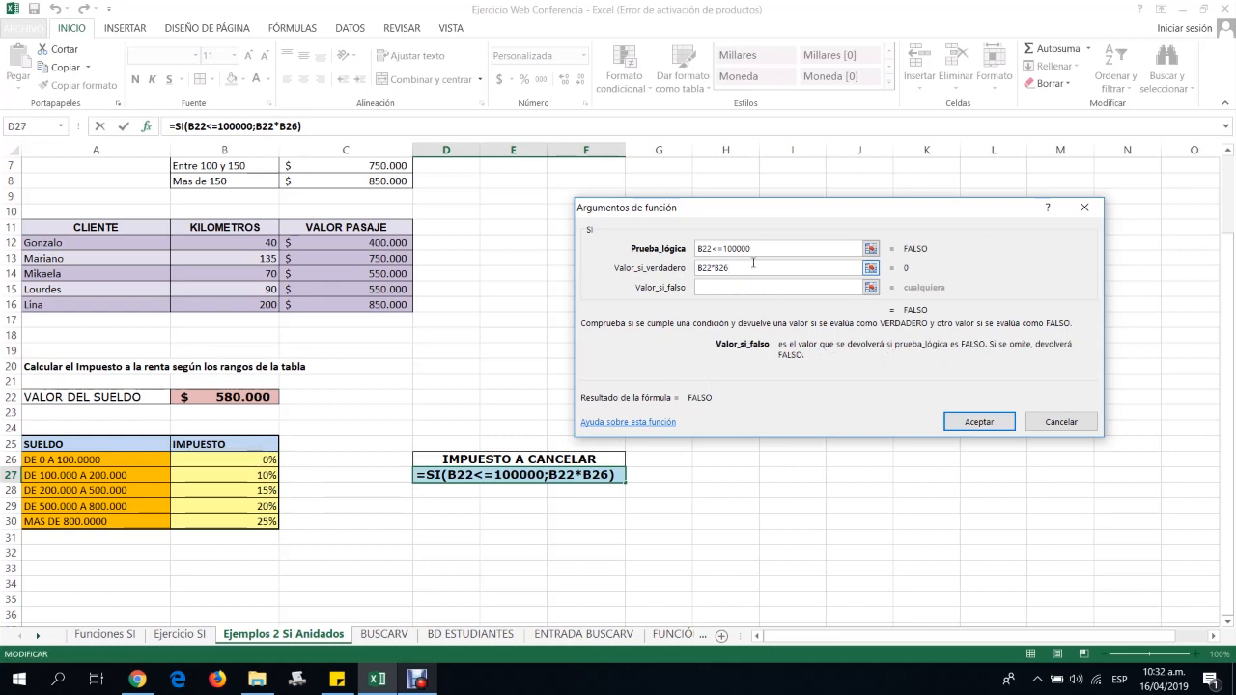
text(SI)
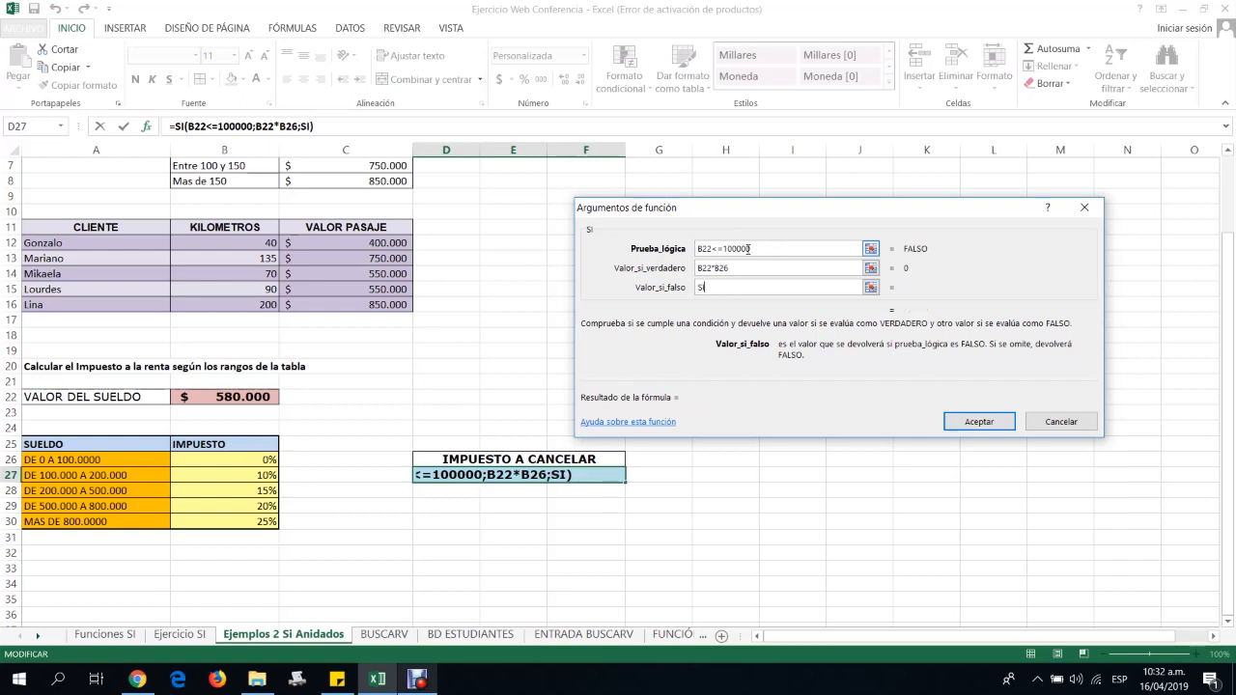
text(()
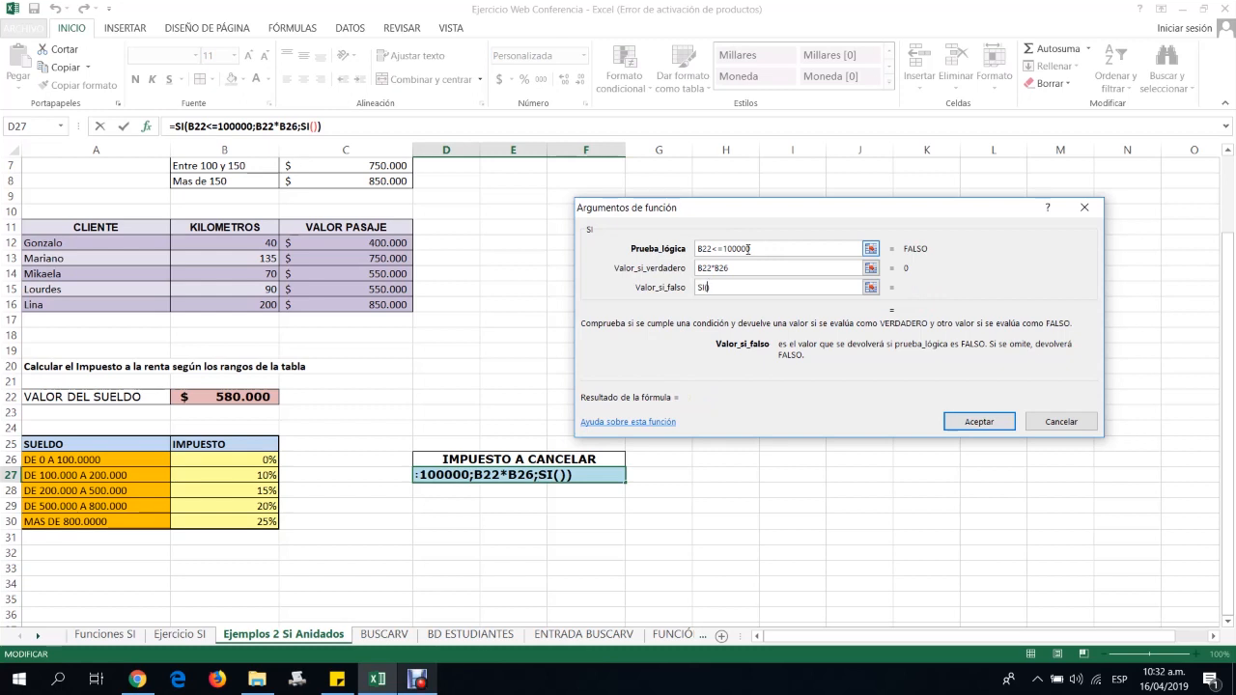
click(232, 397)
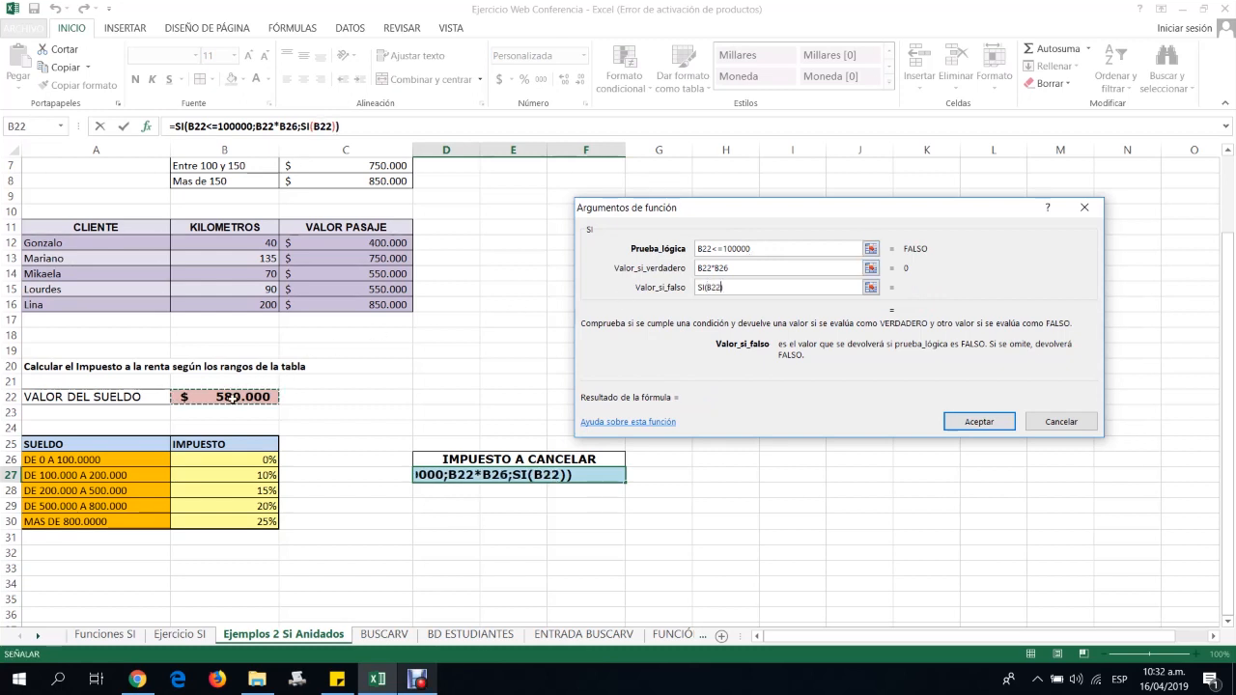
text(<=)
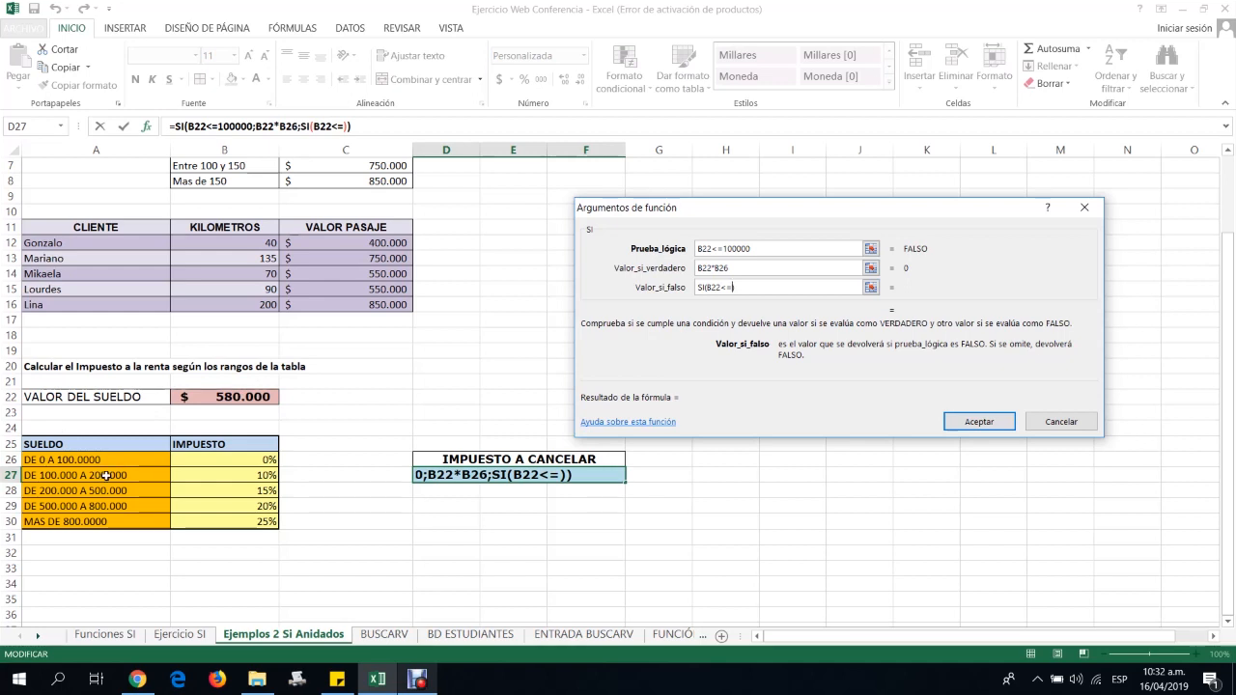
text(200)
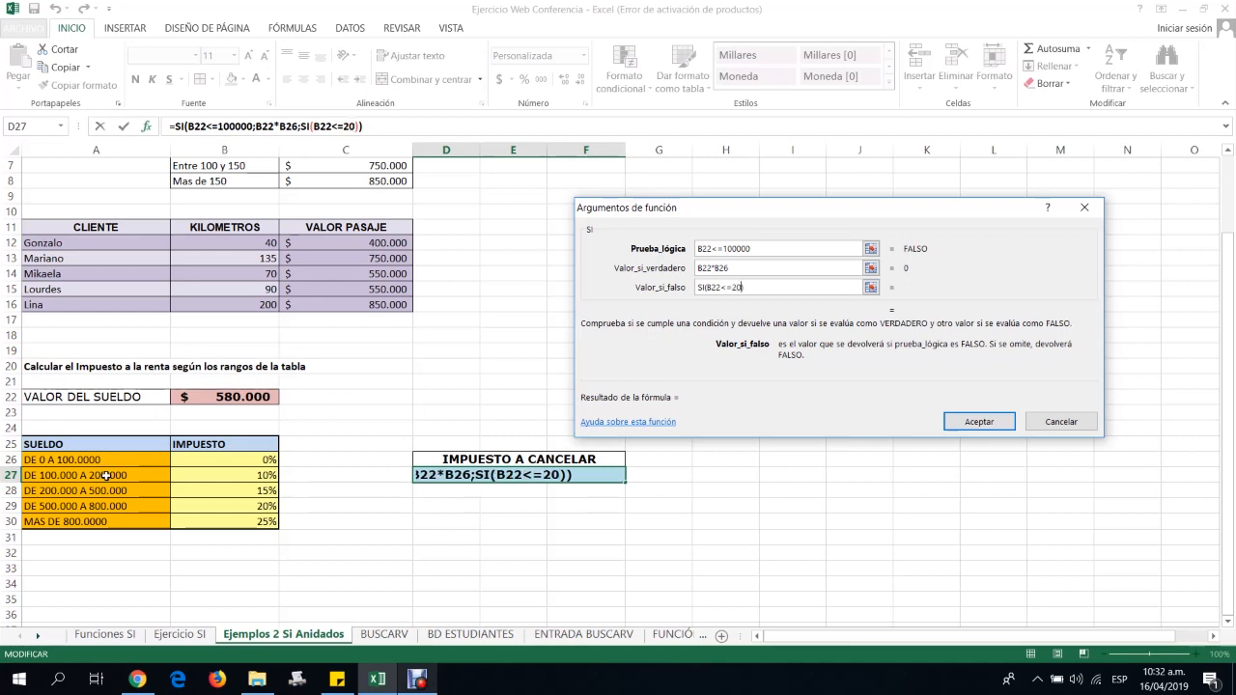
text(000)
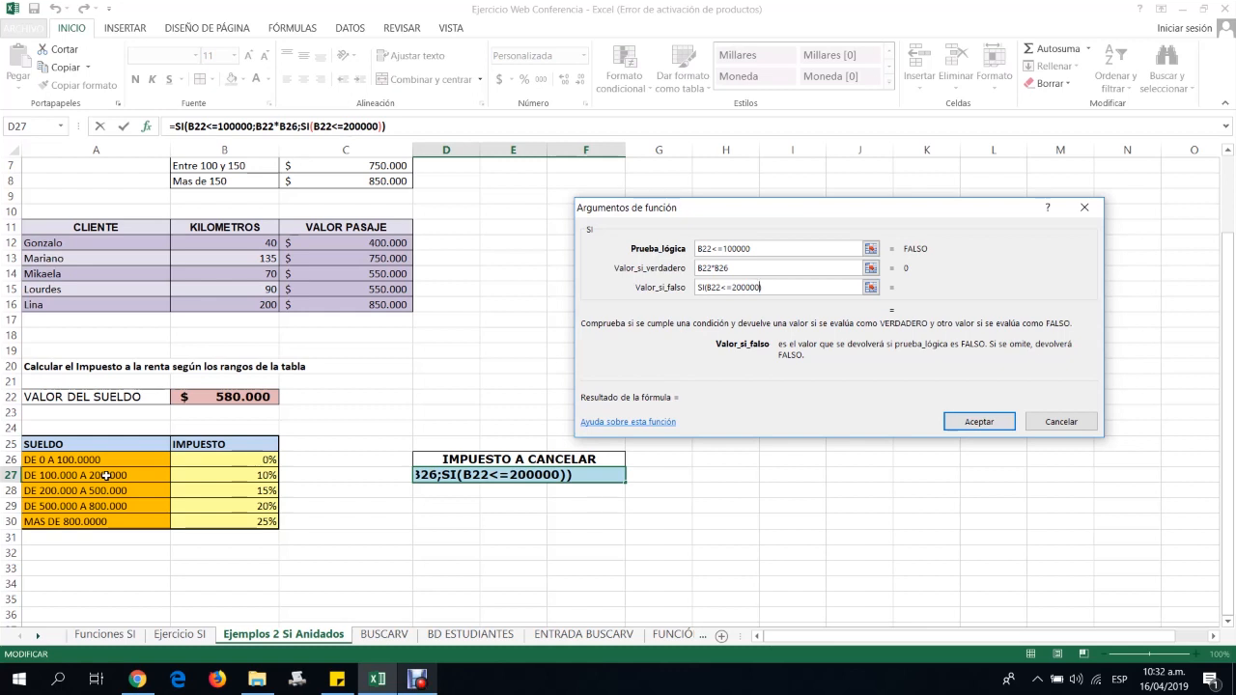
text(;)
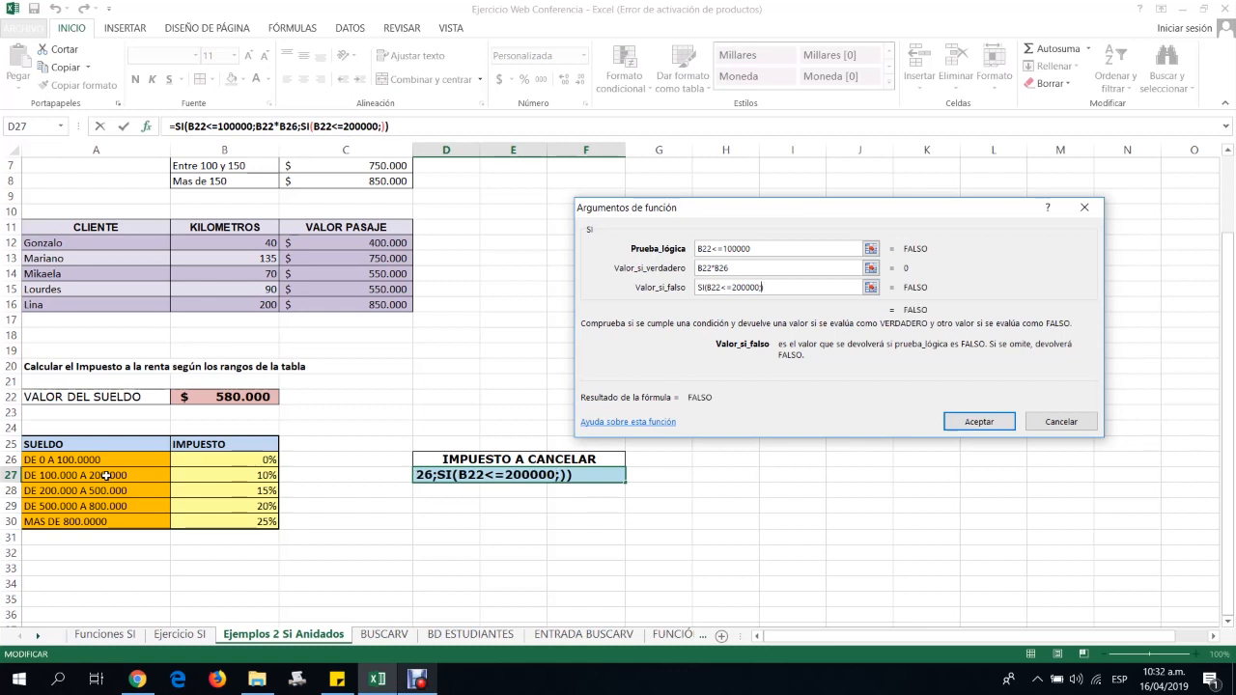
Give the nested SI the value if true B22*B27, followed by a semicolon separator
click(232, 398)
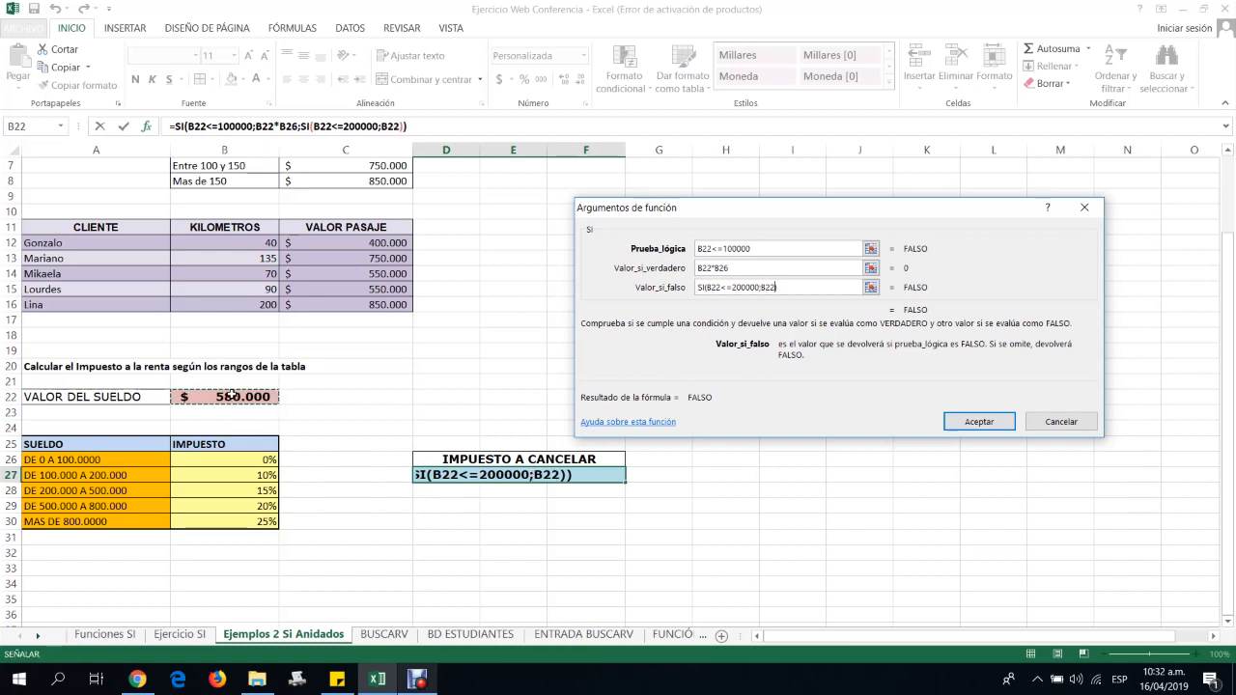
text(*)
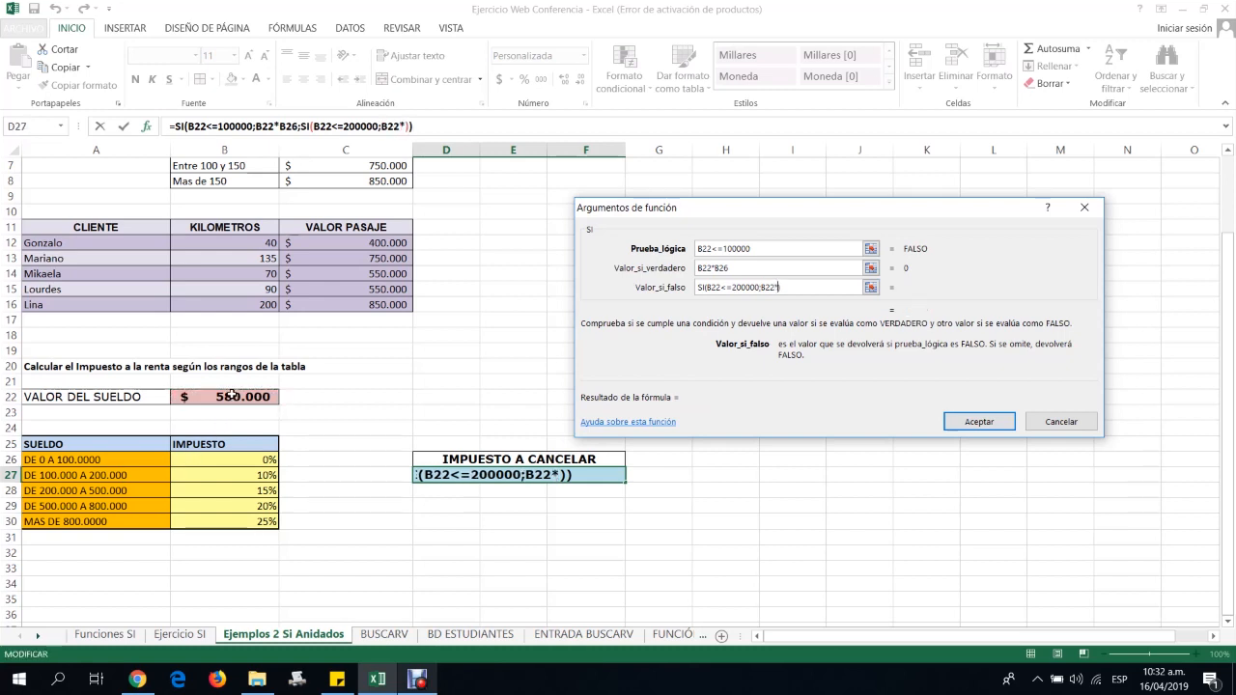
click(243, 473)
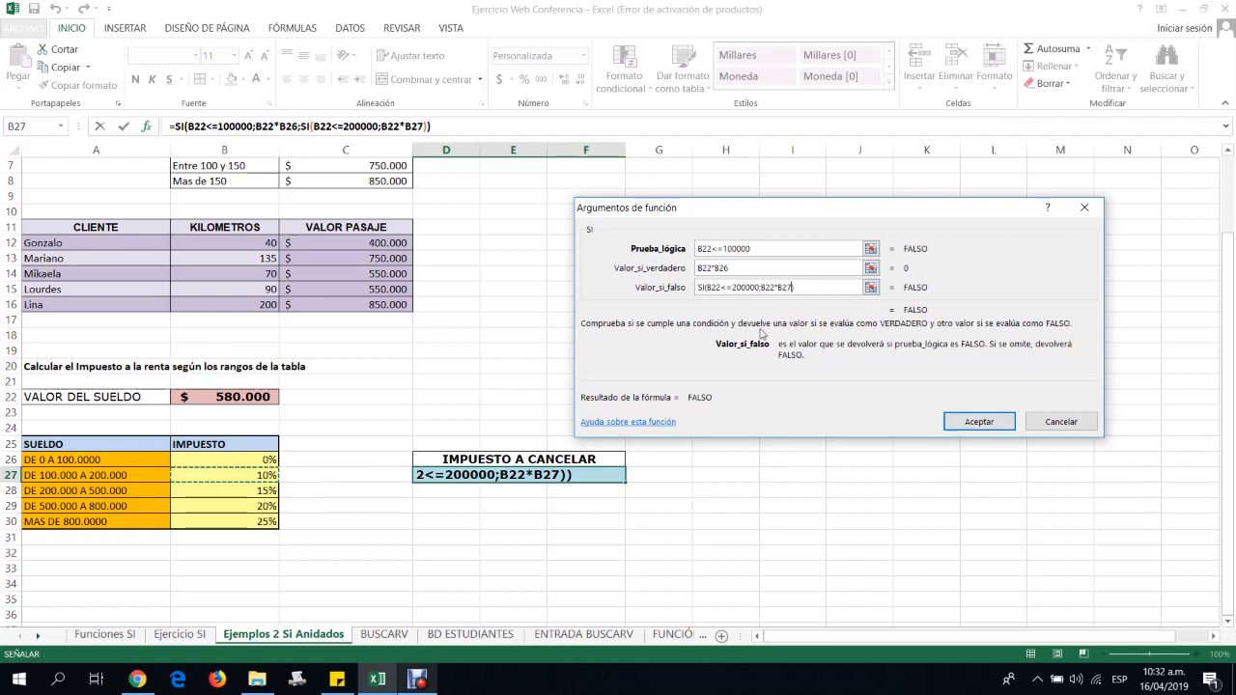
text(;)
key(BackSpace)
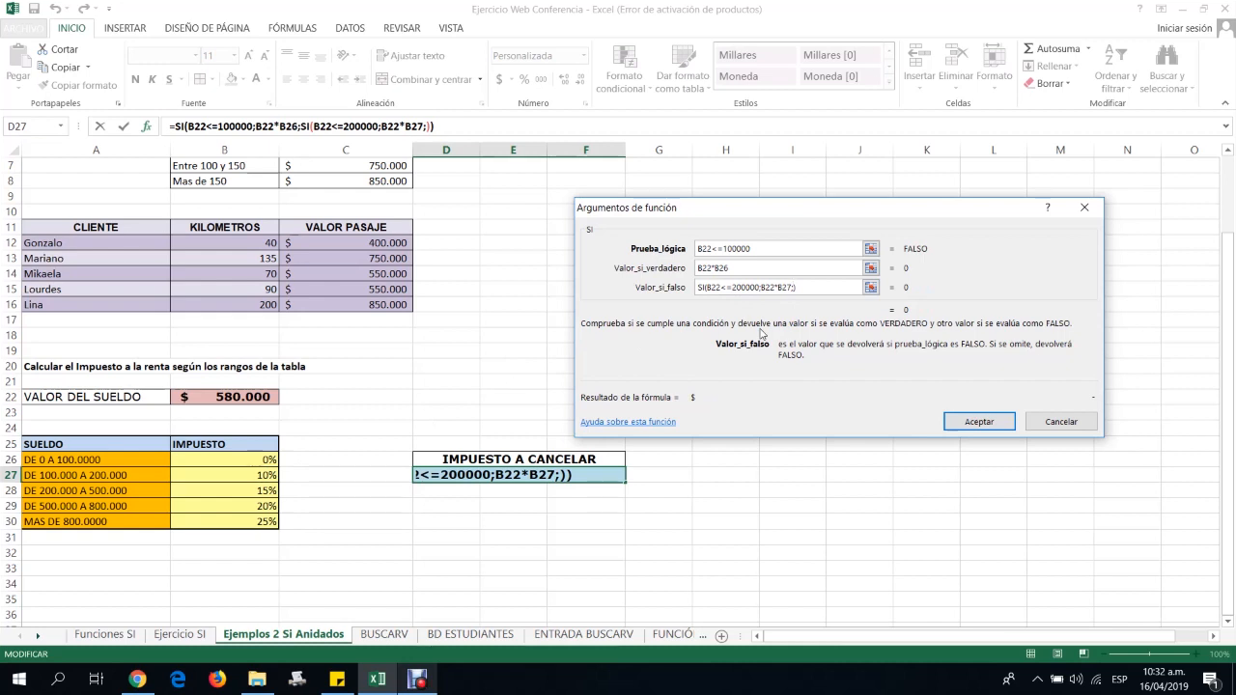
Nest a third SI as the second SI's value if false, using the logical test B22<=500000
text(;)
text(SI)
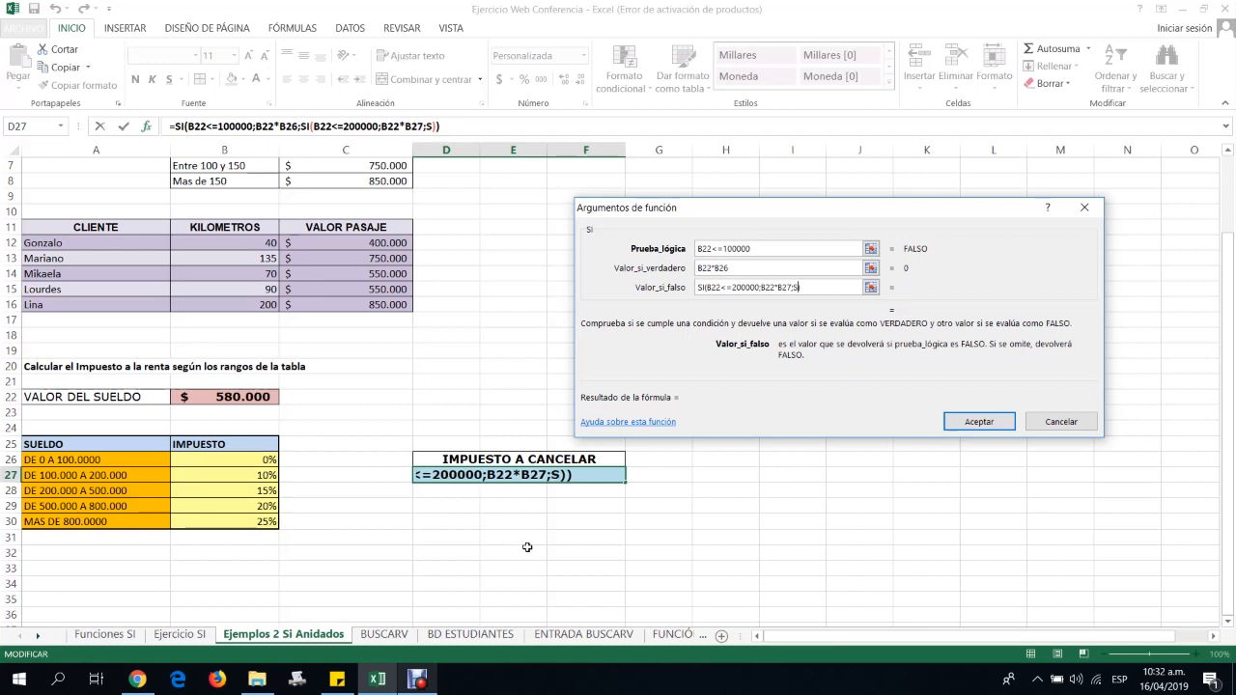
text(()
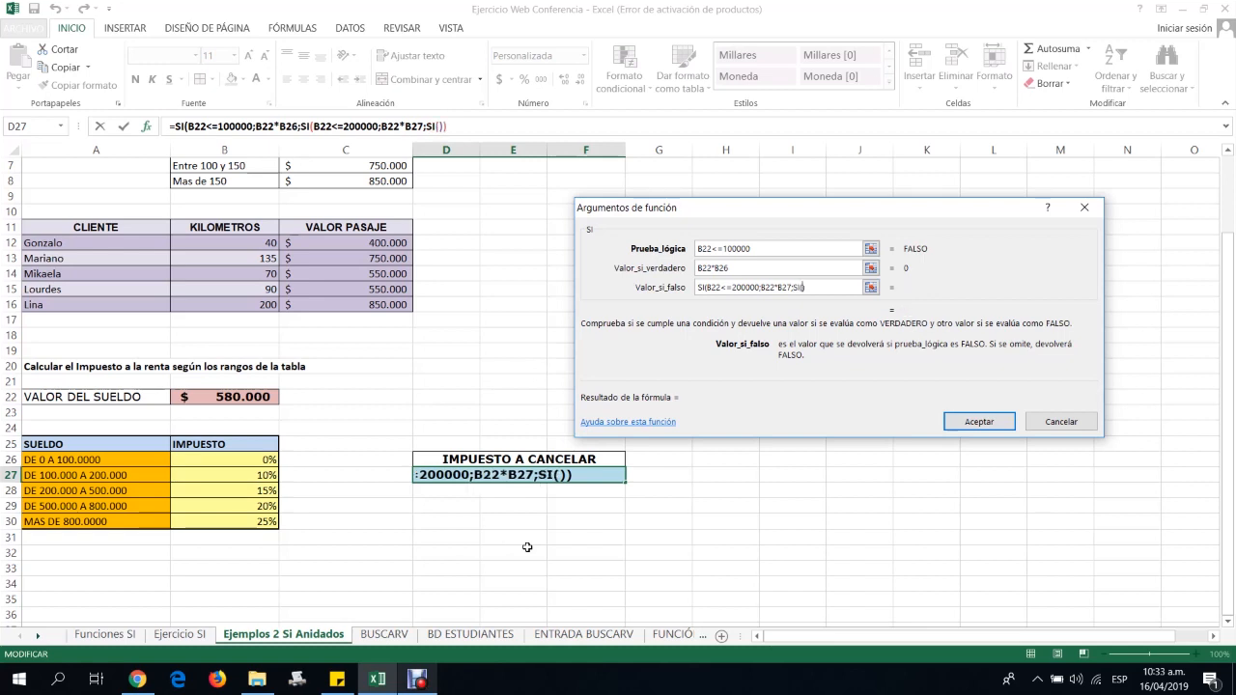
text())
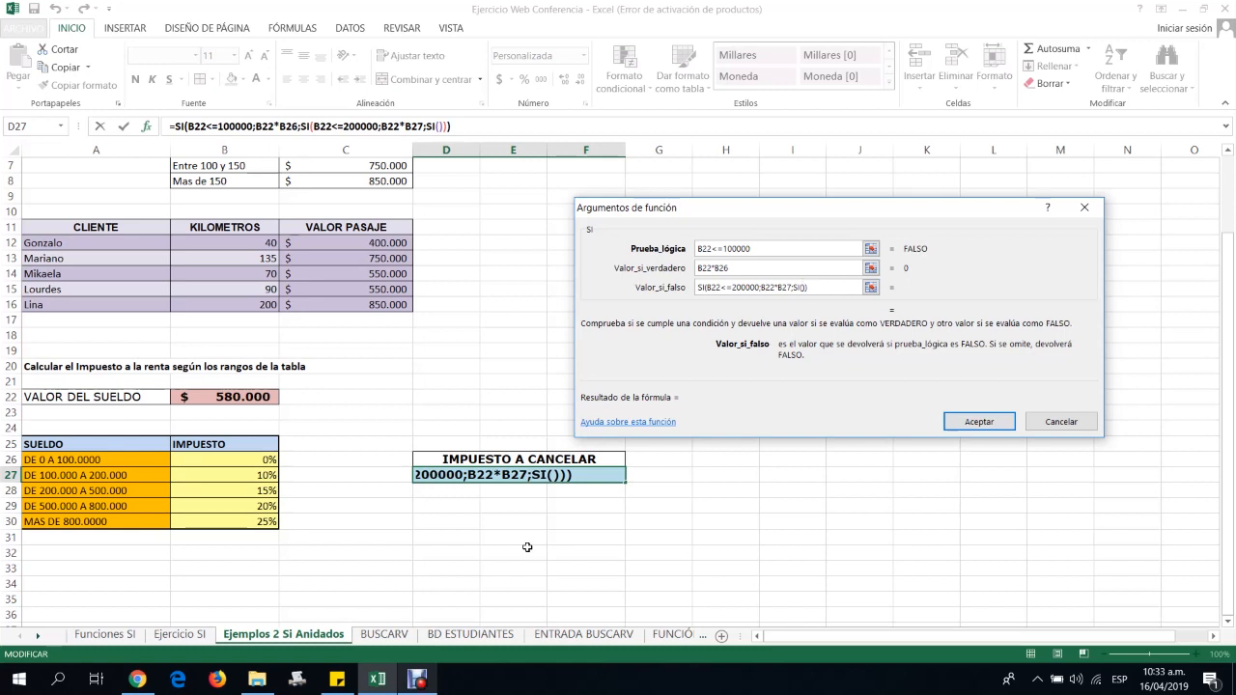
click(249, 396)
text(<=)
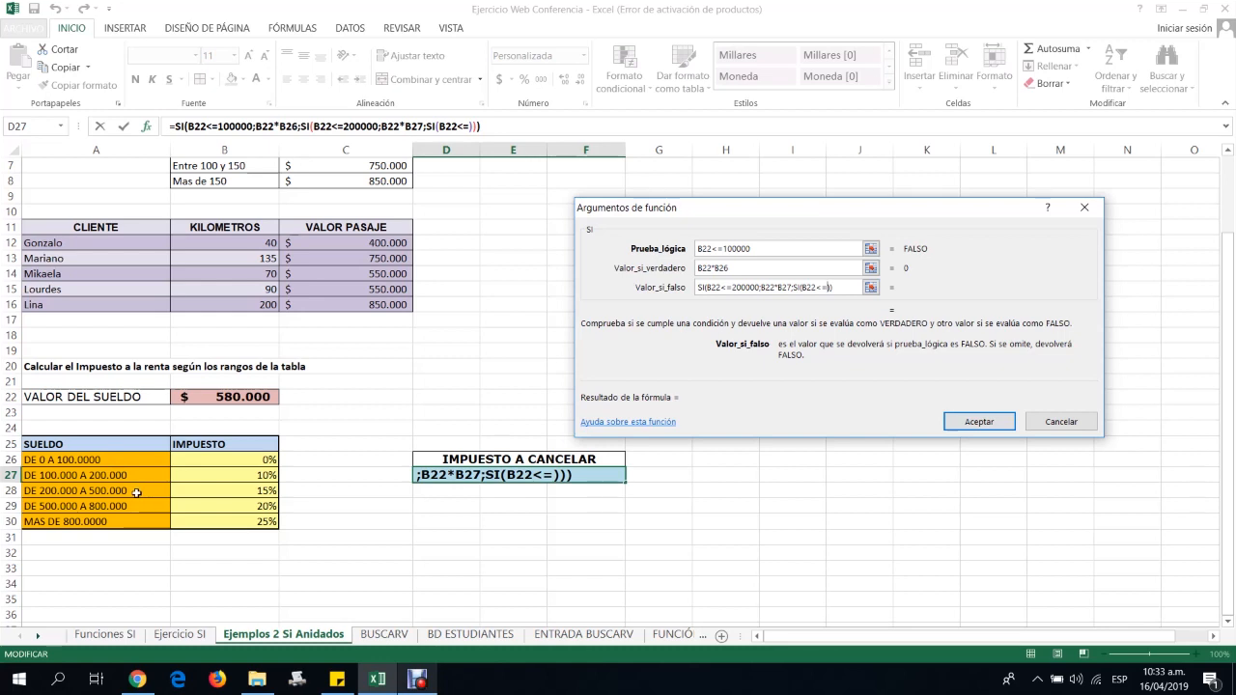
text(500000)
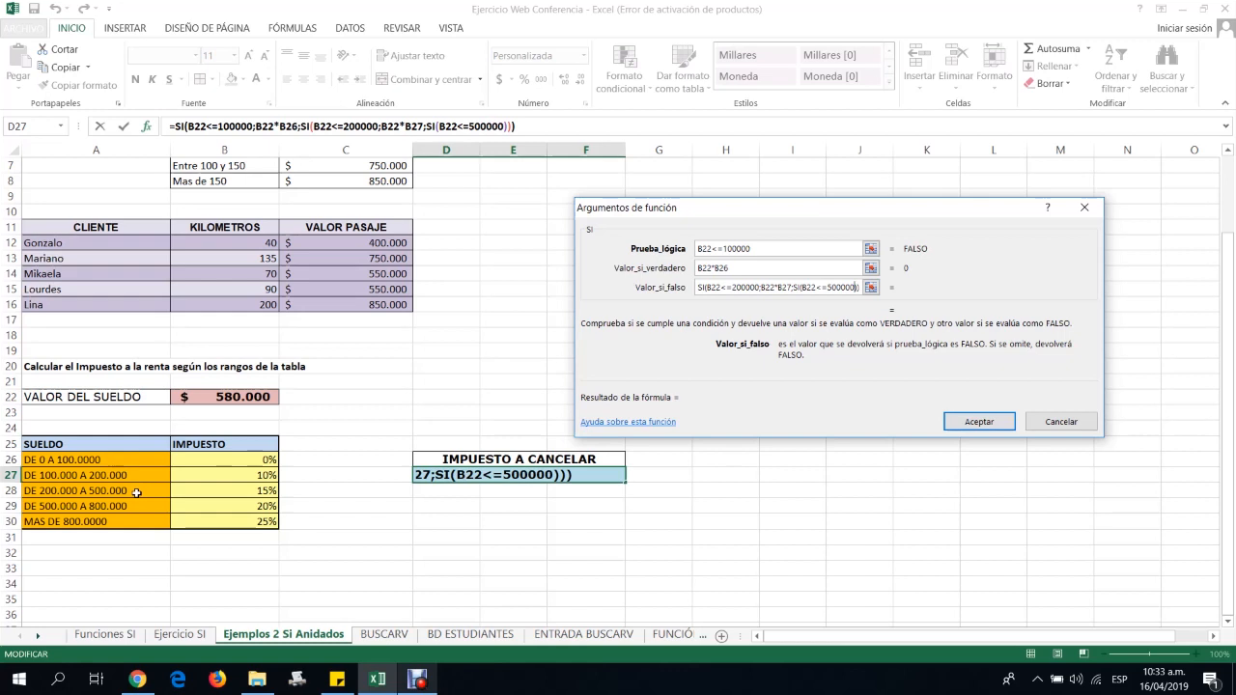
Give the third SI the value if true B22*B28, the salary times the third range's tax rate
text(;)
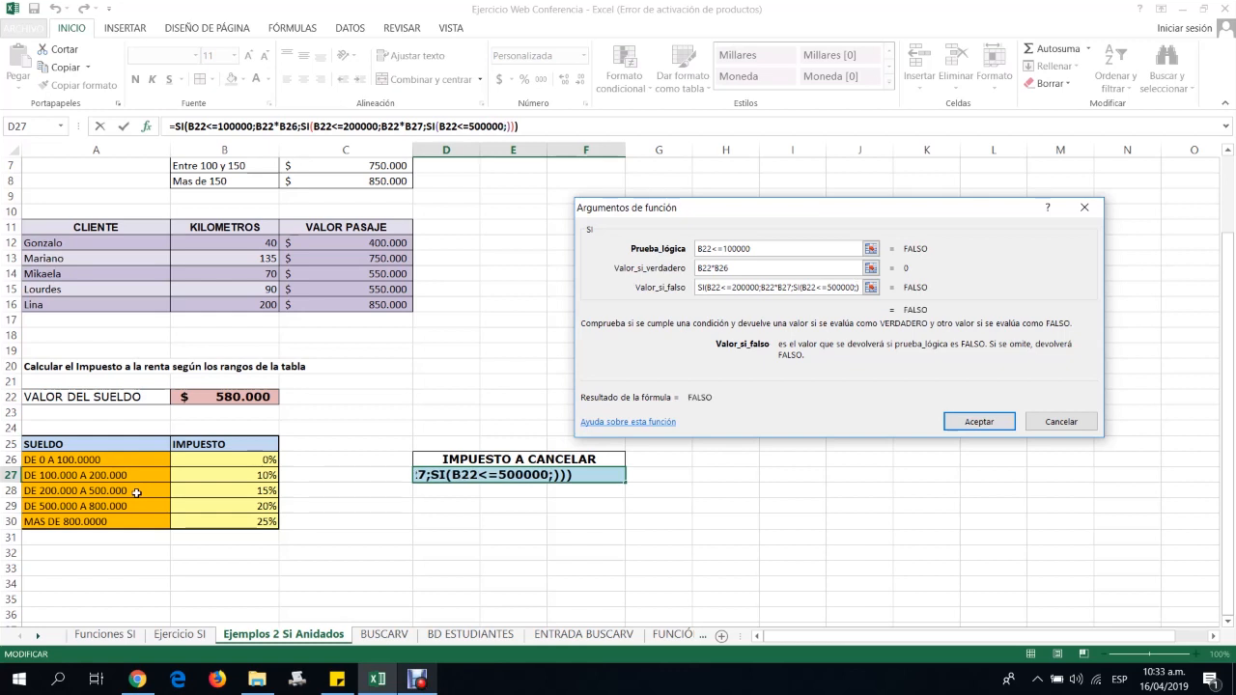
click(218, 396)
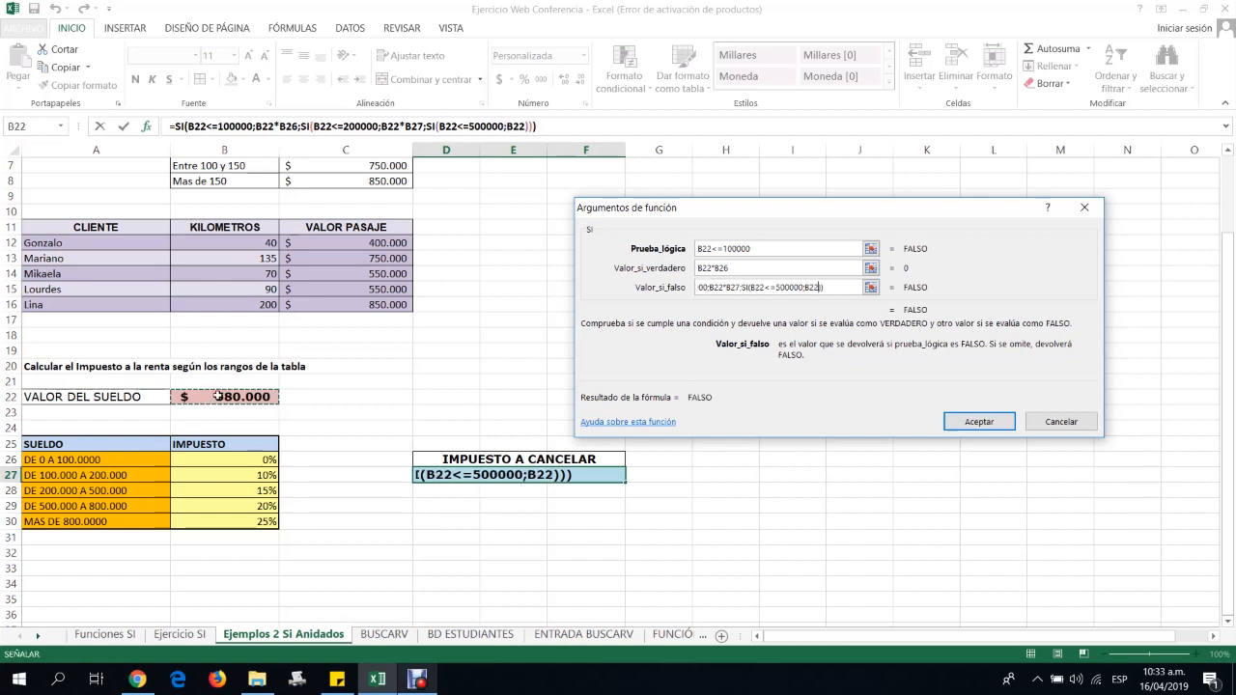
text(*)
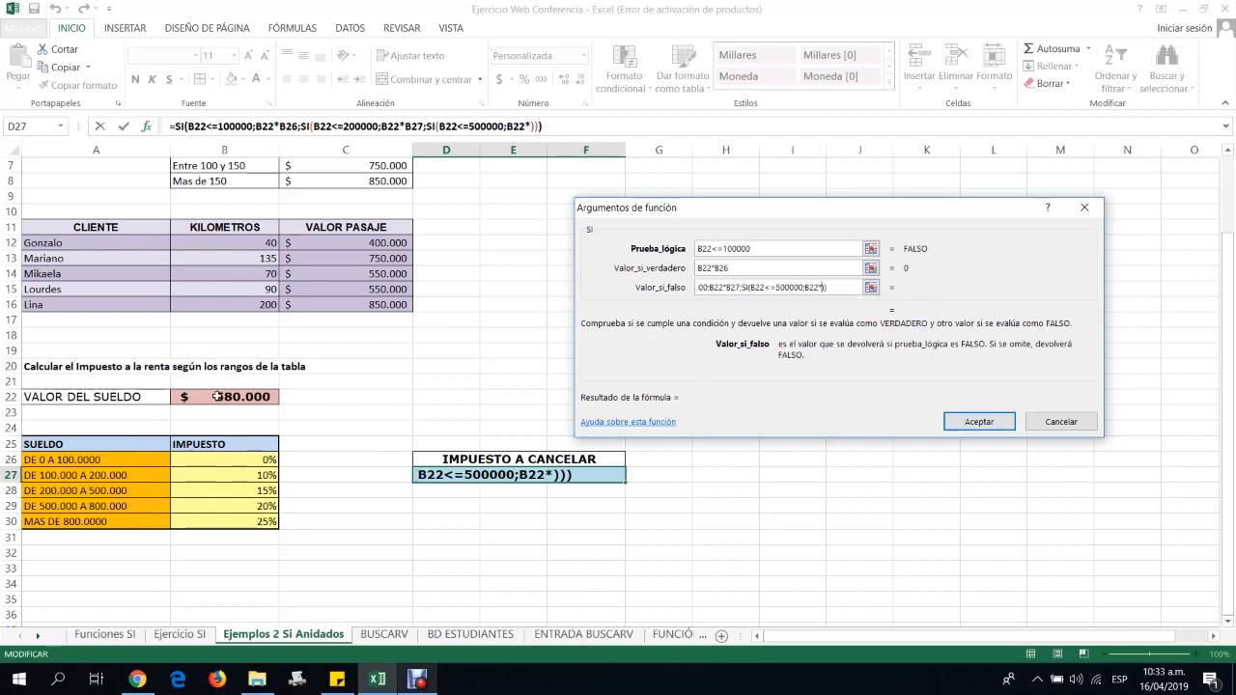
click(228, 490)
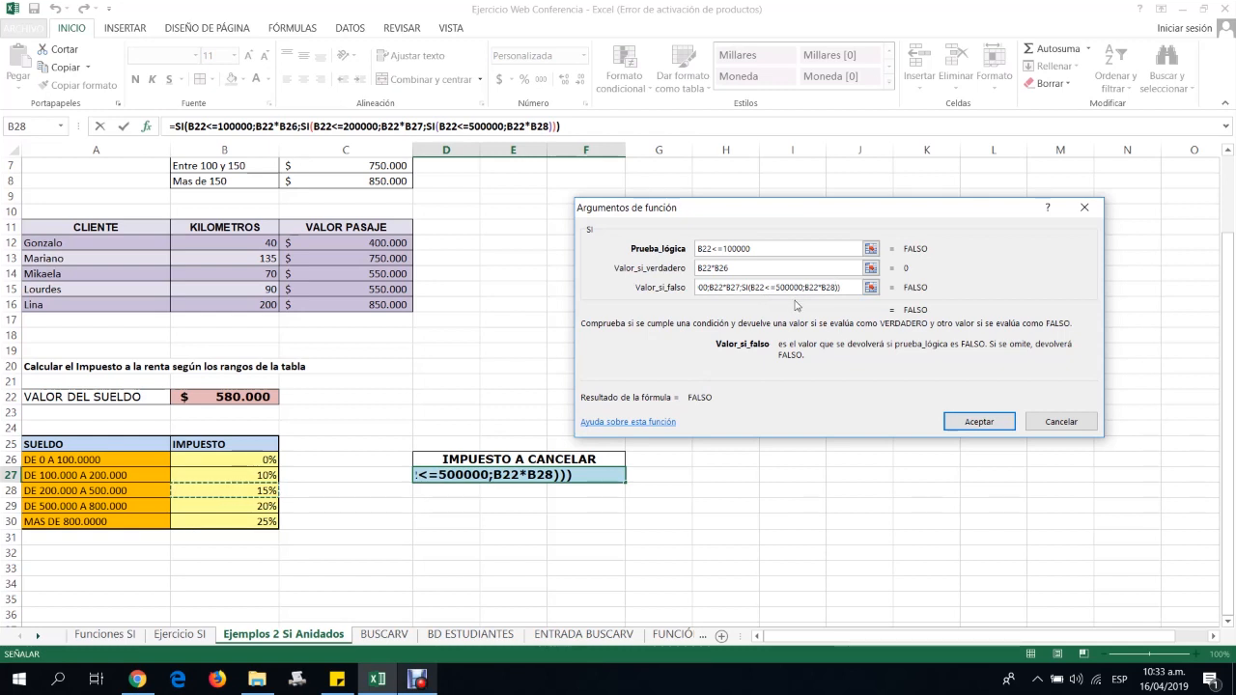
Nest a fourth SI as the third SI's value if false, using the logical test B22<=800000
text(;)
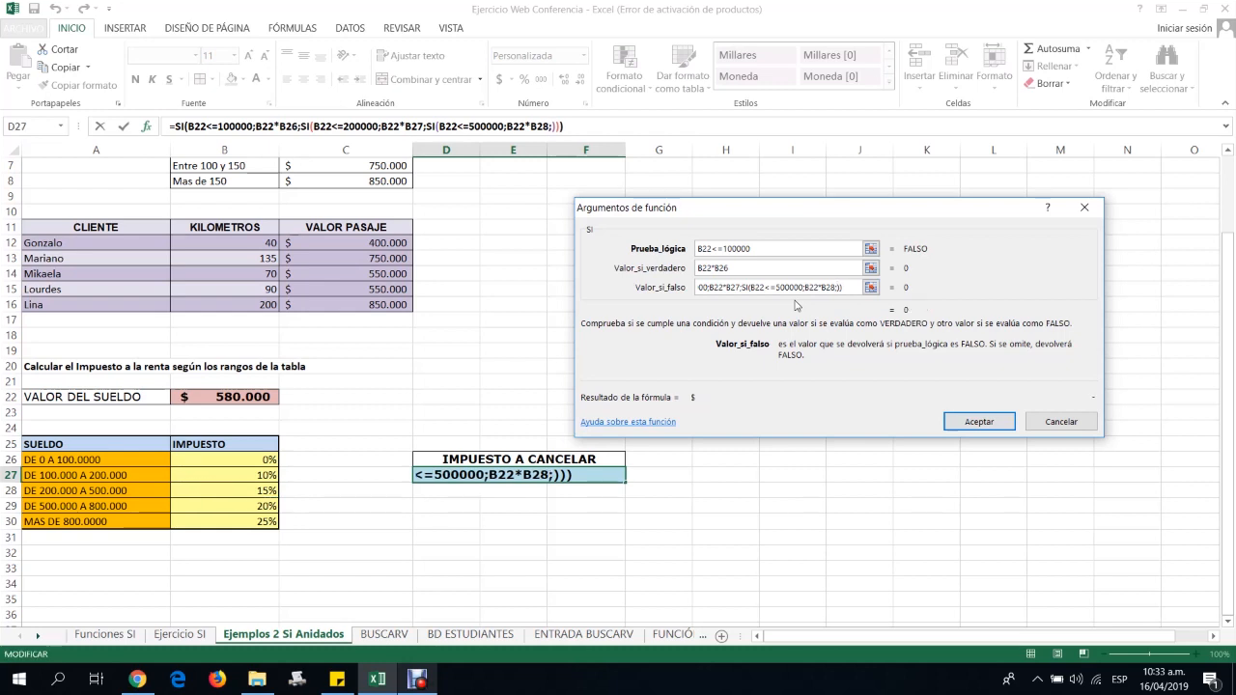
text(SI()
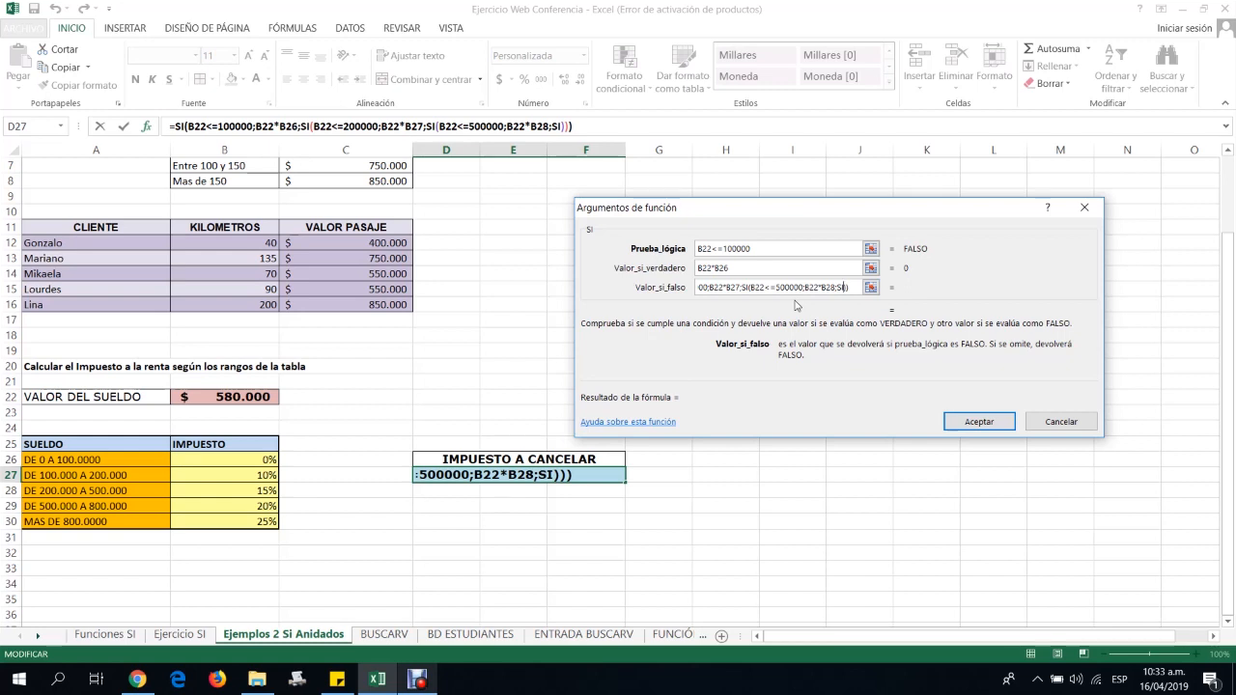
text())
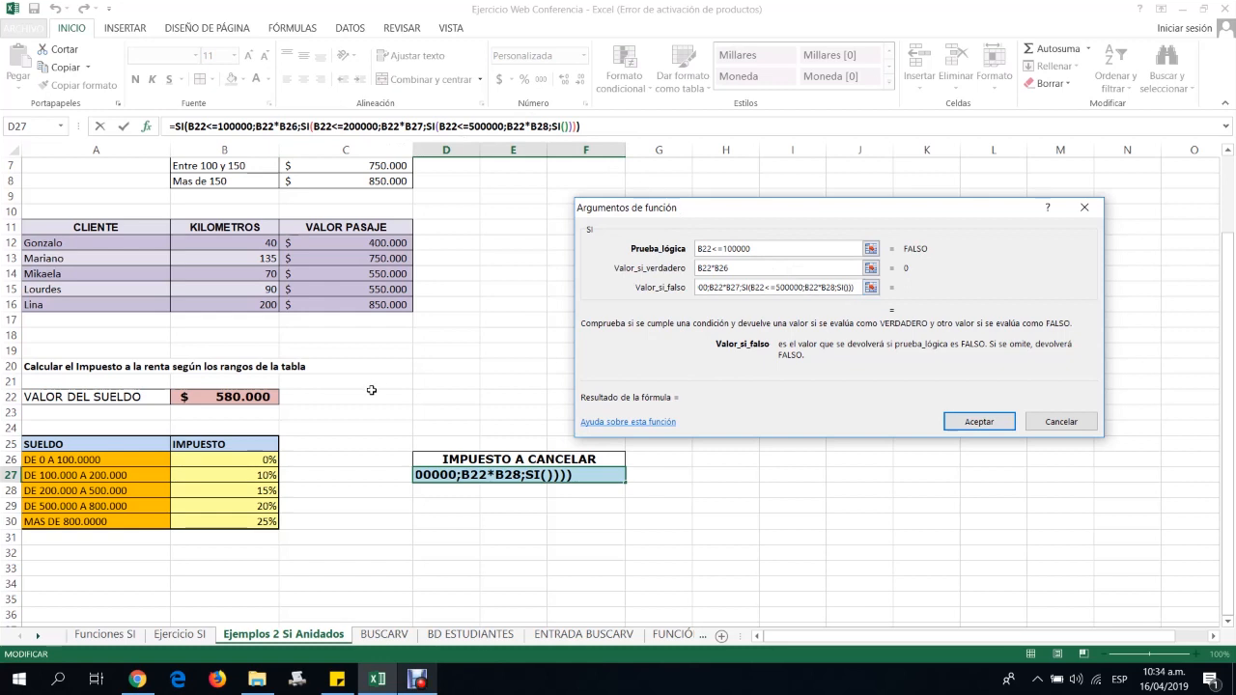
click(249, 396)
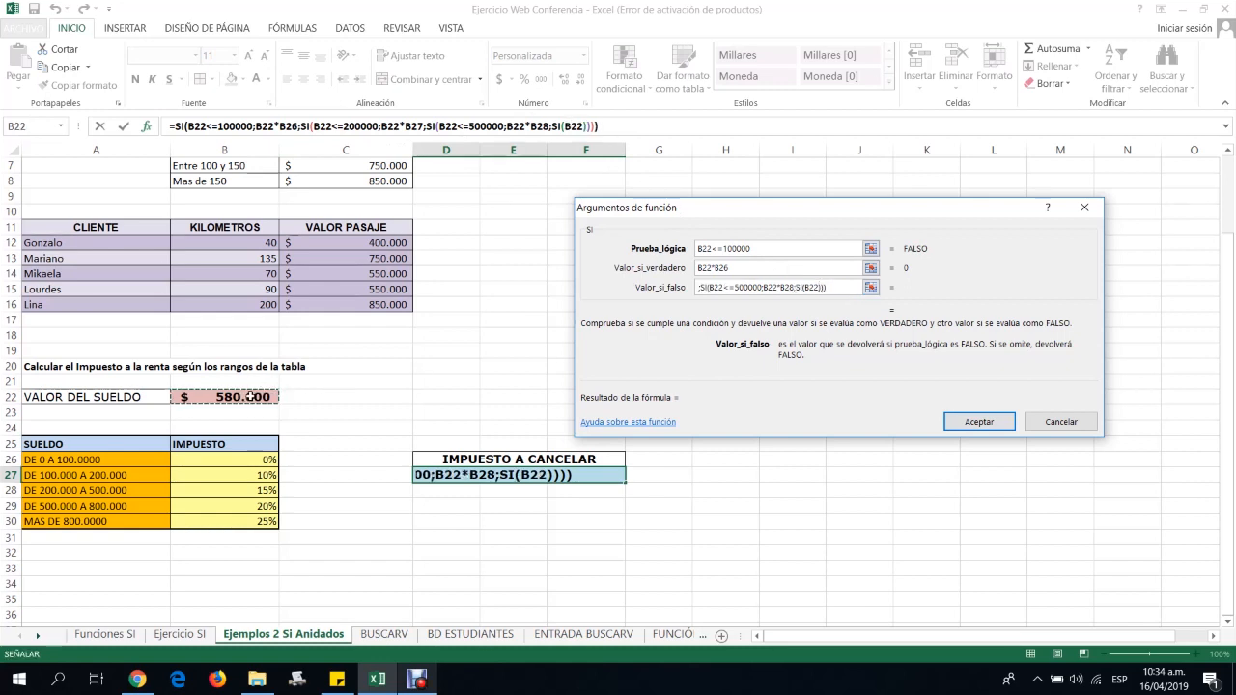
text(<=)
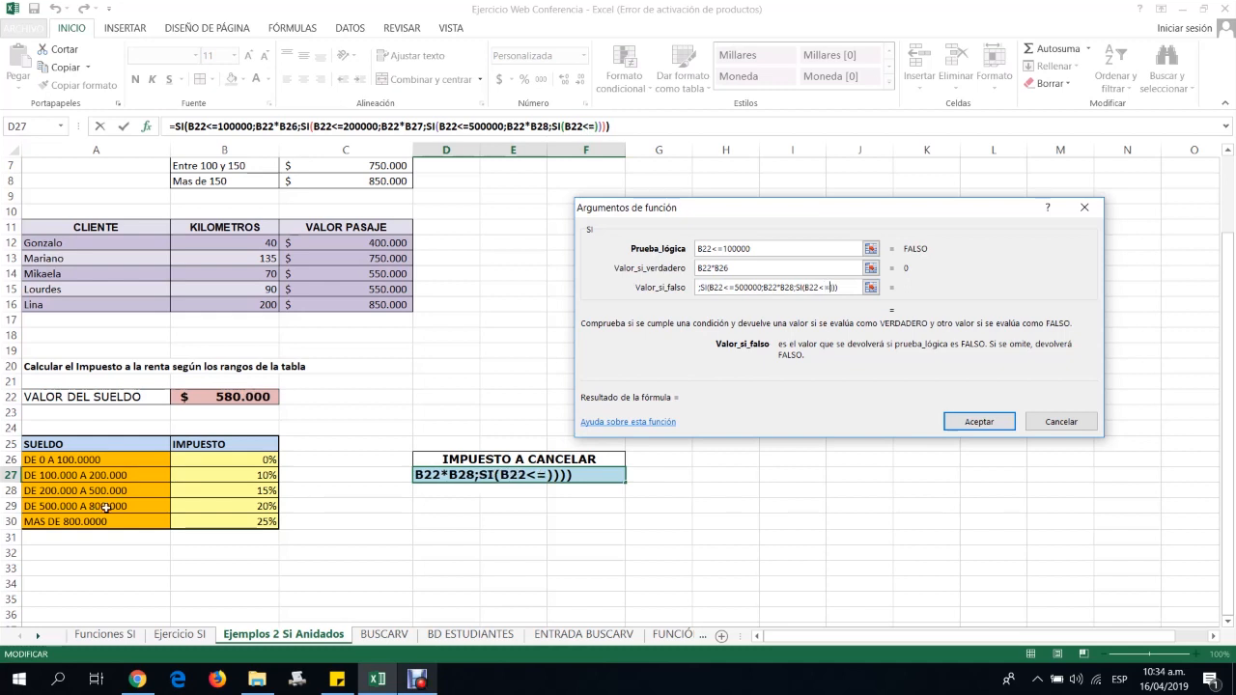
text(800)
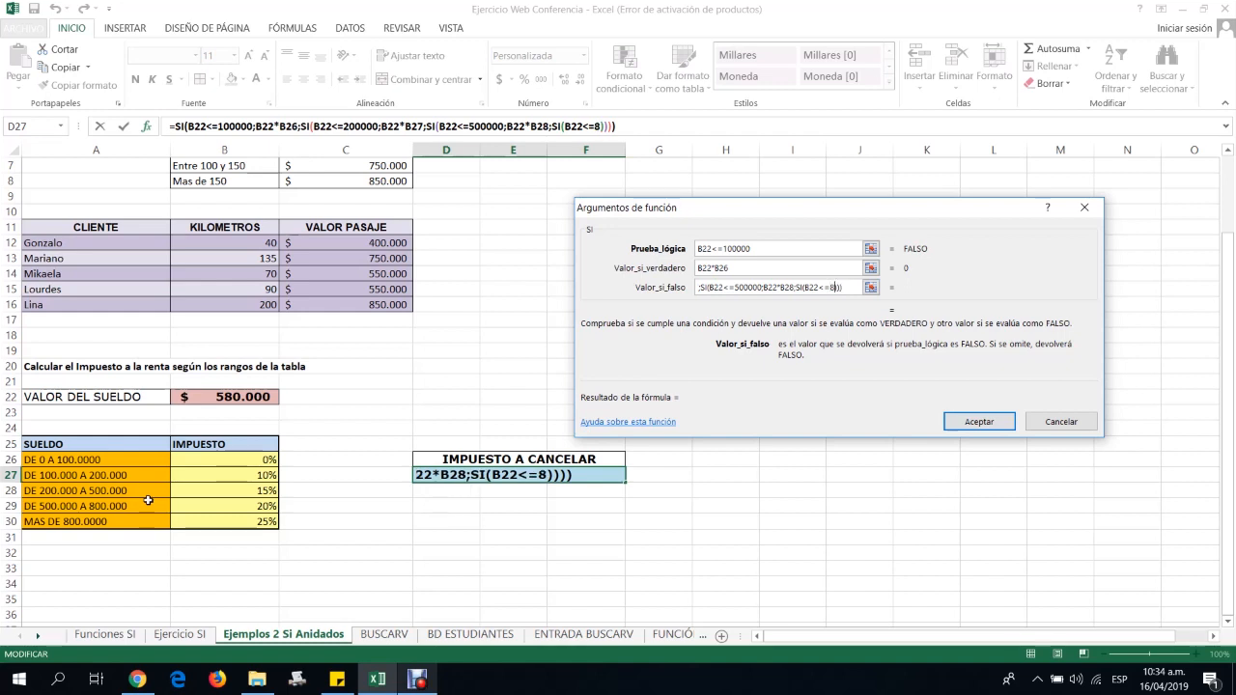
text(000)
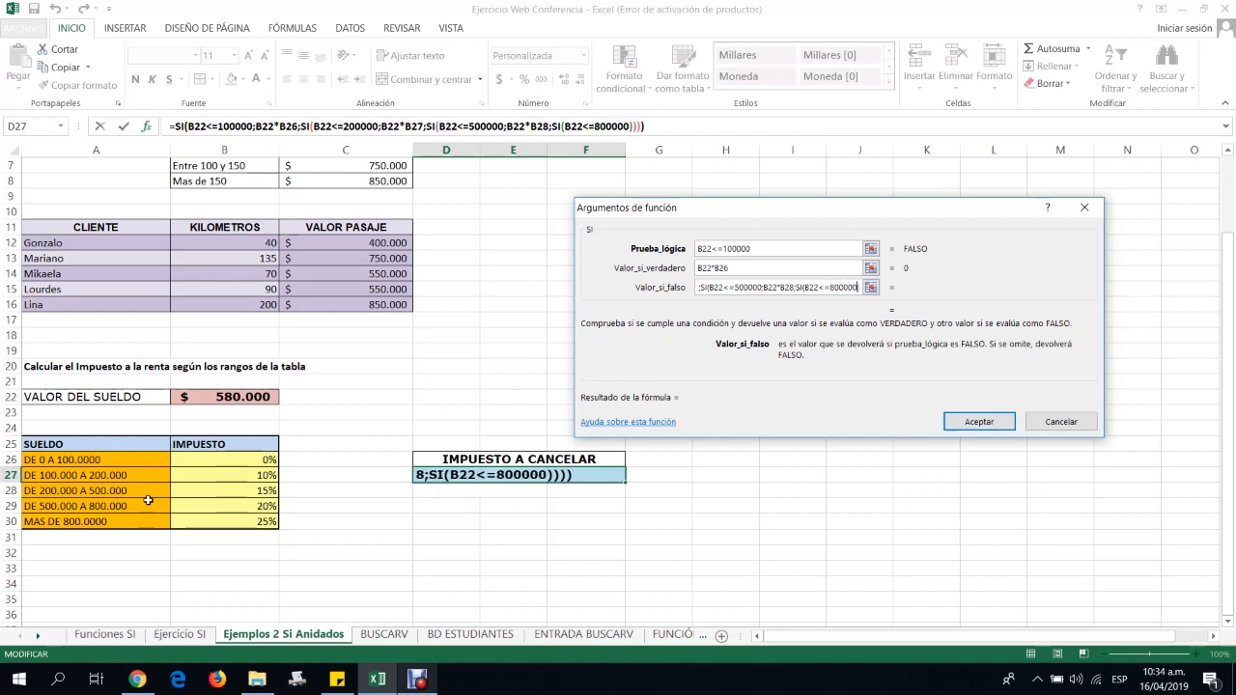
Give the fourth SI the value if true B22*B29, the salary times the fourth range's tax rate
text(;)
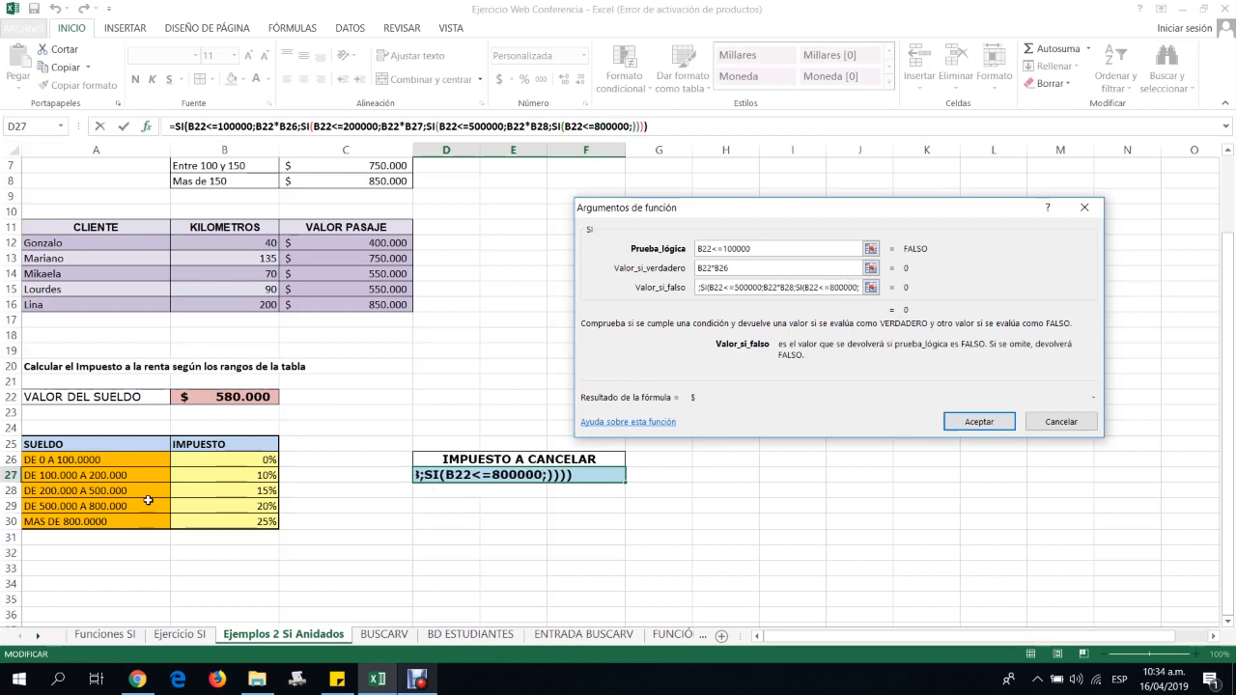
click(234, 397)
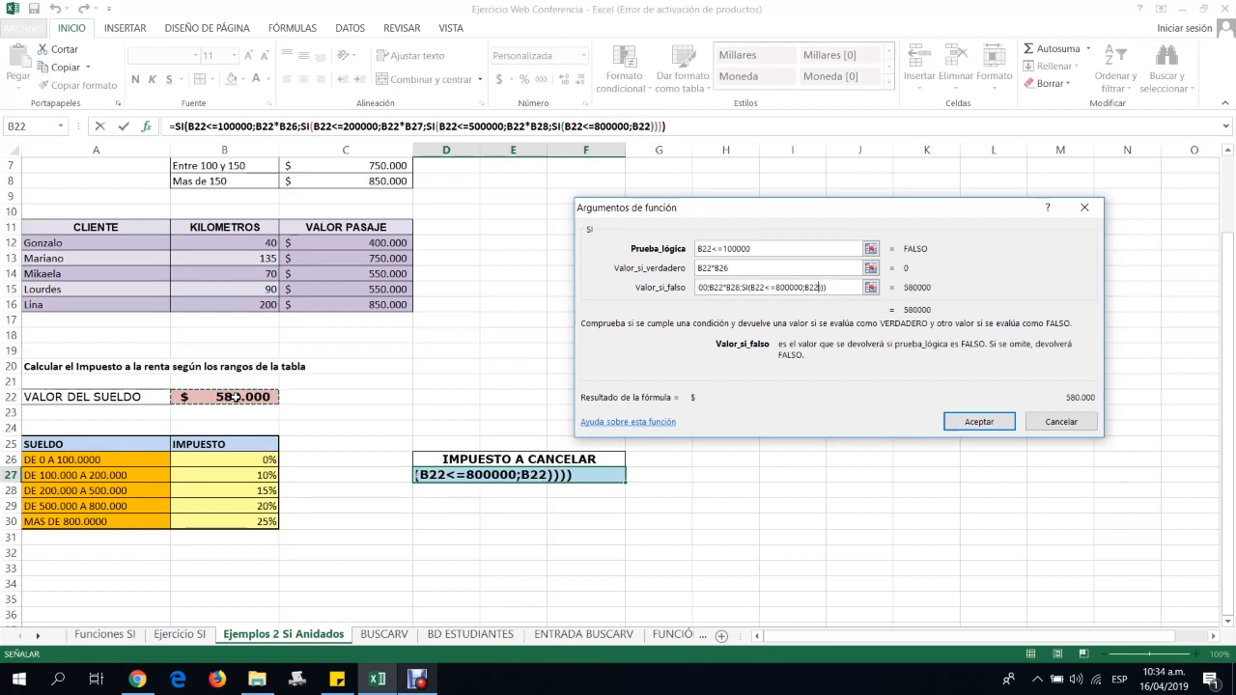
text(*)
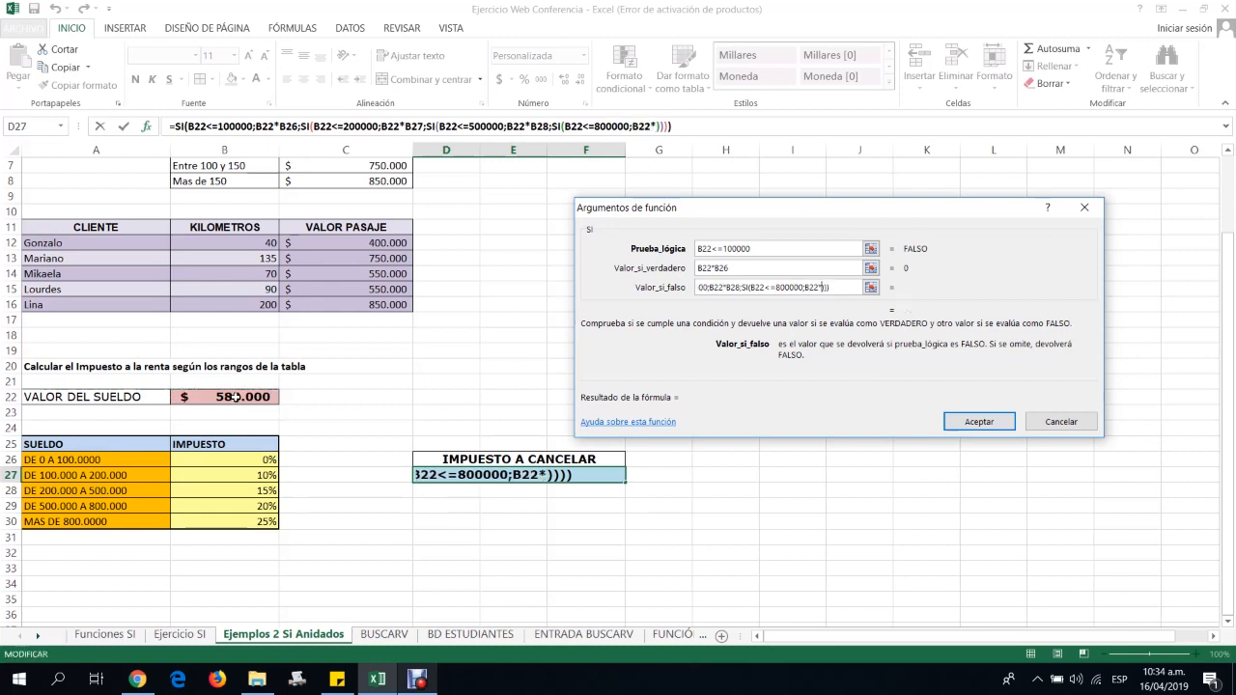
click(234, 506)
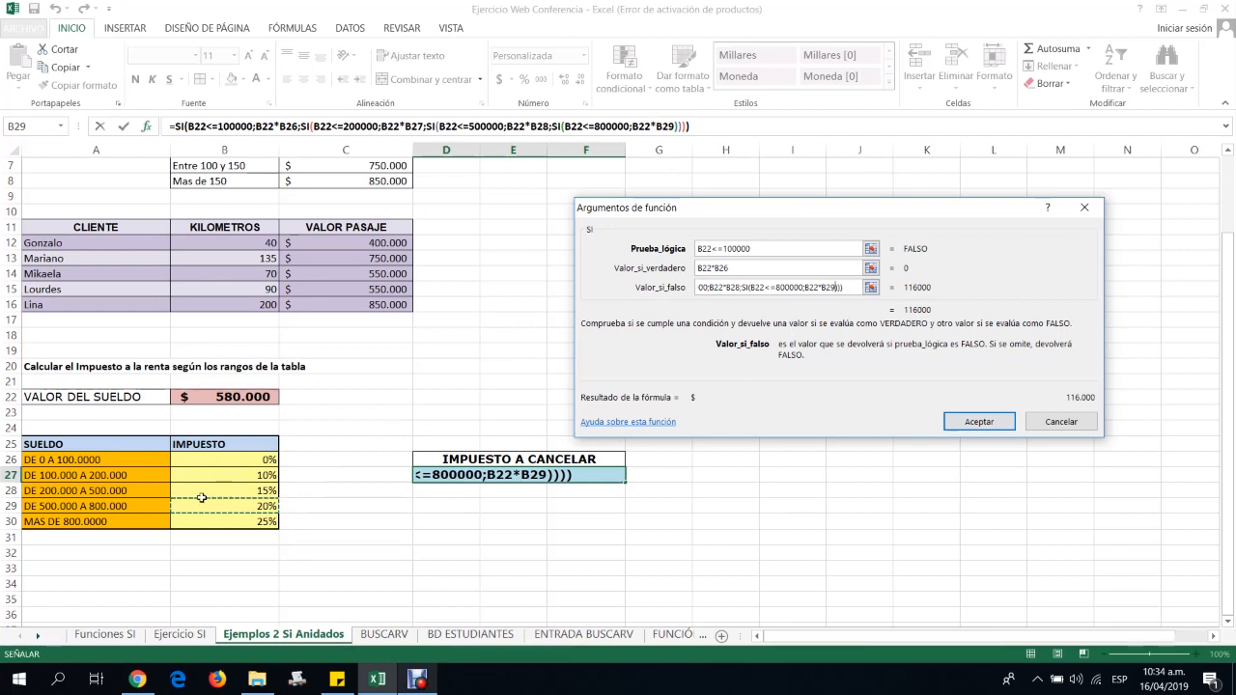
Set the fourth SI's value if false to B22*B30 and accept the nested formula in D27
text(;)
click(229, 397)
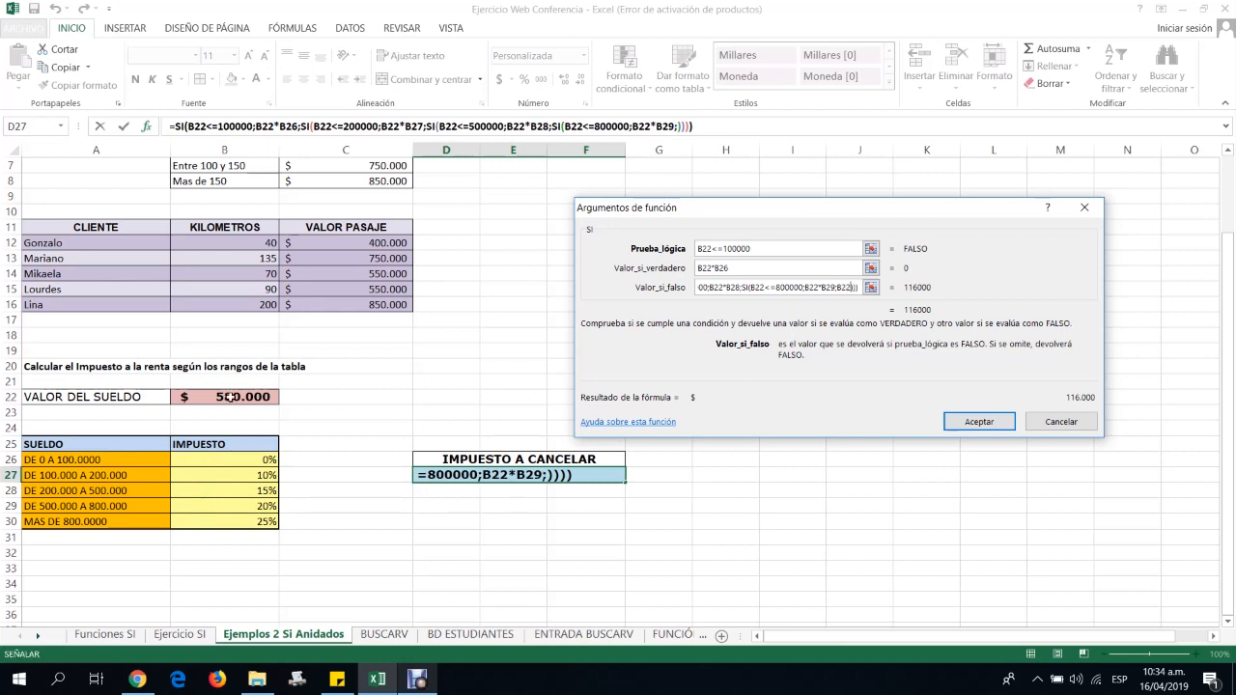
text(*)
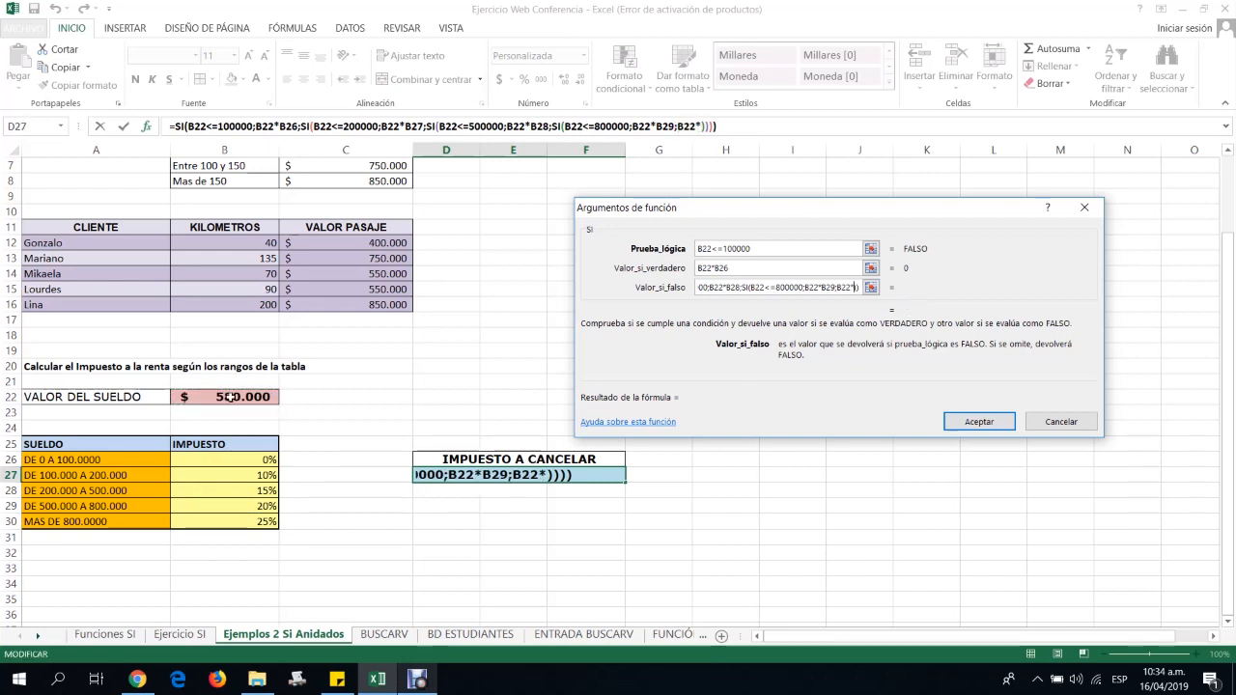
click(250, 521)
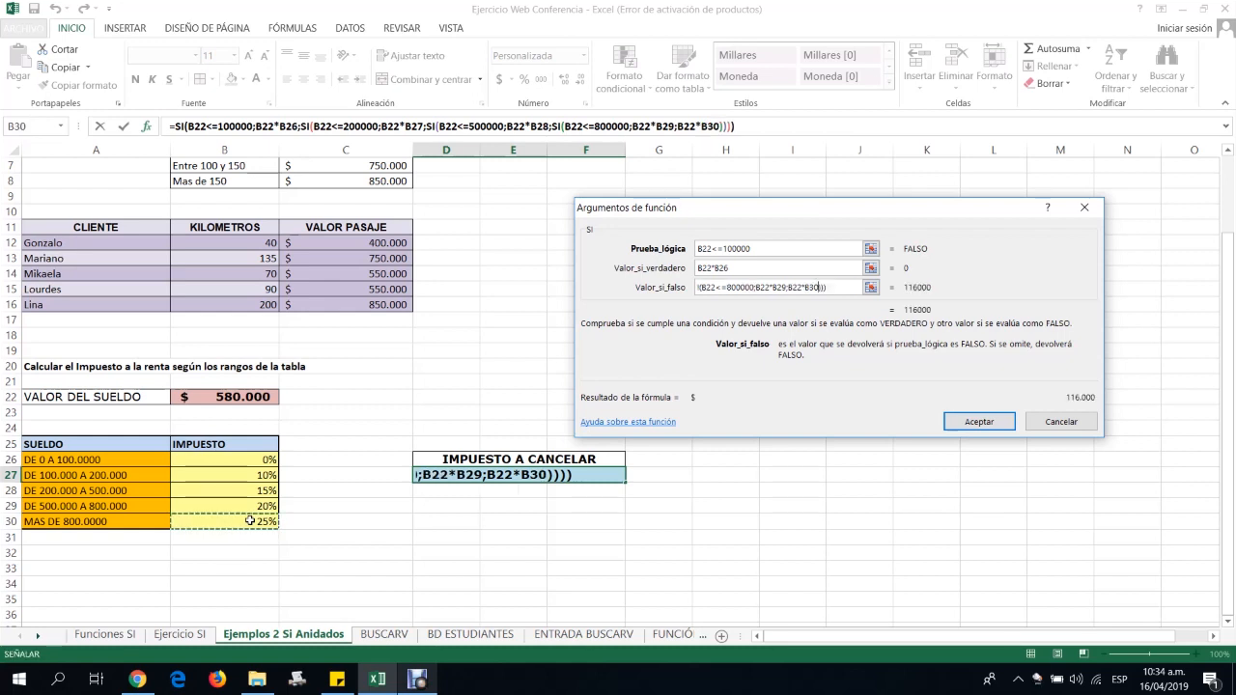
click(979, 423)
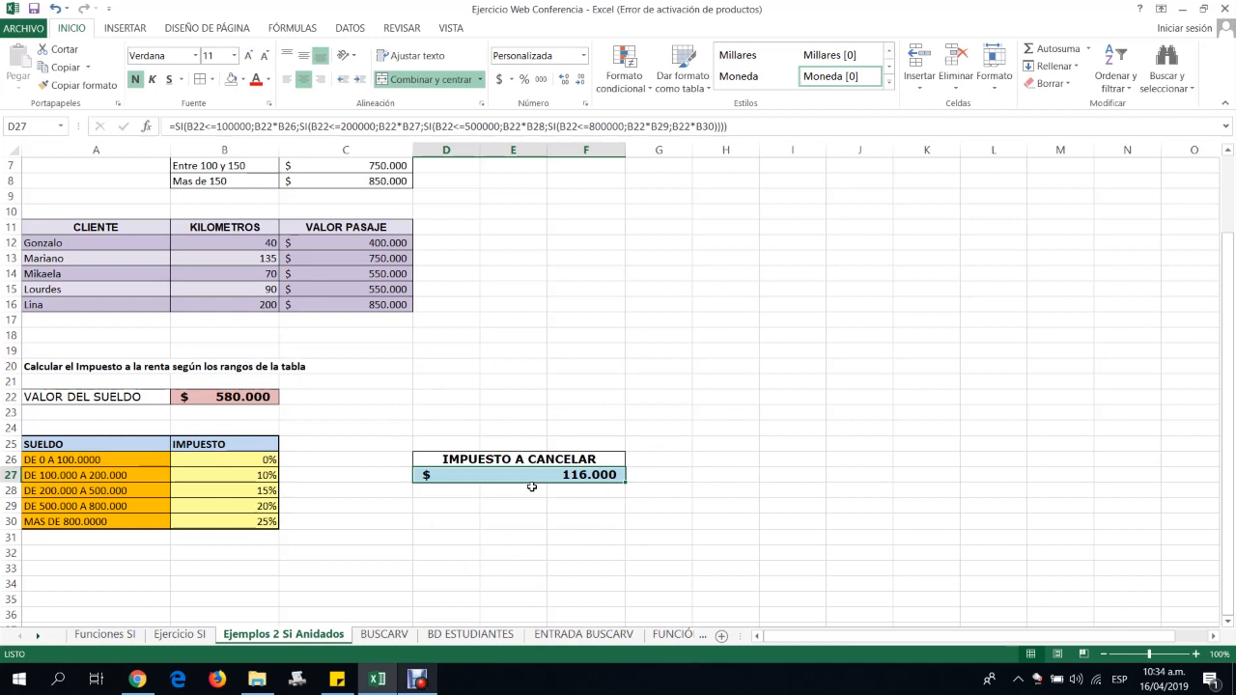
Cross-check the tax by calculating =B22*B29 in cell C29, and clear that cell once compared
click(387, 509)
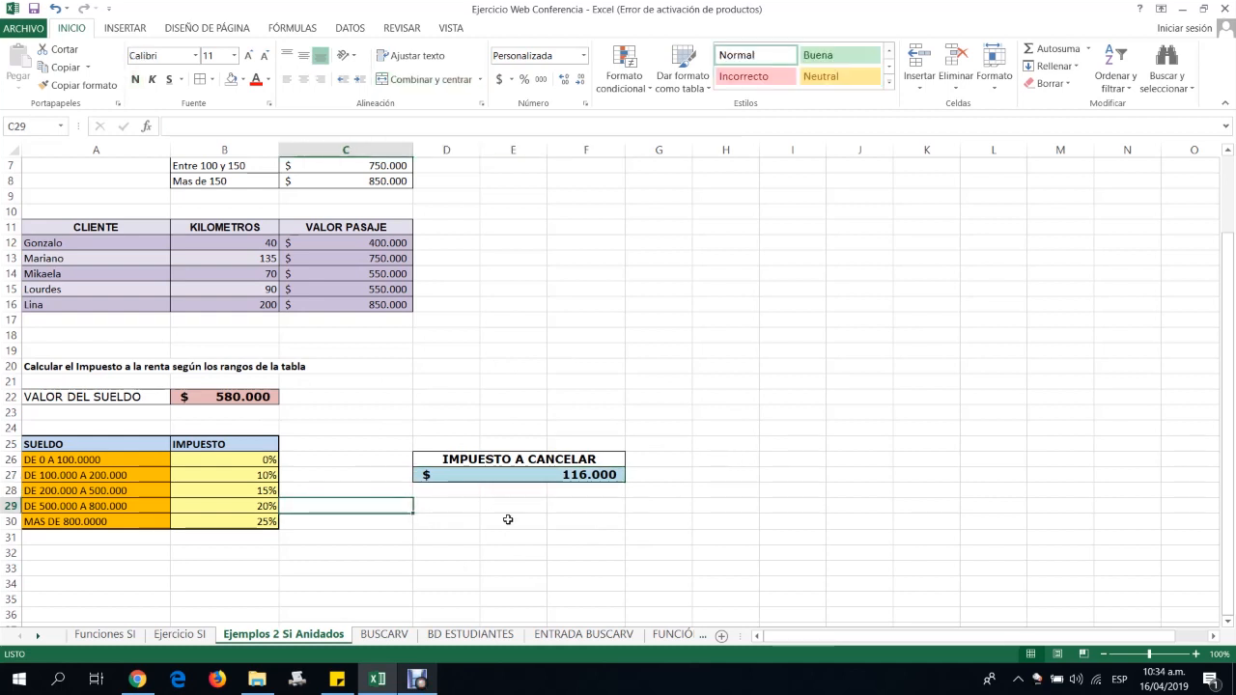
text(=)
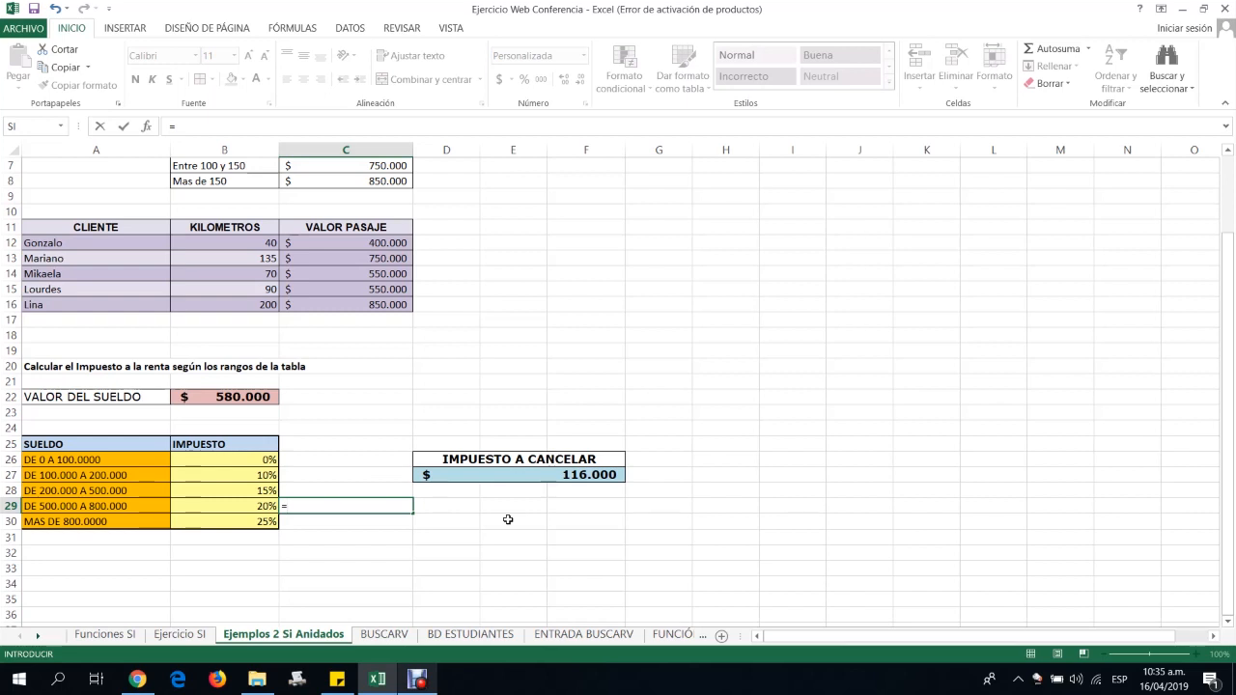
key(Up)
key(Up)
key(Up)
key(Up)
key(Up)
key(Up)
key(Up)
key(Left)
text(*)
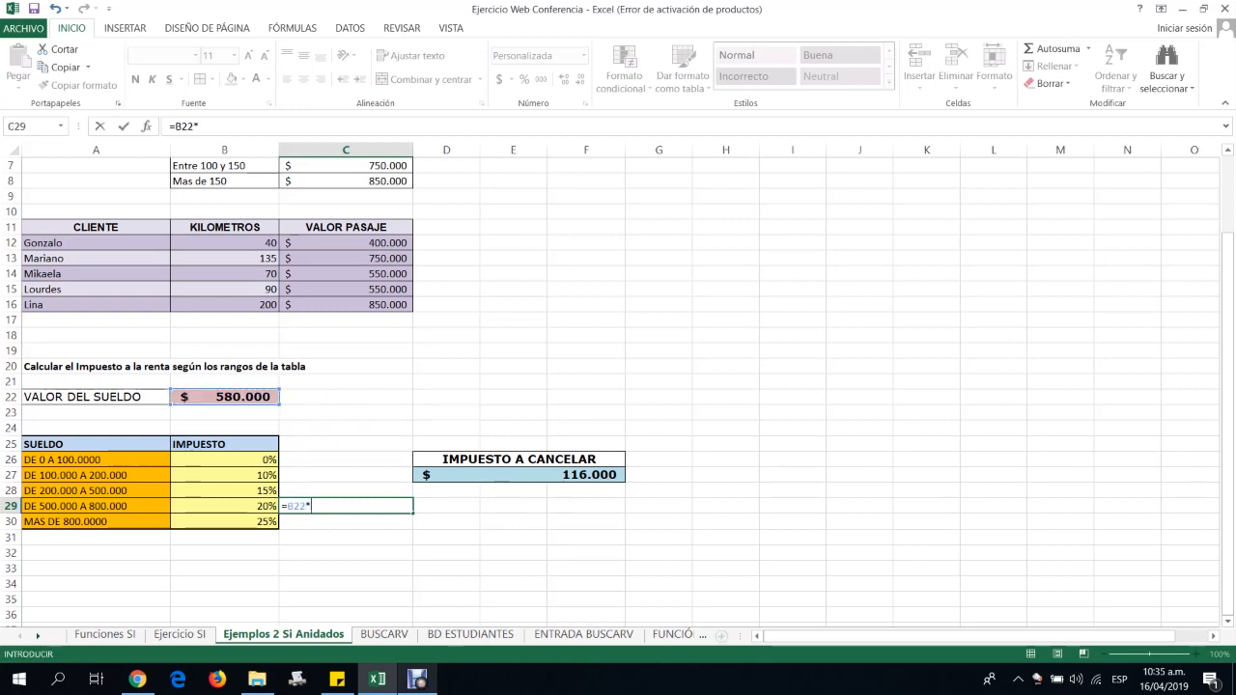
key(Left)
key(Return)
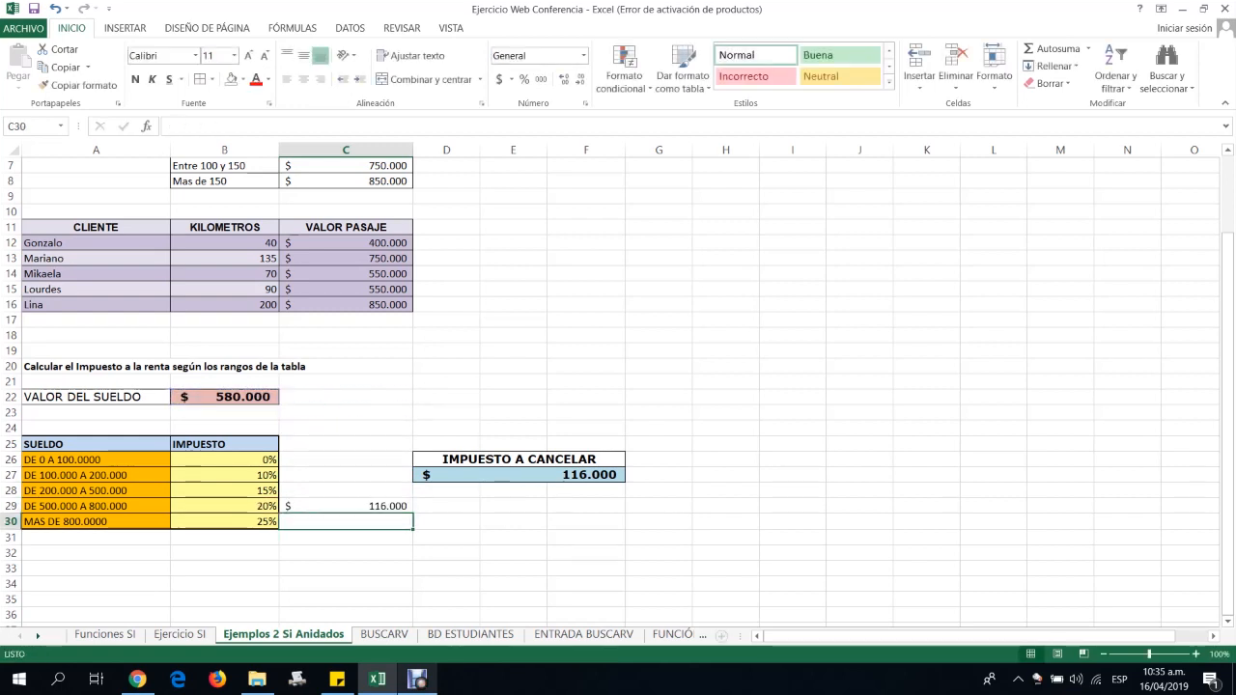
key(Up)
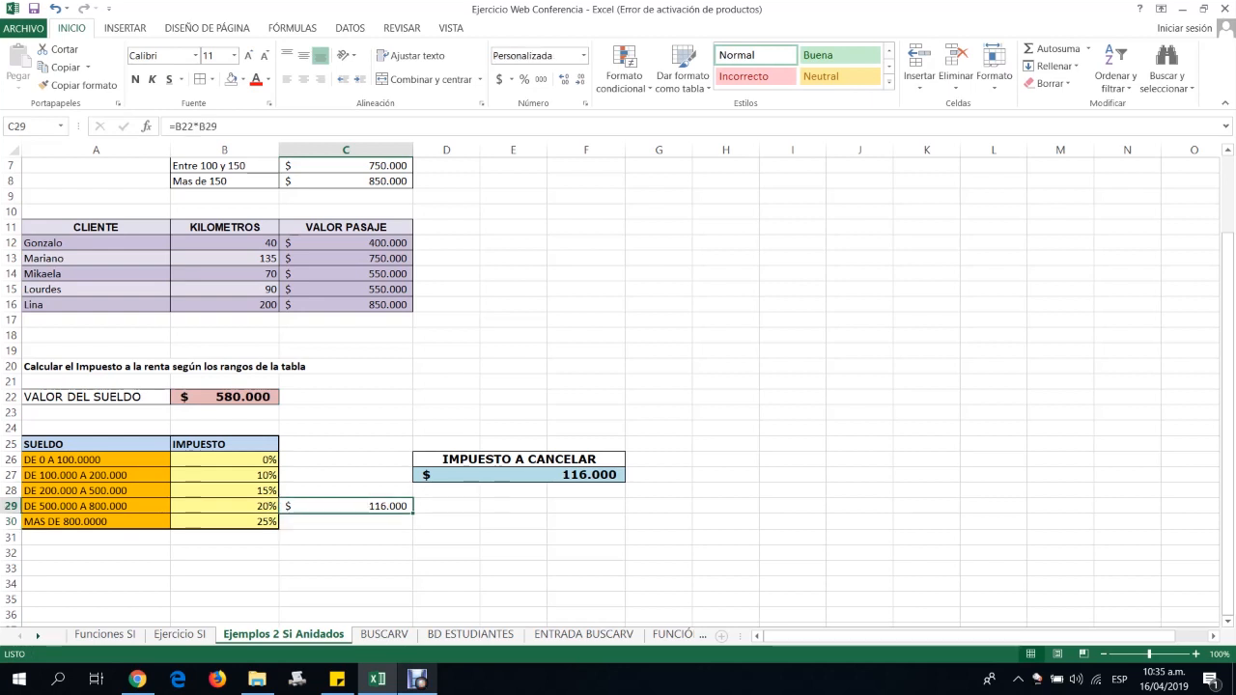
key(Delete)
Review the nested SI formula in D27 against the IMPUESTO rates in B26:B30, leaving the formula as it is
click(582, 477)
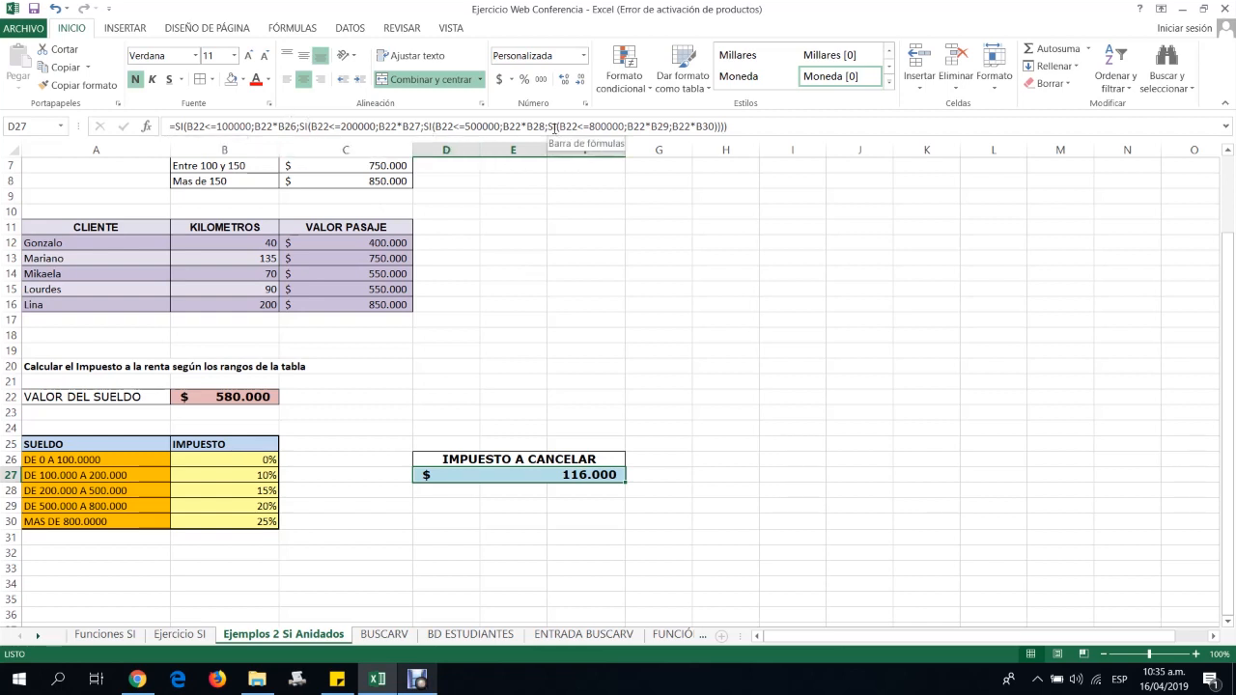
click(368, 396)
drag(255, 461, 261, 521)
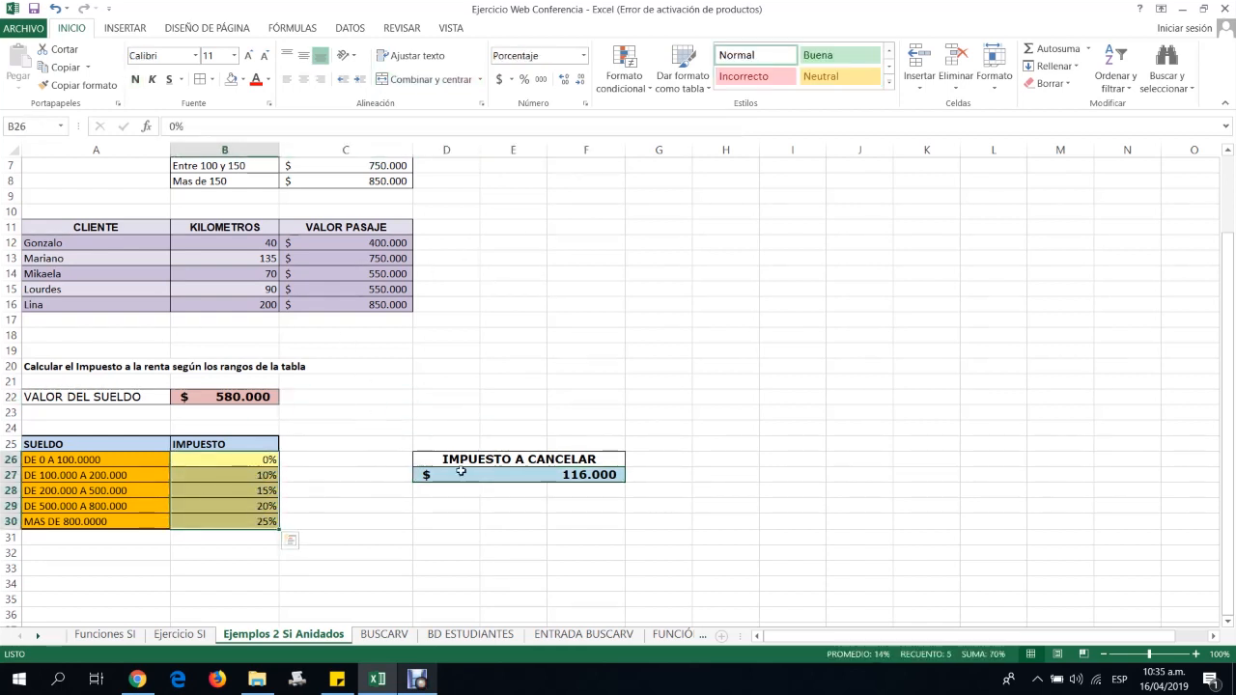
click(492, 475)
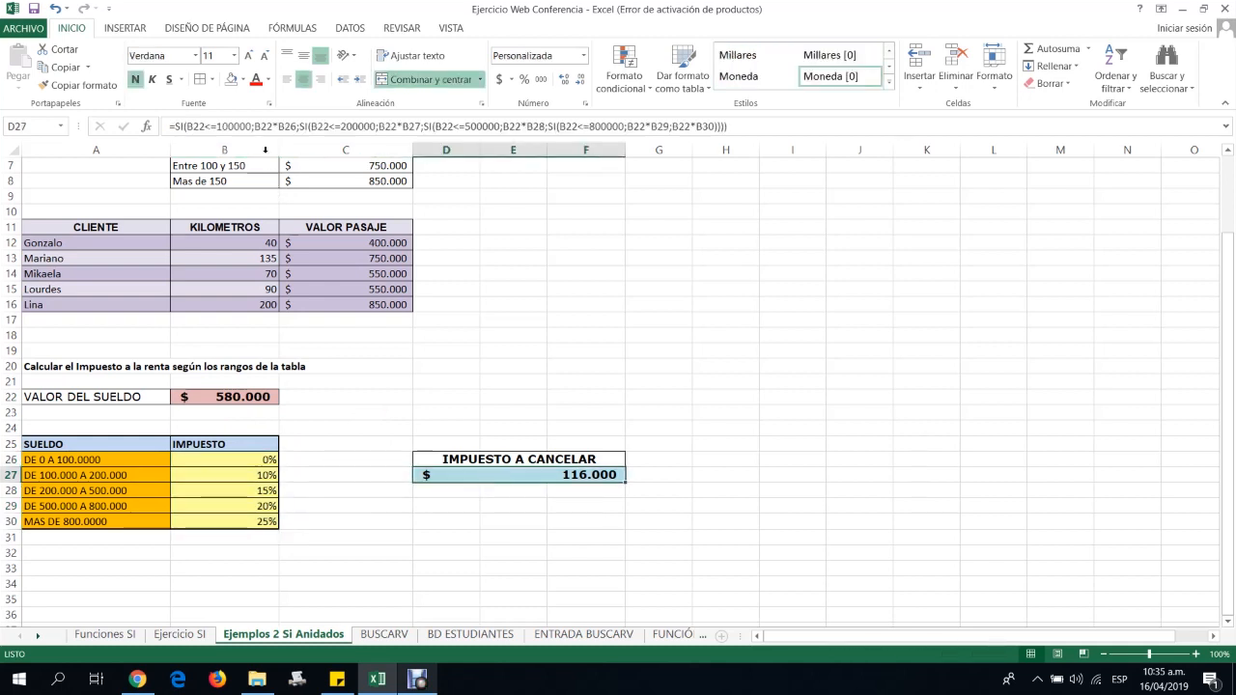
double_click(493, 475)
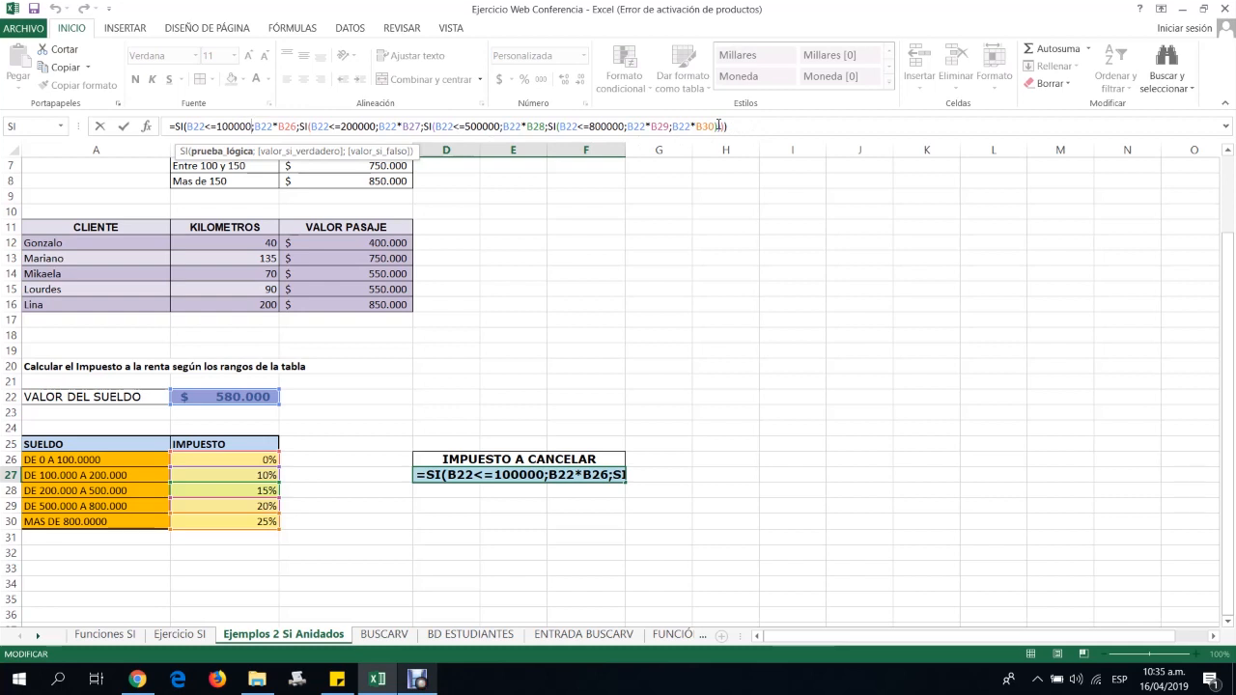
key(ctrl+Return)
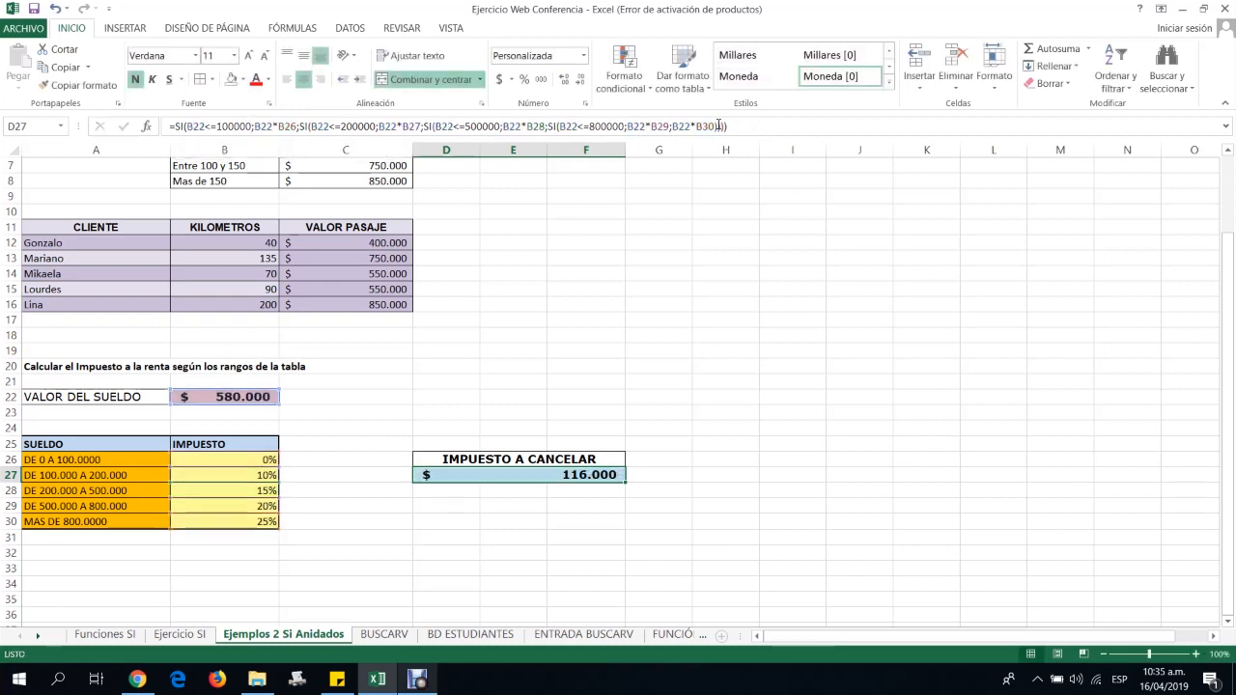